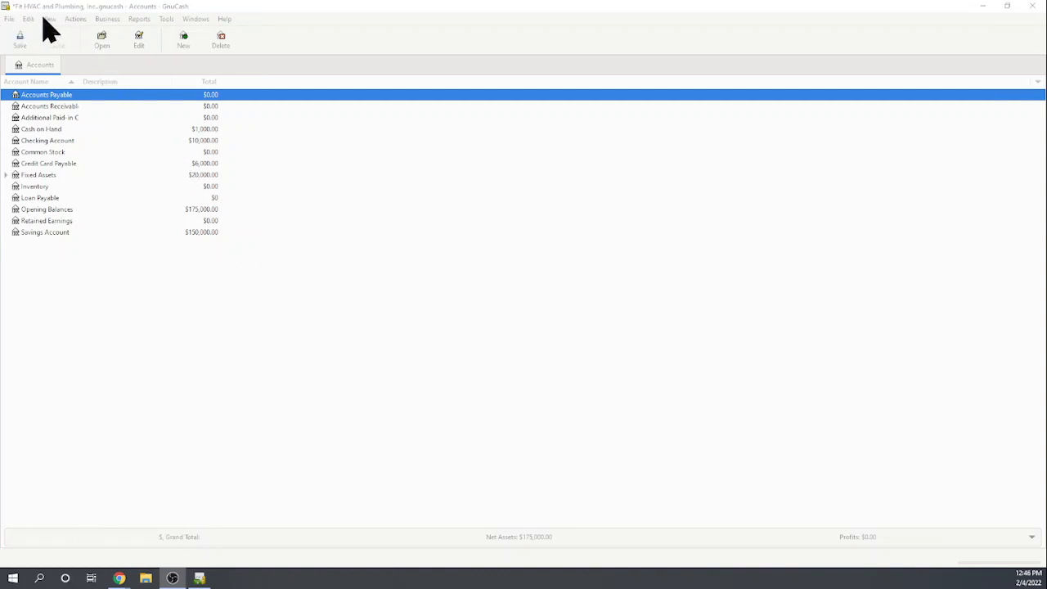
# Open the vendors overview and create a new vendor with the company name NYC Electric Co., leaving its payment terms at None.
pyautogui.click(108, 20)
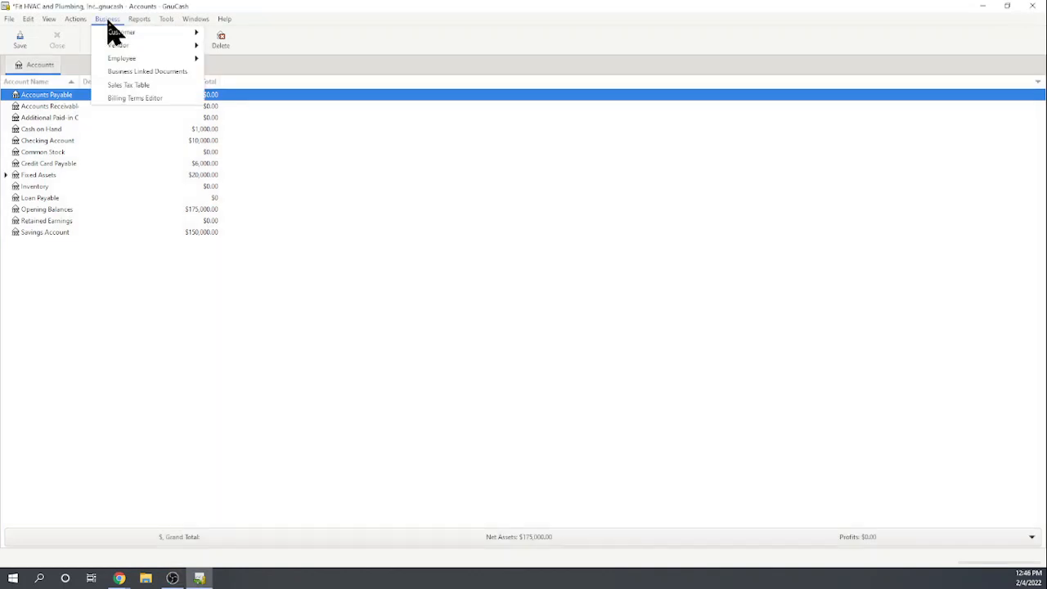
pyautogui.moveTo(122, 48)
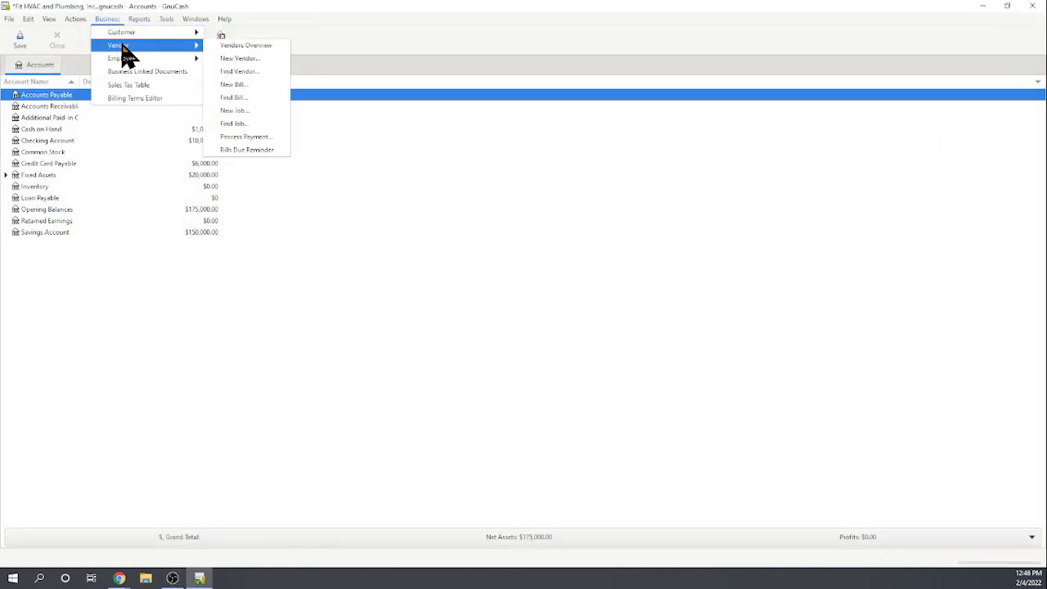
pyautogui.click(245, 46)
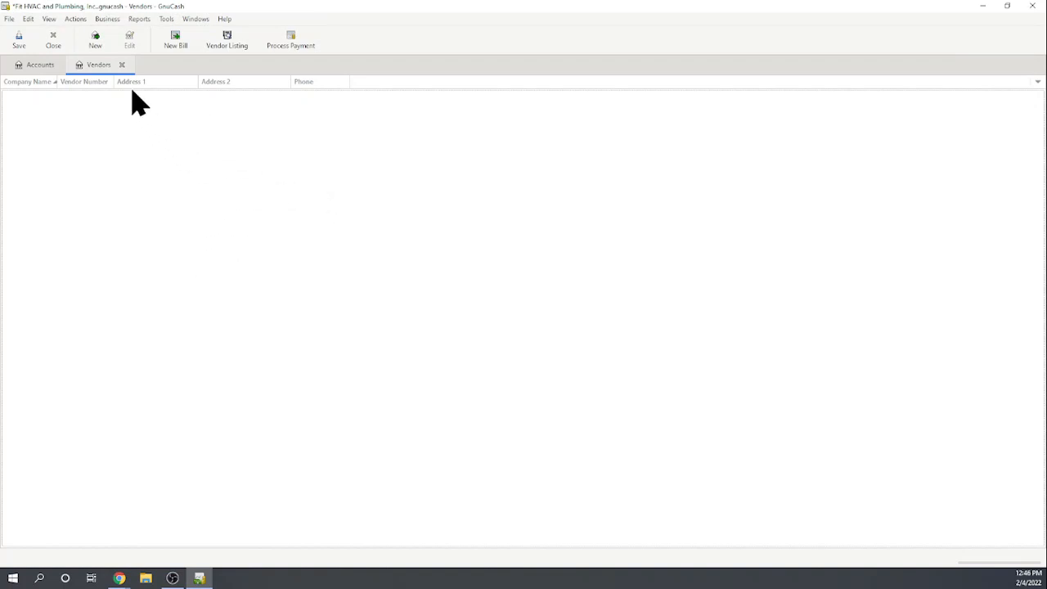
pyautogui.click(98, 47)
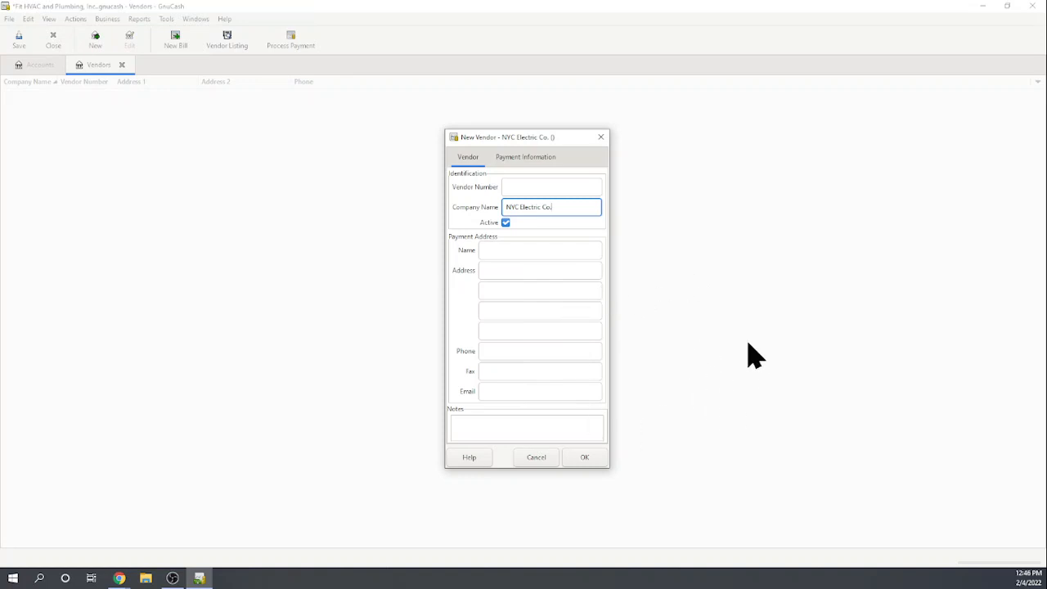
pyautogui.click(545, 158)
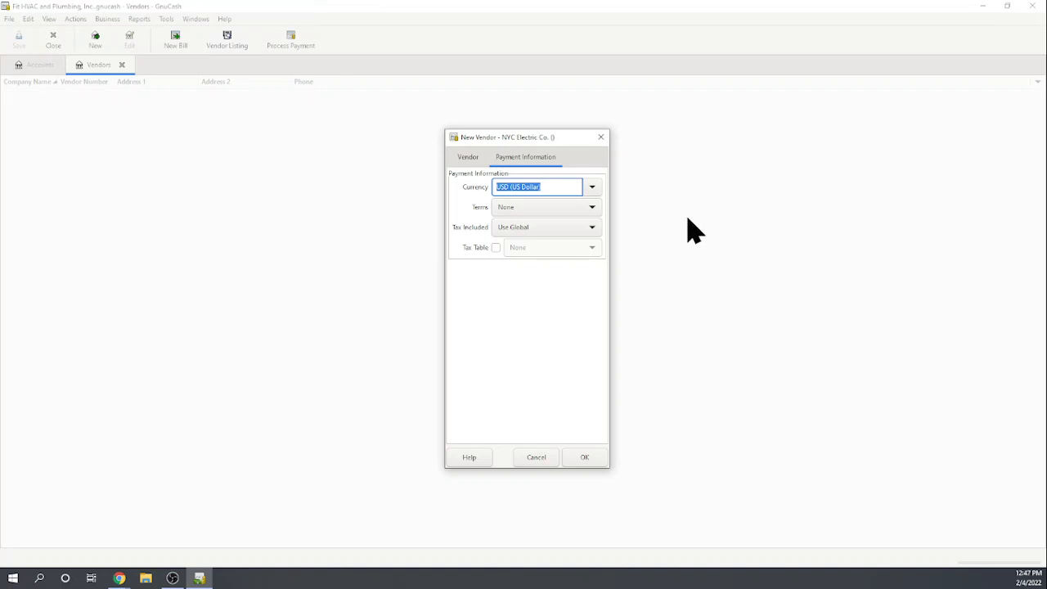
pyautogui.click(576, 208)
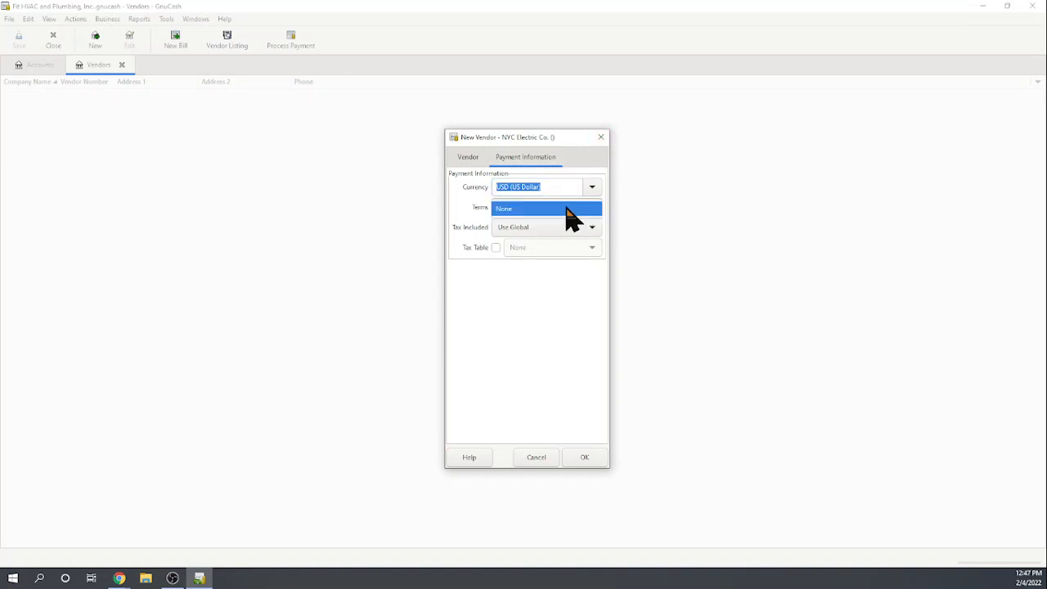
pyautogui.click(566, 210)
pyautogui.click(654, 217)
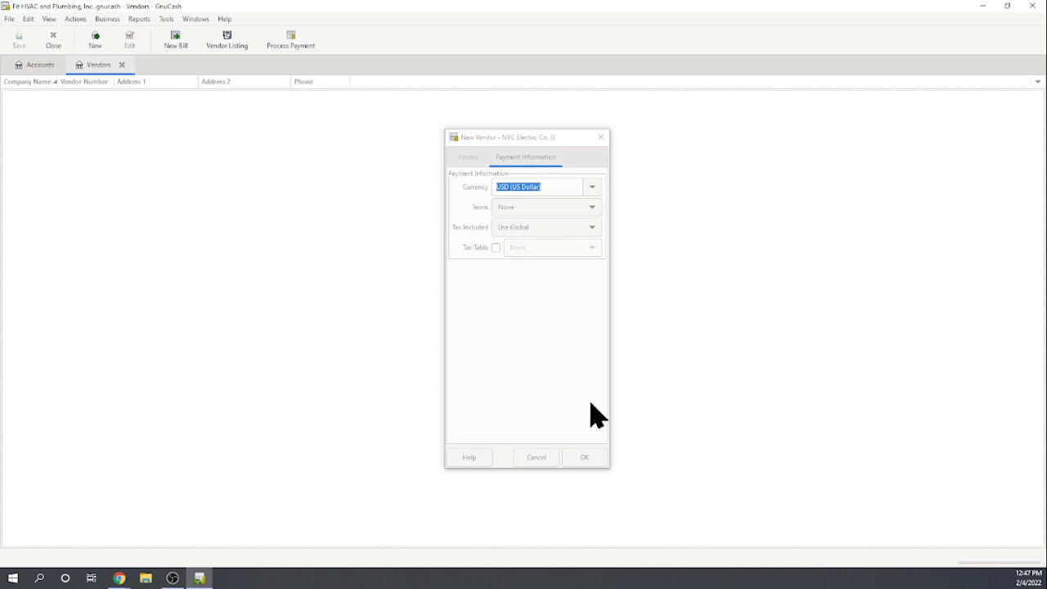
pyautogui.click(480, 159)
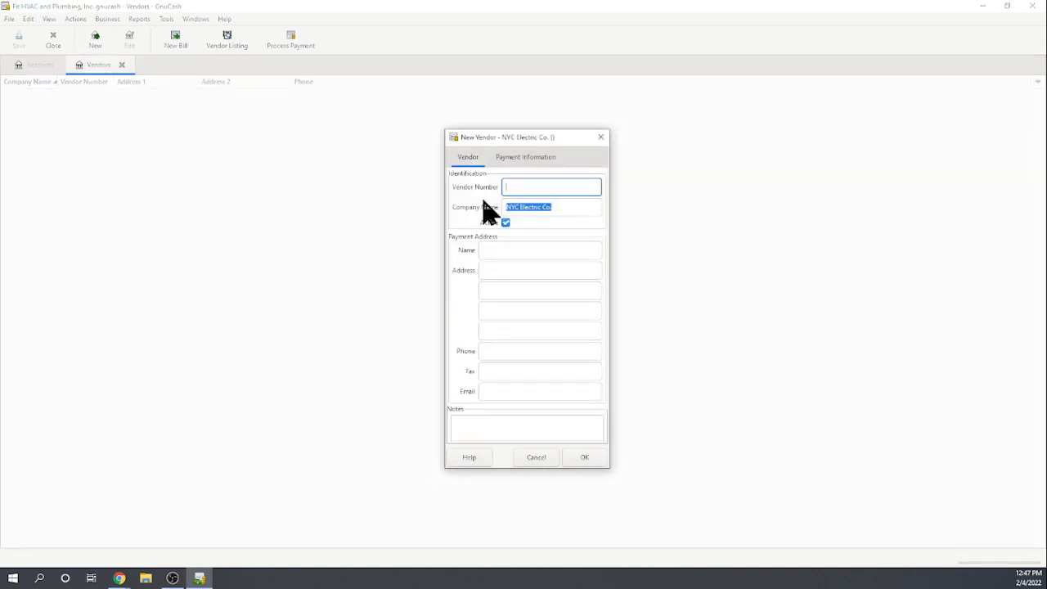
pyautogui.click(585, 460)
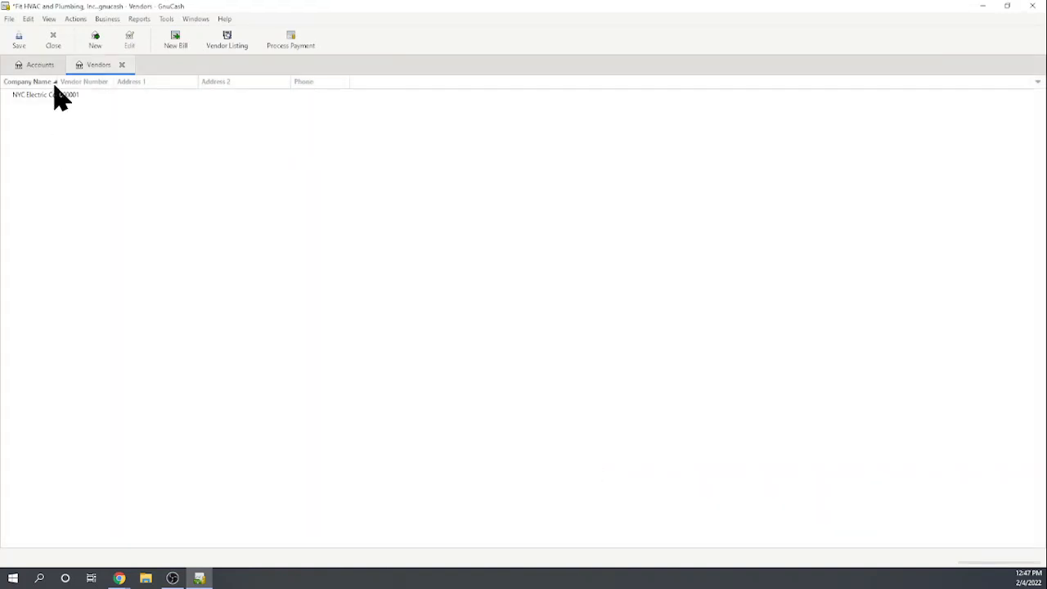
# Create a billing term named Net 30 with the description "Due in 30 days" and 30 due days.
pyautogui.click(168, 20)
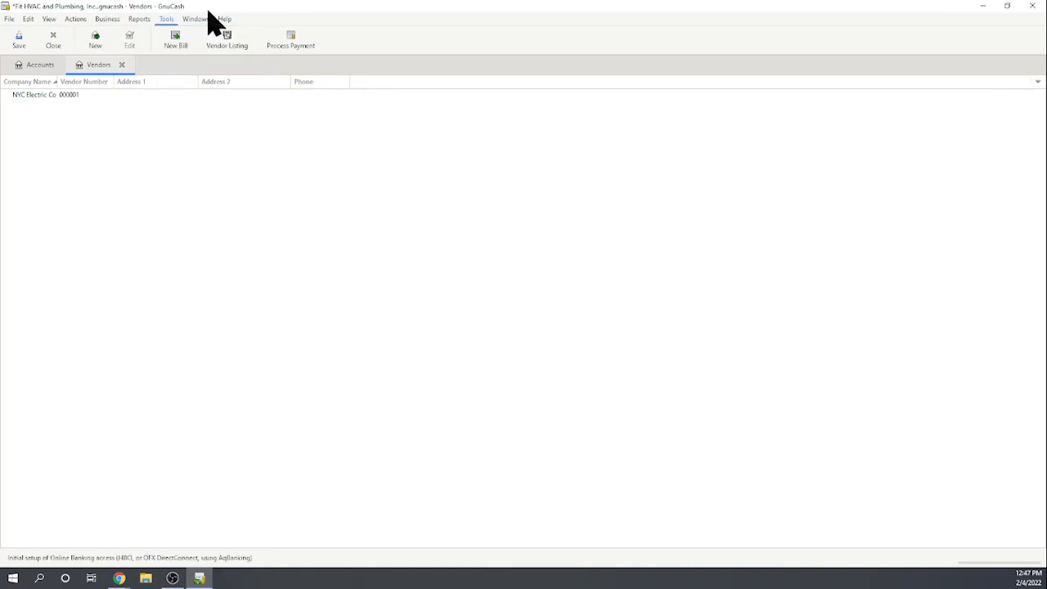
pyautogui.moveTo(147, 20)
pyautogui.moveTo(109, 24)
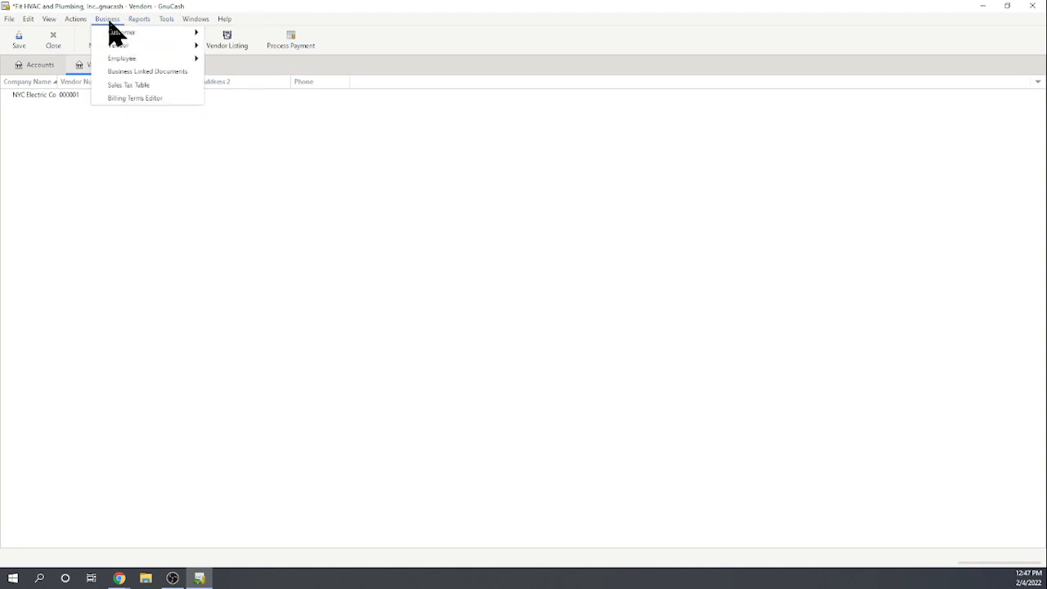
pyautogui.click(131, 99)
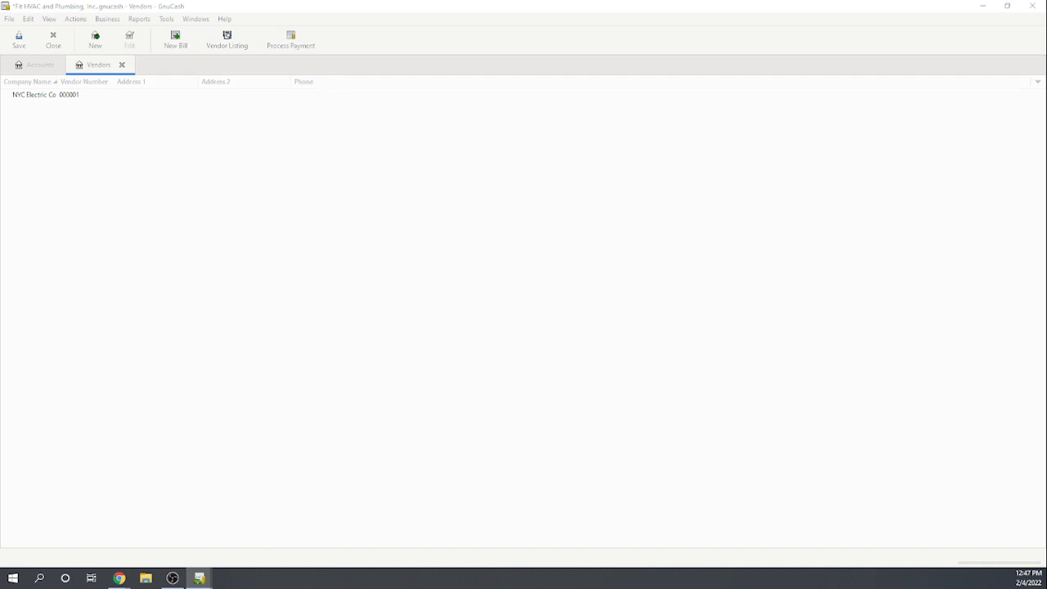
pyautogui.moveTo(341, 169); pyautogui.dragTo(373, 171)
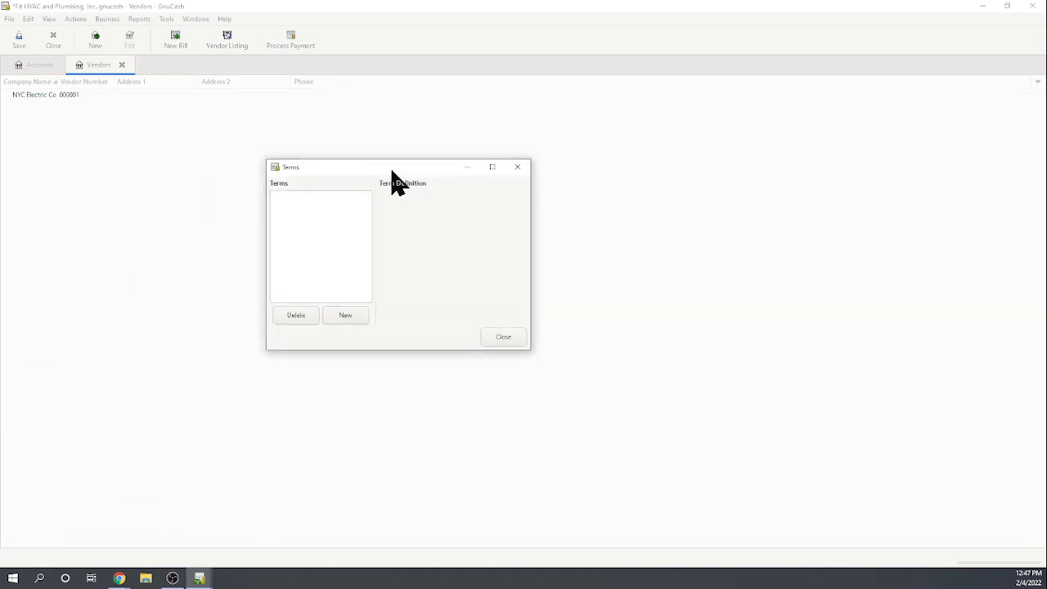
pyautogui.click(345, 315)
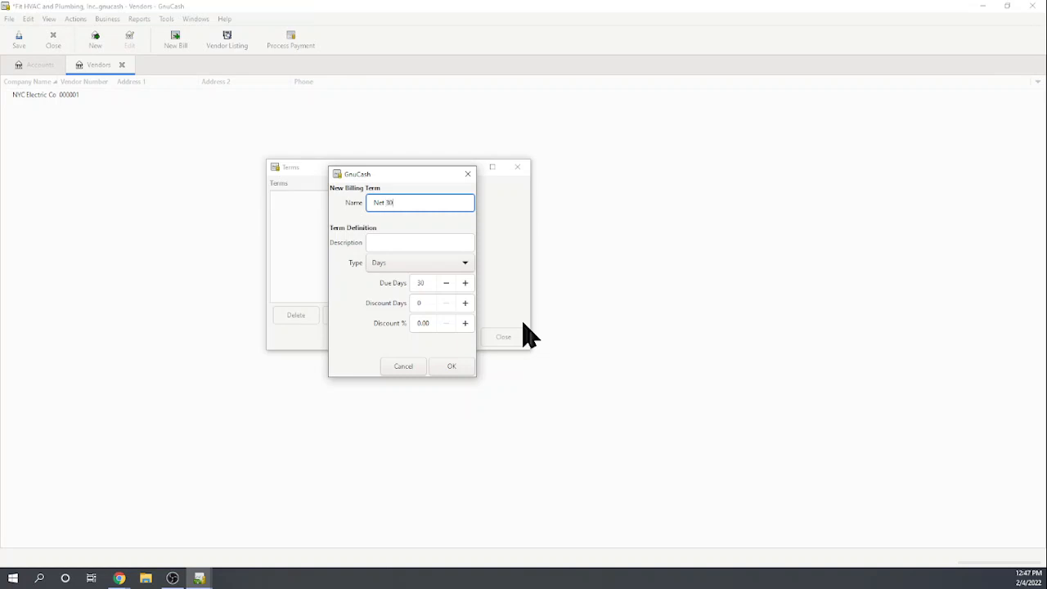
pyautogui.click(406, 243)
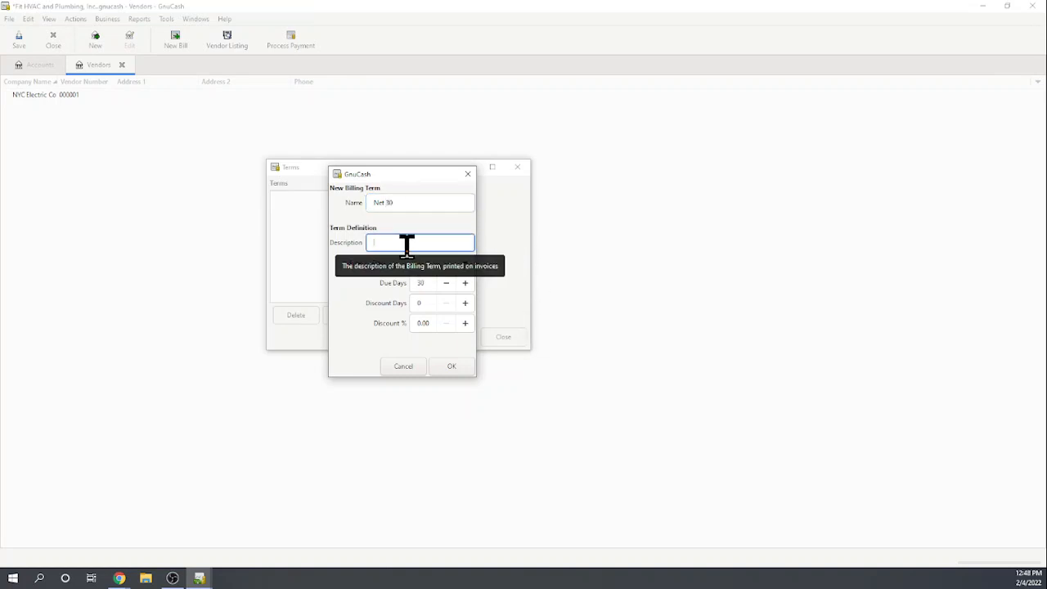
pyautogui.write('Due in 30 days')
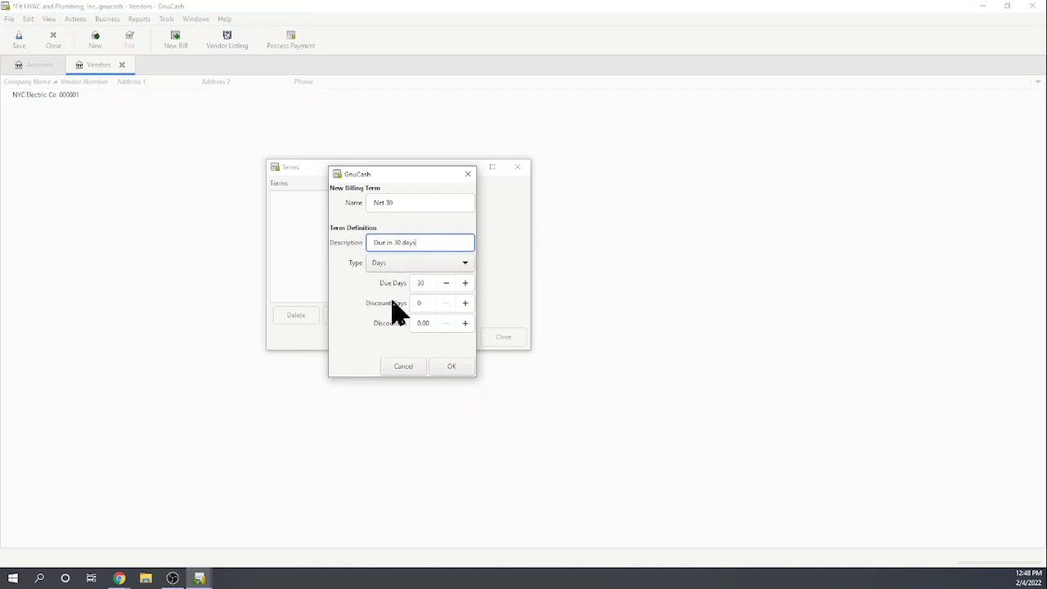
pyautogui.click(455, 369)
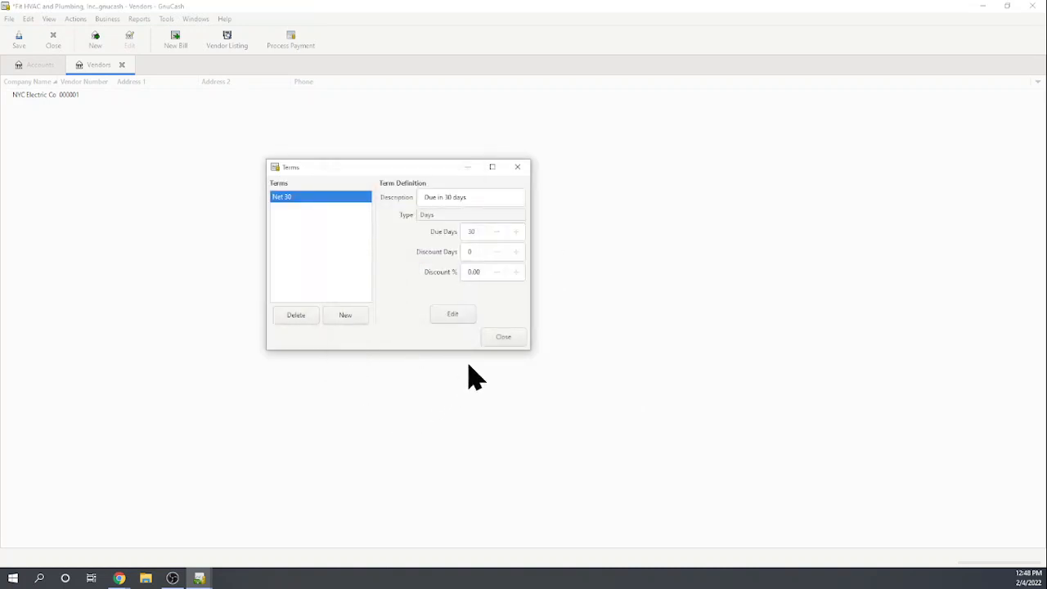
pyautogui.click(506, 338)
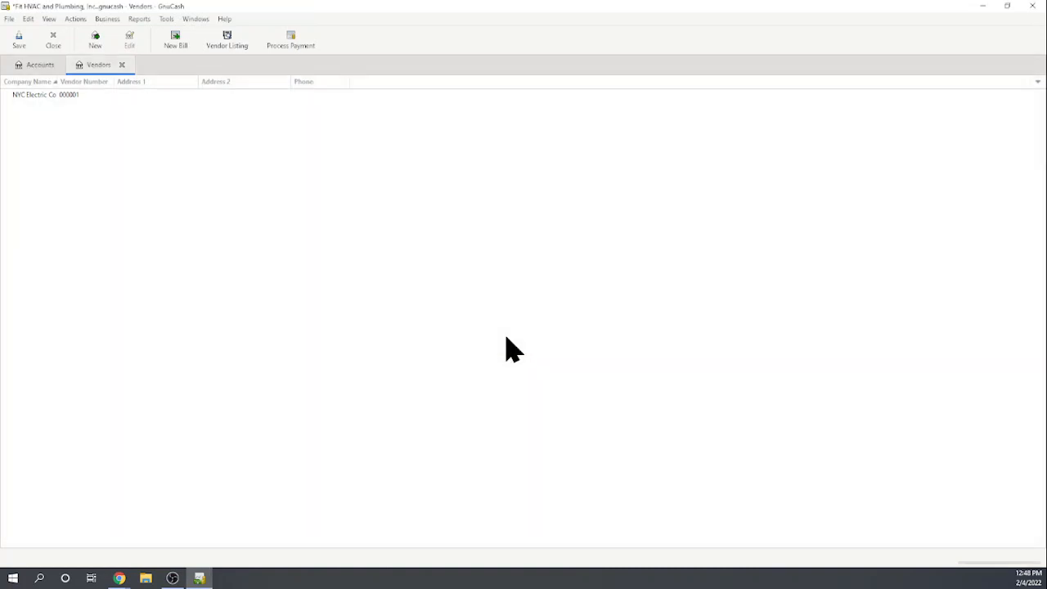
# Set the payment terms of the vendor NYC Electric Co. to Net 30.
pyautogui.doubleClick(53, 95)
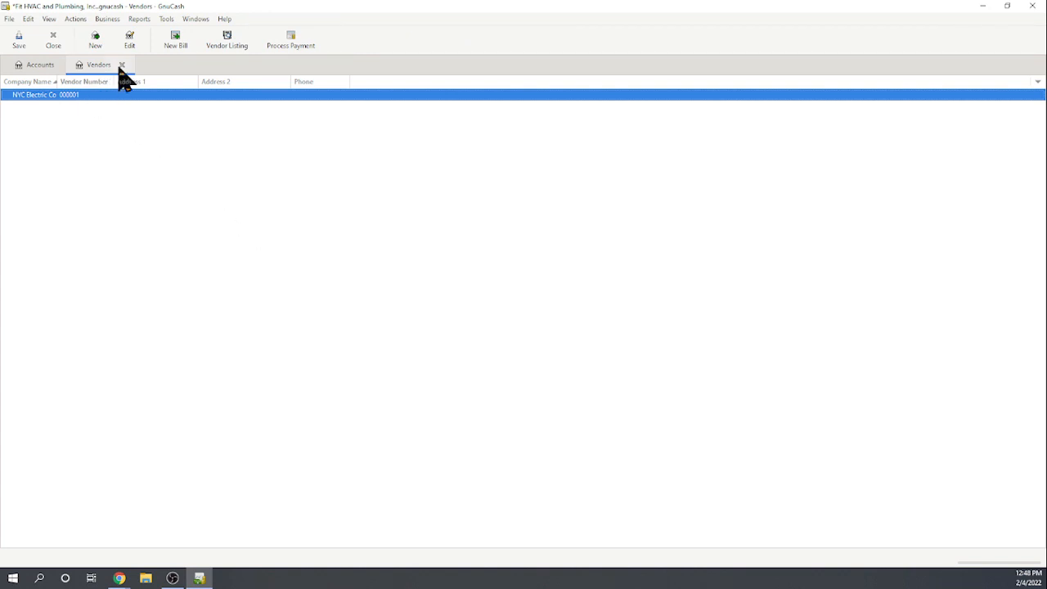
pyautogui.click(130, 45)
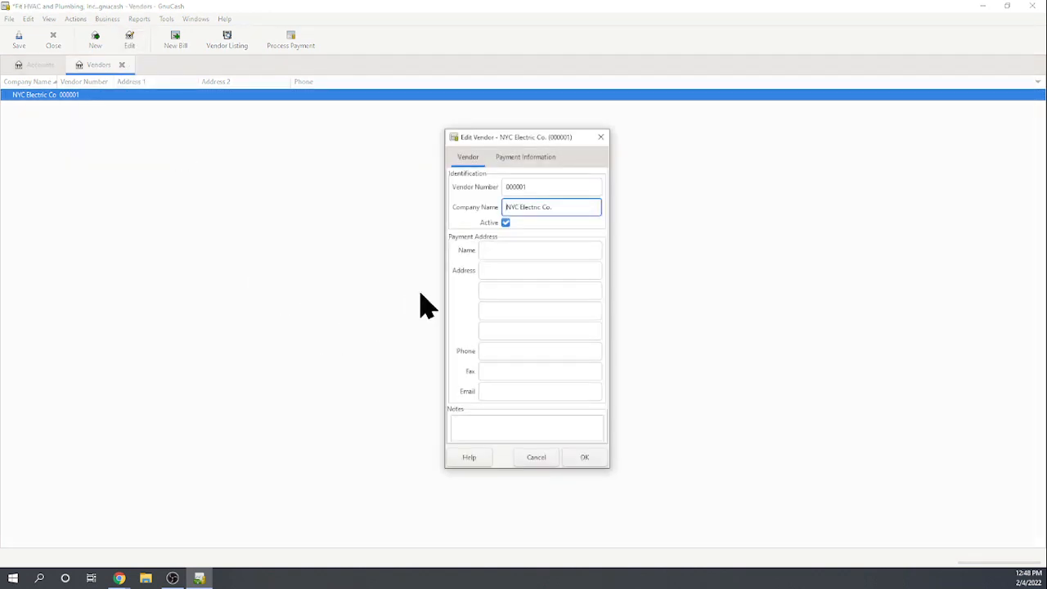
pyautogui.click(520, 160)
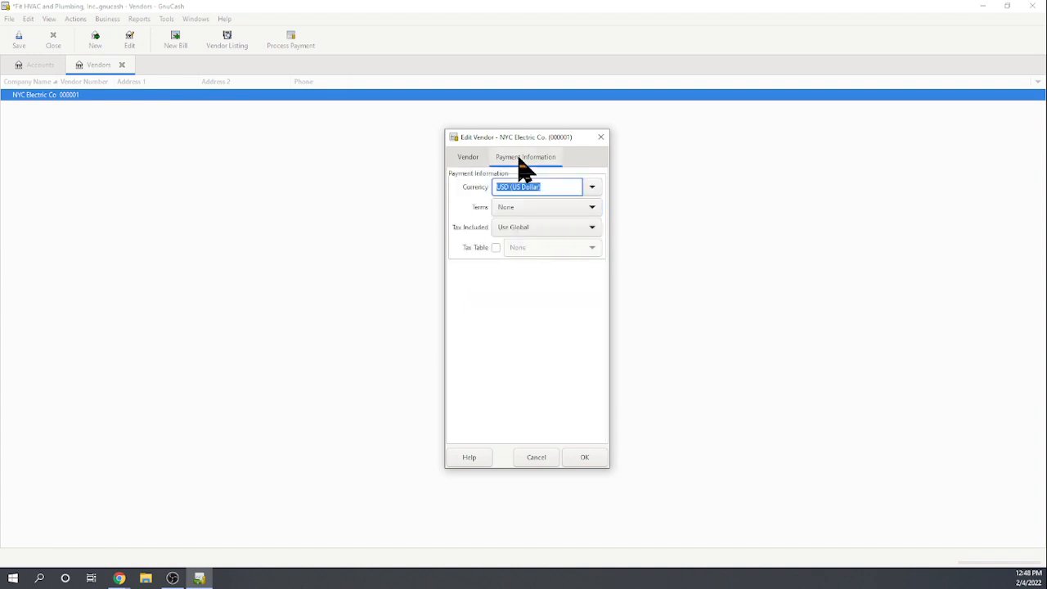
pyautogui.click(593, 214)
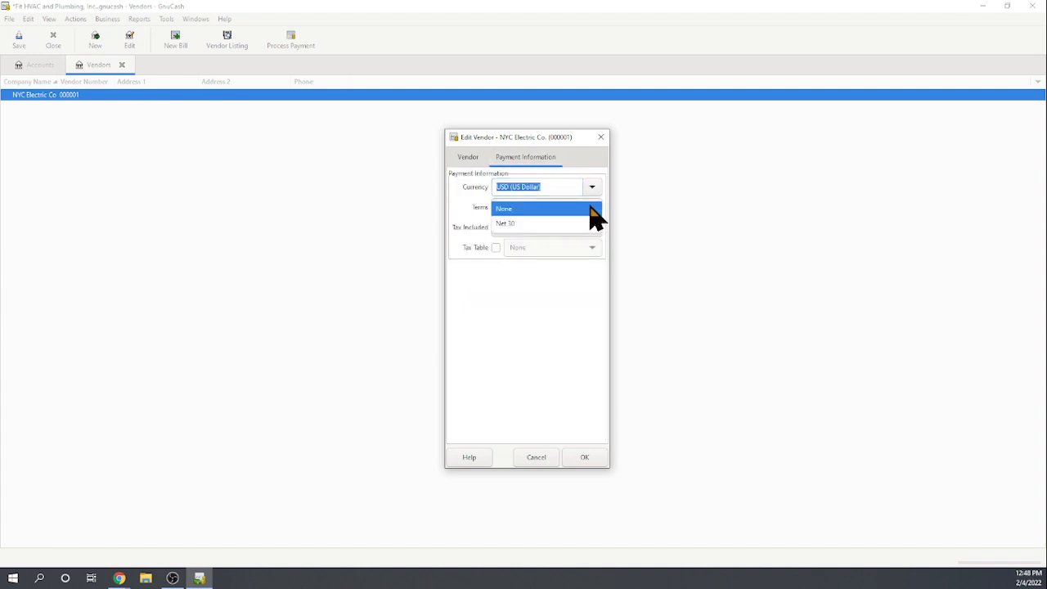
pyautogui.click(511, 225)
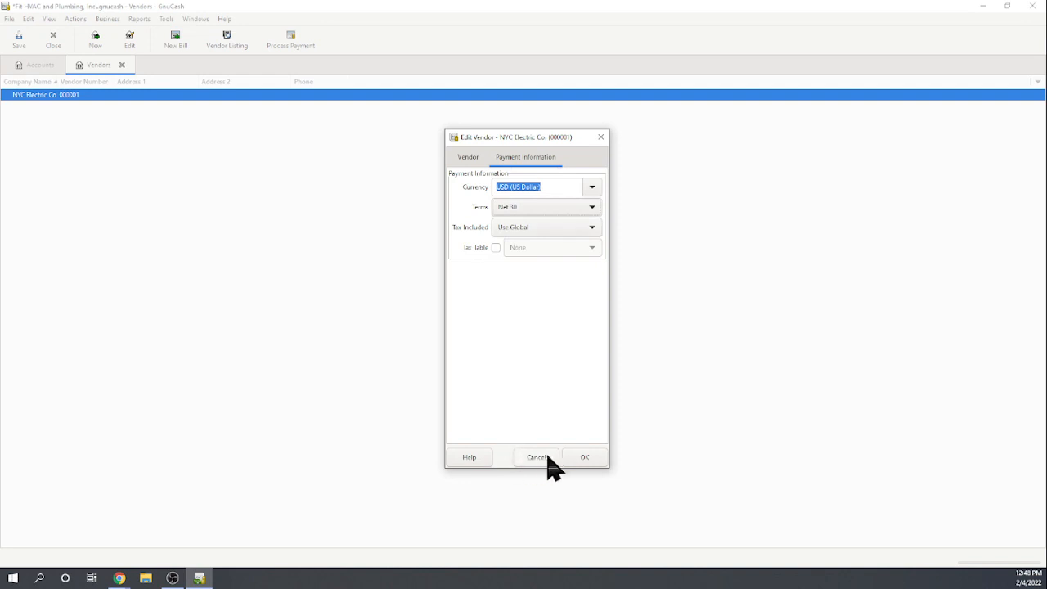
pyautogui.click(584, 463)
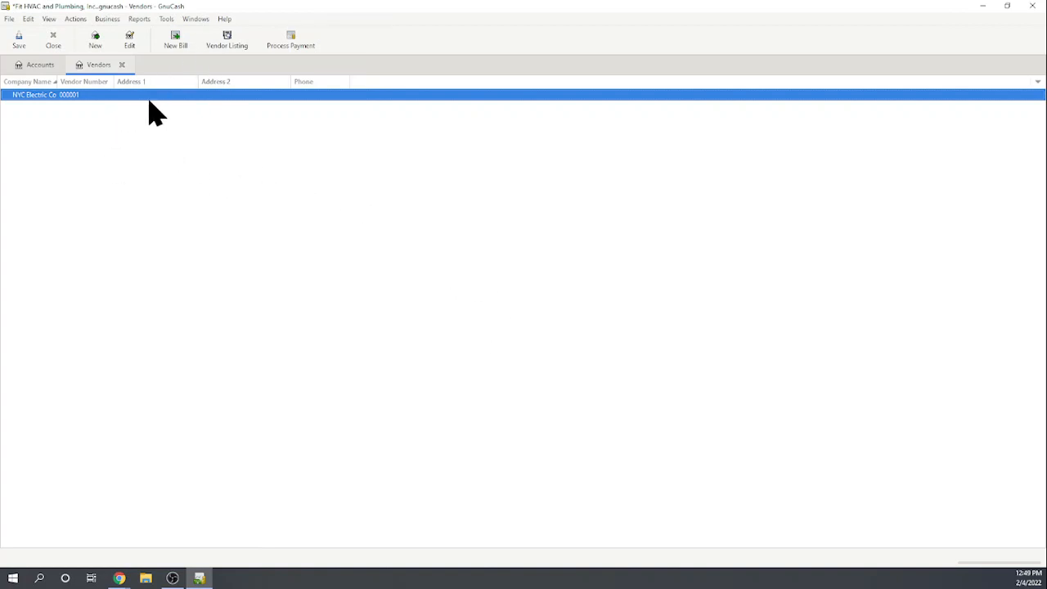
# Create a new vendor bill with bill ID 48453 for NYC Electric Co.
pyautogui.click(108, 20)
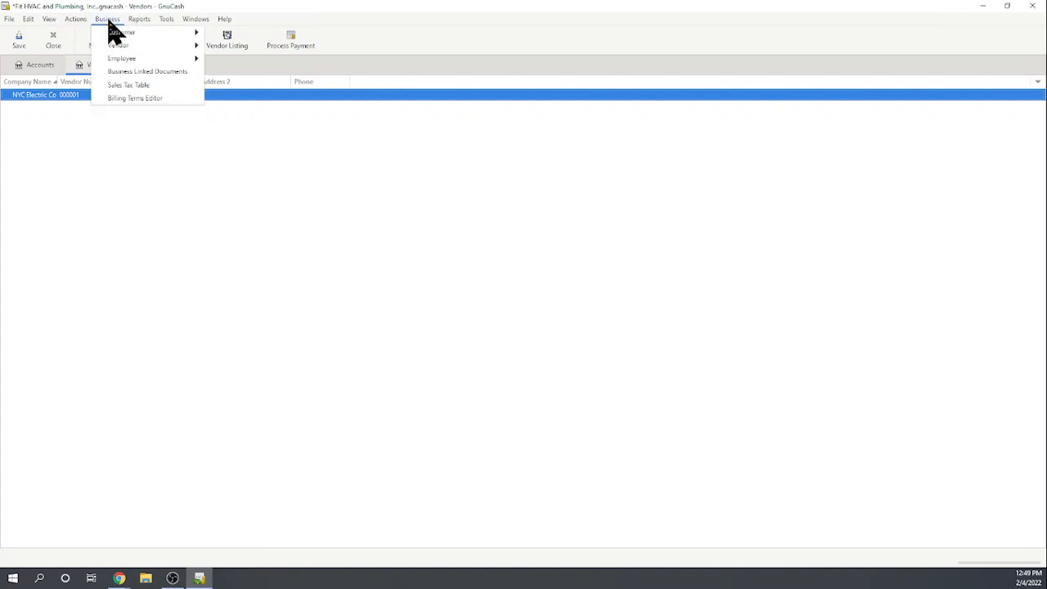
pyautogui.moveTo(116, 31)
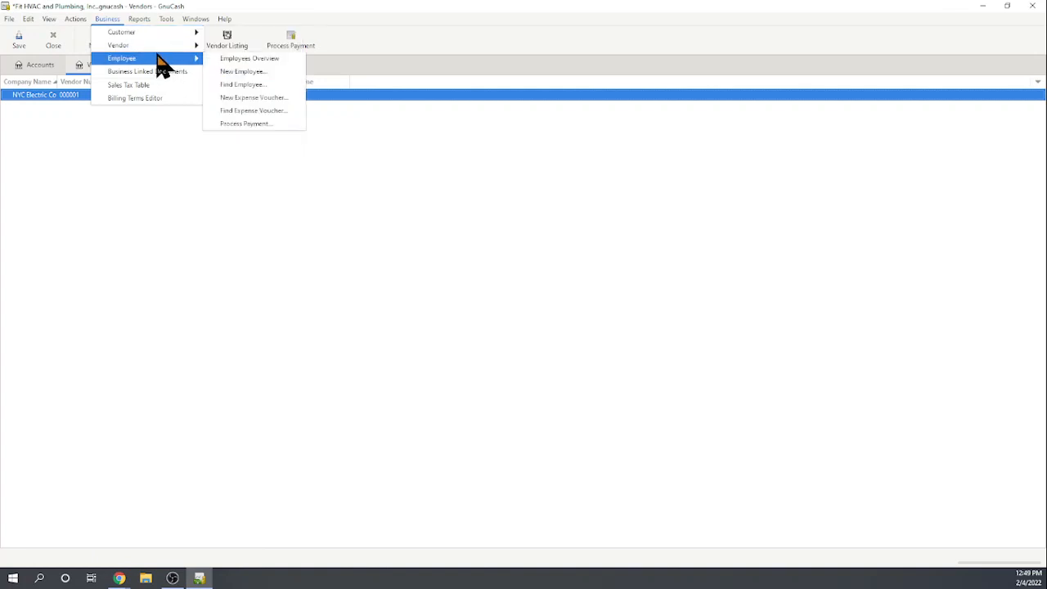
pyautogui.moveTo(158, 47)
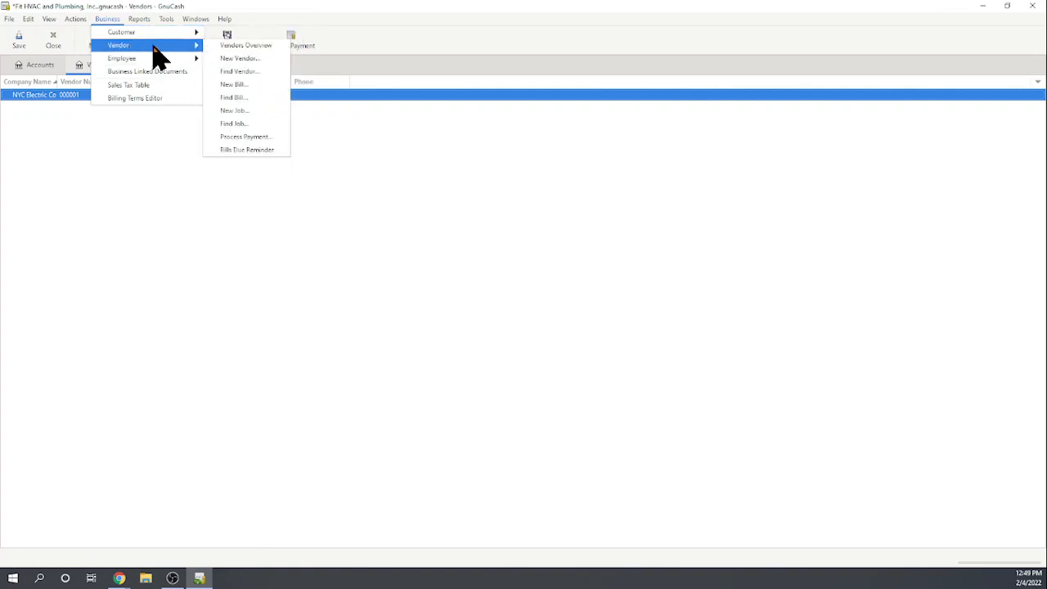
pyautogui.click(260, 85)
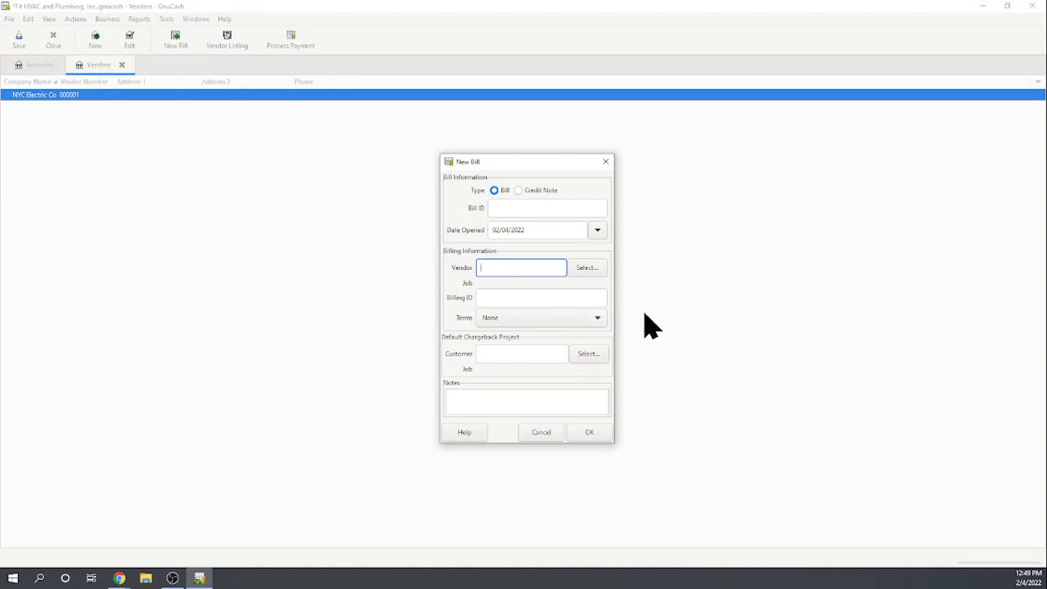
pyautogui.click(546, 208)
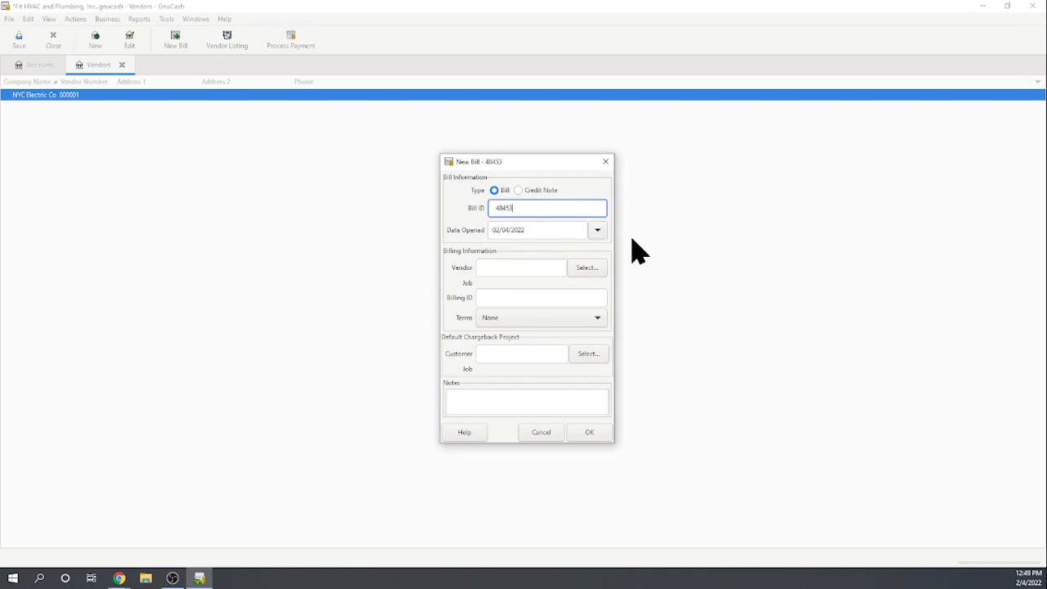
pyautogui.click(502, 268)
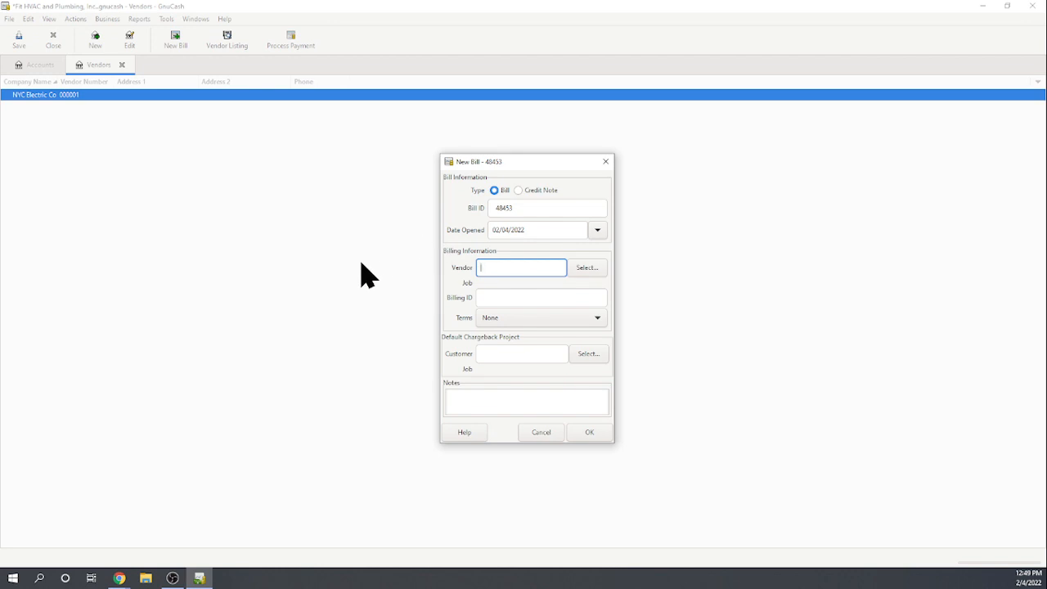
pyautogui.write('NY')
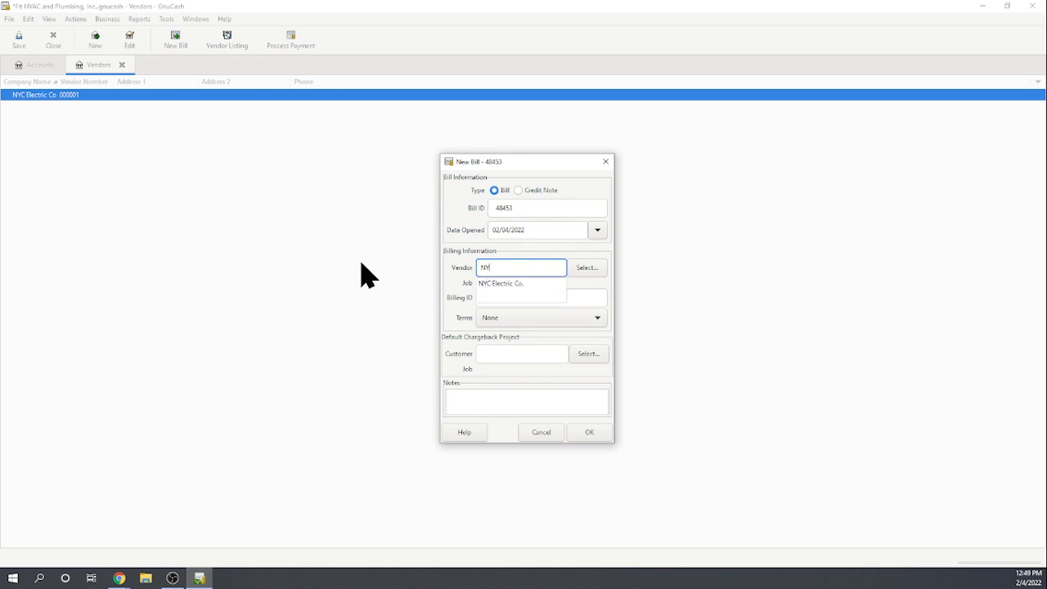
pyautogui.click(497, 283)
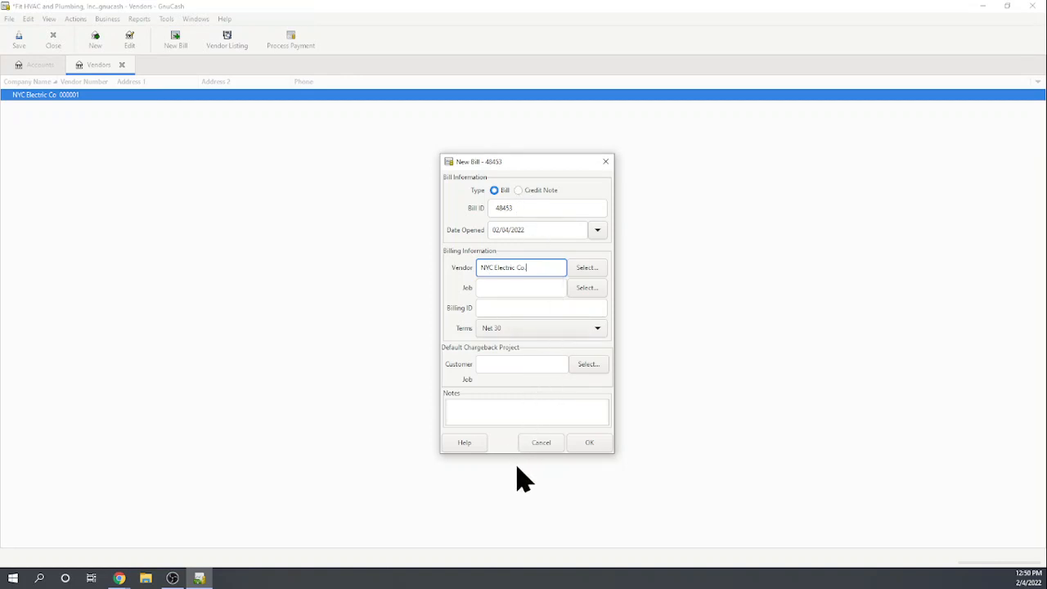
pyautogui.click(592, 441)
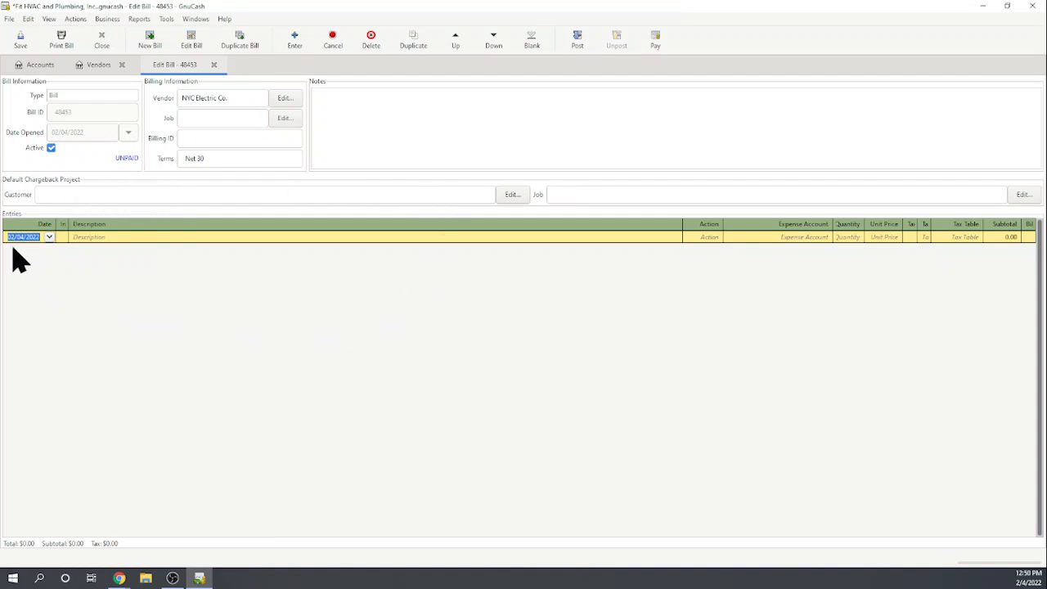
# Describe the first entry of the NYC Electric Co. bill as "Electric Bill".
pyautogui.click(91, 237)
pyautogui.write('Electric Bill')
pyautogui.press('Tab')
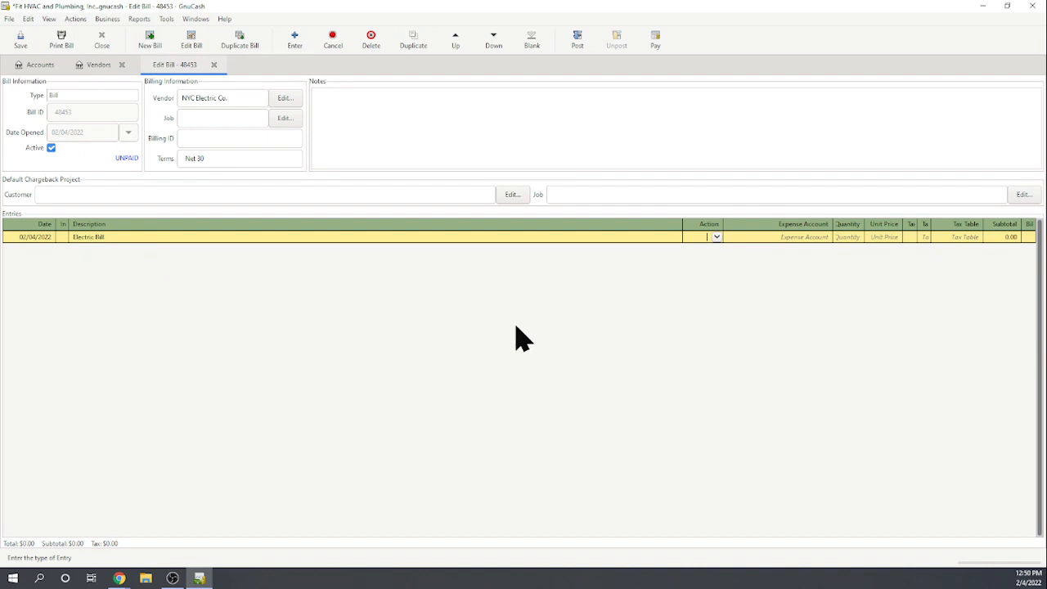
pyautogui.click(717, 237)
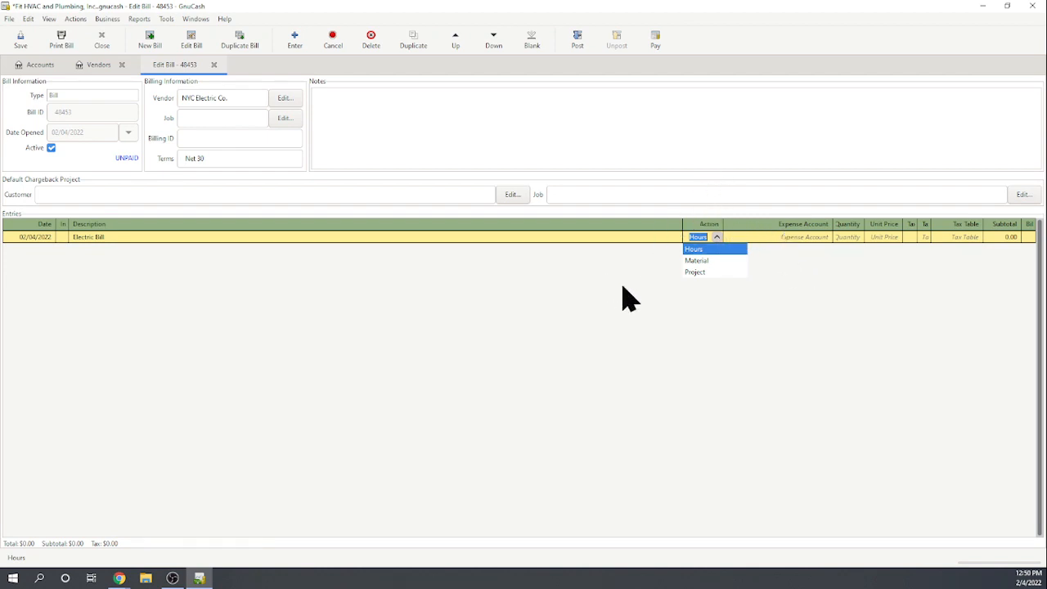
pyautogui.click(696, 261)
pyautogui.click(716, 238)
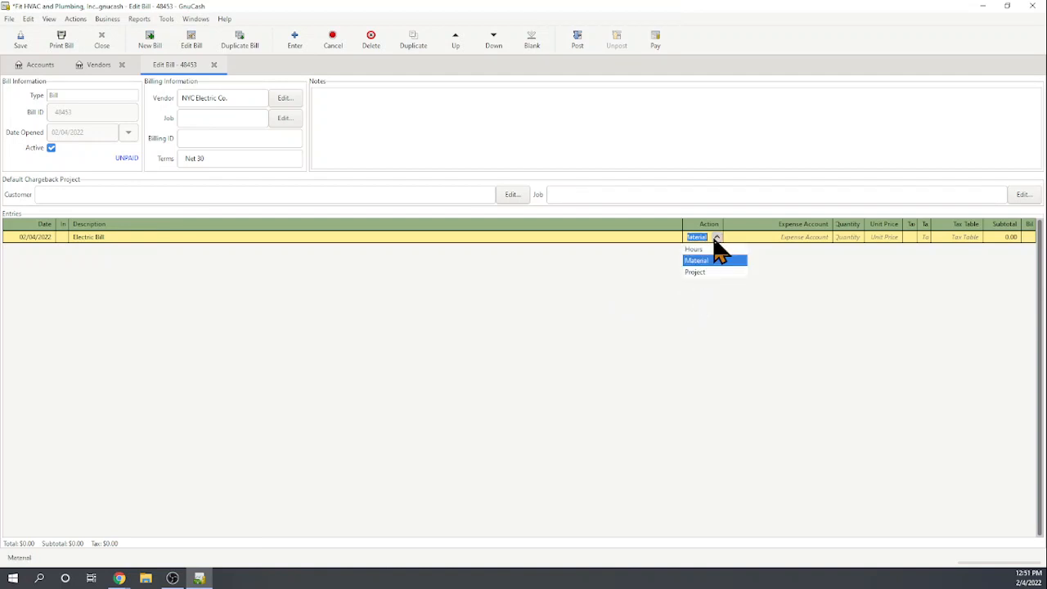
pyautogui.click(701, 260)
pyautogui.click(717, 237)
pyautogui.click(663, 237)
pyautogui.click(708, 238)
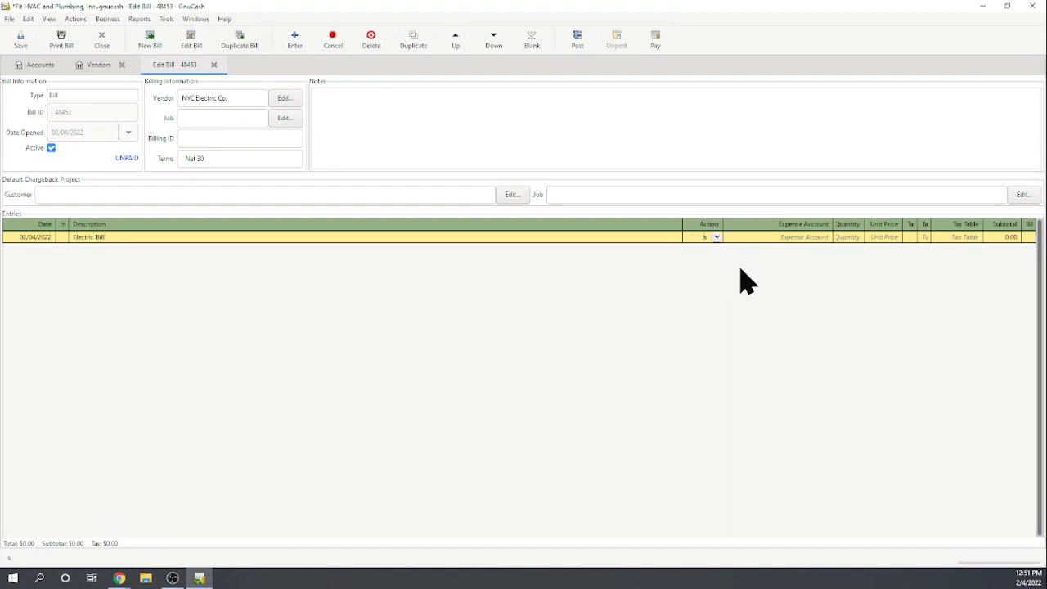
pyautogui.press('Delete')
# Assign the Electric Bill entry to a new top-level account named Utilities, created with the Expense account type.
pyautogui.press('Tab')
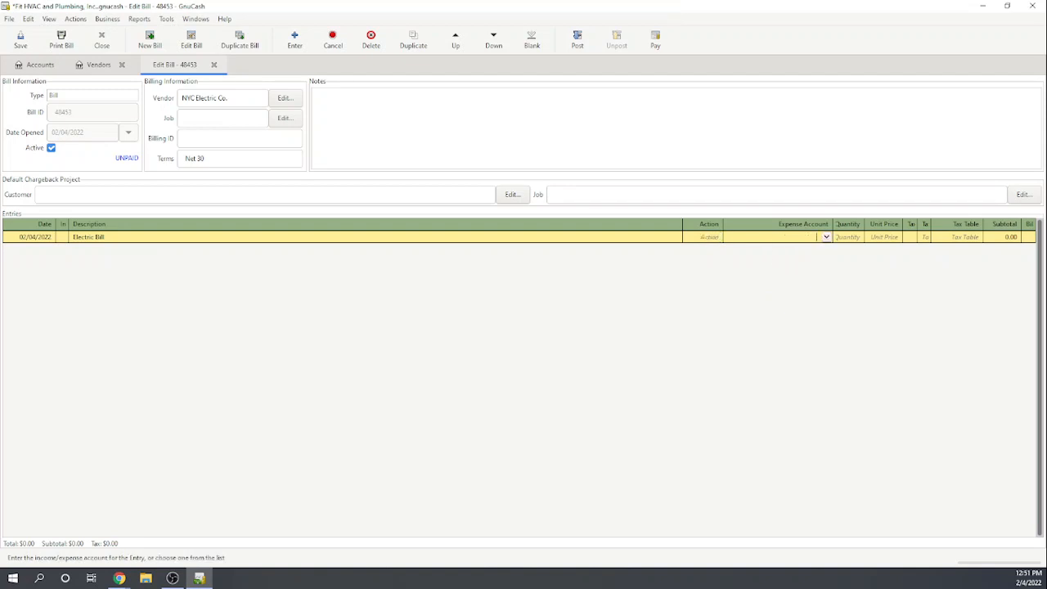
pyautogui.click(826, 237)
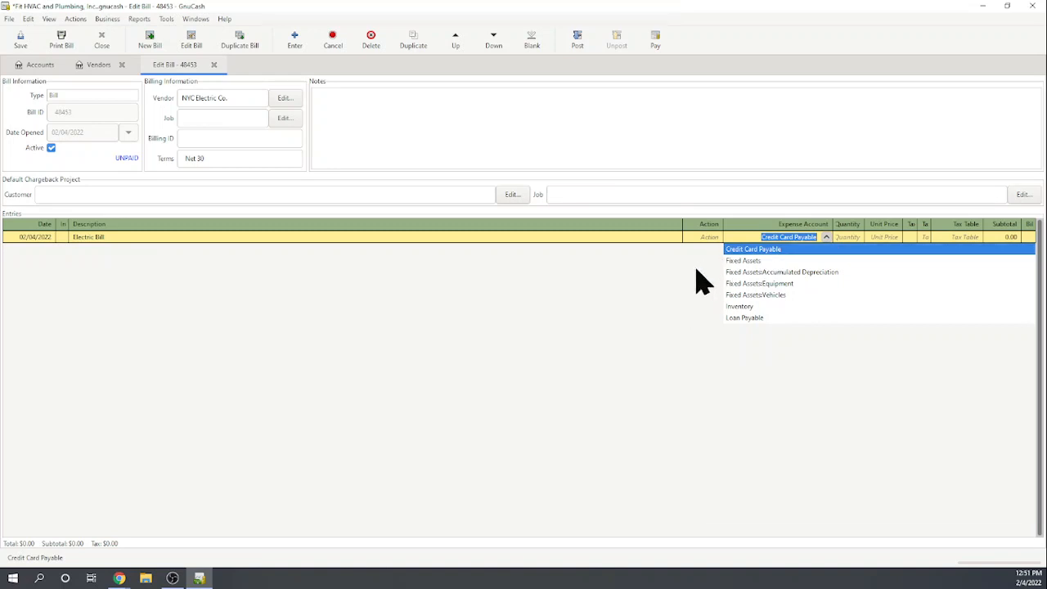
pyautogui.write('U')
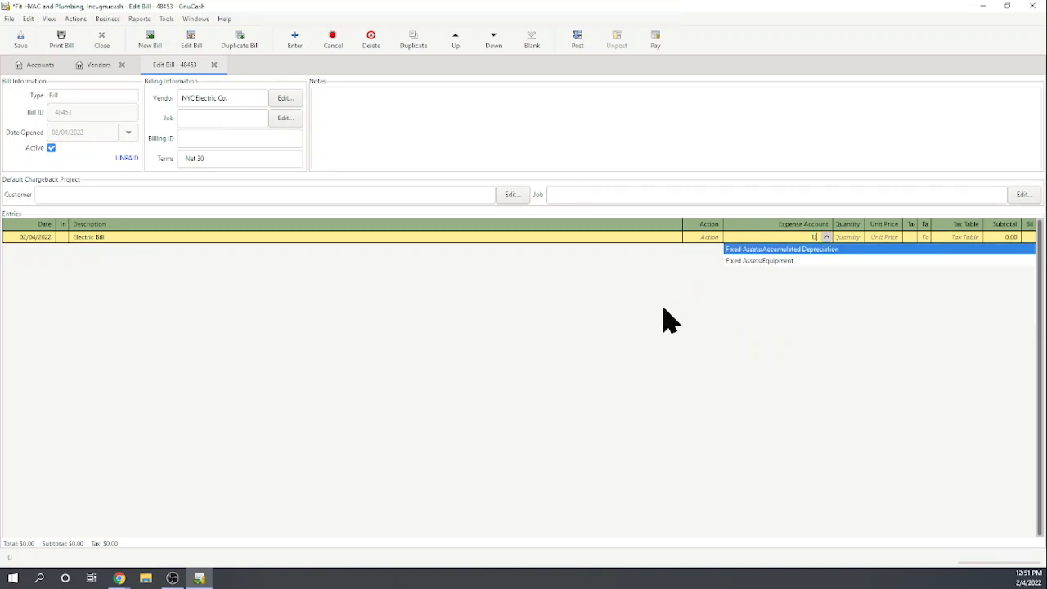
pyautogui.write('tilities')
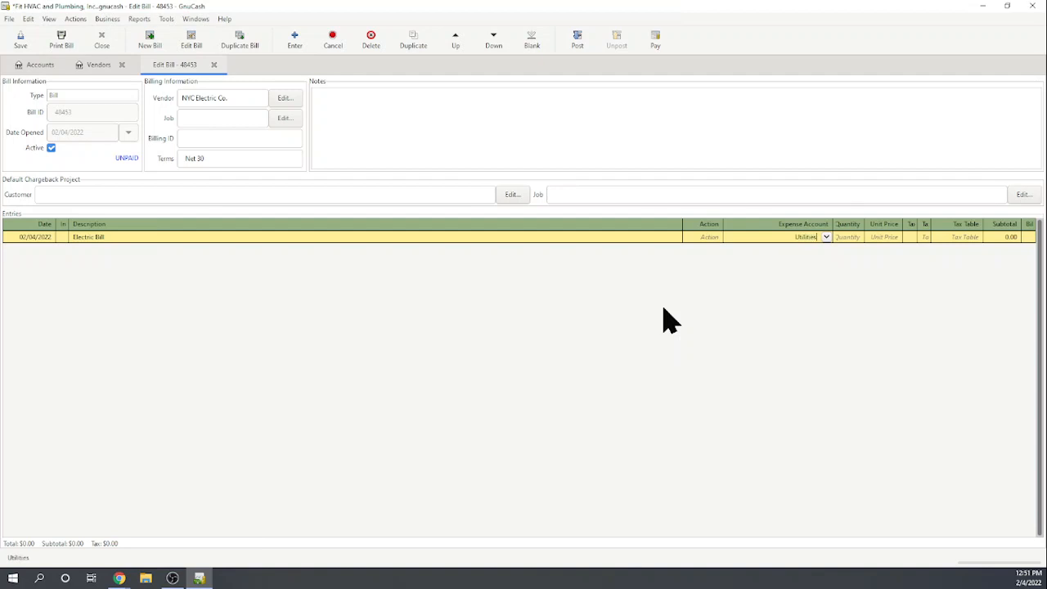
pyautogui.press('Return')
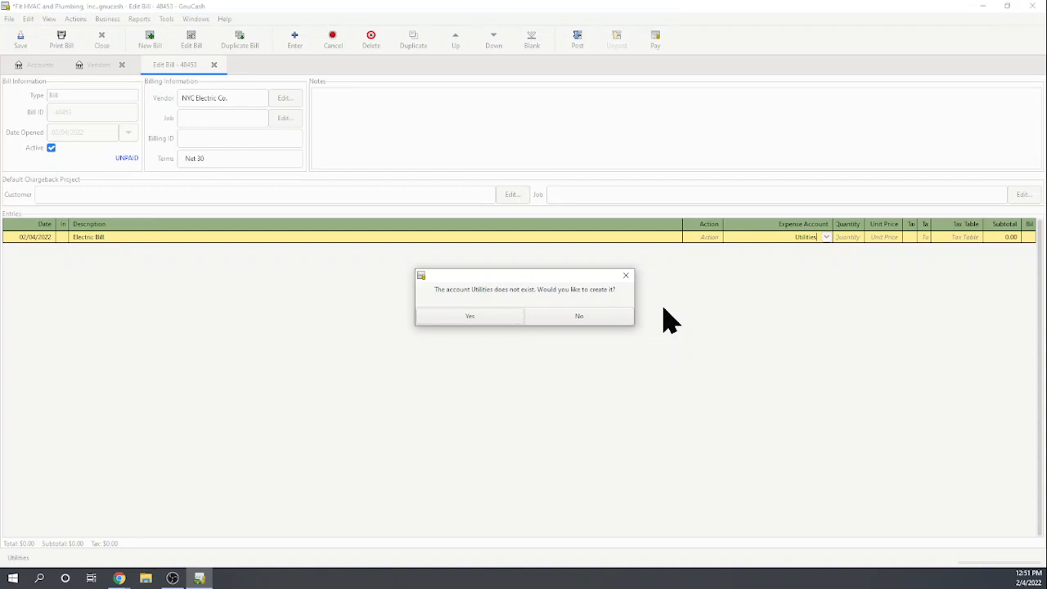
pyautogui.click(470, 316)
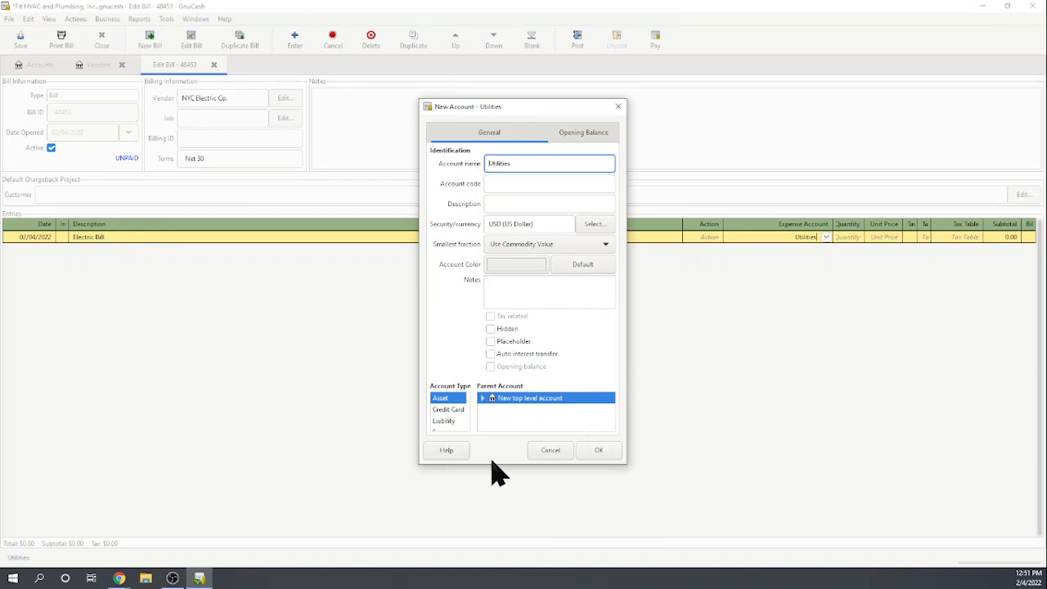
pyautogui.scroll(-1, 456, 427)
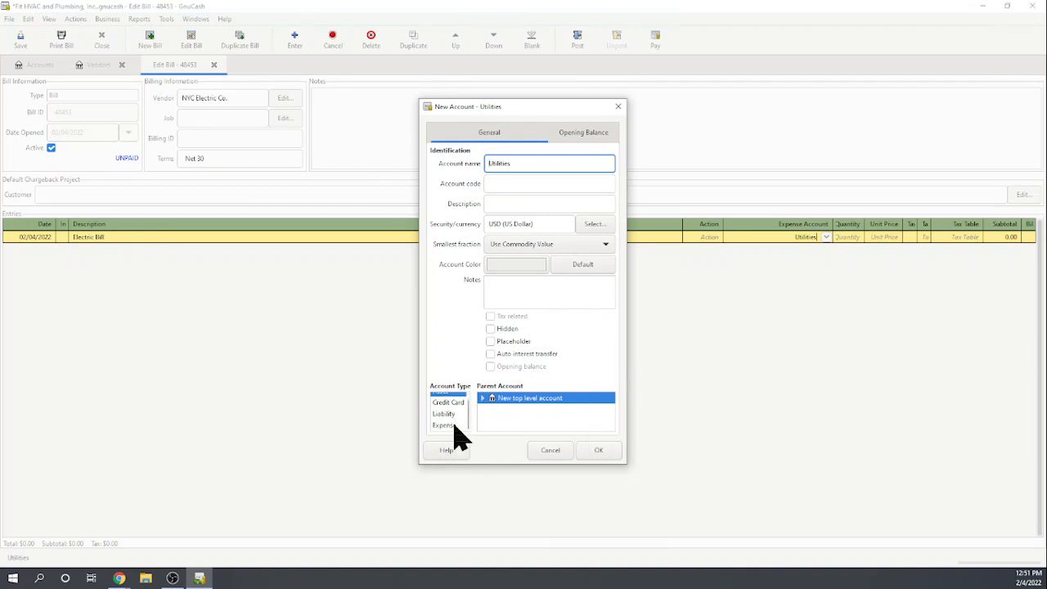
pyautogui.click(450, 425)
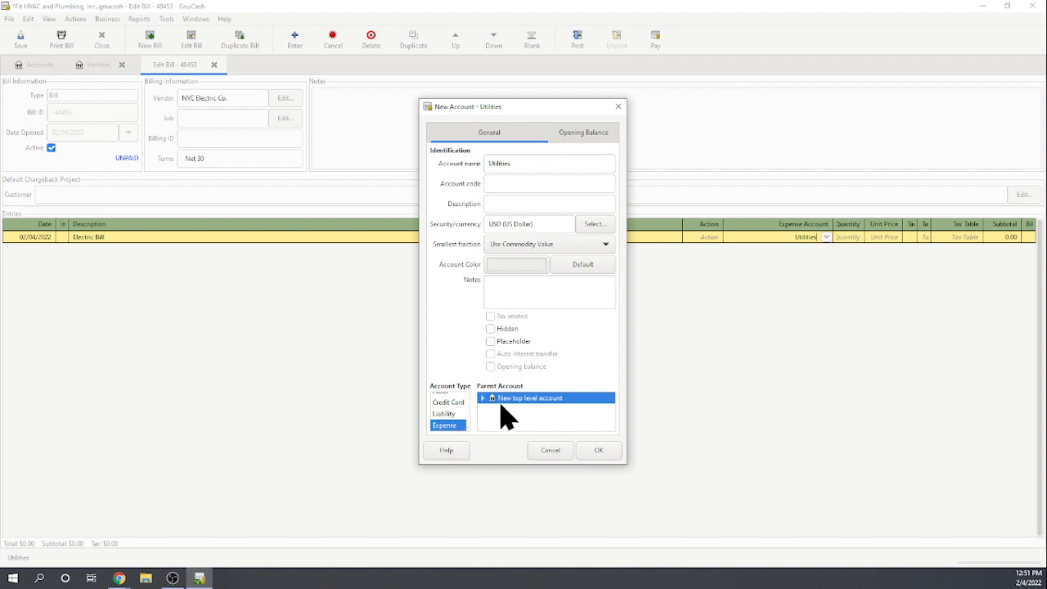
pyautogui.click(599, 451)
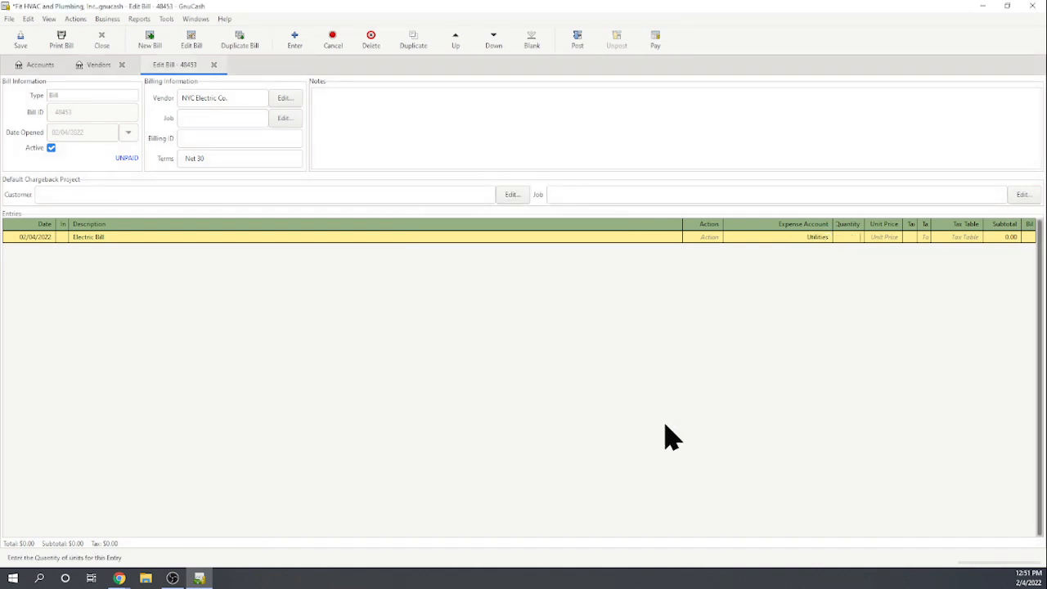
# Set the Electric Bill entry's unit price to 150 and its quantity to 1.
pyautogui.click(890, 239)
pyautogui.write('150')
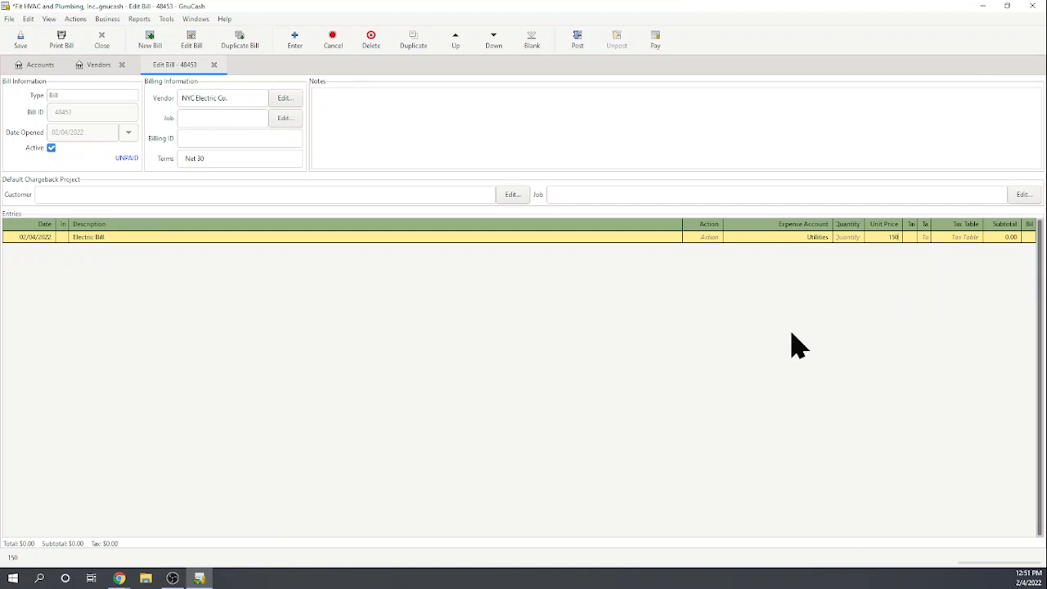
pyautogui.press('Return')
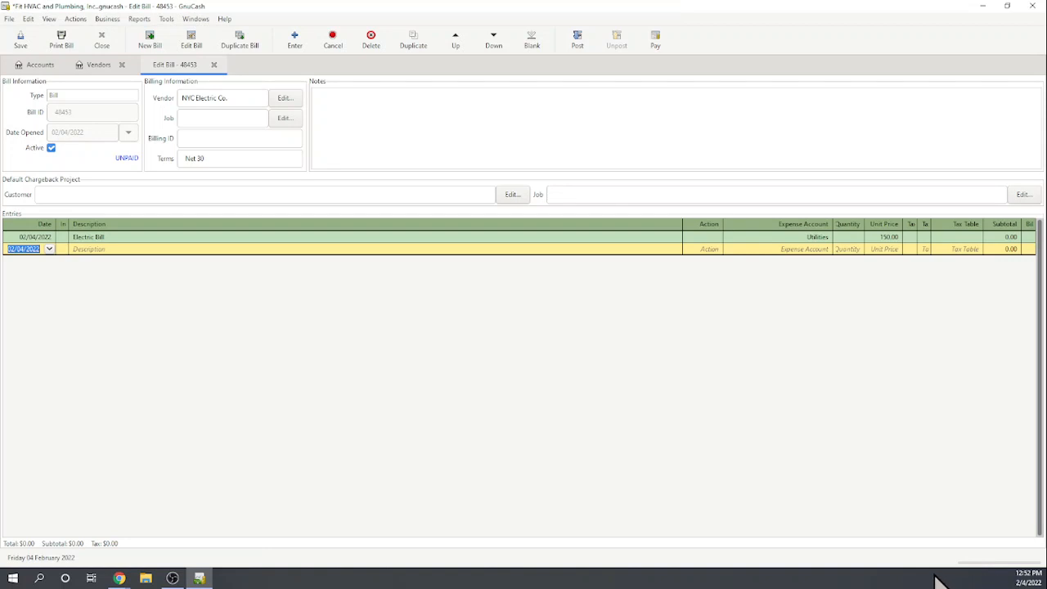
pyautogui.click(1029, 239)
pyautogui.click(1029, 237)
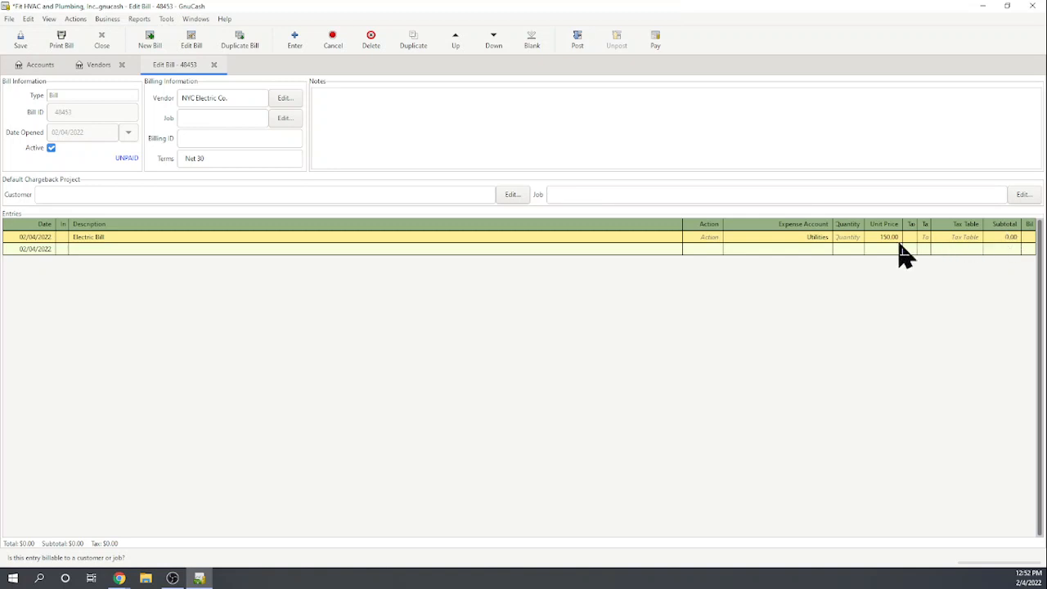
pyautogui.click(851, 237)
pyautogui.write('1')
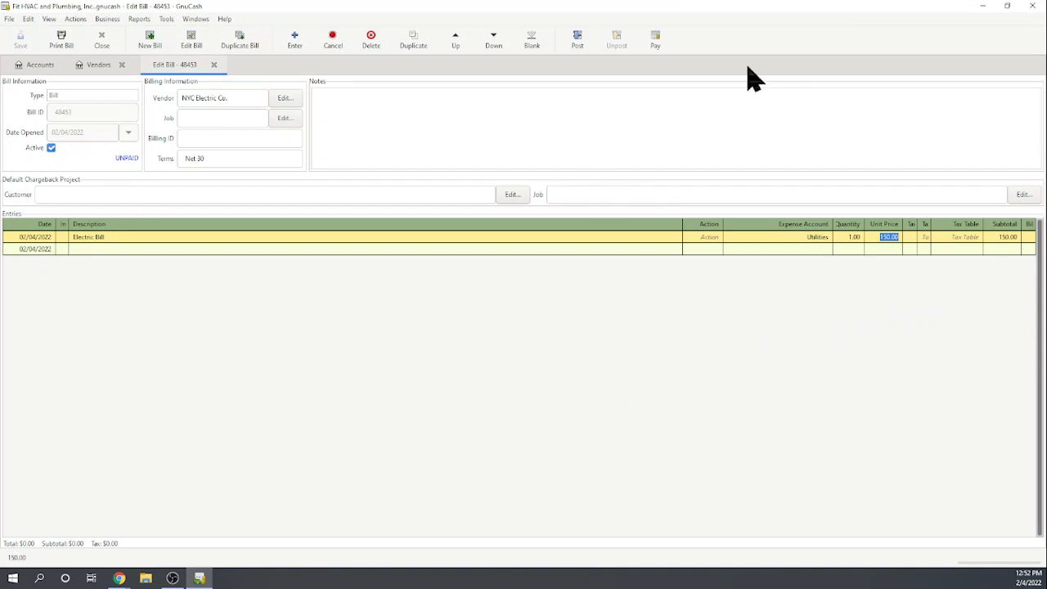
pyautogui.click(1008, 5)
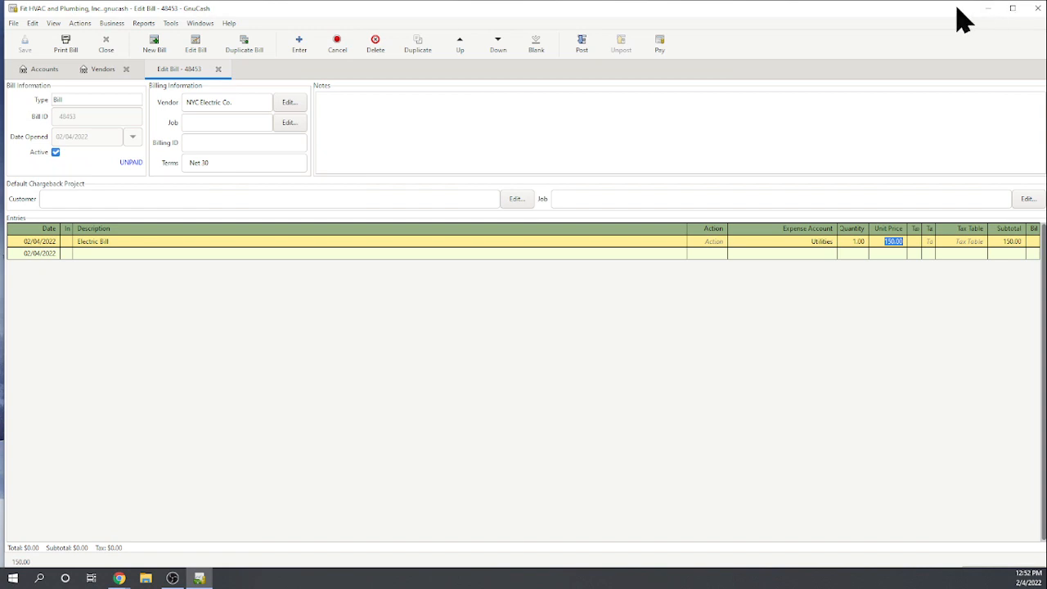
pyautogui.moveTo(950, 11); pyautogui.dragTo(879, 41)
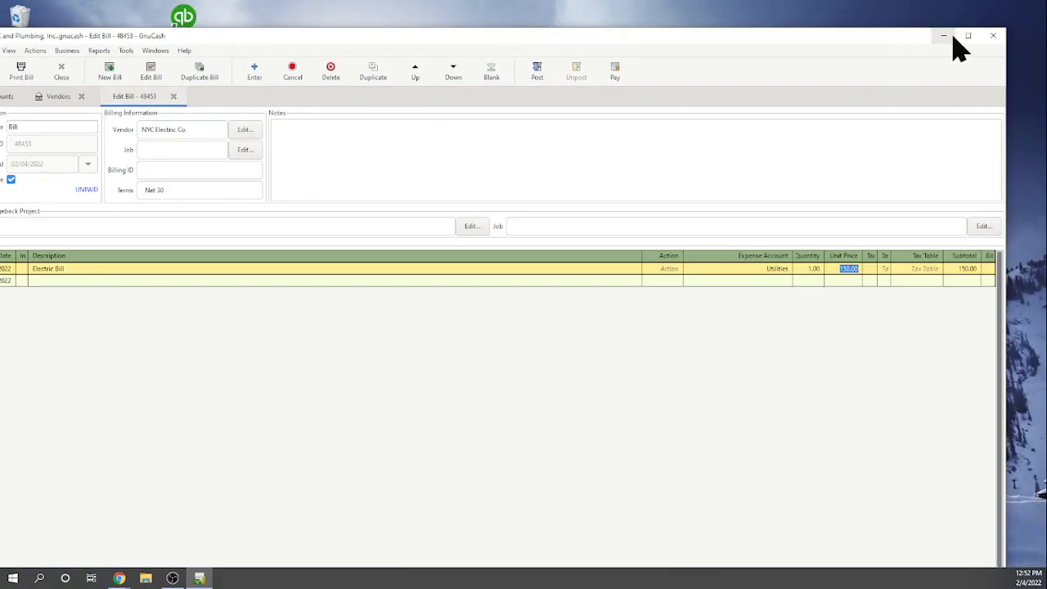
pyautogui.click(969, 37)
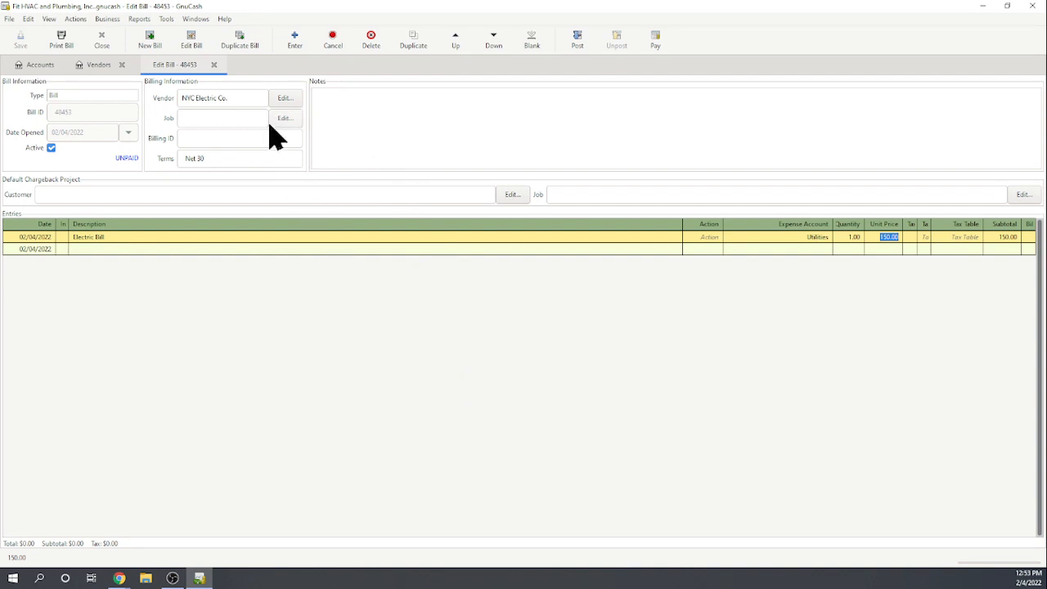
# Close the bill and search the vendor bills for a company name containing "NYC".
pyautogui.click(214, 65)
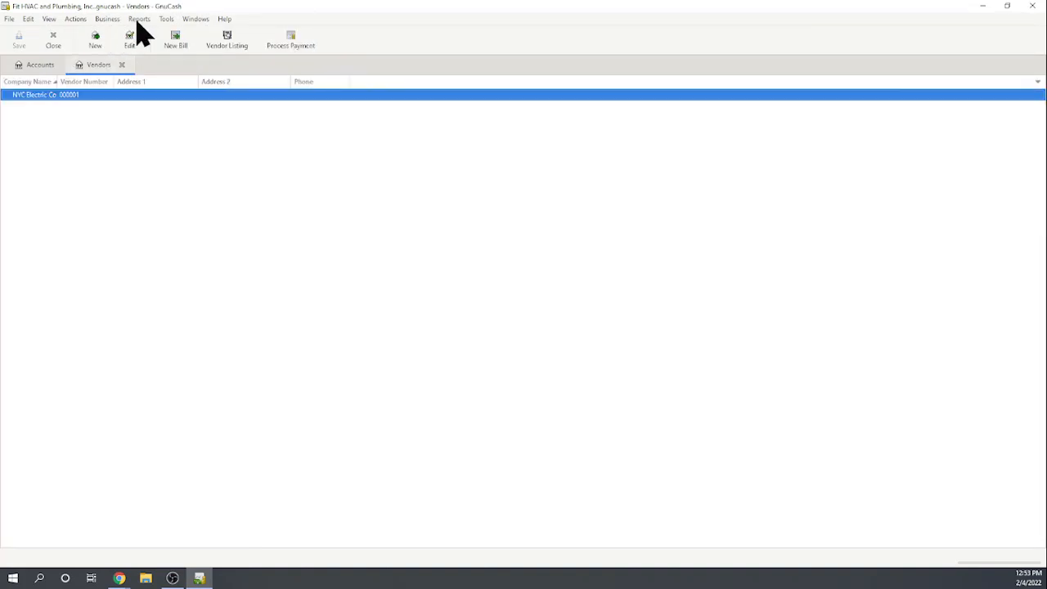
pyautogui.click(107, 19)
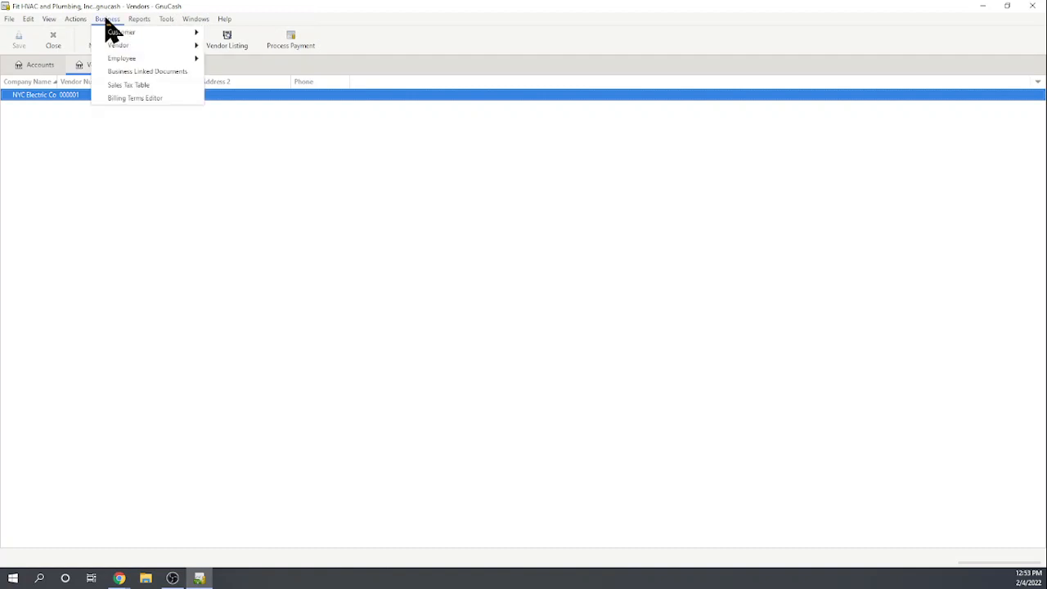
pyautogui.moveTo(119, 45)
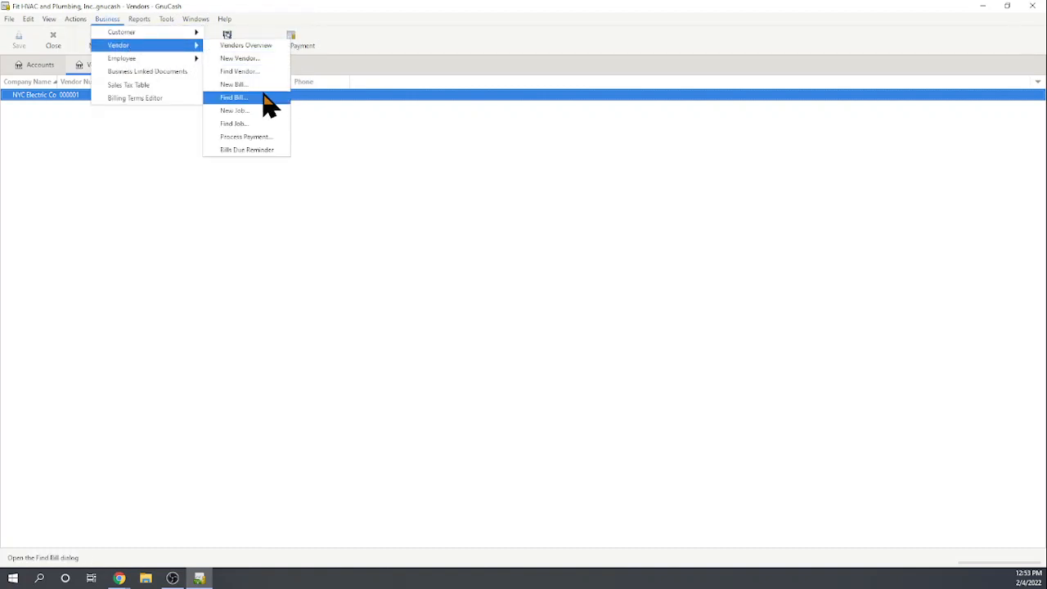
pyautogui.click(235, 98)
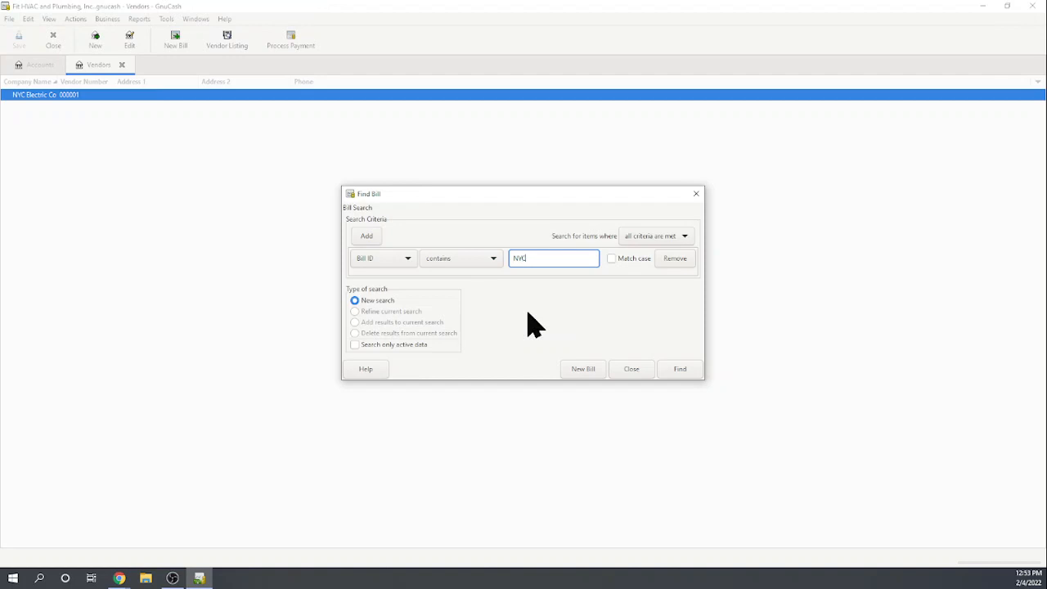
pyautogui.click(402, 258)
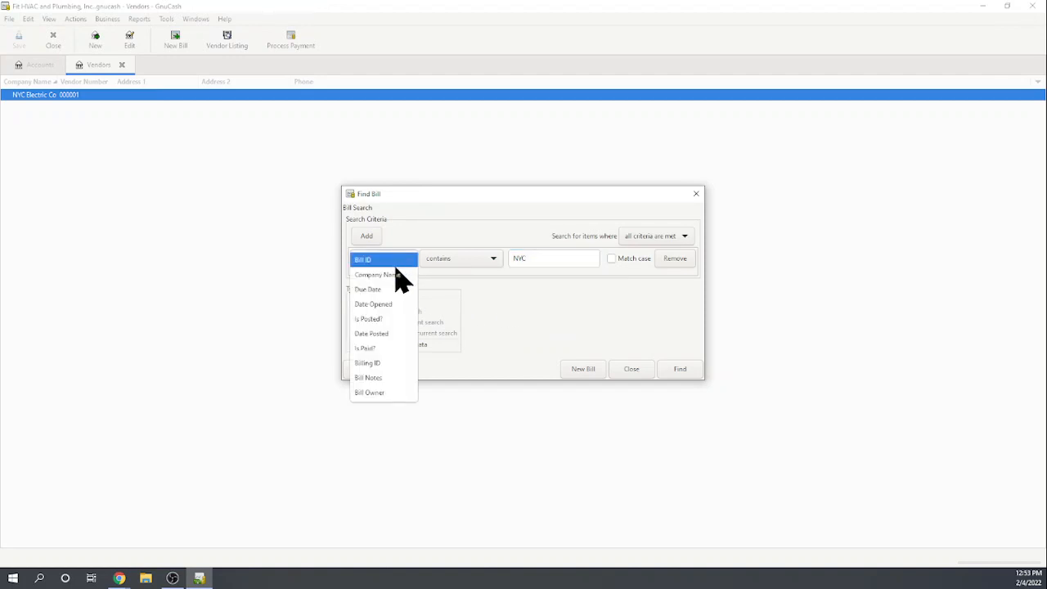
pyautogui.click(382, 275)
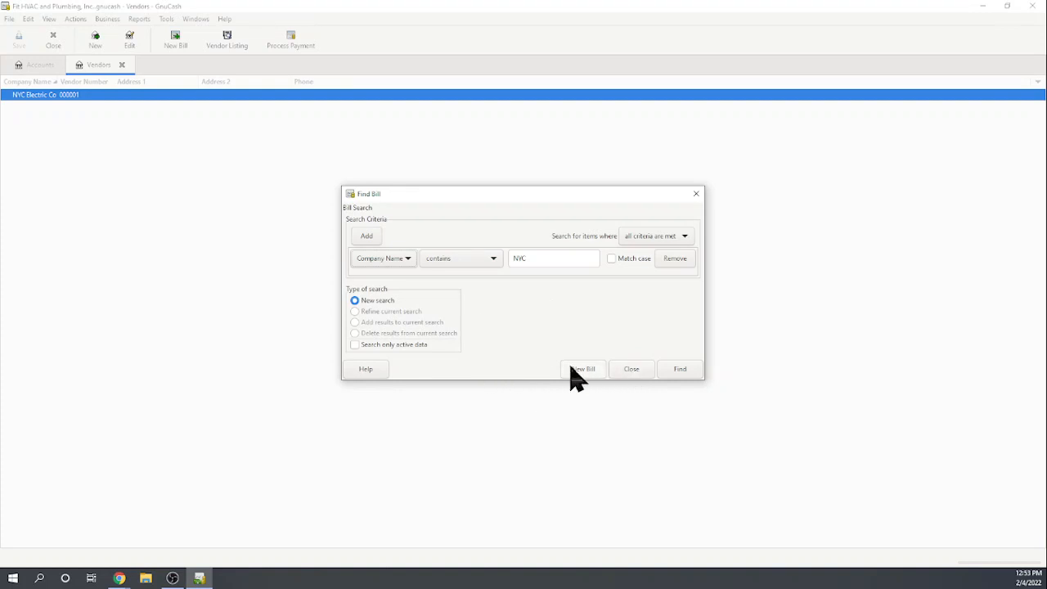
pyautogui.click(678, 372)
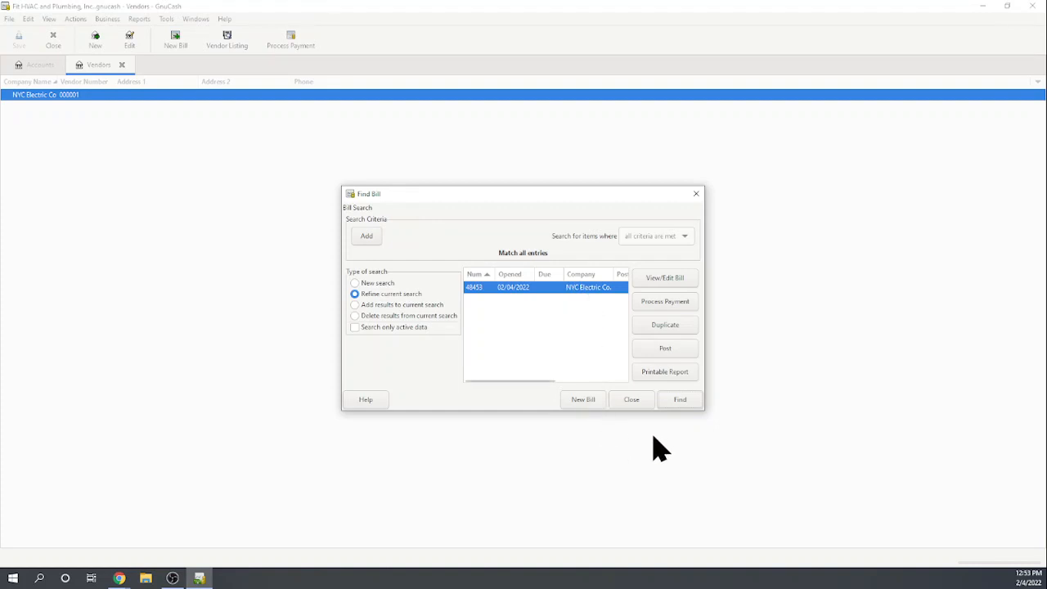
pyautogui.click(631, 399)
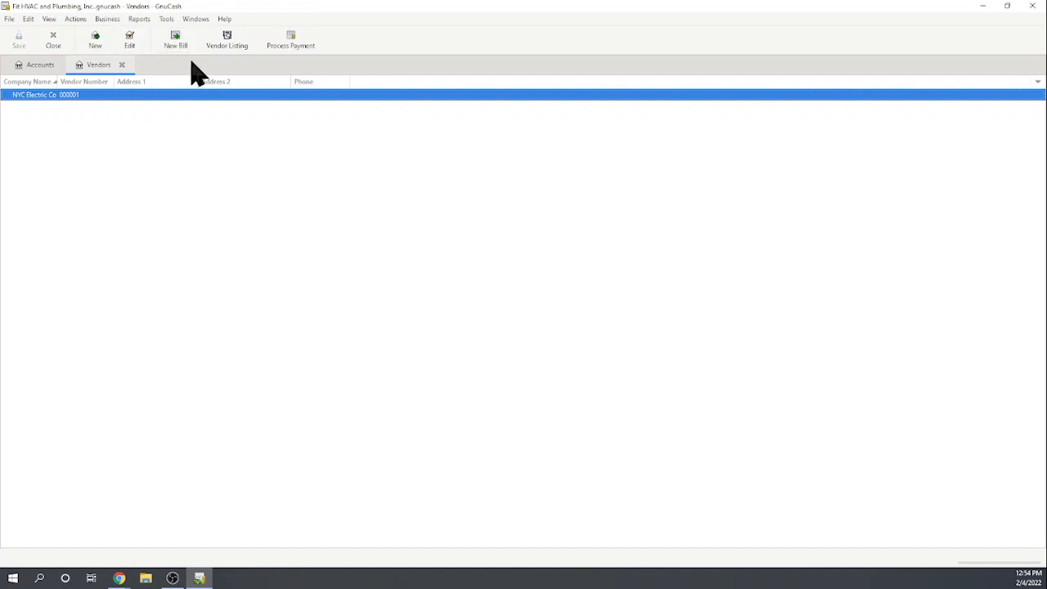
# Check the Bills Due Reminder for vendors.
pyautogui.click(108, 19)
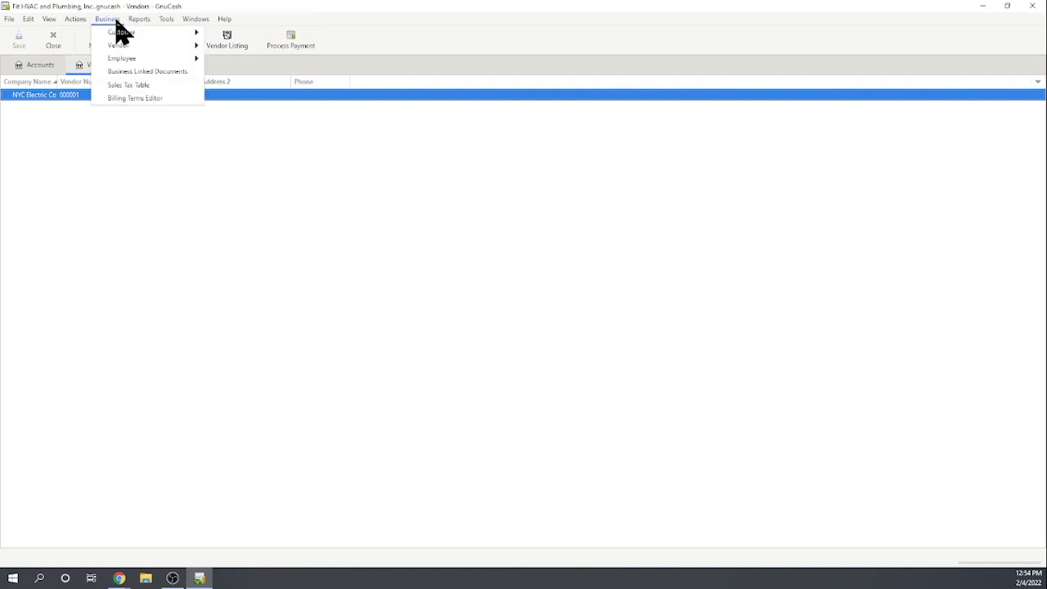
pyautogui.moveTo(122, 46)
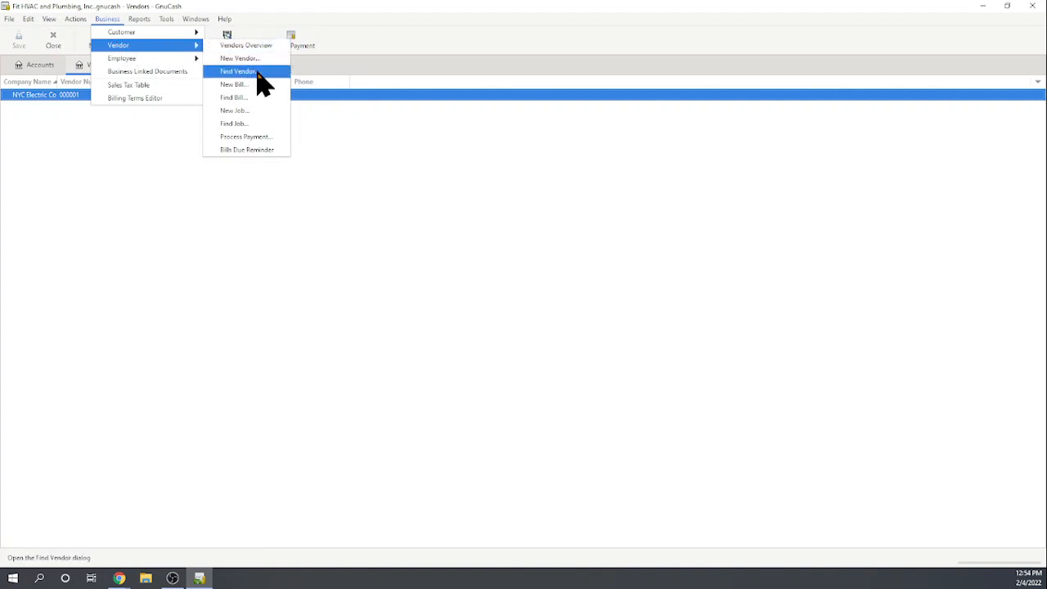
pyautogui.click(245, 150)
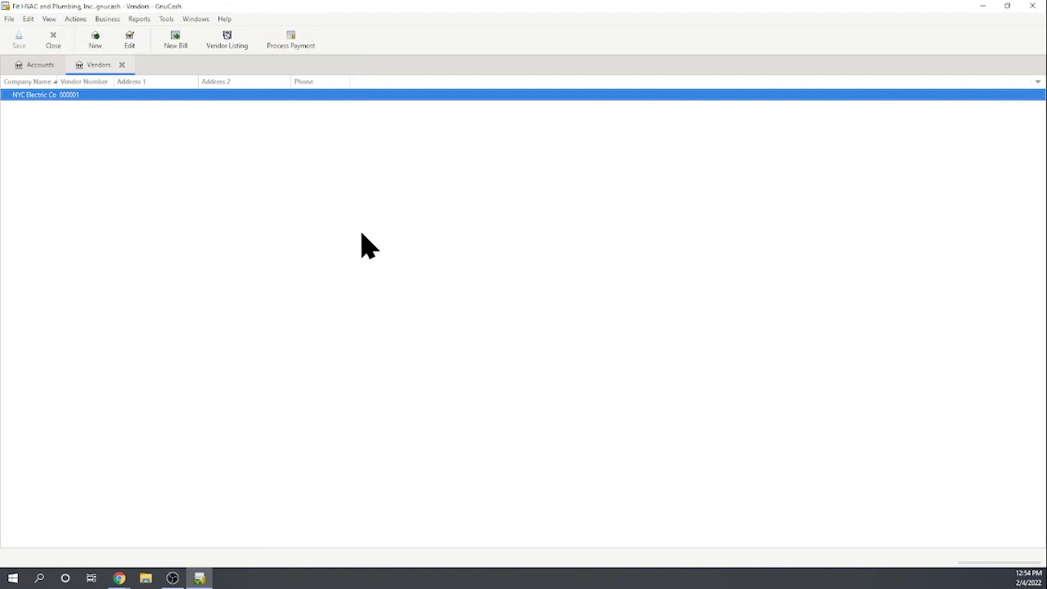
# Search the vendor bills for a company name containing "nyc" and open the NYC Electric Co. bill.
pyautogui.click(105, 18)
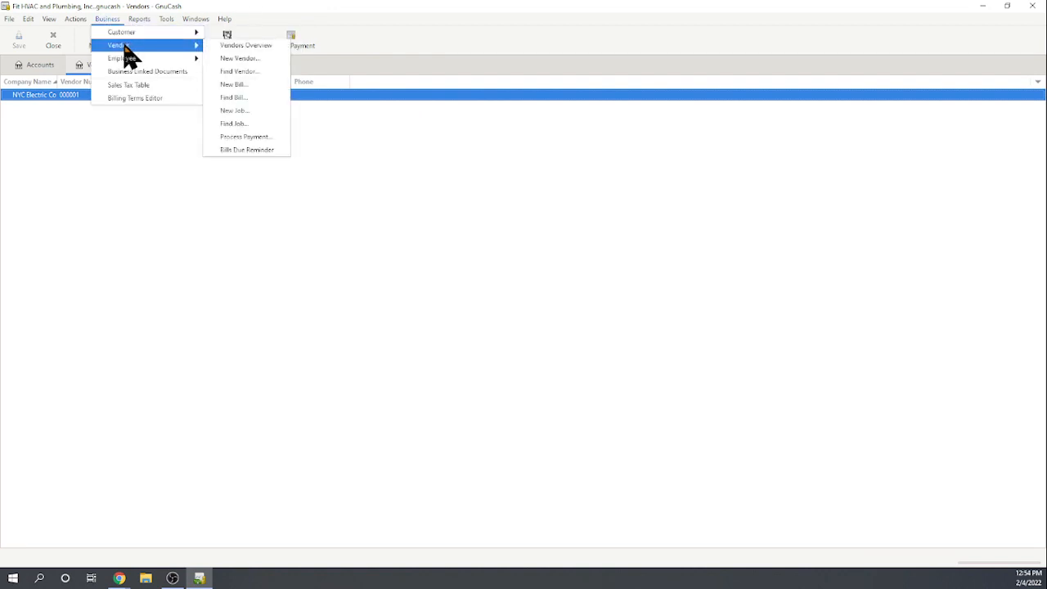
pyautogui.click(238, 98)
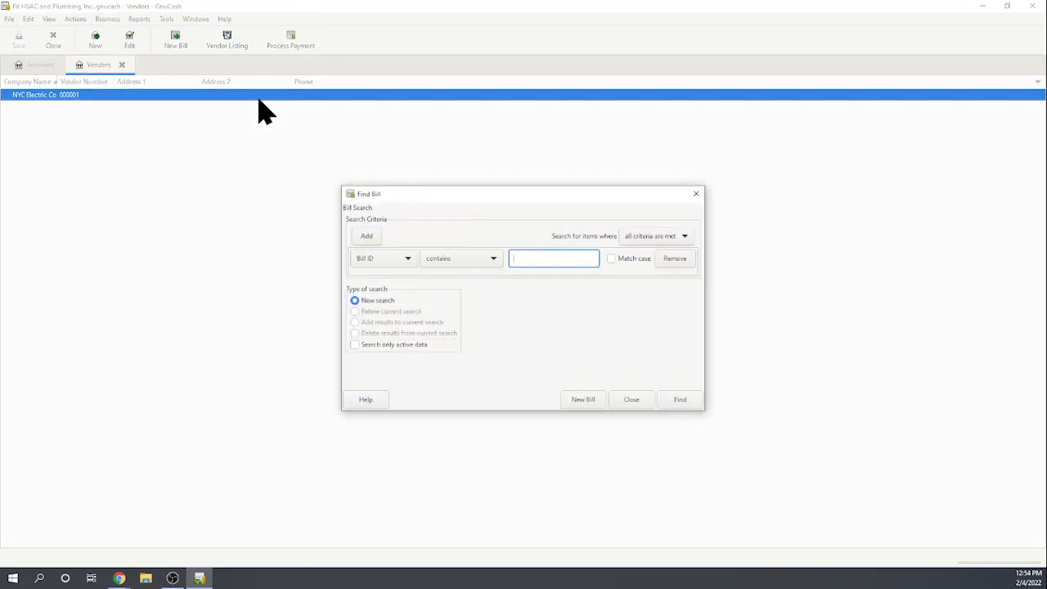
pyautogui.click(408, 263)
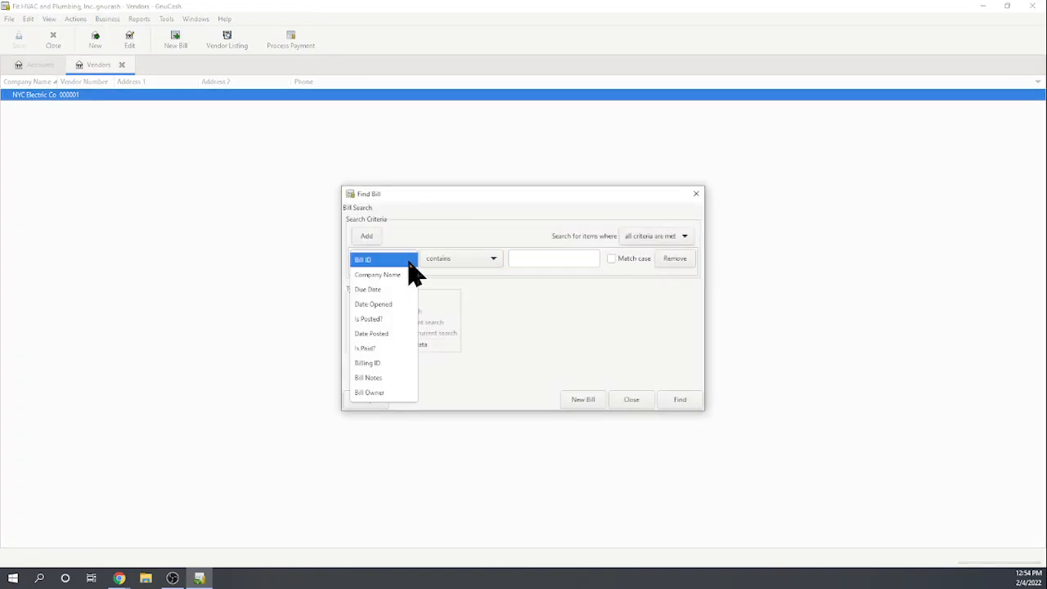
pyautogui.click(398, 274)
pyautogui.click(528, 259)
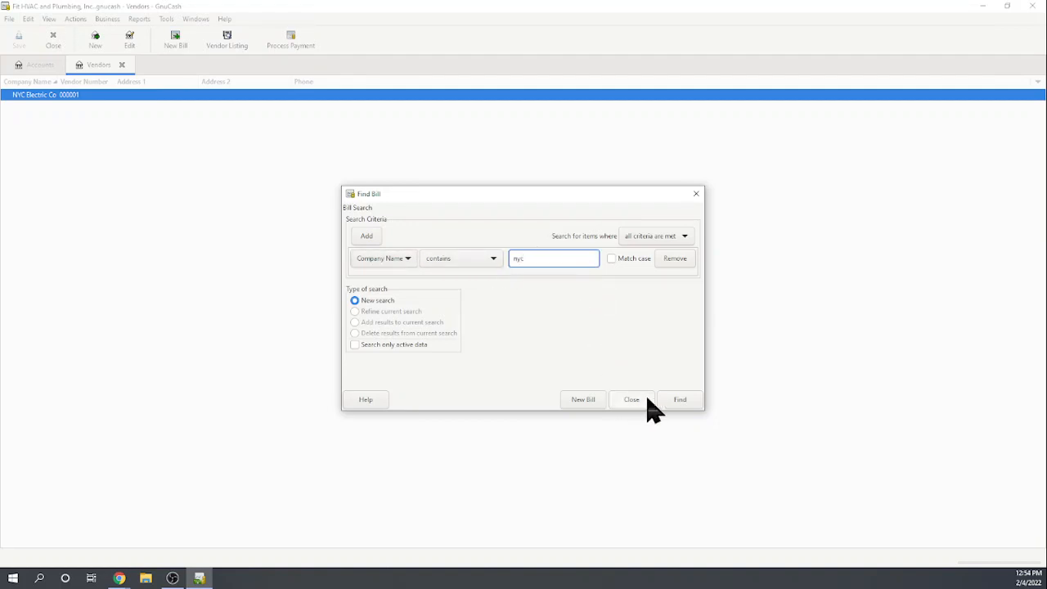
pyautogui.click(678, 400)
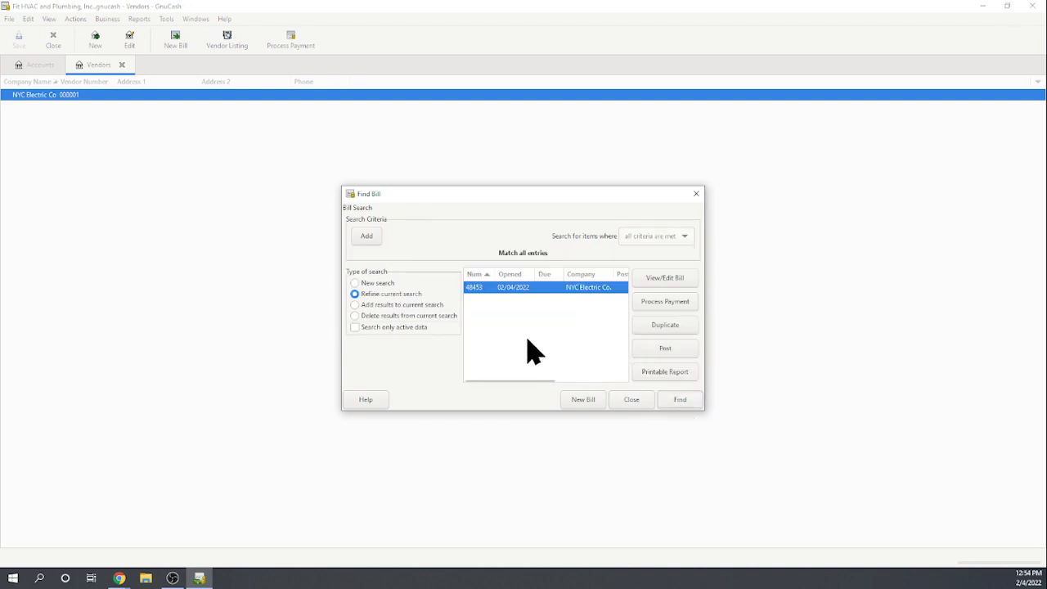
pyautogui.click(662, 282)
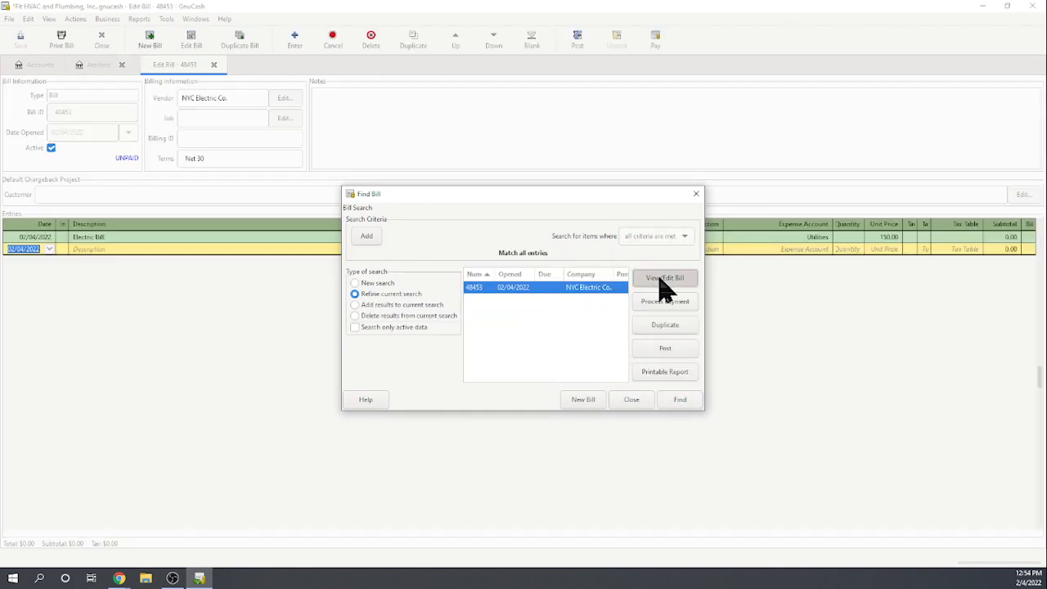
pyautogui.click(631, 400)
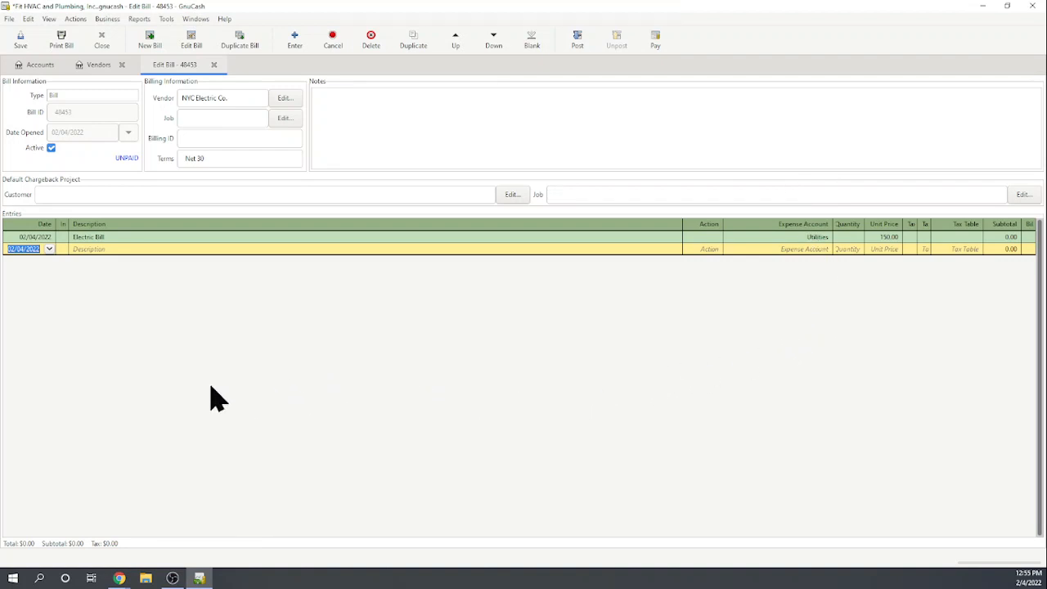
# Post the bill to Accounts Payable with post date 02/04/2022 and splits accumulated, and close it.
pyautogui.click(579, 45)
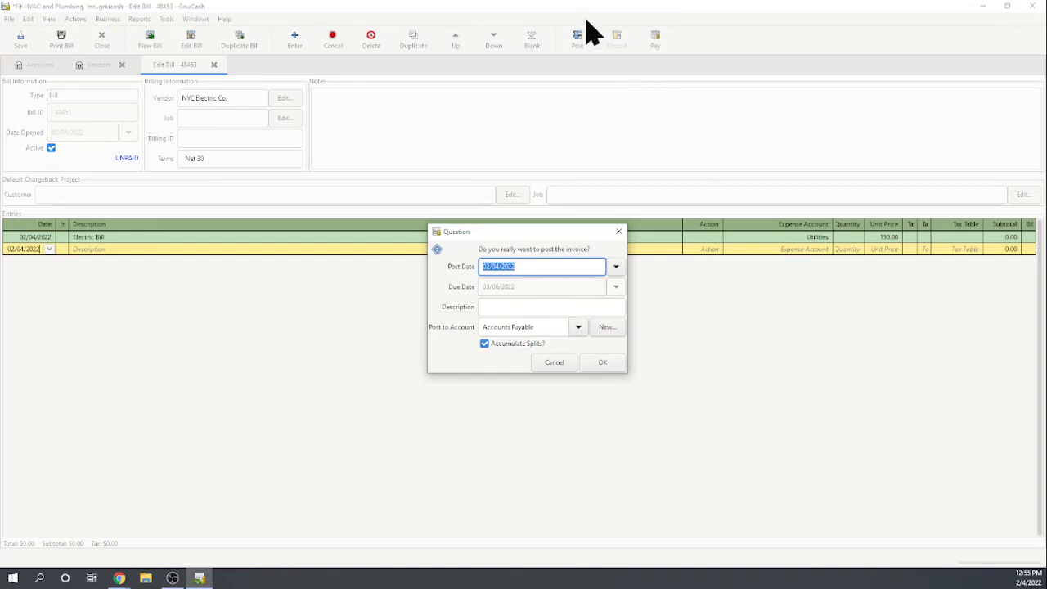
pyautogui.click(605, 364)
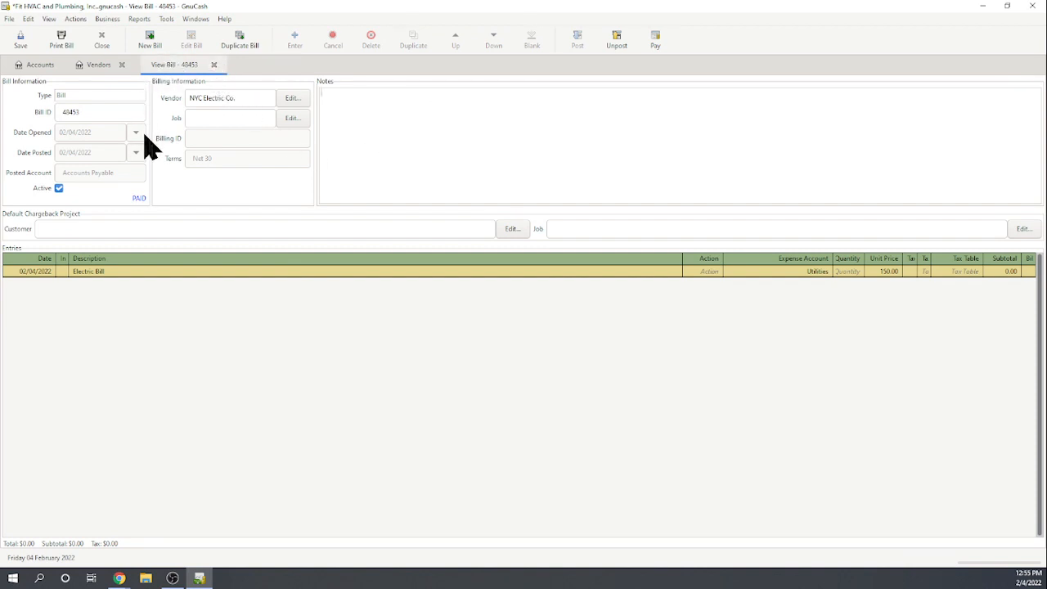
pyautogui.click(214, 65)
# Generate the Balance Sheet report and examine the NYC Electric Co. transaction in its Accounts Payable register.
pyautogui.click(143, 20)
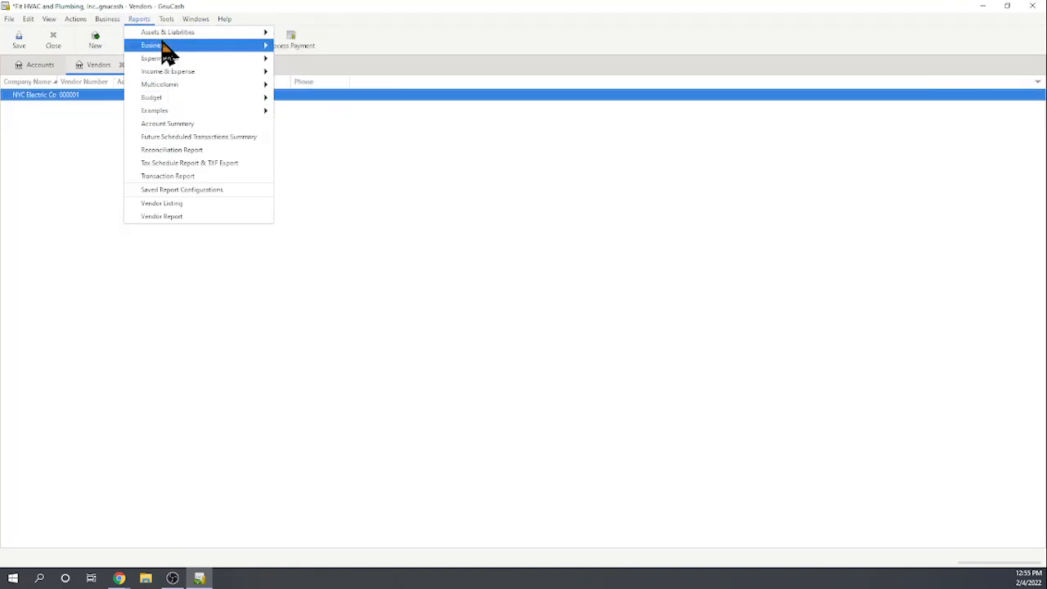
pyautogui.moveTo(168, 34)
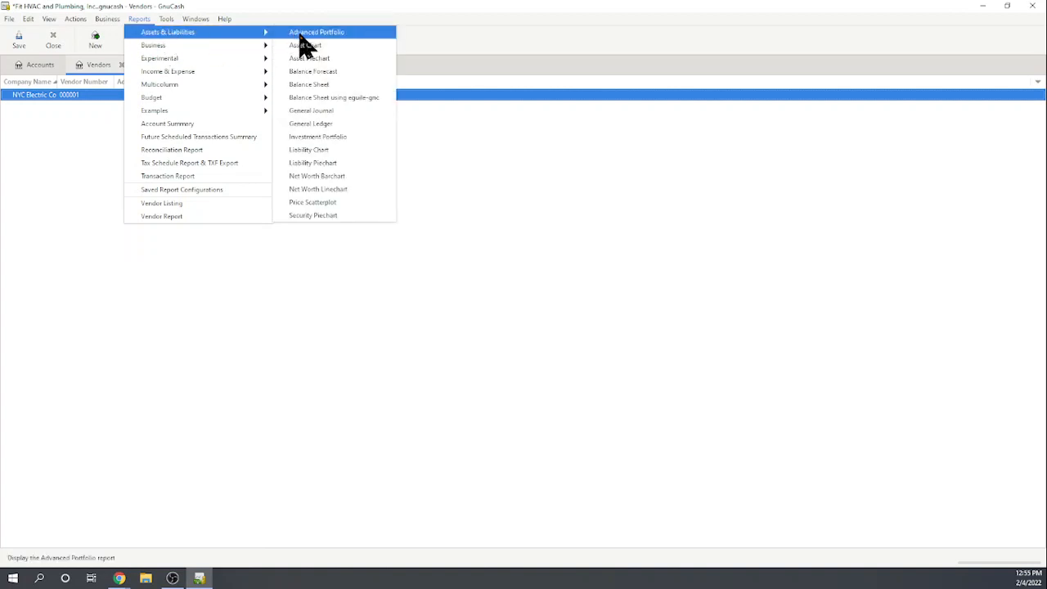
pyautogui.click(321, 85)
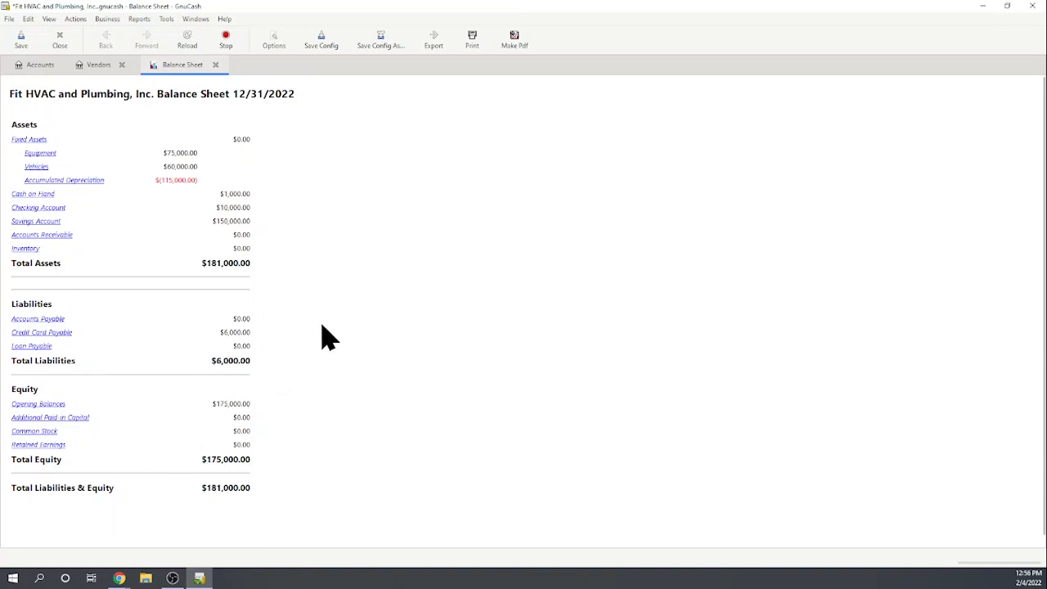
pyautogui.scroll(-1, 325, 337)
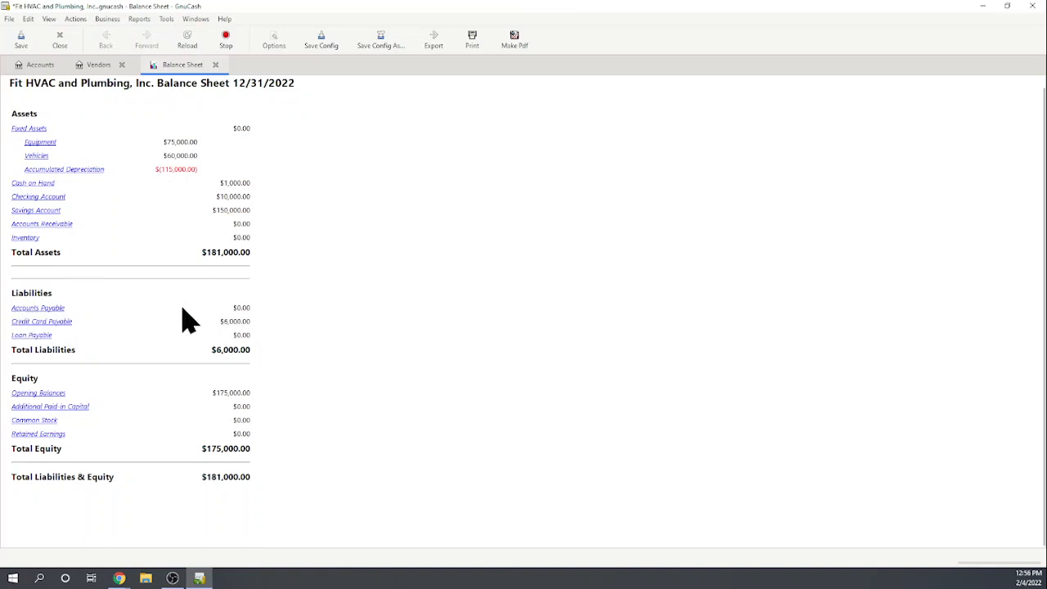
pyautogui.click(52, 309)
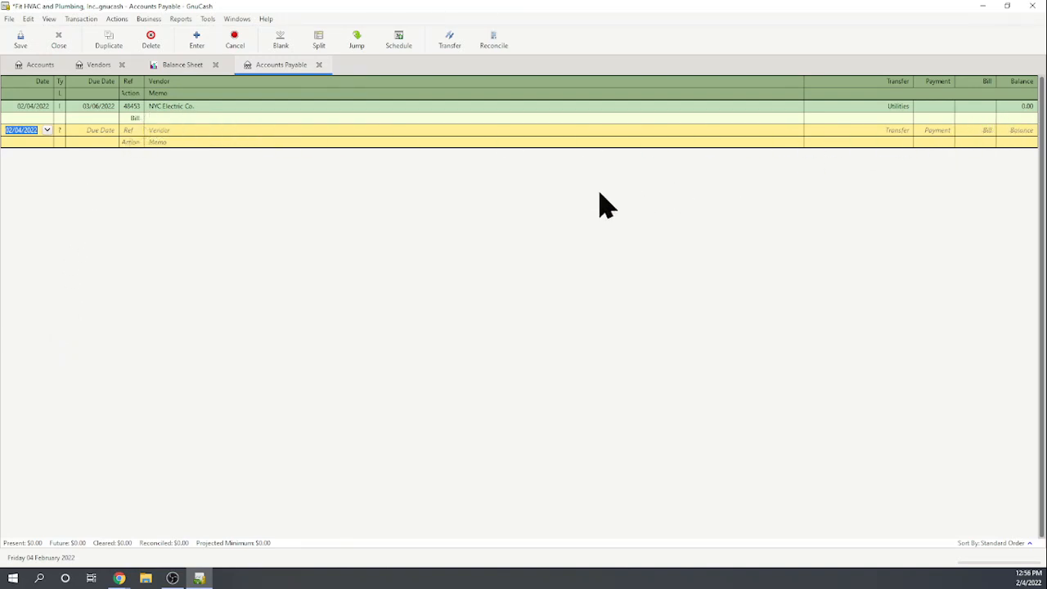
pyautogui.click(188, 121)
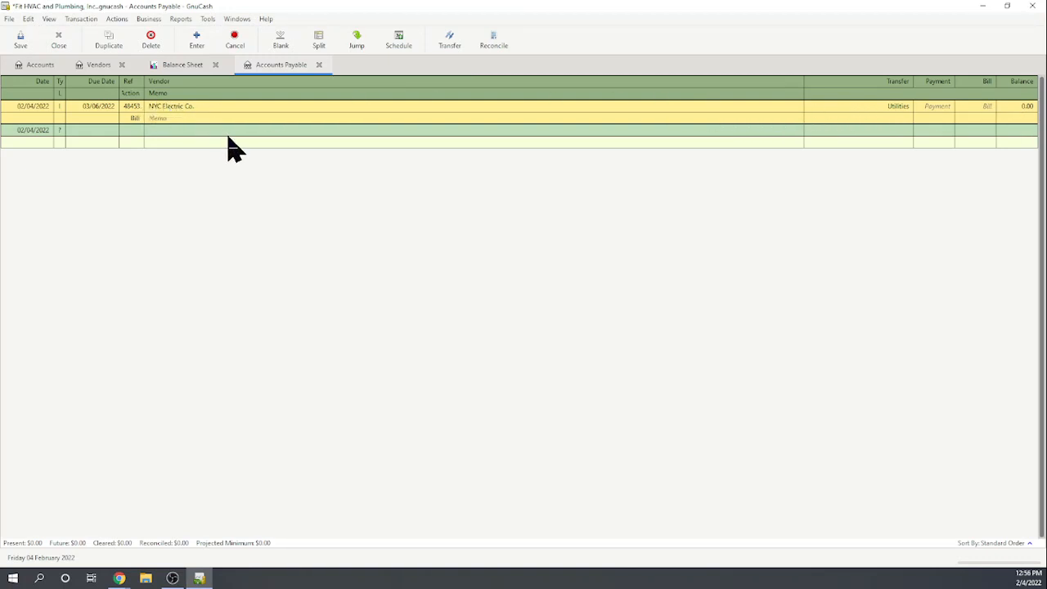
pyautogui.click(319, 65)
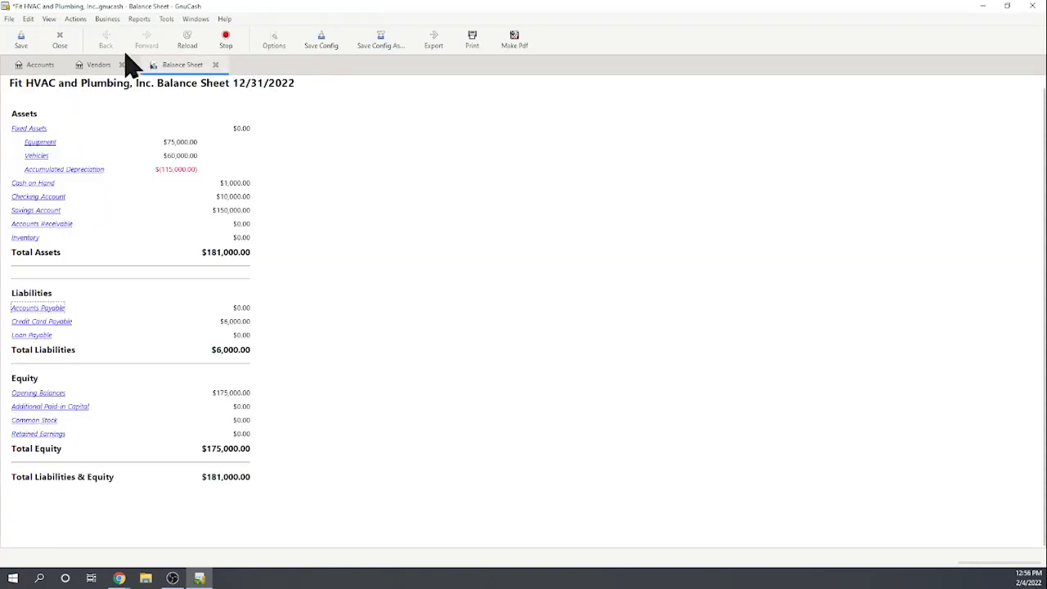
# Return to the vendors and search the bills by company name for "nyc", checking the bill's due date and posted and paid status.
pyautogui.click(93, 70)
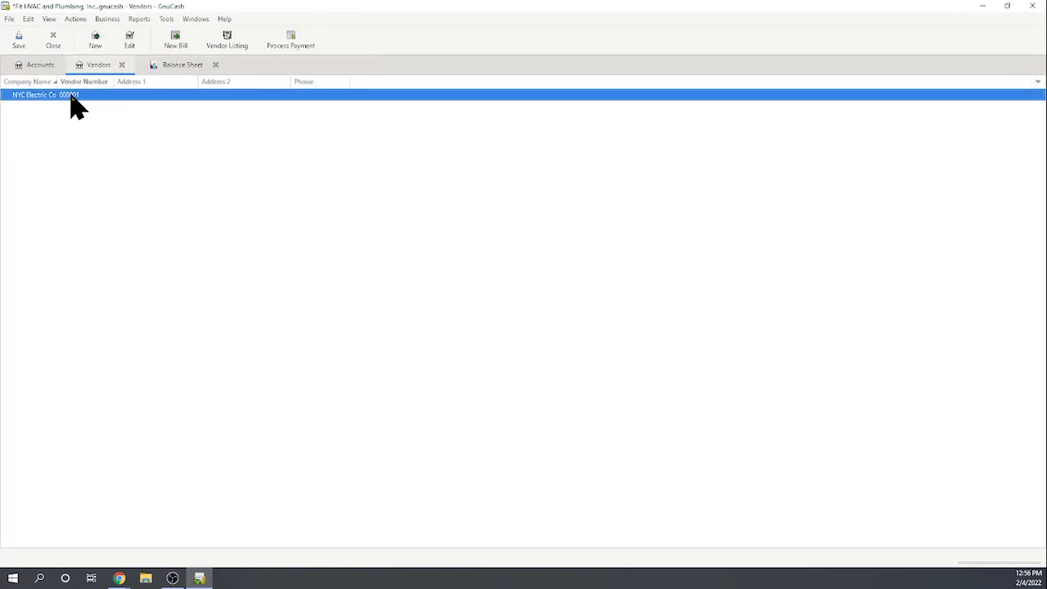
pyautogui.click(107, 22)
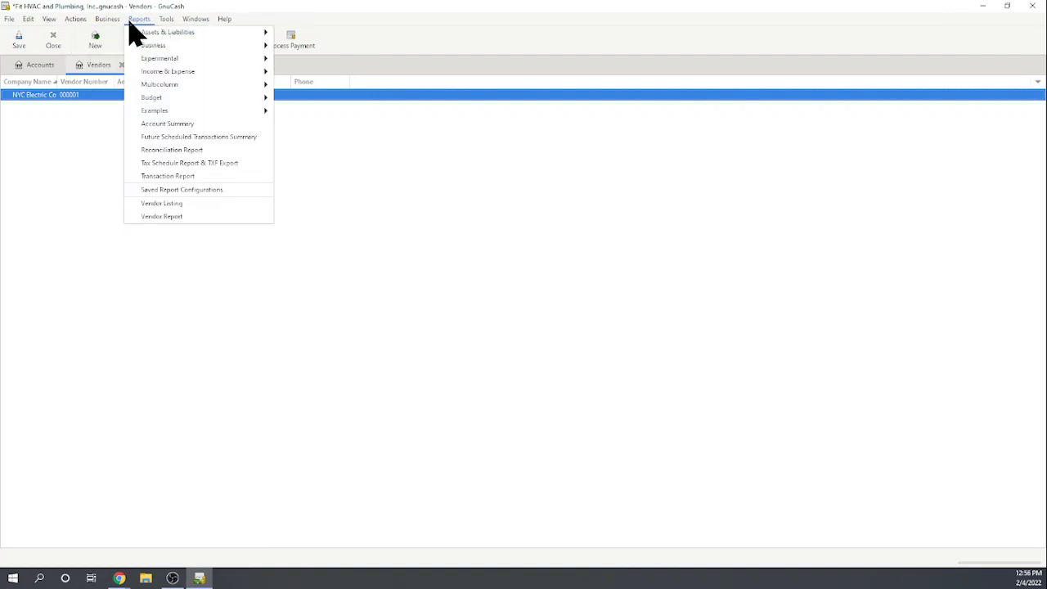
pyautogui.moveTo(115, 46)
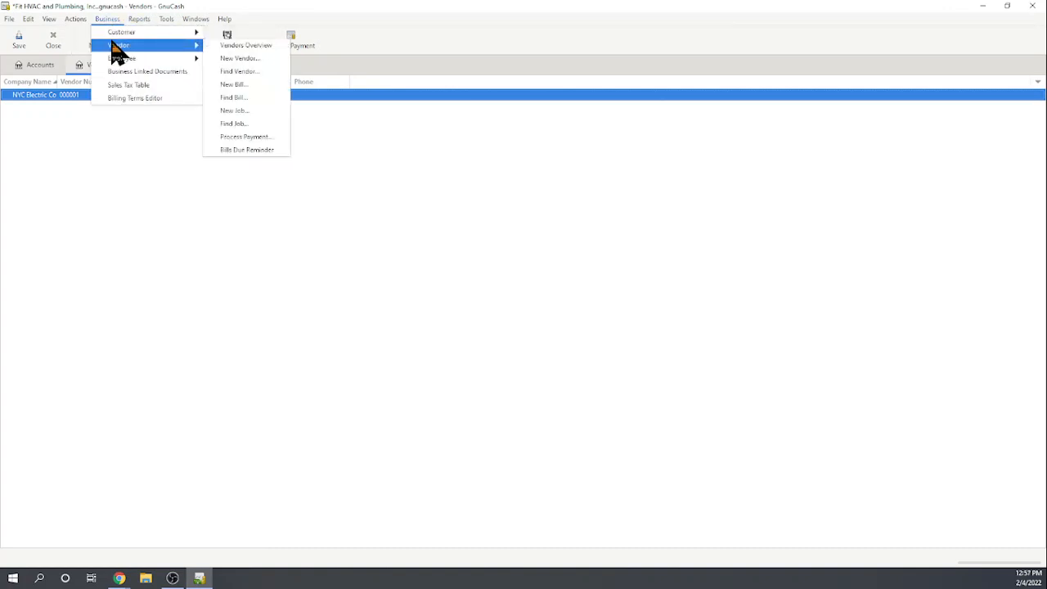
pyautogui.click(241, 99)
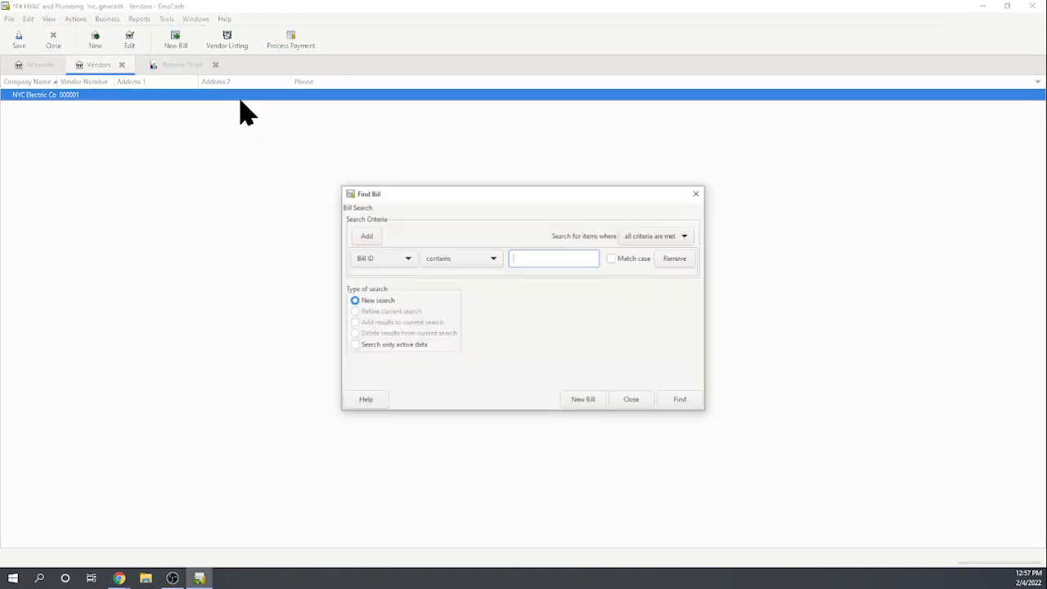
pyautogui.click(400, 257)
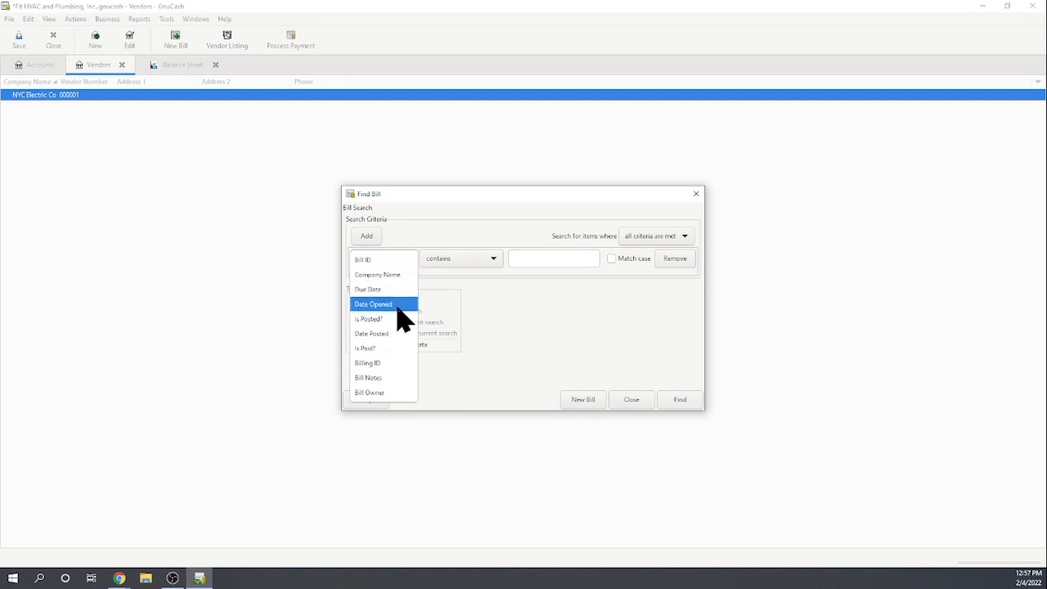
pyautogui.click(389, 279)
pyautogui.click(525, 259)
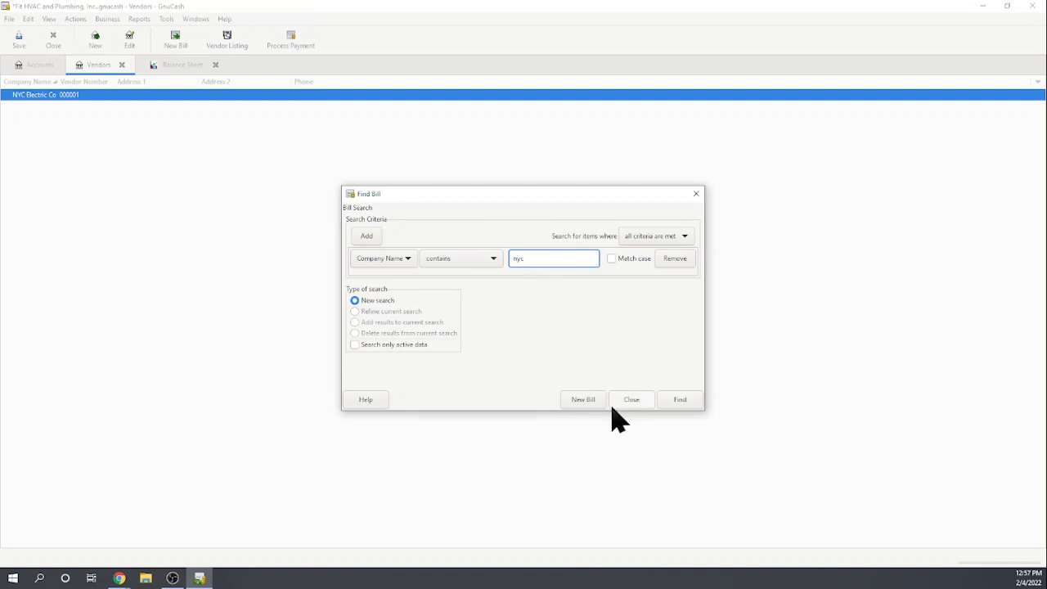
pyautogui.click(679, 399)
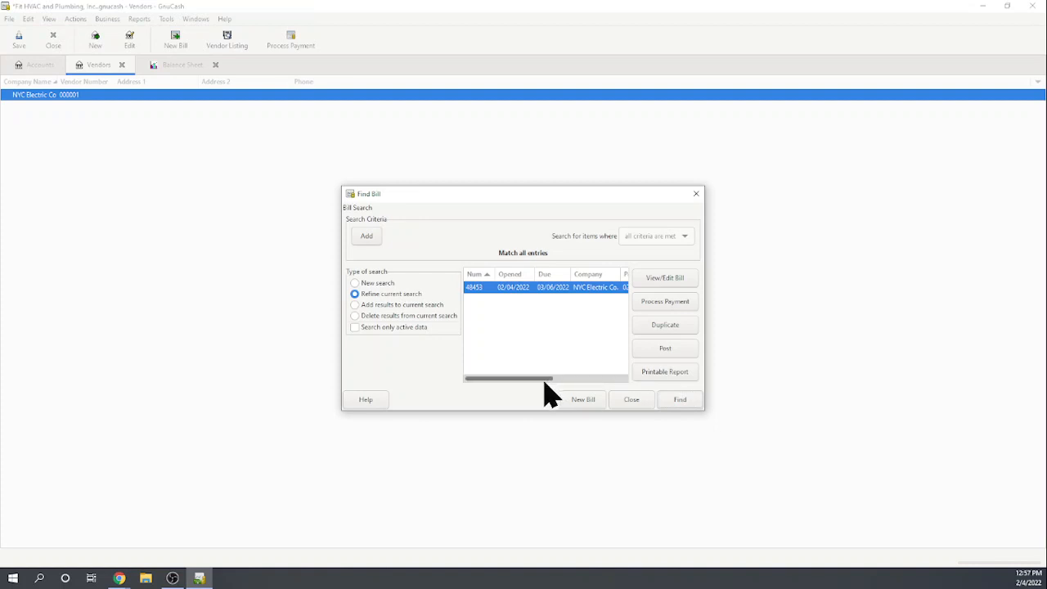
pyautogui.moveTo(538, 378); pyautogui.dragTo(621, 386)
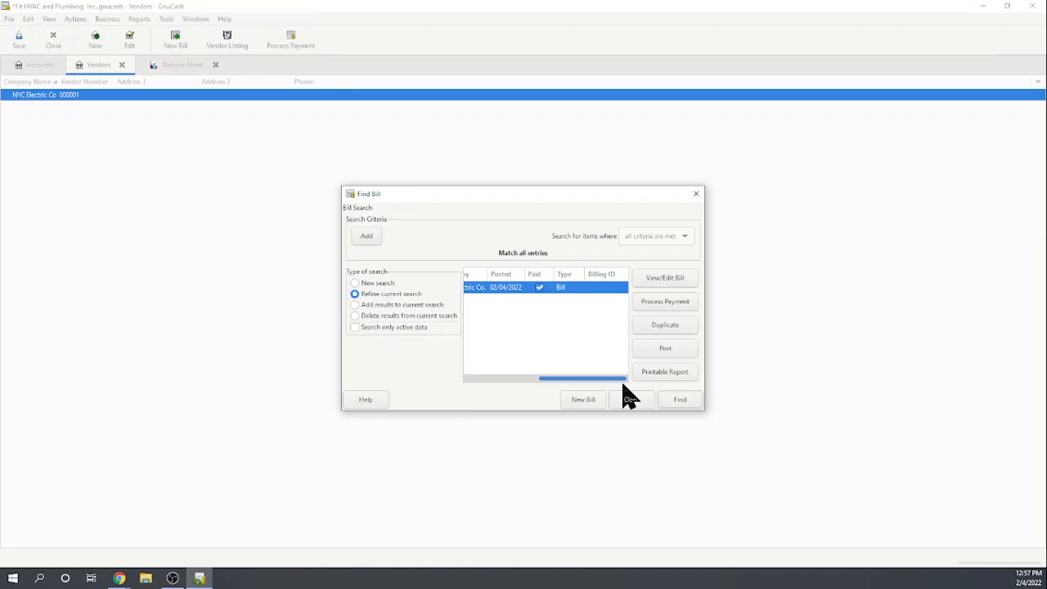
pyautogui.moveTo(628, 397); pyautogui.dragTo(518, 374)
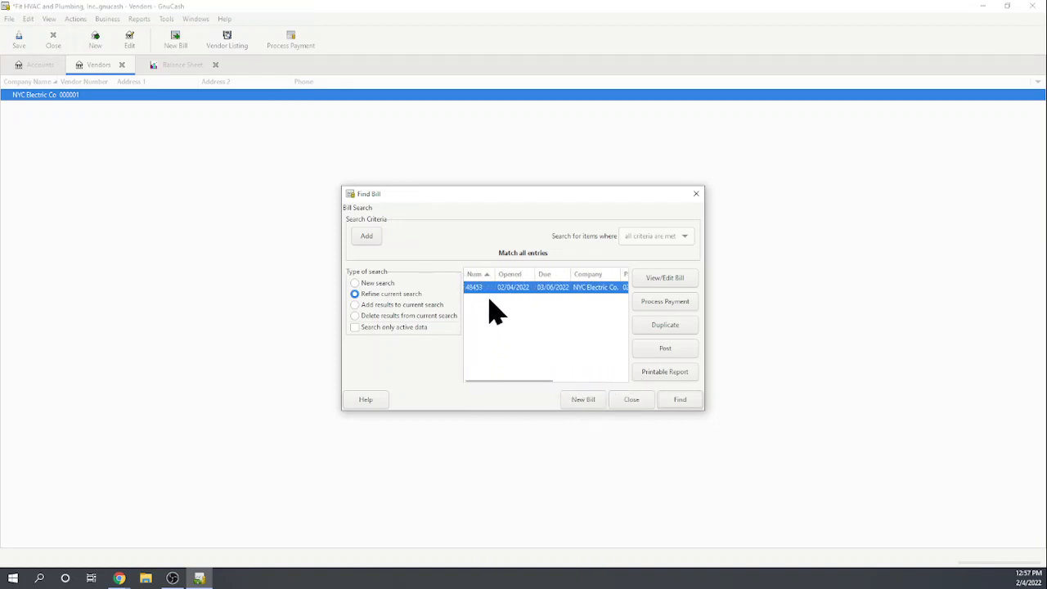
# Open the found bill and unpost it, resetting the tax tables.
pyautogui.click(659, 279)
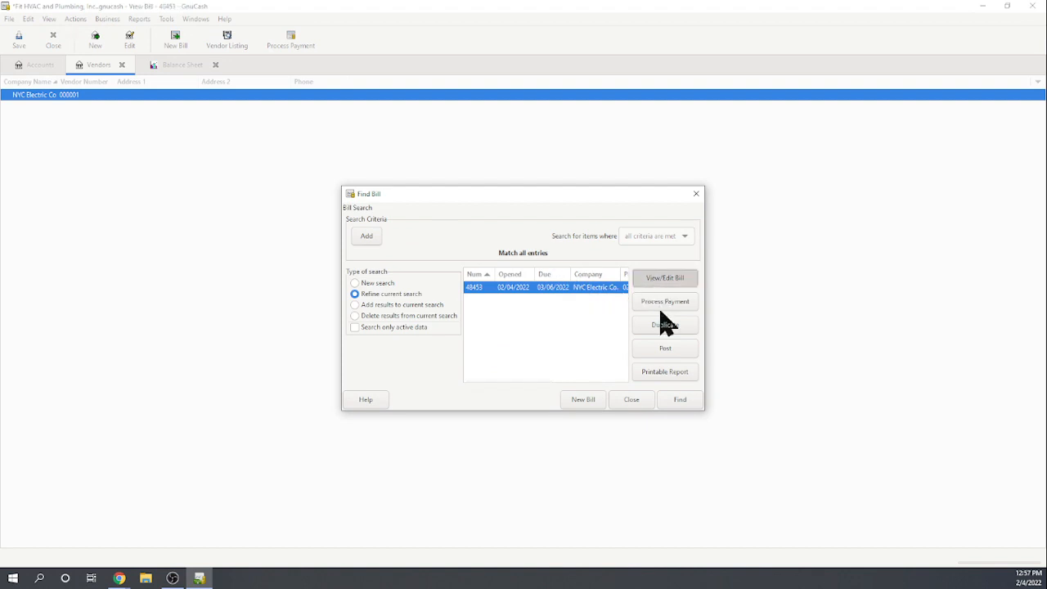
pyautogui.click(630, 401)
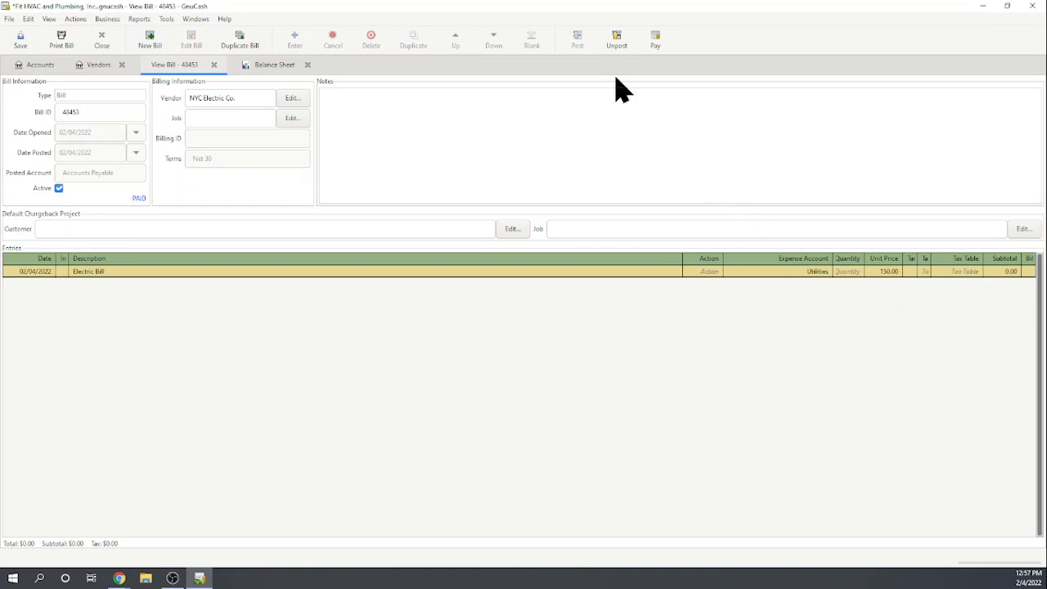
pyautogui.click(618, 41)
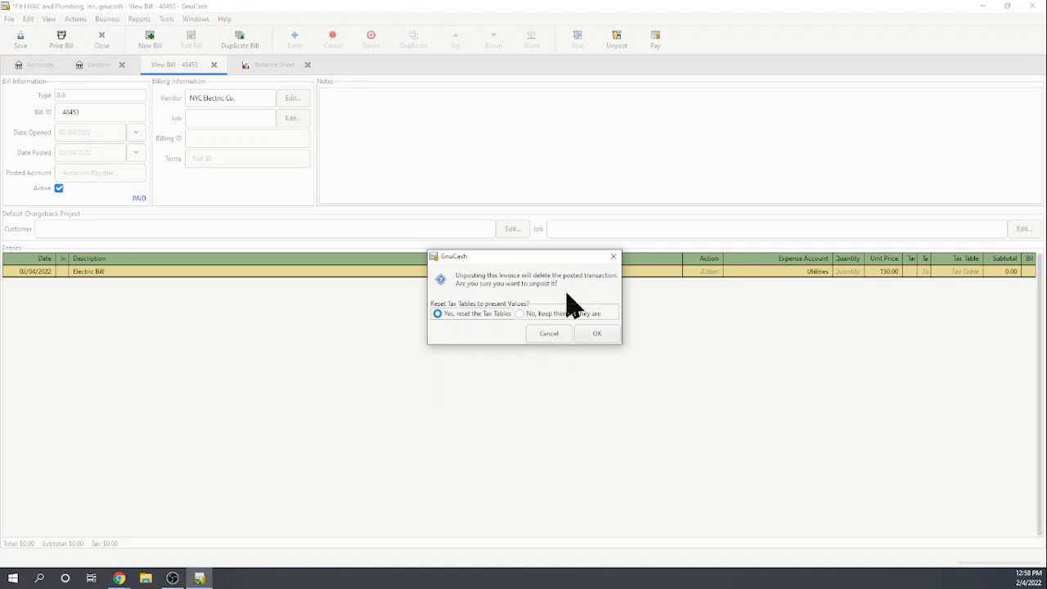
pyautogui.click(596, 335)
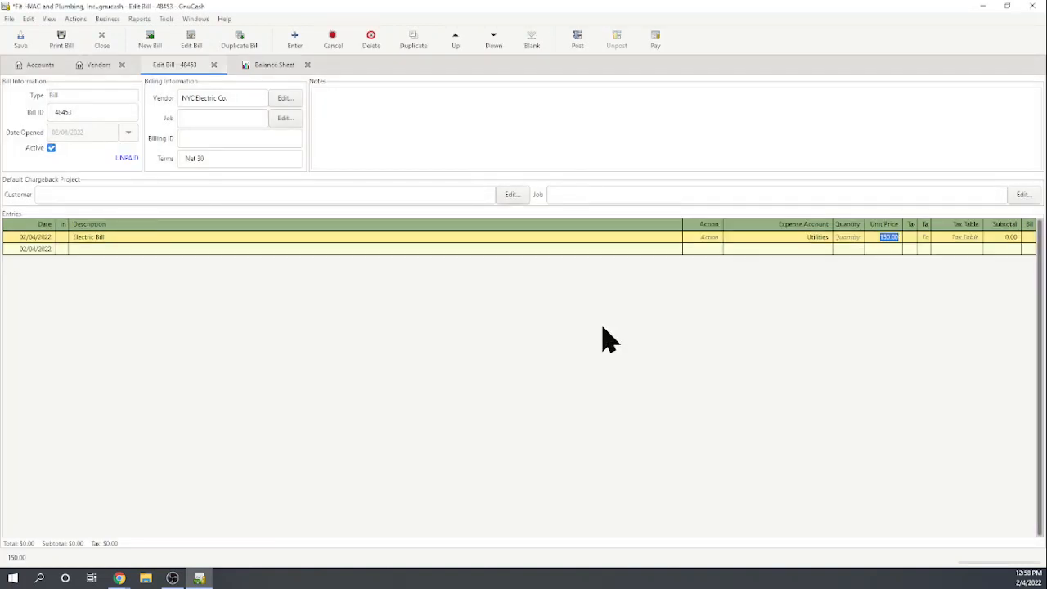
# Set the Electric Bill entry's quantity to 1 and commit the entry.
pyautogui.click(846, 237)
pyautogui.write('1')
pyautogui.click(498, 249)
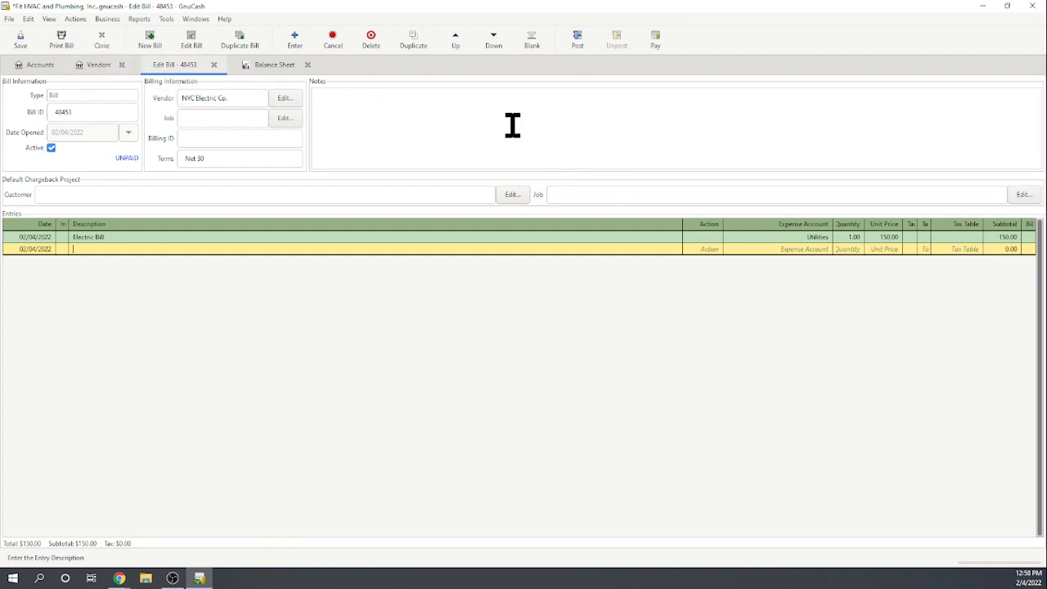
# Close the old balance sheet and generate a new Balance Sheet report to check Accounts Payable.
pyautogui.click(278, 66)
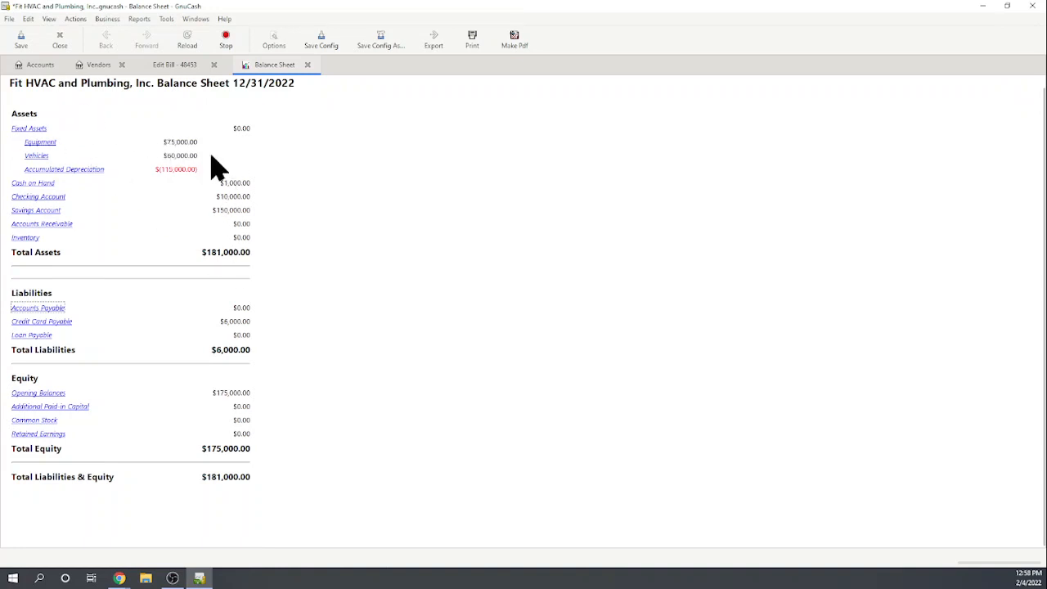
pyautogui.click(308, 66)
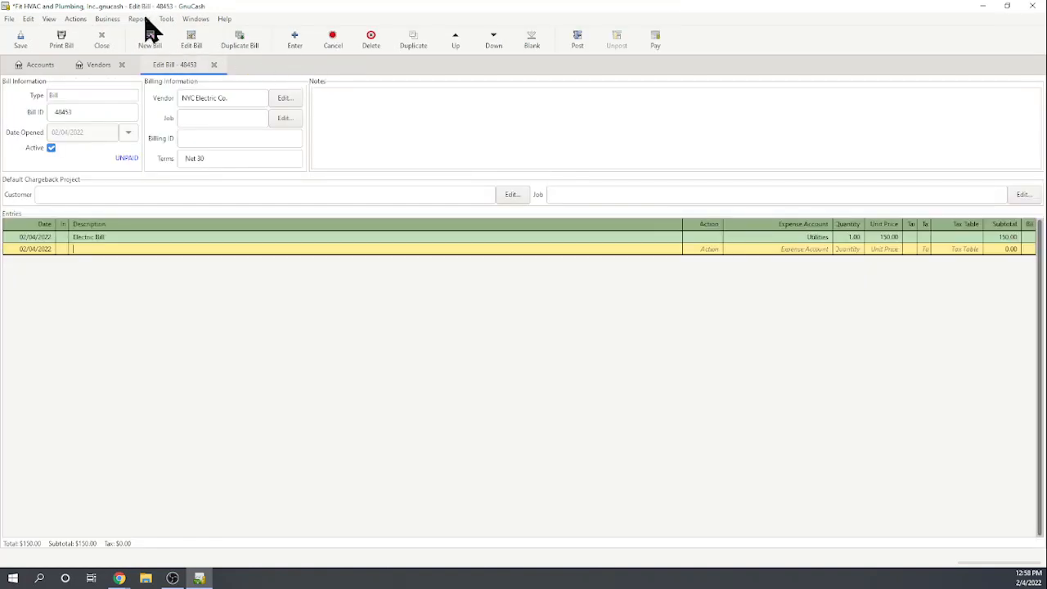
pyautogui.click(144, 22)
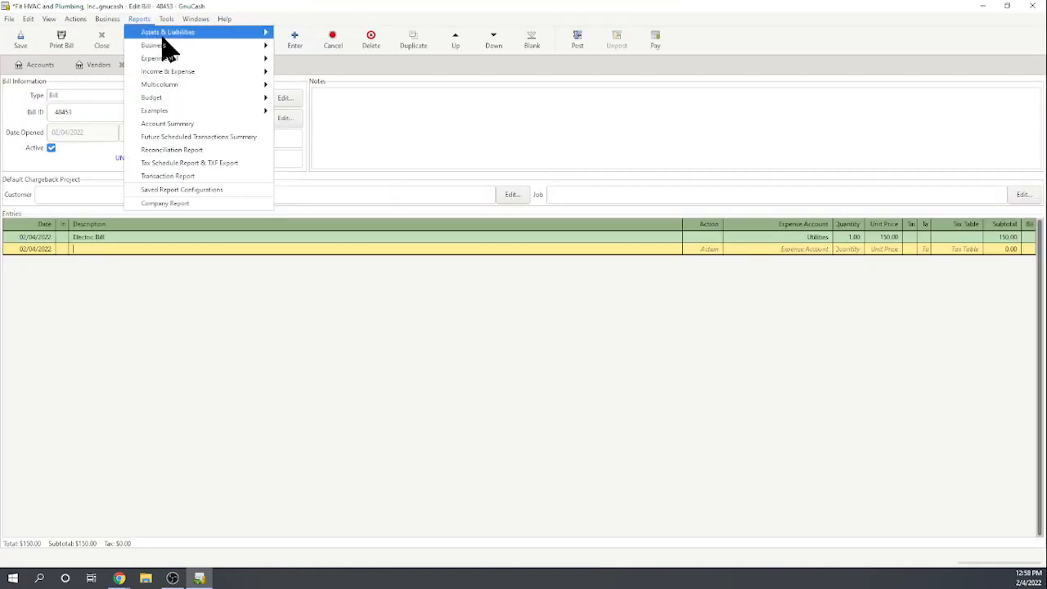
pyautogui.moveTo(187, 32)
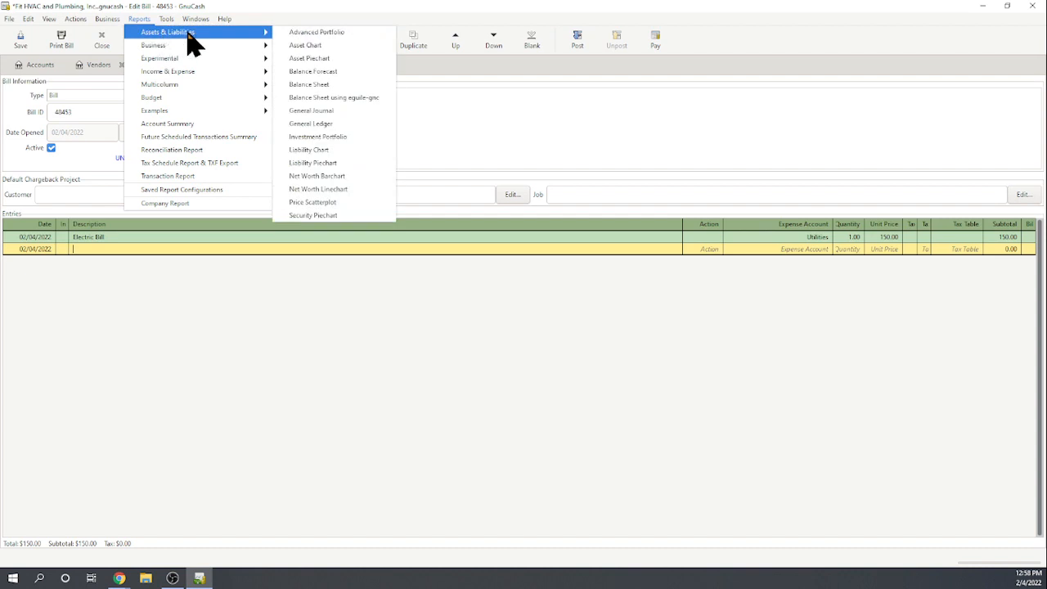
pyautogui.click(319, 85)
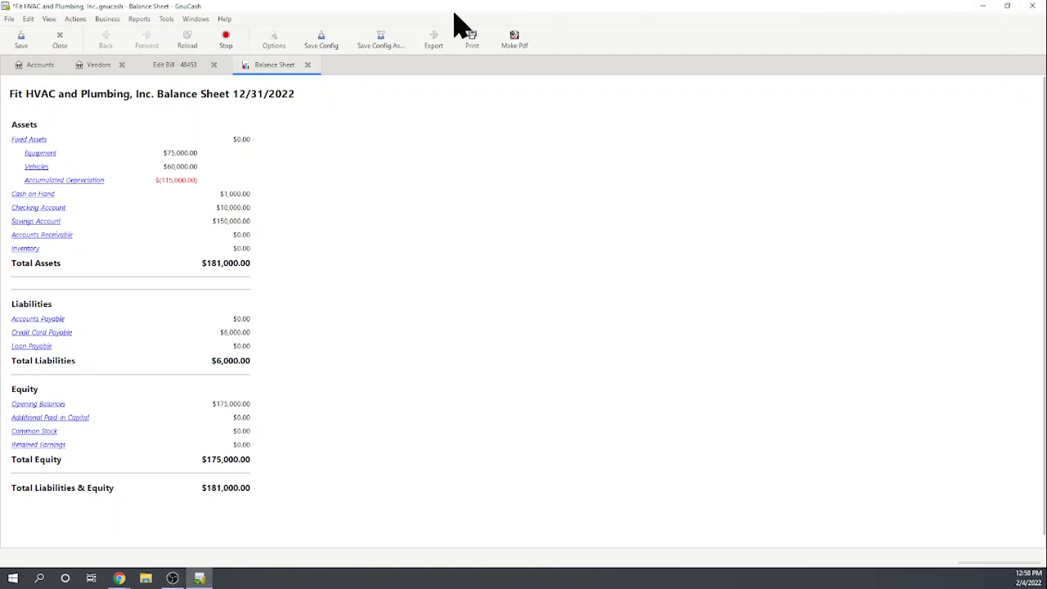
# Return to the NYC Electric Co. bill and post it to Accounts Payable with post date 02/04/2022.
pyautogui.click(173, 65)
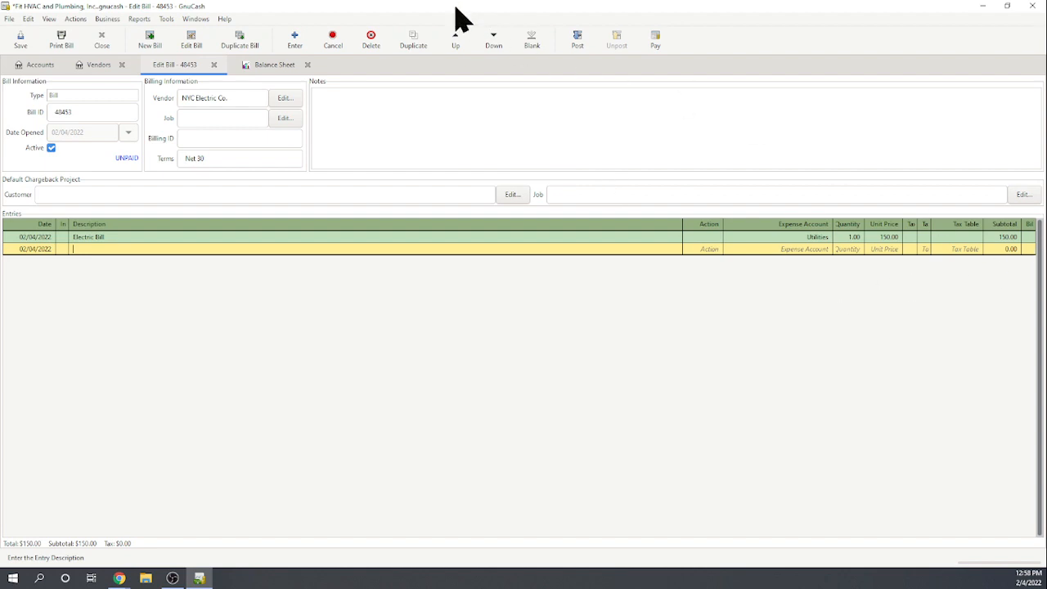
pyautogui.click(577, 45)
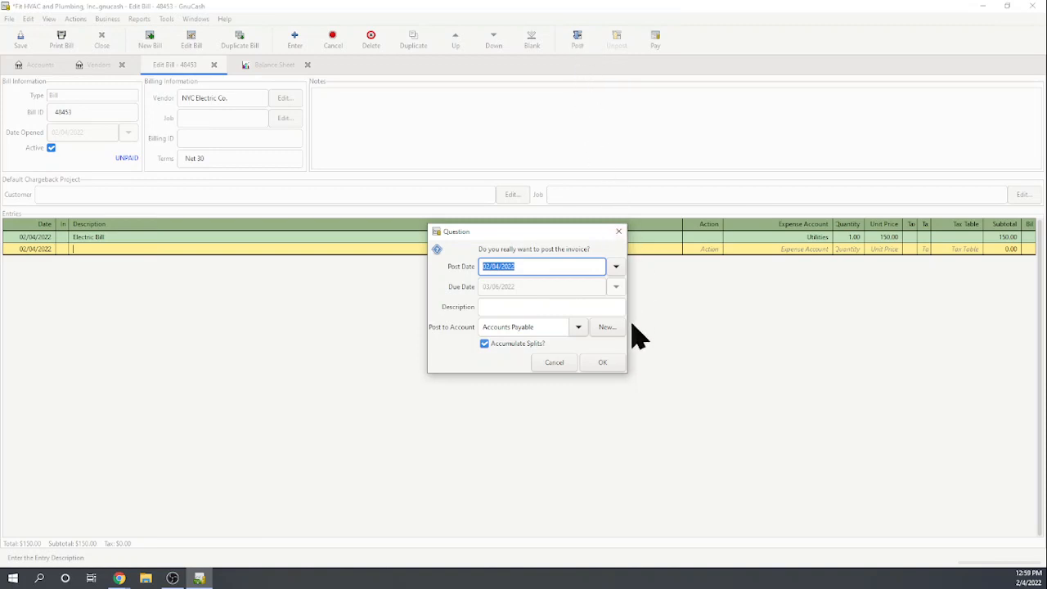
pyautogui.click(601, 362)
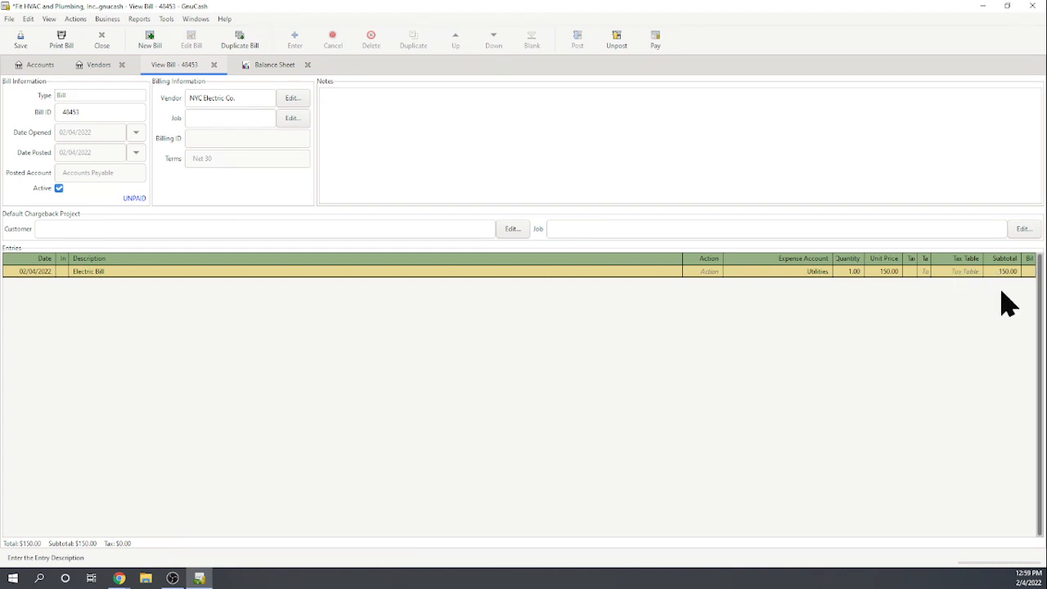
# Close the outdated balance sheet and generate a fresh Balance Sheet report to check Accounts Payable and total liabilities.
pyautogui.click(278, 68)
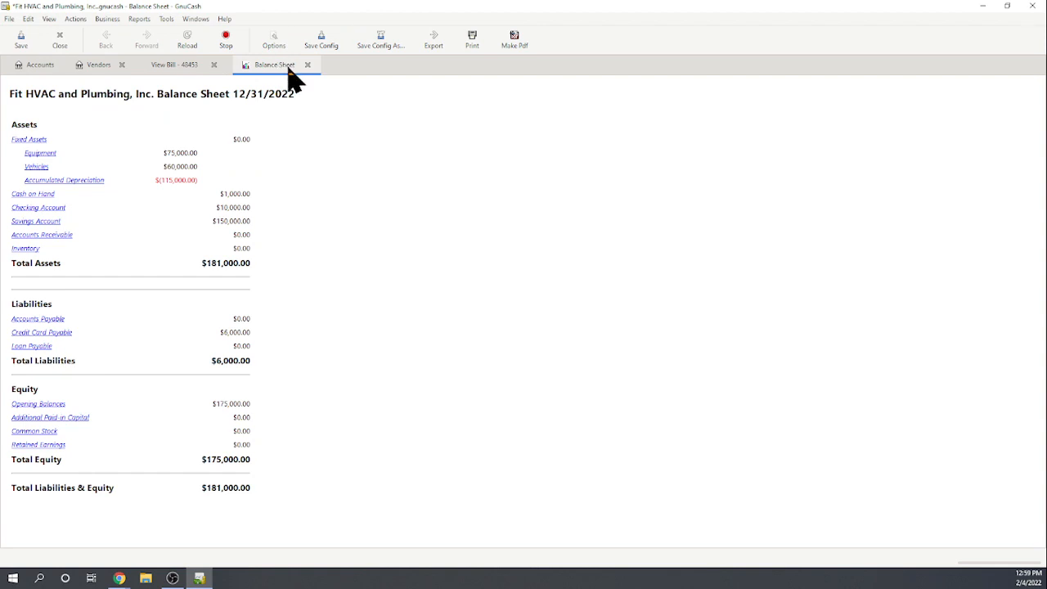
pyautogui.click(309, 65)
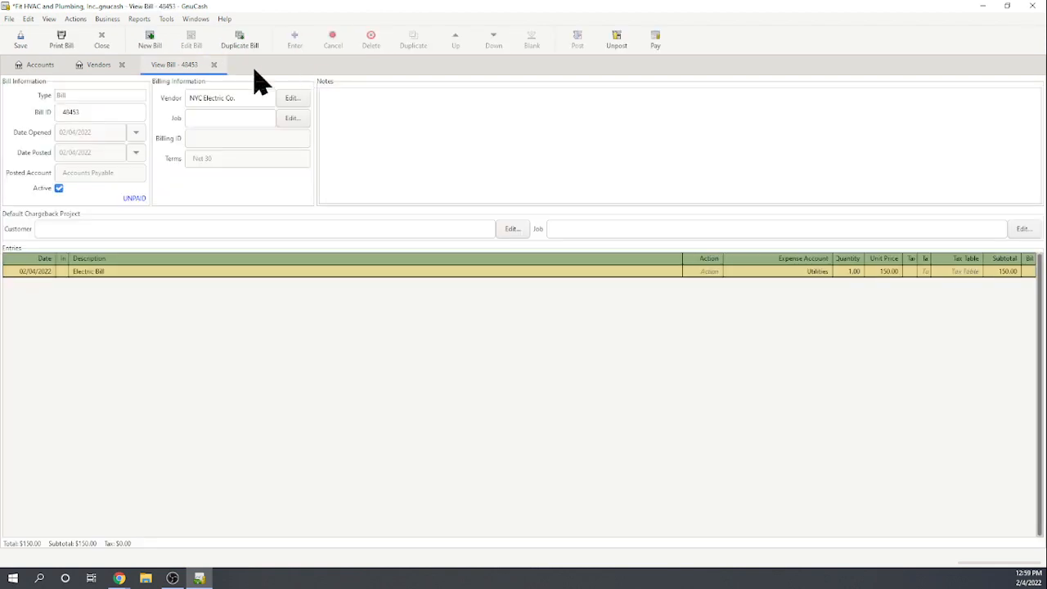
pyautogui.click(109, 18)
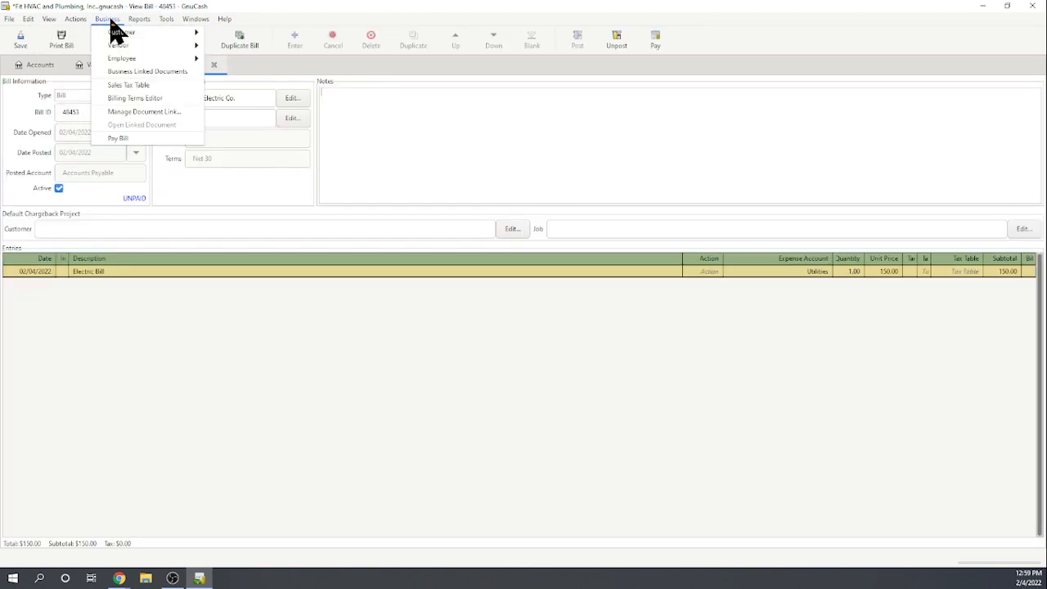
pyautogui.click(139, 19)
pyautogui.moveTo(152, 36)
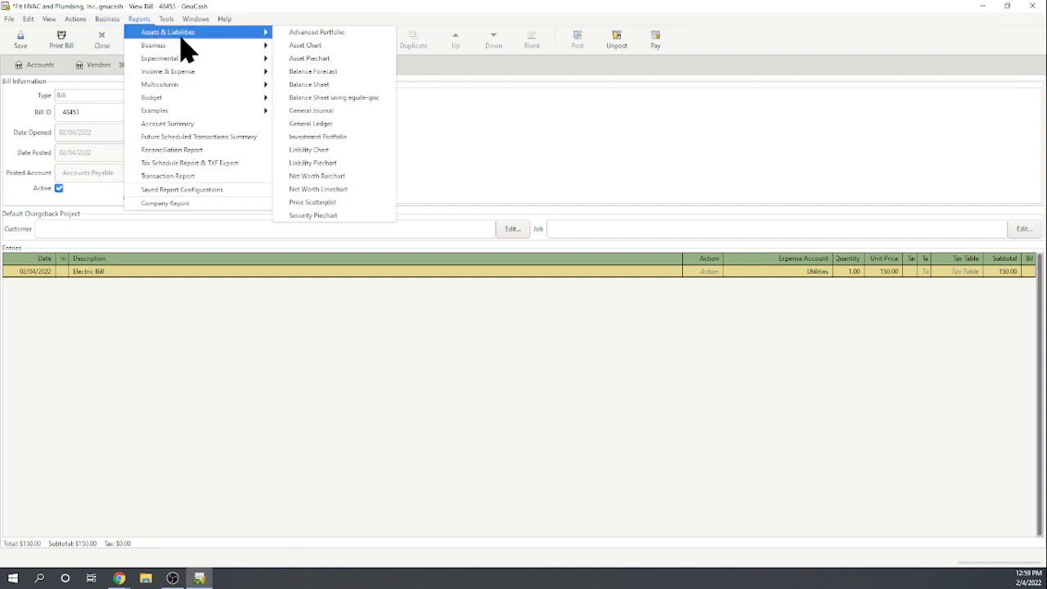
pyautogui.click(309, 85)
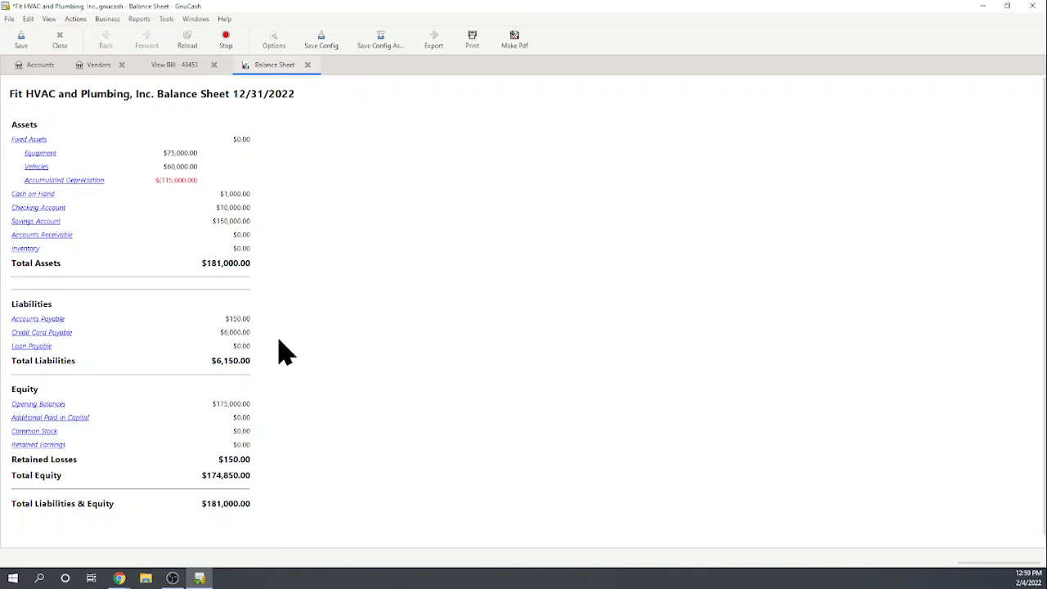
# Open the Accounts Payable register from the balance sheet to check the posted NYC Electric Co. bill, and close the register.
pyautogui.click(36, 320)
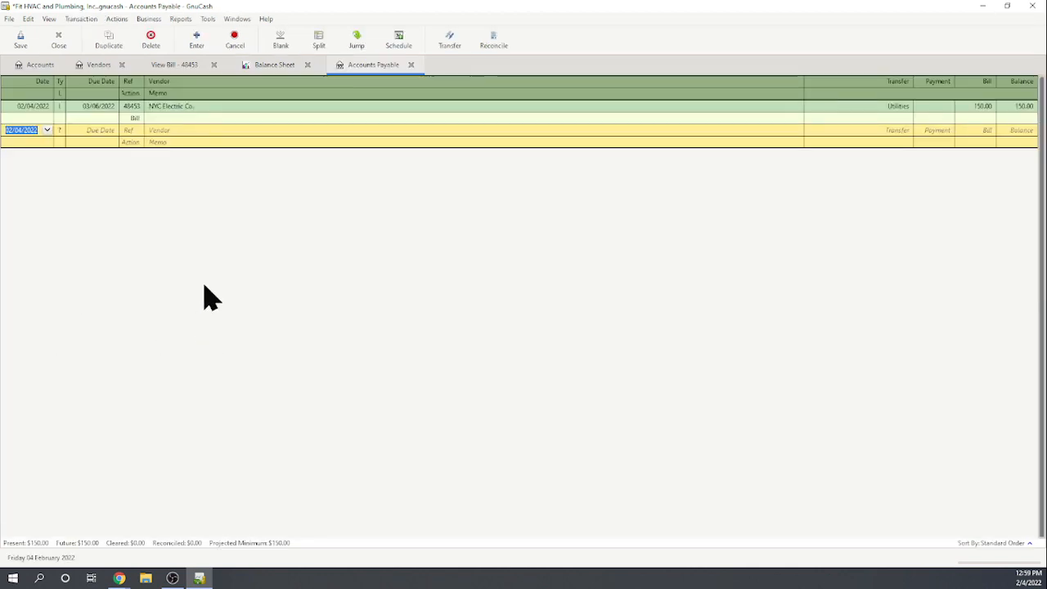
pyautogui.click(410, 64)
# Close the Balance Sheet report and the NYC Electric Co. bill, and save the book.
pyautogui.click(308, 65)
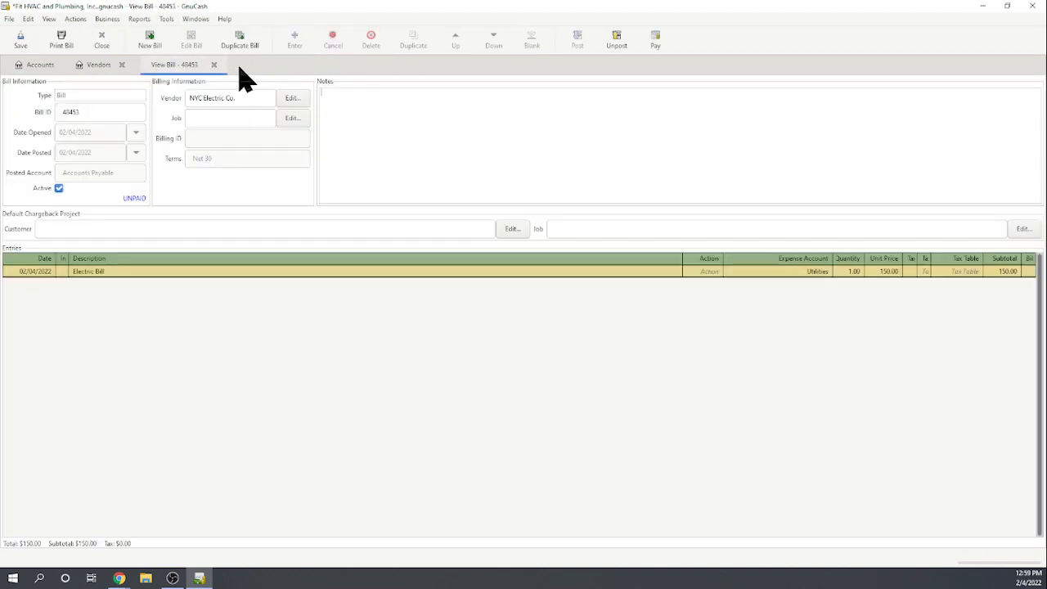
pyautogui.click(213, 65)
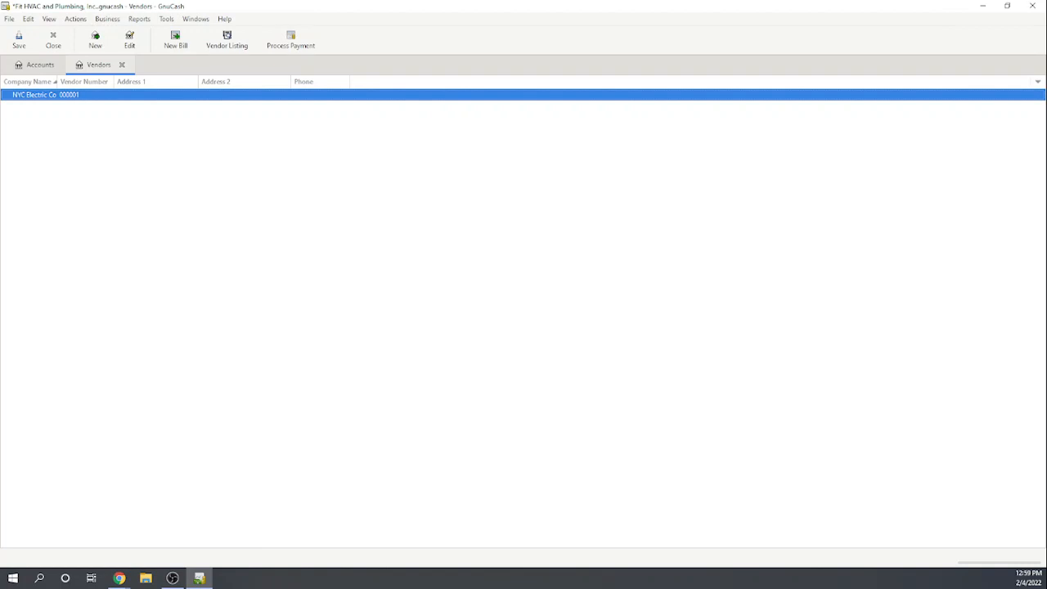
pyautogui.hotkey('ctrl', 's')
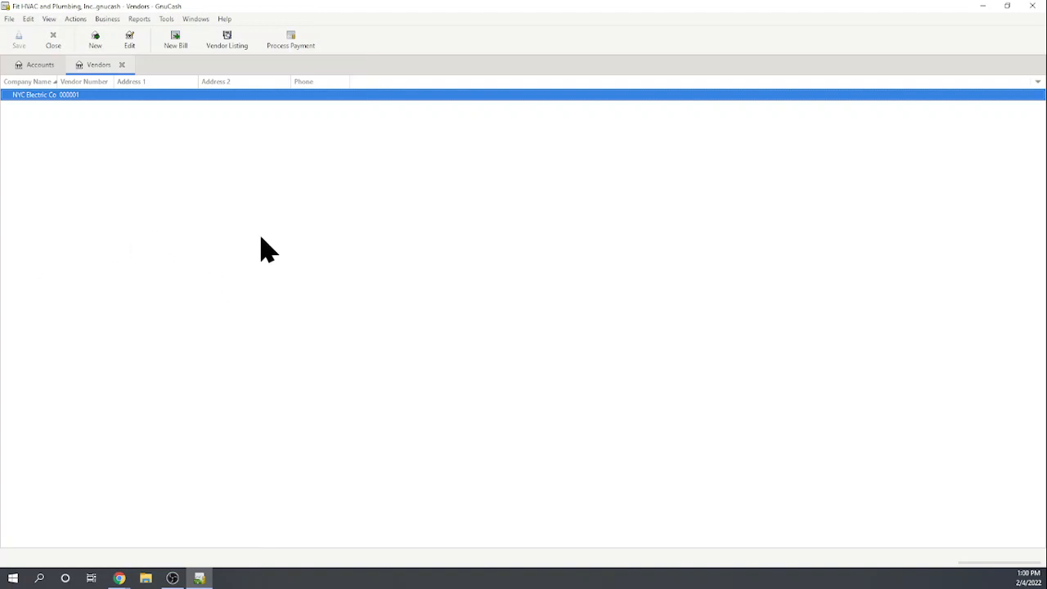
# Create a new vendor with the company name NYC Telephone.
pyautogui.click(107, 18)
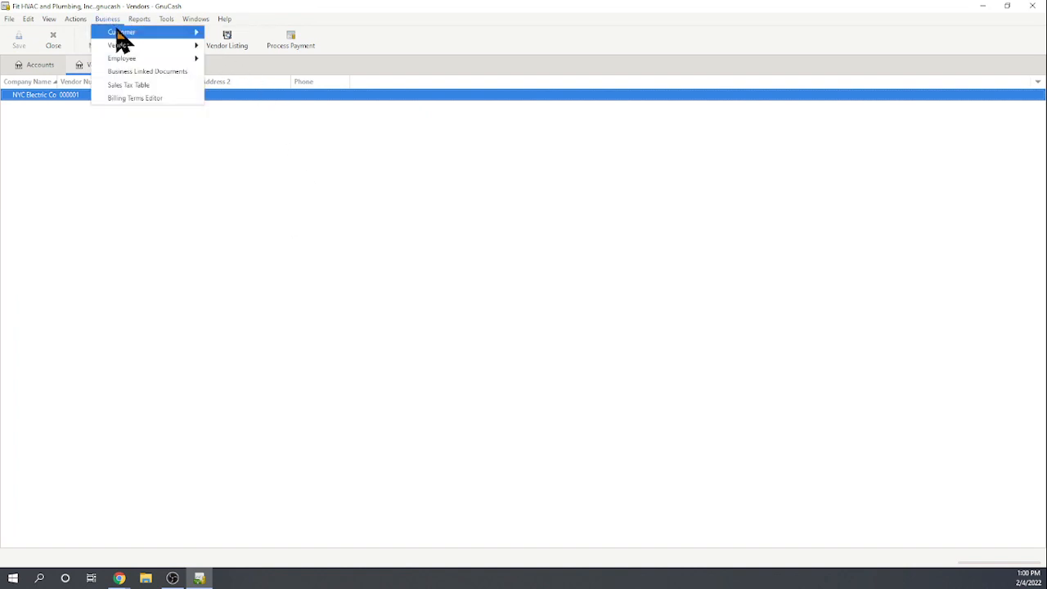
pyautogui.moveTo(128, 46)
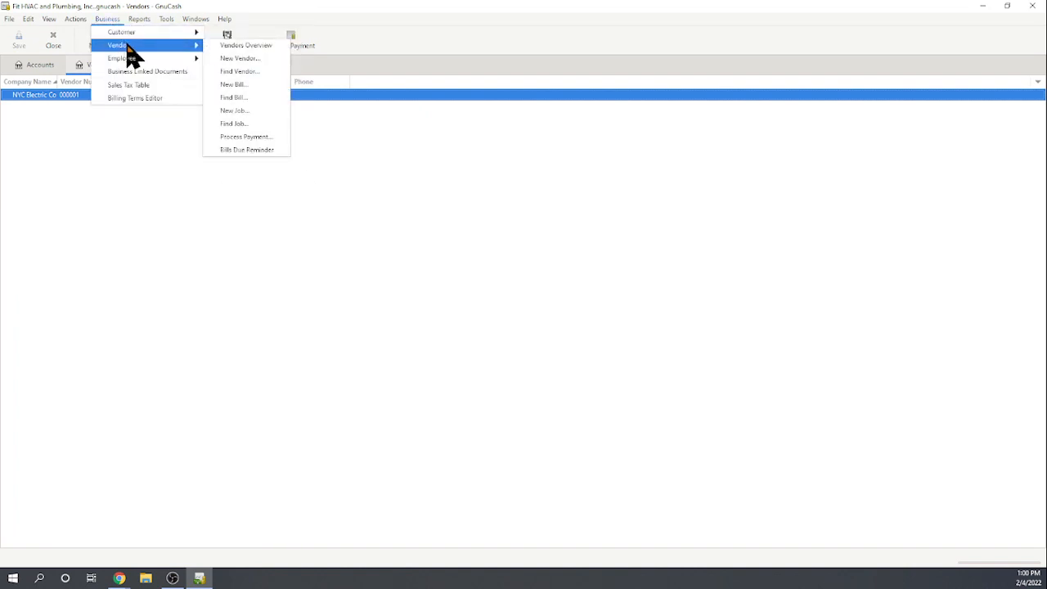
pyautogui.click(240, 59)
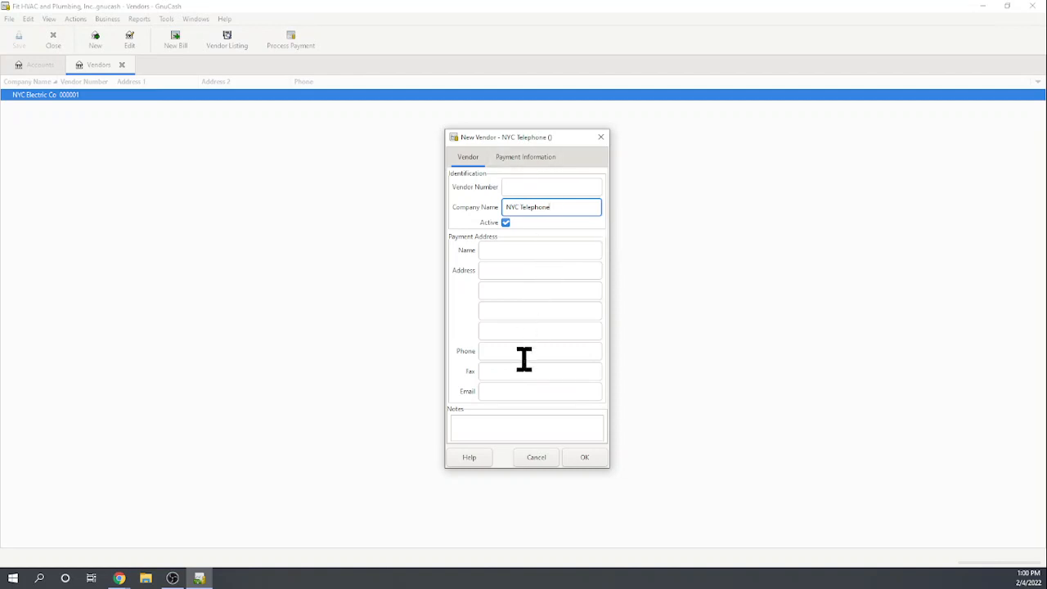
pyautogui.click(586, 454)
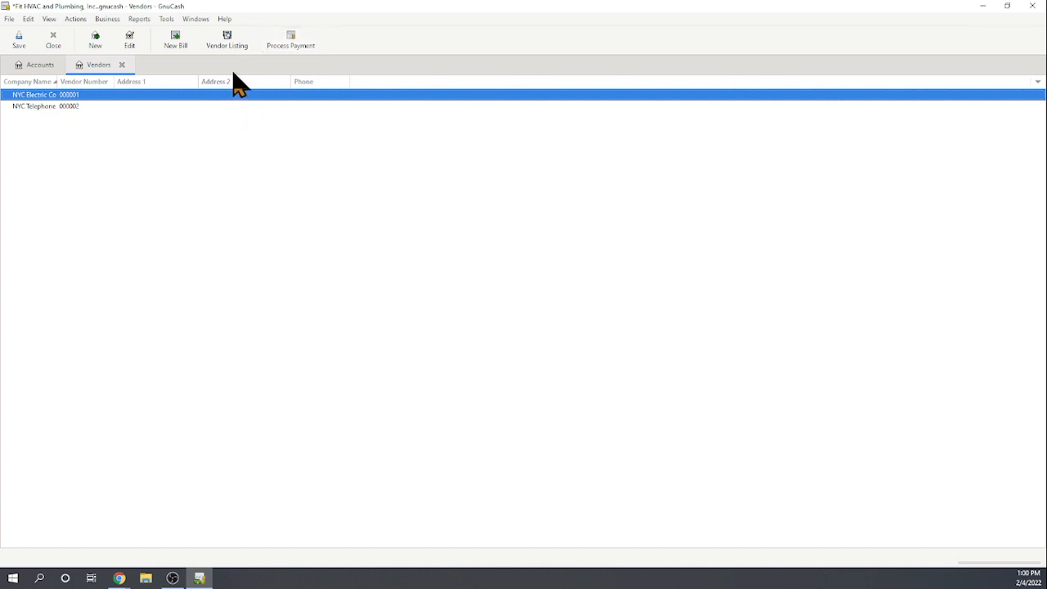
# Open the Scheduled Transaction Editor.
pyautogui.click(107, 22)
pyautogui.moveTo(117, 49)
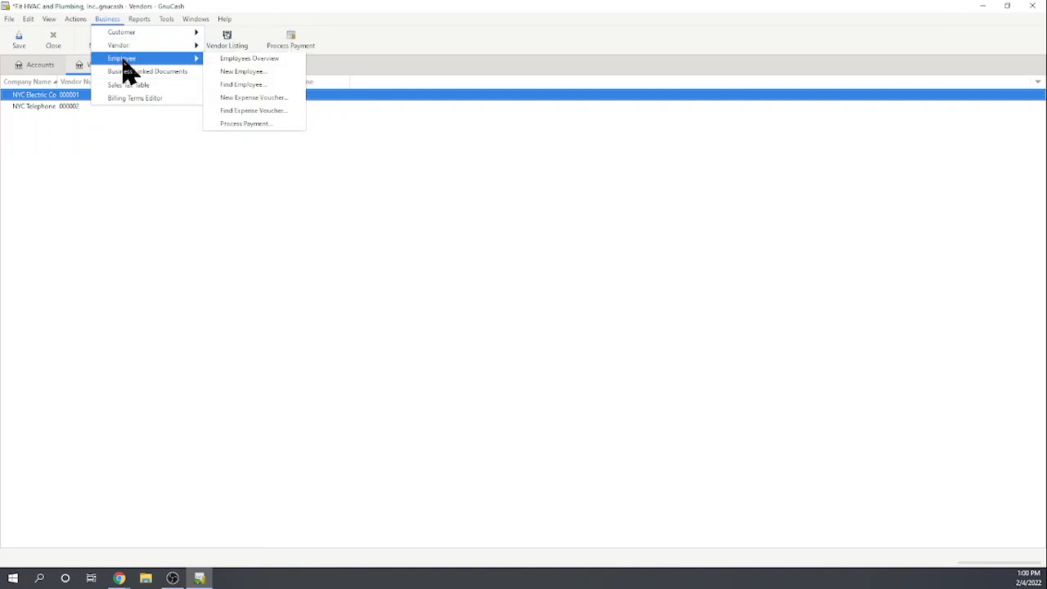
pyautogui.moveTo(82, 22)
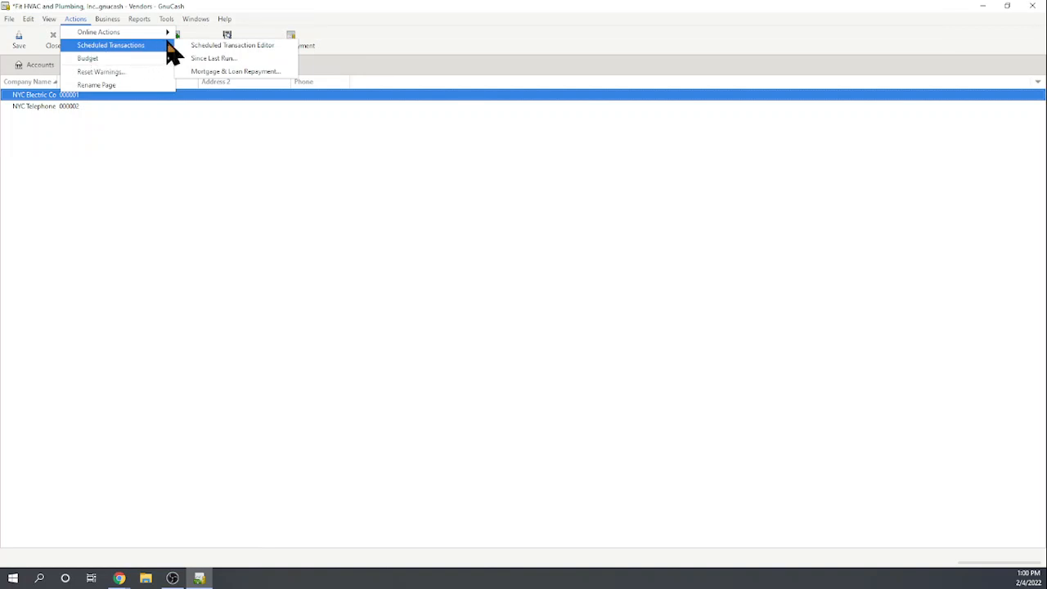
pyautogui.click(233, 48)
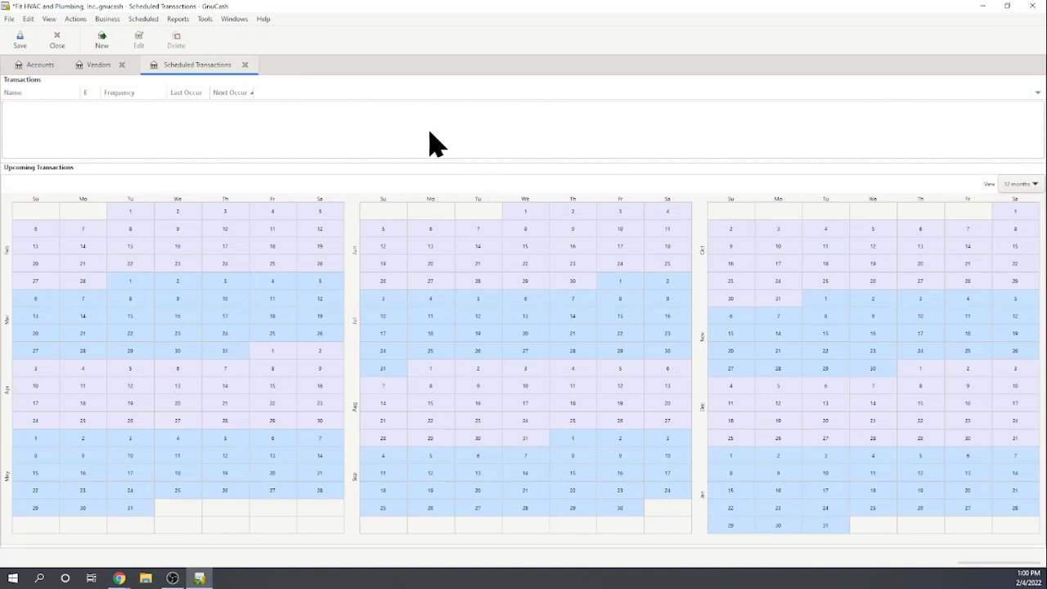
# Start a new scheduled transaction named Telephone Bill, created automatically with notification and 7 days in advance.
pyautogui.click(103, 41)
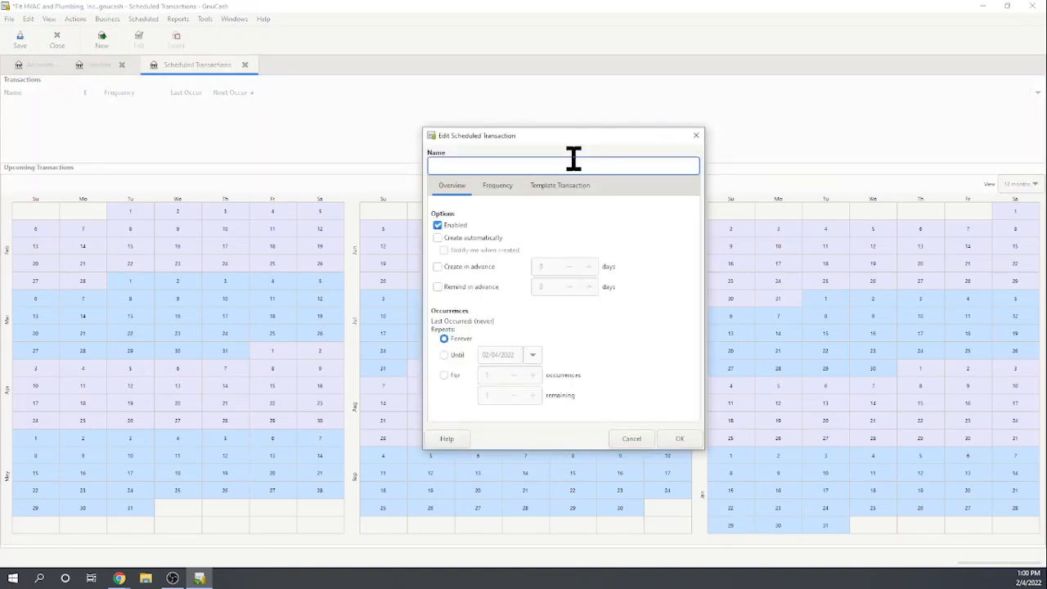
pyautogui.write('I')
pyautogui.click(439, 239)
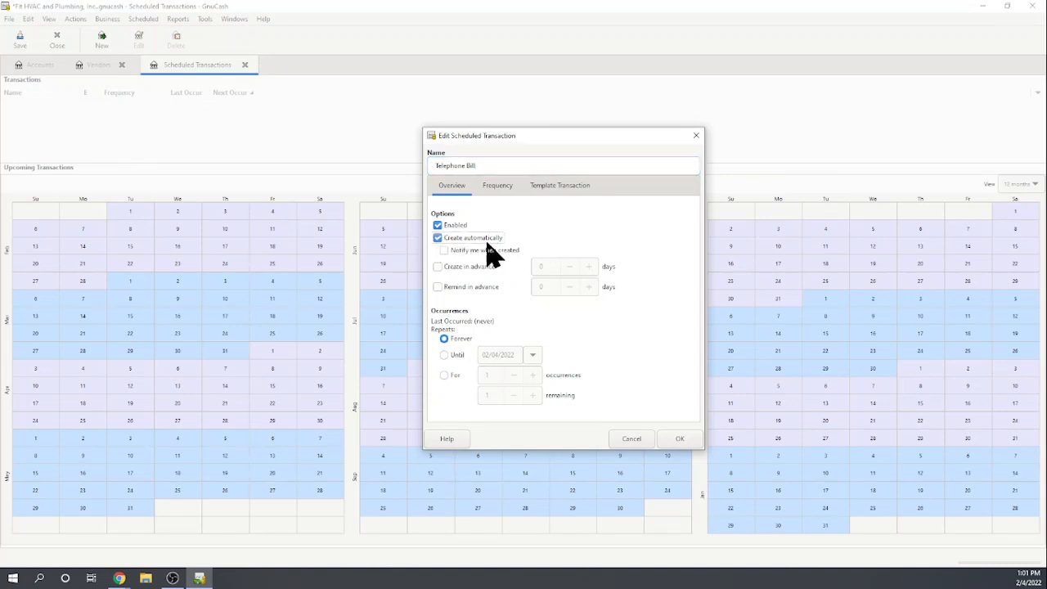
pyautogui.click(443, 251)
pyautogui.click(438, 267)
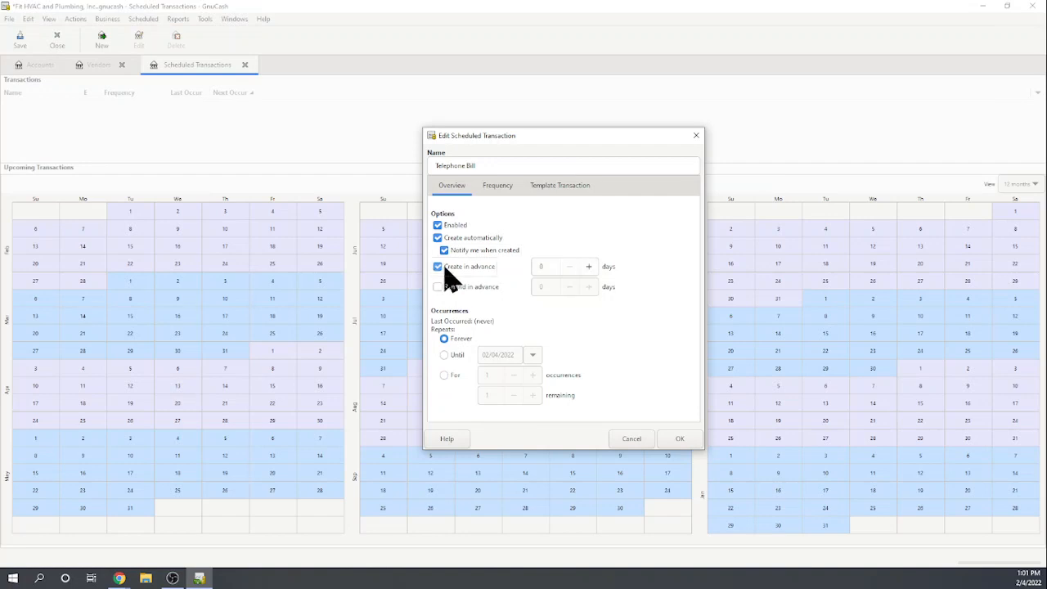
pyautogui.click(589, 266)
pyautogui.click(589, 267)
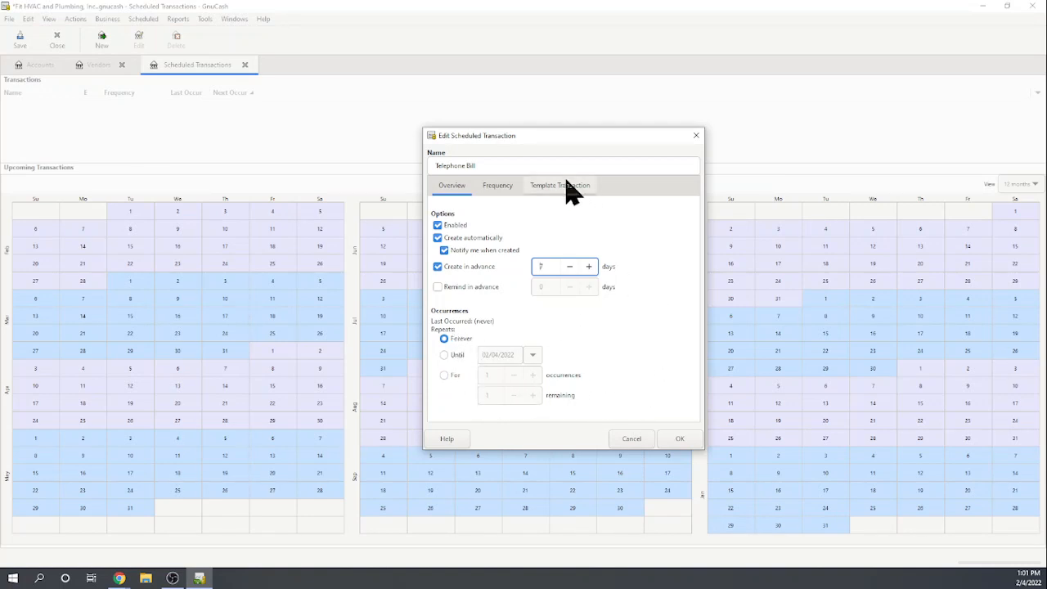
# Review the schedule's frequency settings and enter "Telephone Bill" as the template transaction's description.
pyautogui.click(505, 193)
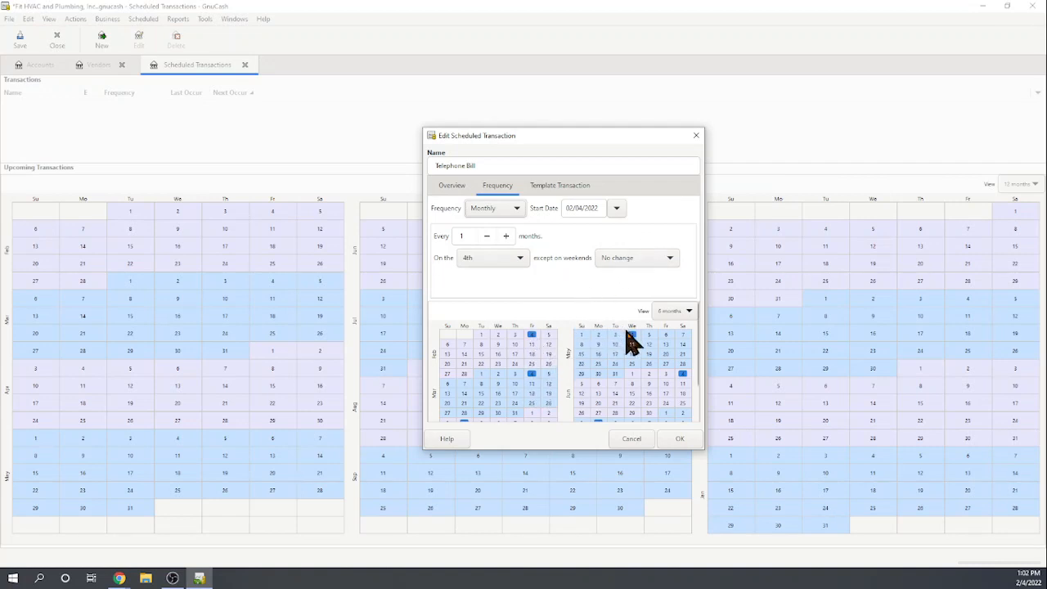
pyautogui.click(564, 193)
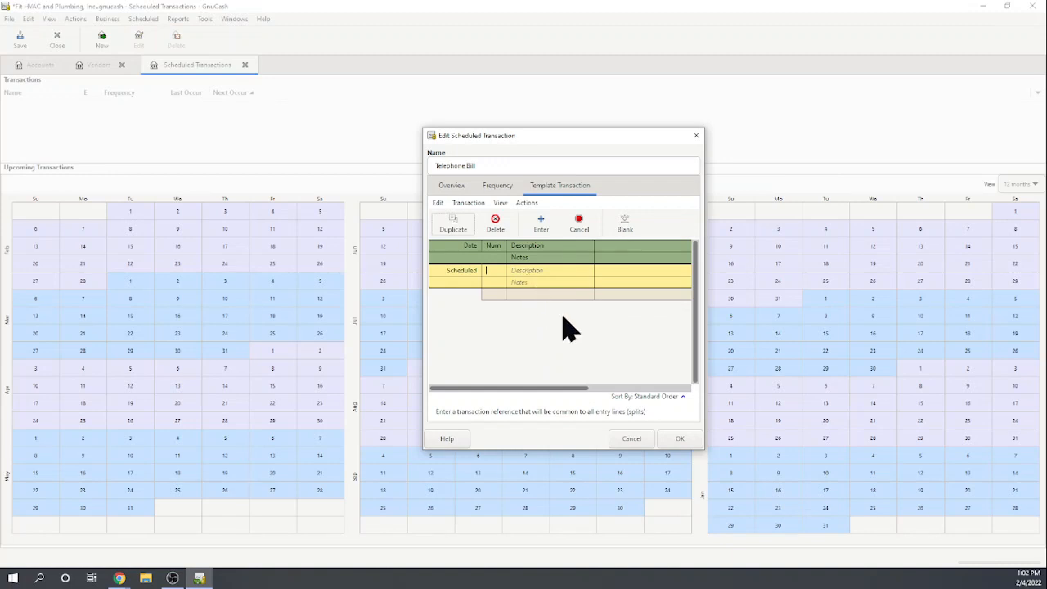
pyautogui.click(522, 271)
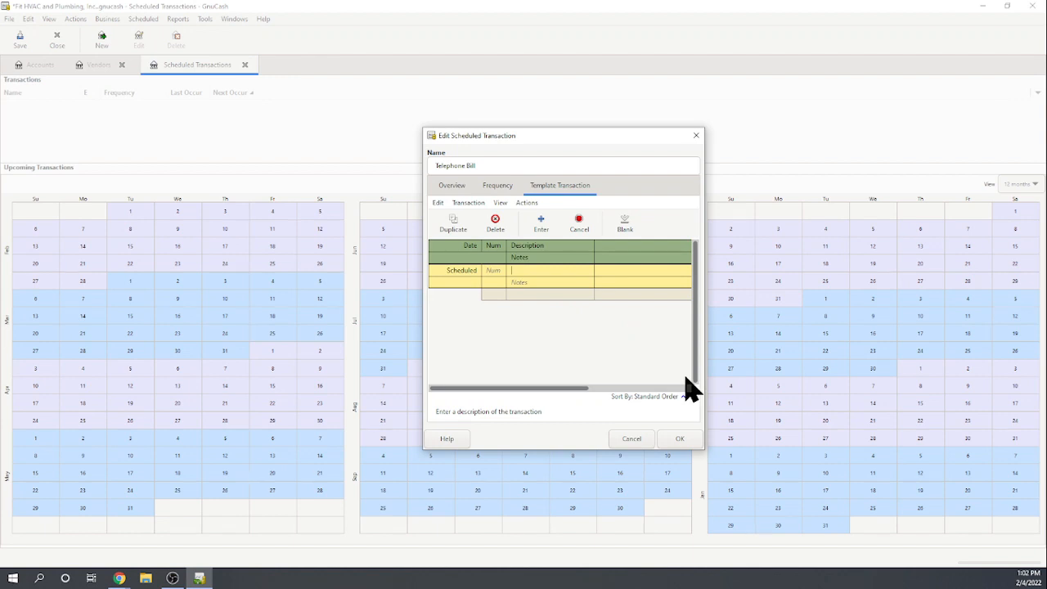
pyautogui.write('Telephone Bill')
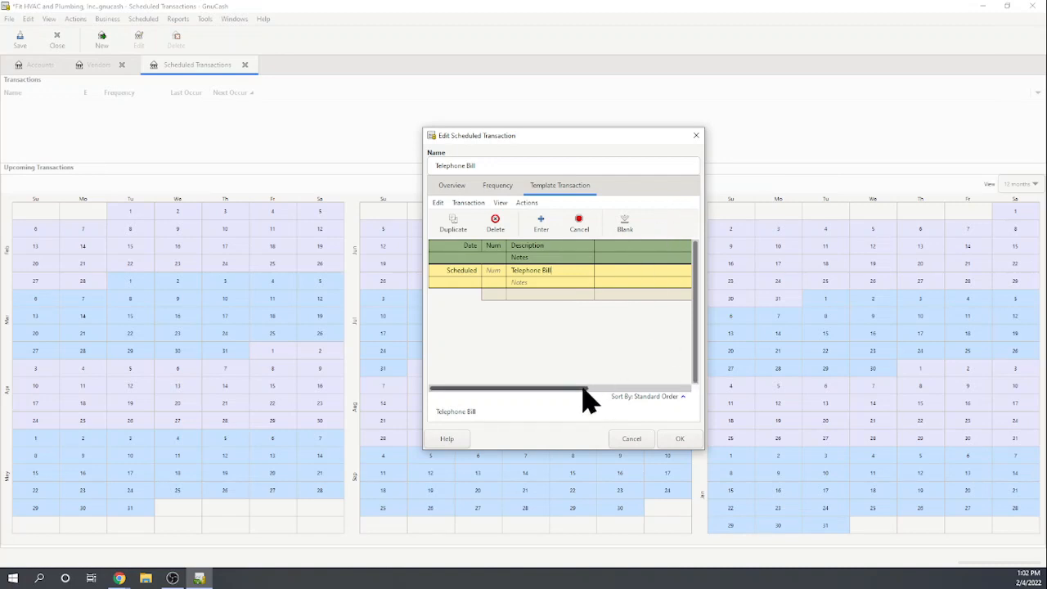
# Check the template transaction's funds in and out columns and clear its Telephone Bill description.
pyautogui.moveTo(581, 388); pyautogui.dragTo(701, 398)
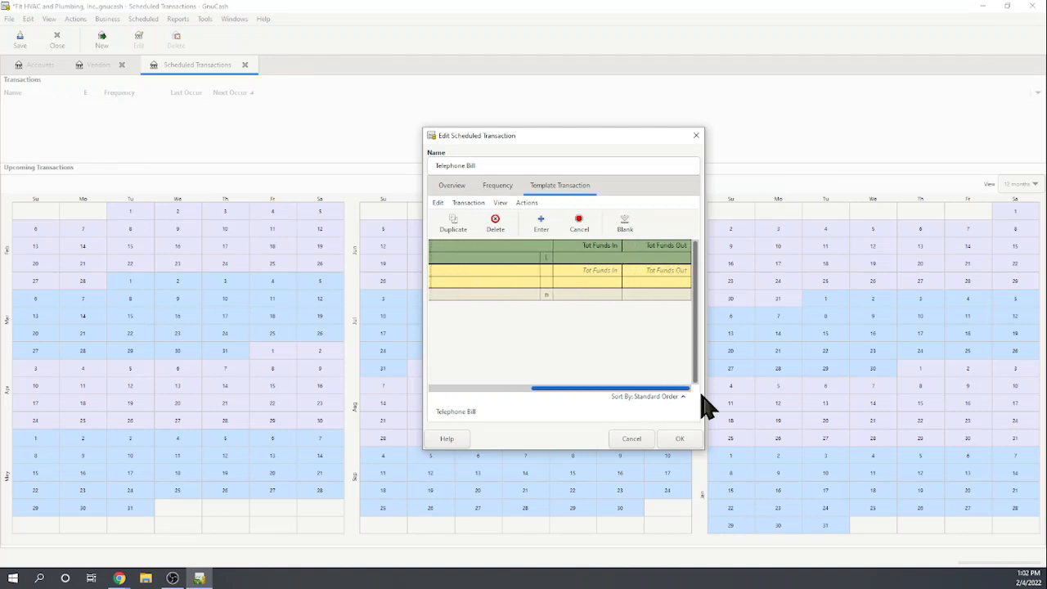
pyautogui.moveTo(701, 397); pyautogui.dragTo(701, 398)
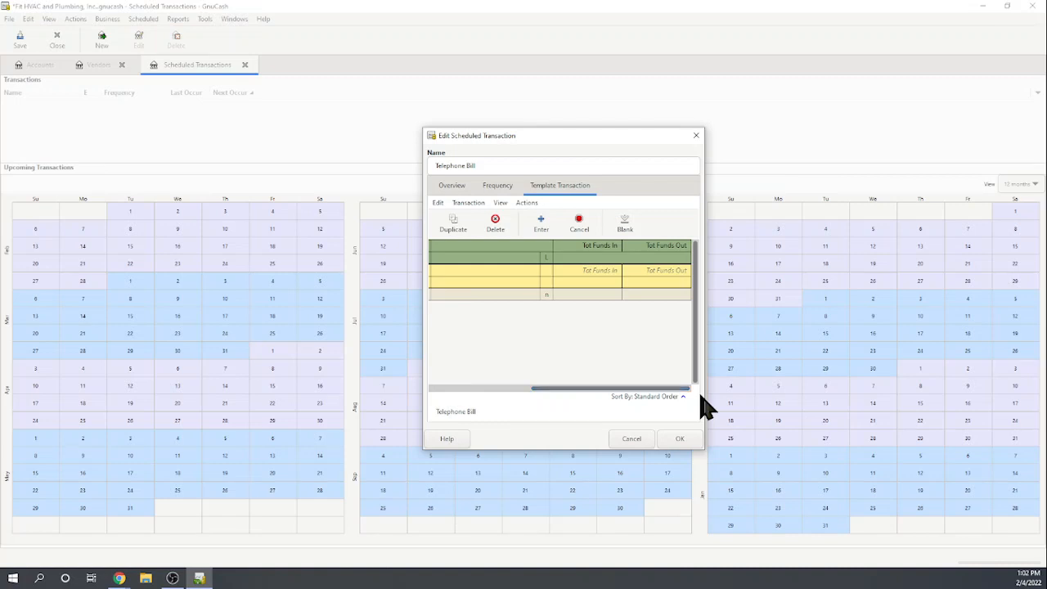
pyautogui.moveTo(661, 389); pyautogui.dragTo(533, 385)
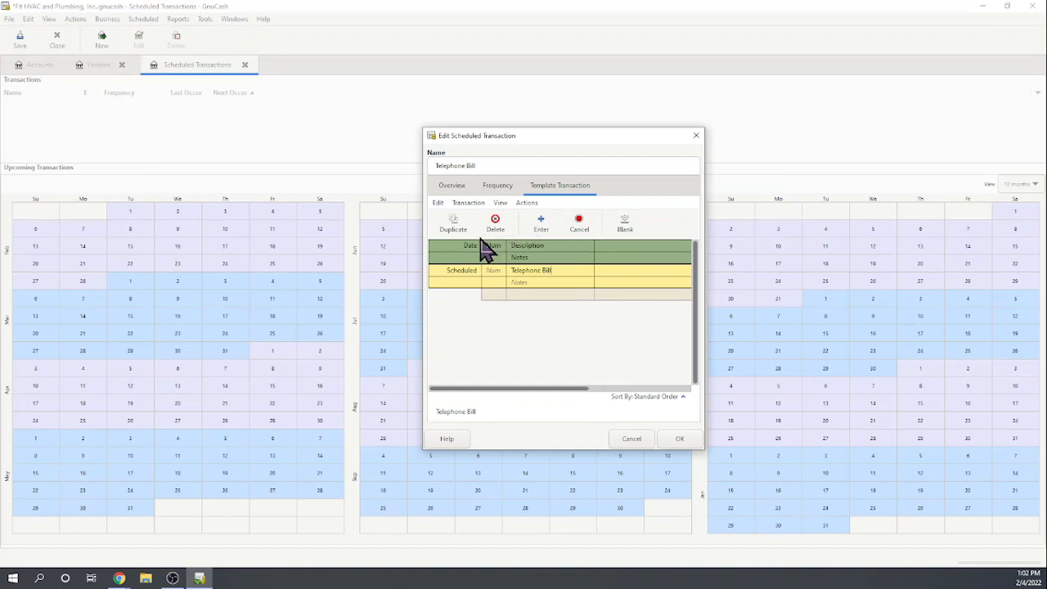
pyautogui.moveTo(556, 271); pyautogui.dragTo(507, 271)
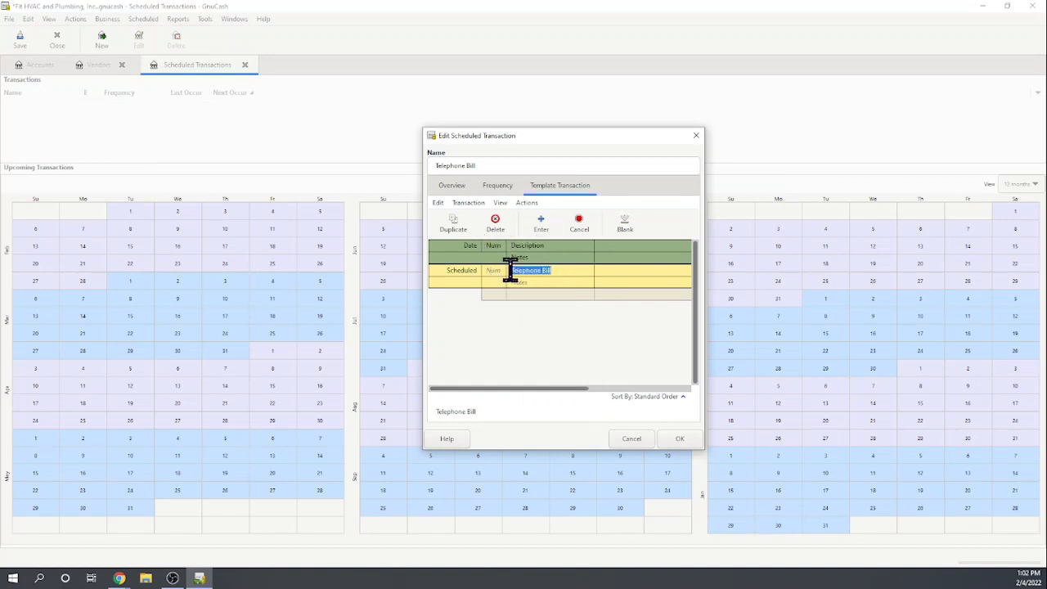
pyautogui.press('BackSpace')
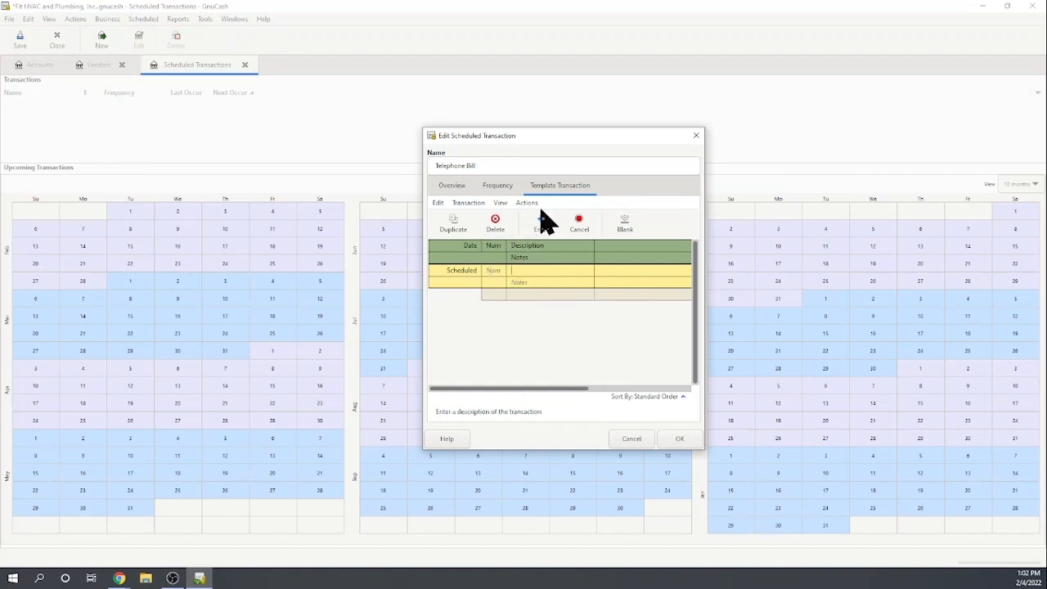
# Review the template transaction's available commands and its account, debit formula and credit formula columns.
pyautogui.click(497, 188)
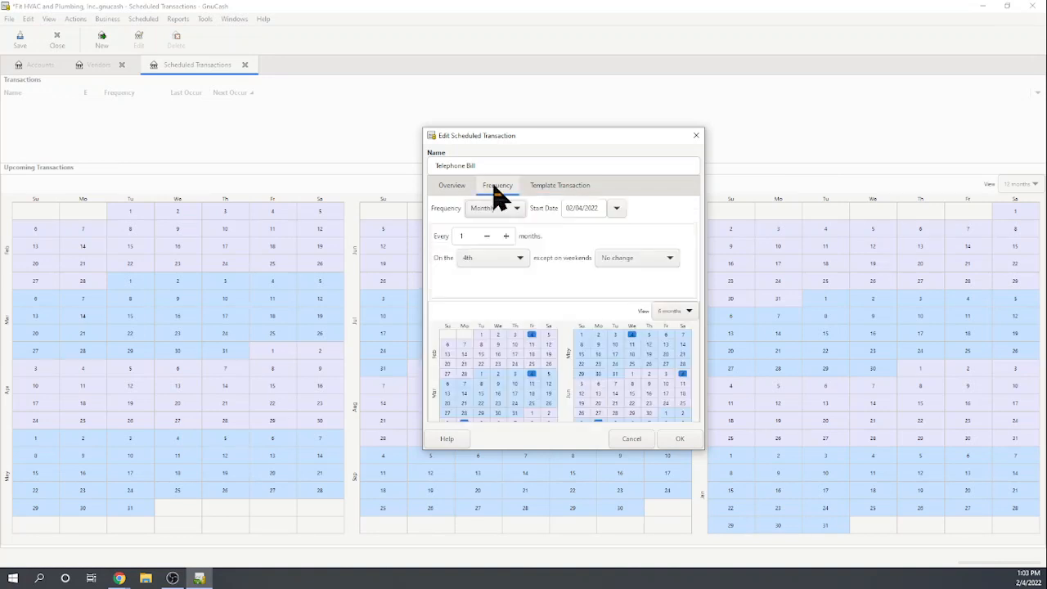
pyautogui.click(558, 193)
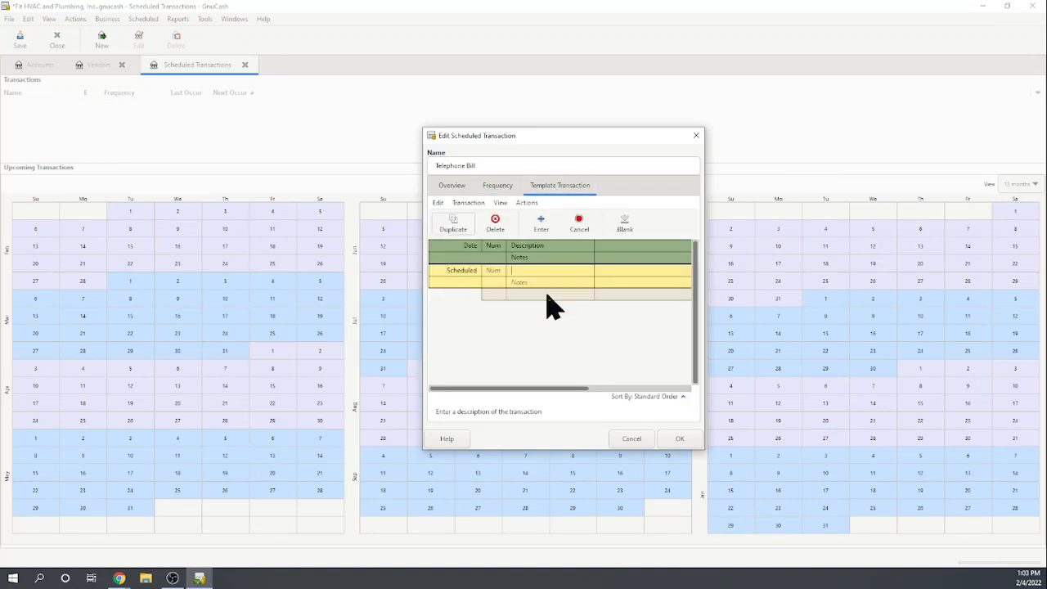
pyautogui.click(470, 202)
pyautogui.click(486, 201)
pyautogui.click(481, 203)
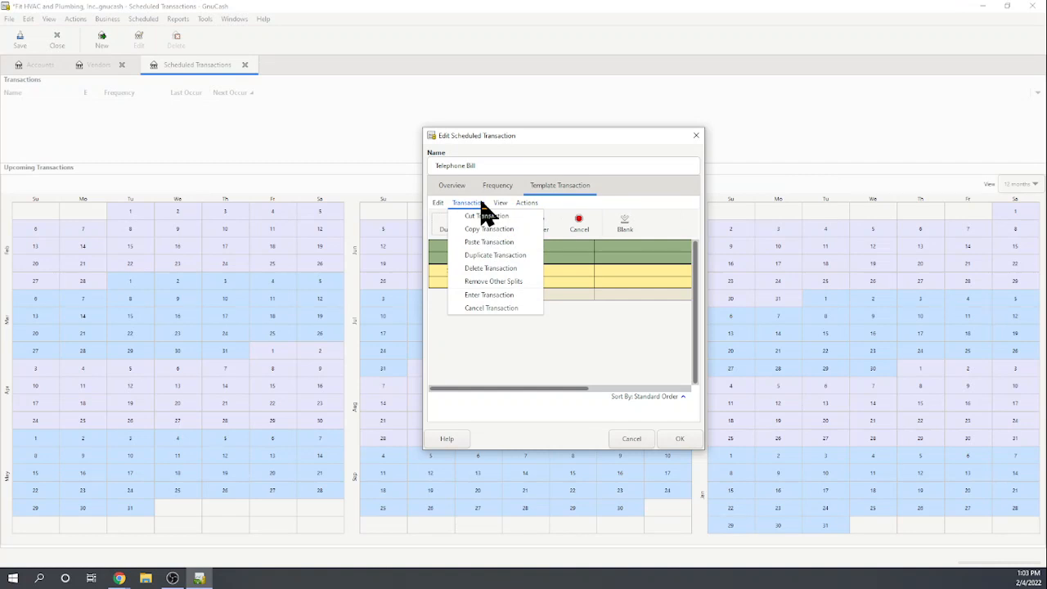
pyautogui.moveTo(440, 205)
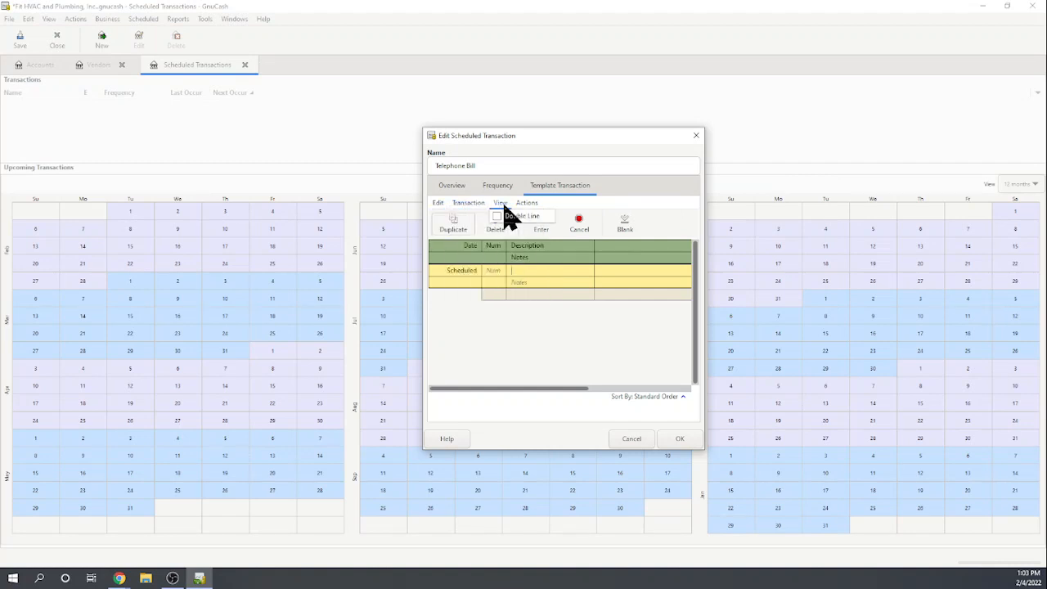
pyautogui.moveTo(529, 205)
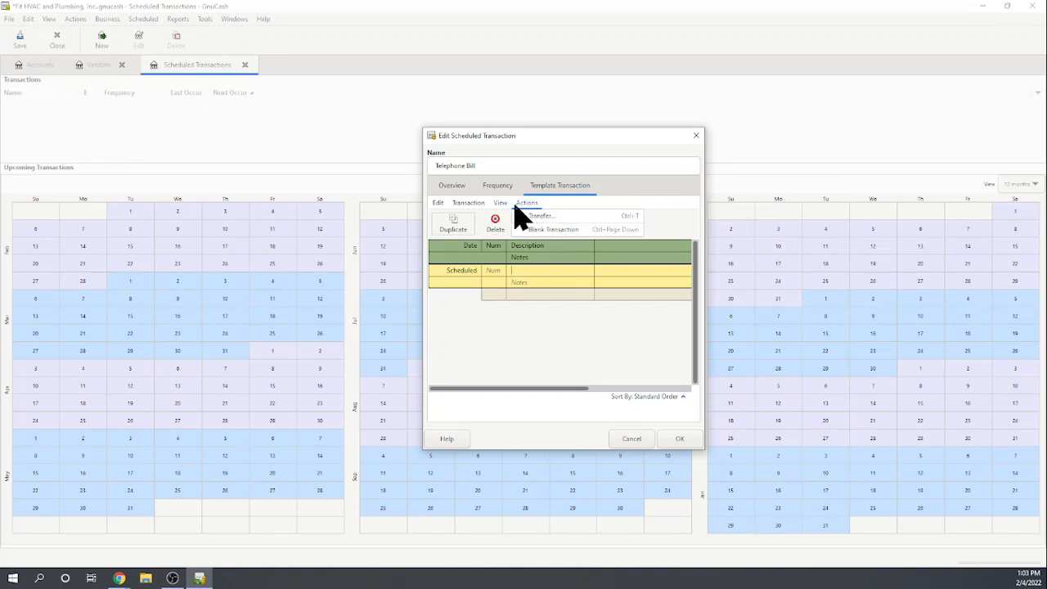
pyautogui.click(498, 339)
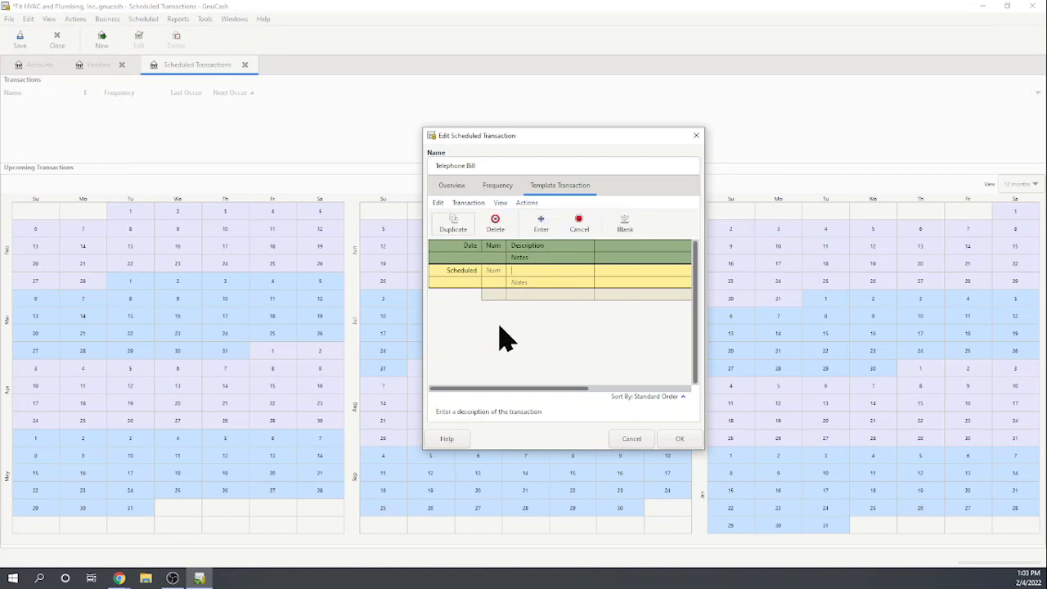
pyautogui.click(543, 230)
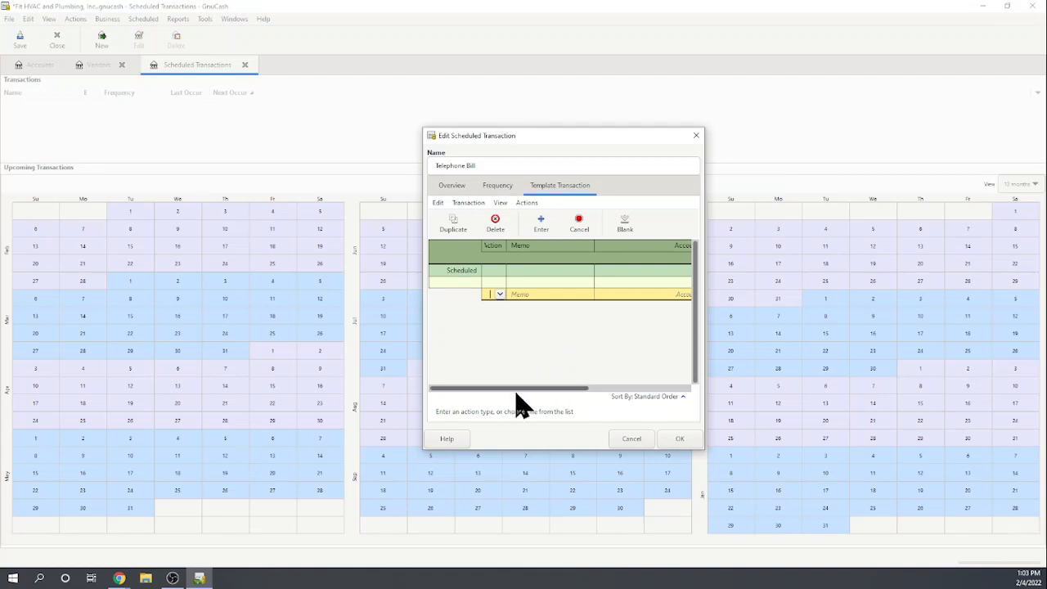
pyautogui.moveTo(514, 392); pyautogui.dragTo(629, 396)
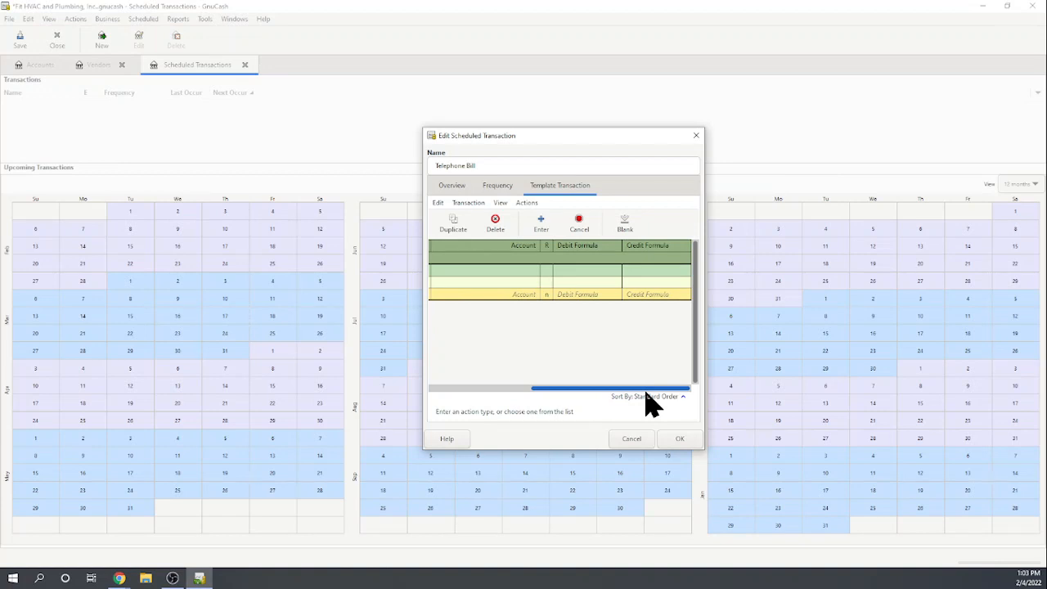
pyautogui.moveTo(646, 392); pyautogui.dragTo(479, 367)
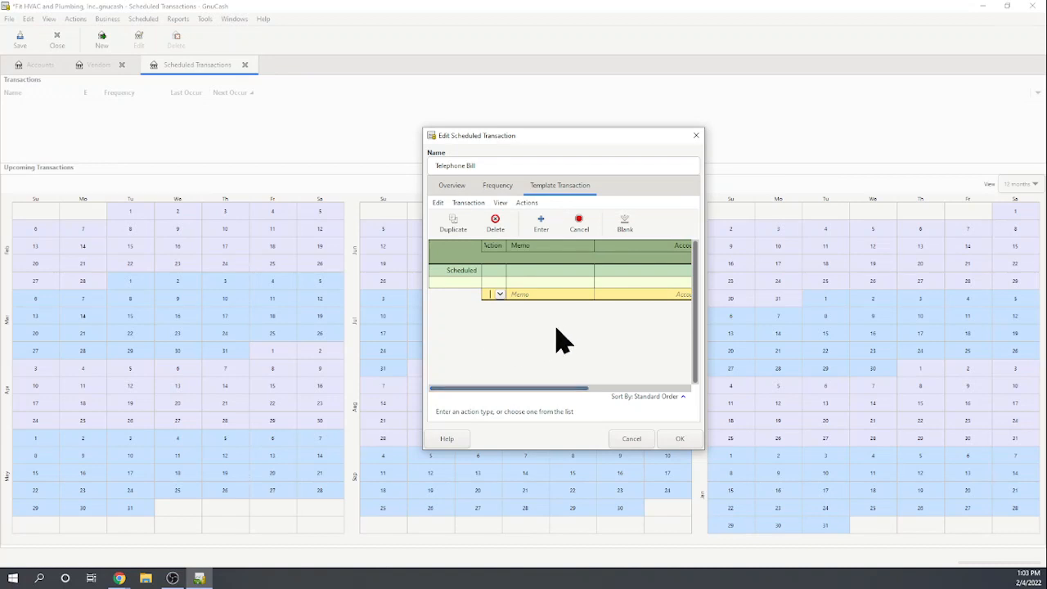
# Enter "Telephone Bill" as the template transaction's description.
pyautogui.click(520, 281)
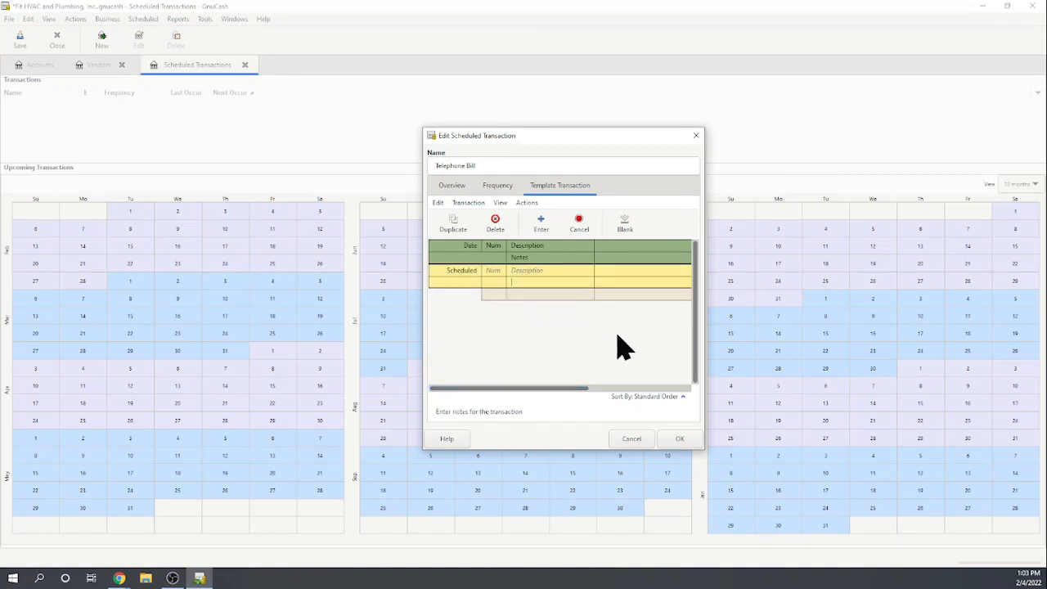
pyautogui.click(520, 271)
pyautogui.write('Telephone Bill')
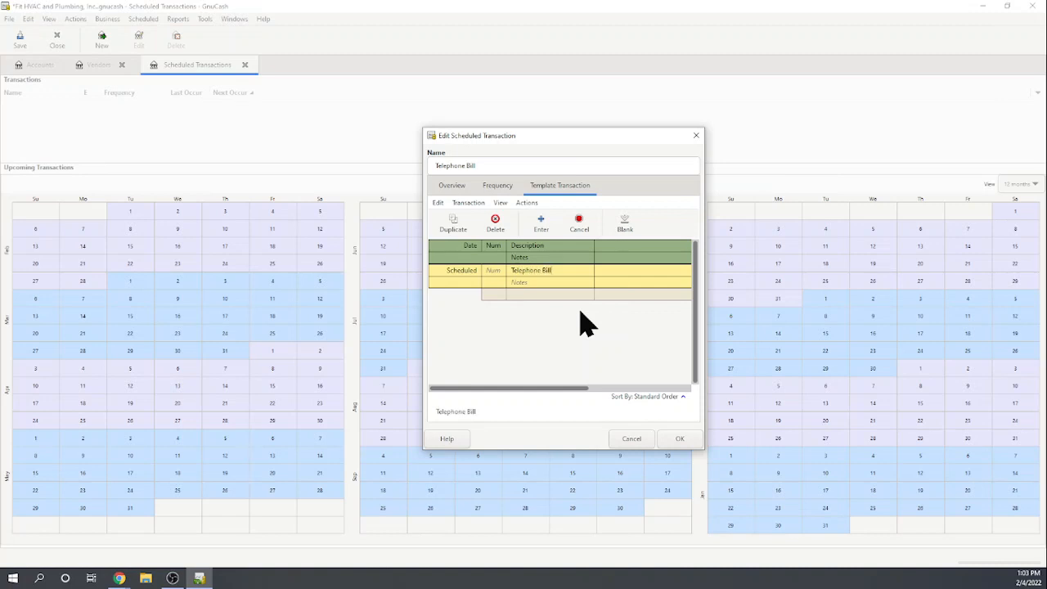
pyautogui.press('Tab')
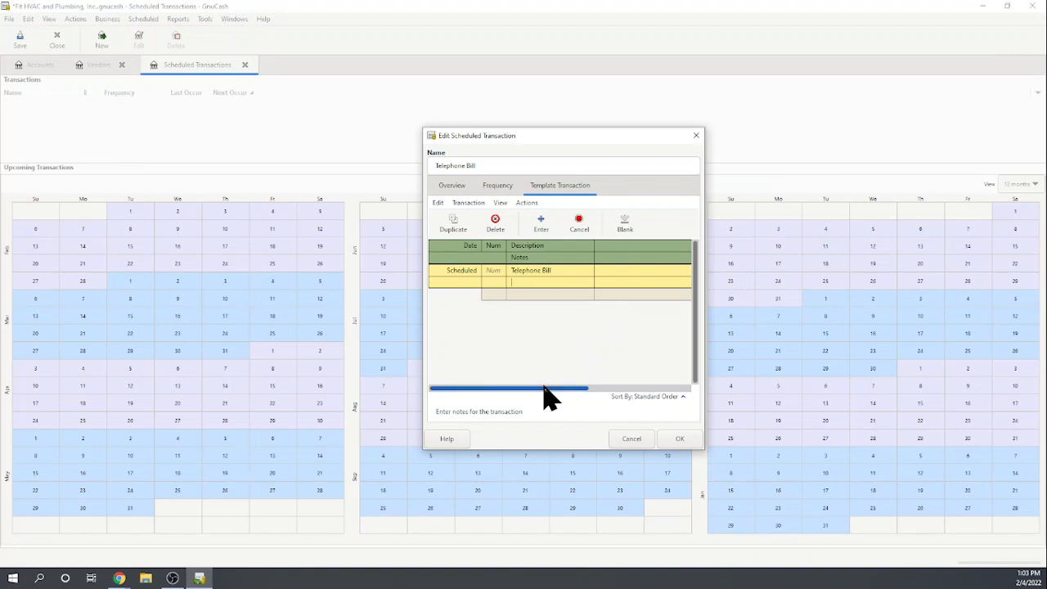
# Try to enter 484544 in the template transaction's total funds columns.
pyautogui.moveTo(548, 397); pyautogui.dragTo(615, 401)
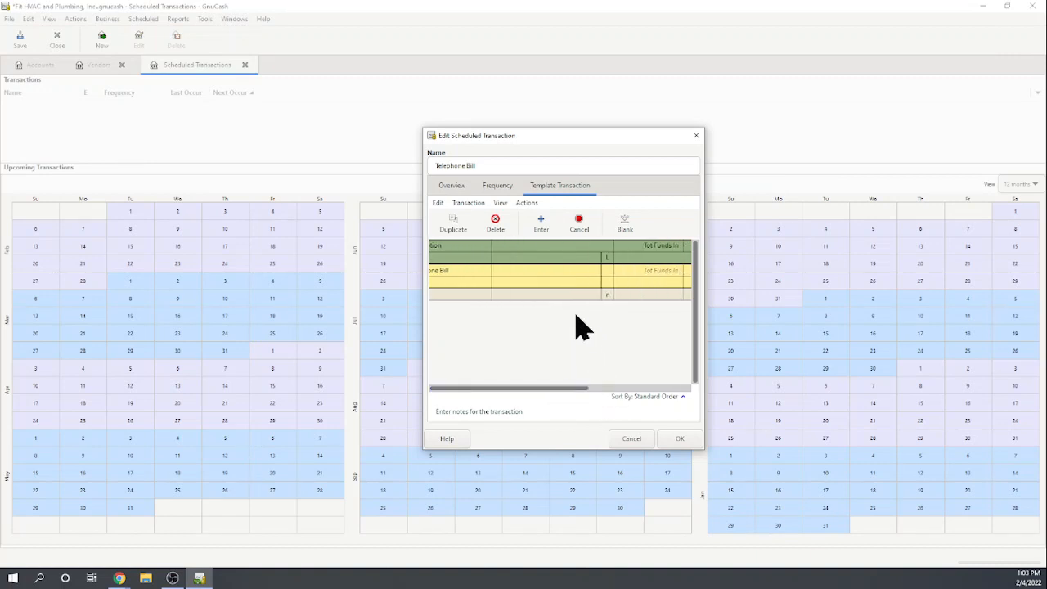
pyautogui.click(570, 280)
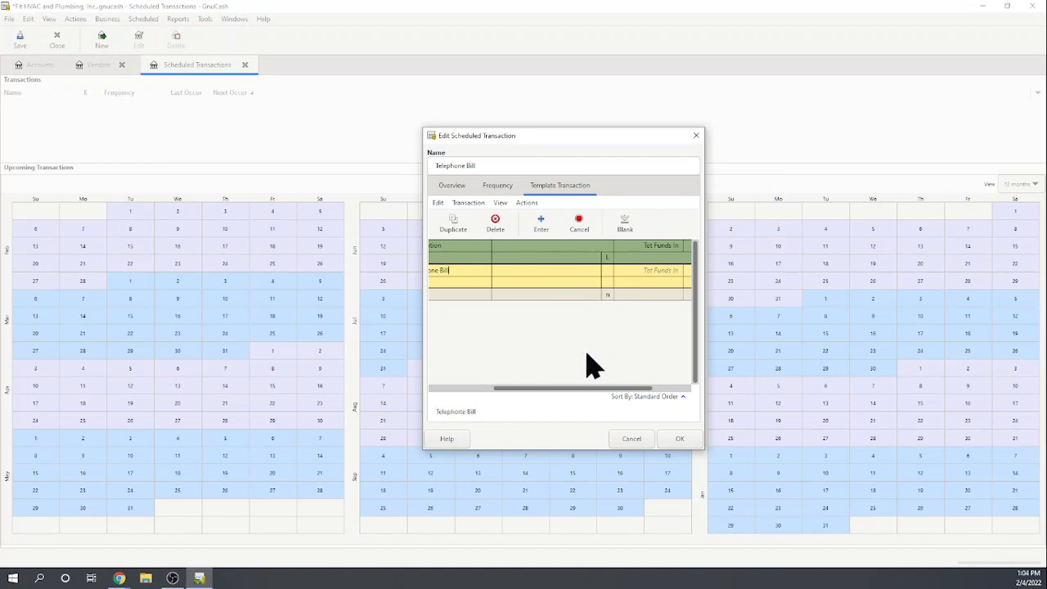
pyautogui.moveTo(570, 389); pyautogui.dragTo(624, 390)
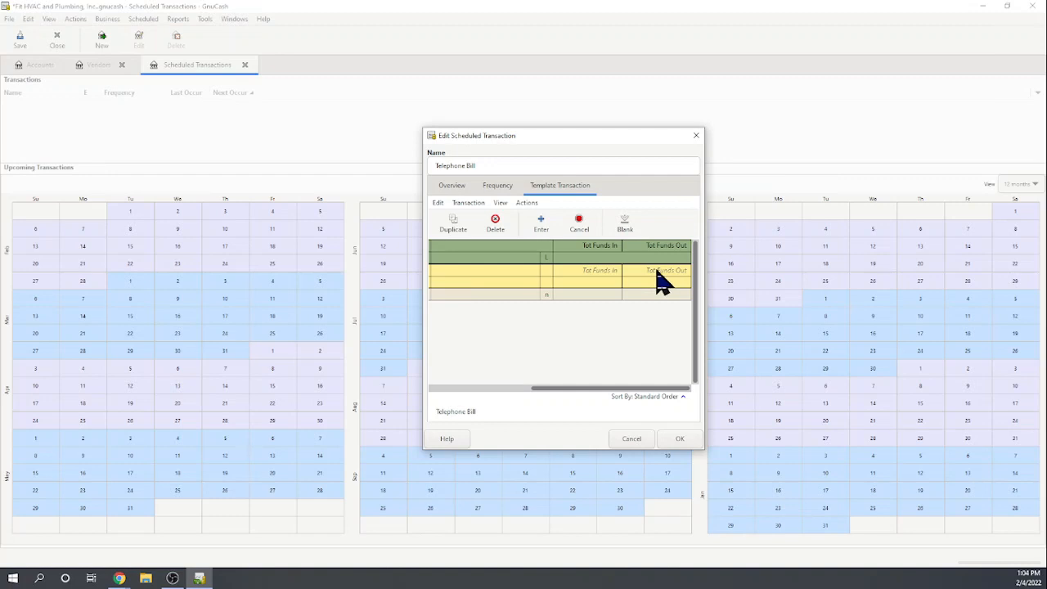
pyautogui.write('484544')
pyautogui.moveTo(572, 399); pyautogui.dragTo(444, 385)
# Enter "Telephone" as the memo of the template transaction's first split.
pyautogui.click(525, 295)
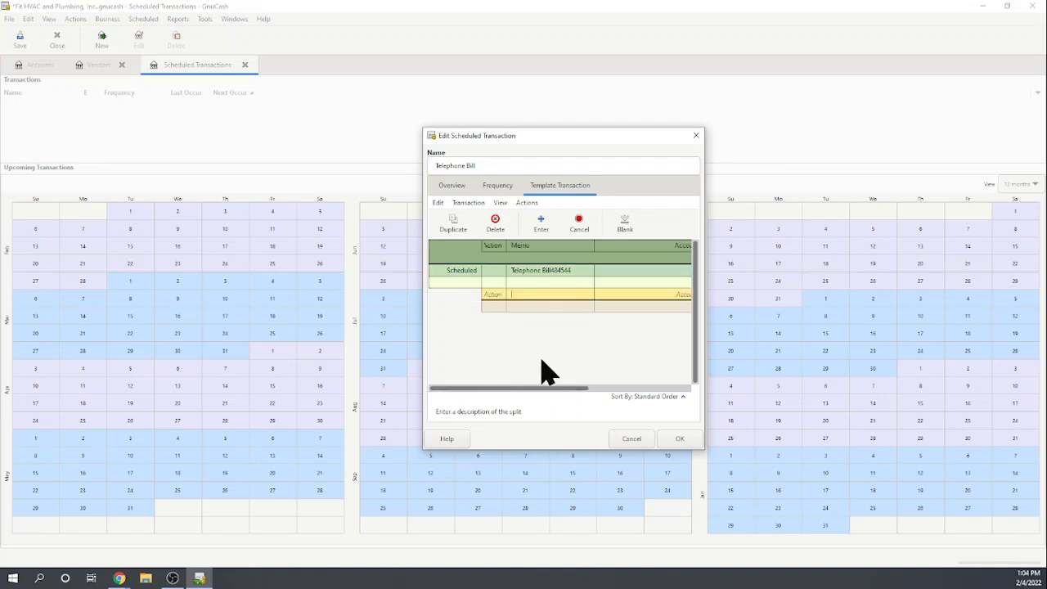
pyautogui.moveTo(524, 389); pyautogui.dragTo(488, 369)
pyautogui.write('Te')
pyautogui.press('BackSpace')
pyautogui.press('BackSpace')
pyautogui.press('BackSpace')
# Shorten the template transaction's description to "Telephone".
pyautogui.click(568, 272)
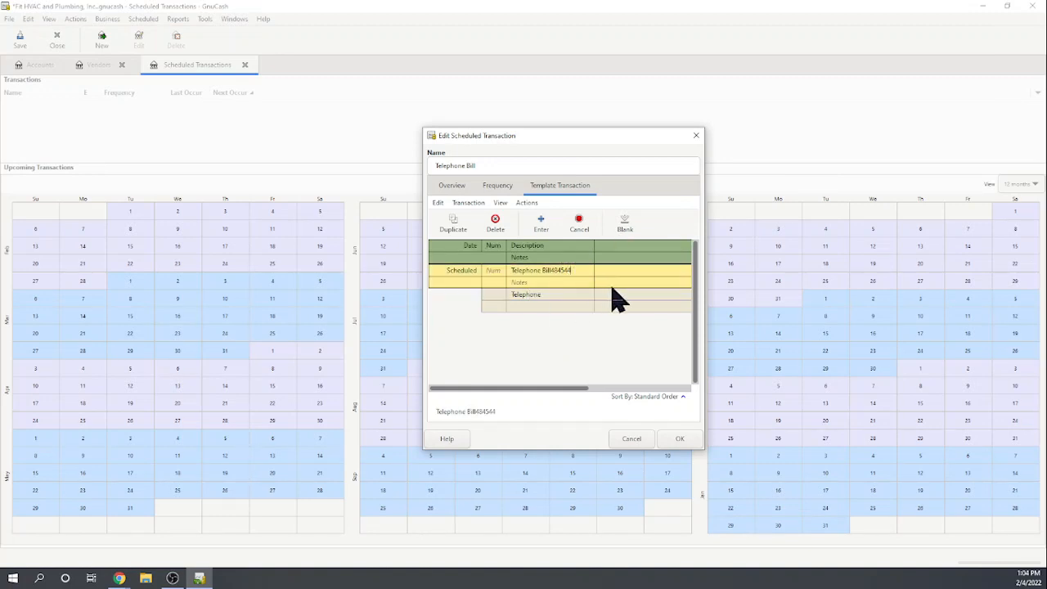
pyautogui.press('BackSpace')
pyautogui.press('BackSpace')
pyautogui.press('BackSpace')
pyautogui.press('BackSpace')
pyautogui.press('BackSpace')
pyautogui.press('BackSpace')
pyautogui.press('BackSpace')
pyautogui.press('BackSpace')
pyautogui.press('BackSpace')
pyautogui.press('BackSpace')
pyautogui.press('BackSpace')
# Assign the Telephone split to the Utilities account.
pyautogui.click(568, 296)
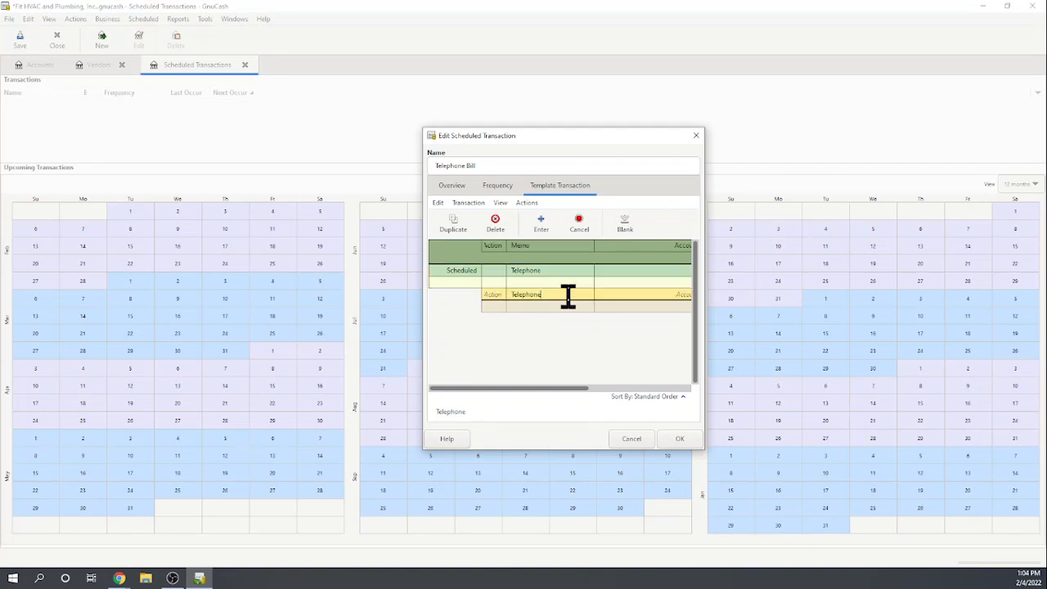
pyautogui.click(634, 295)
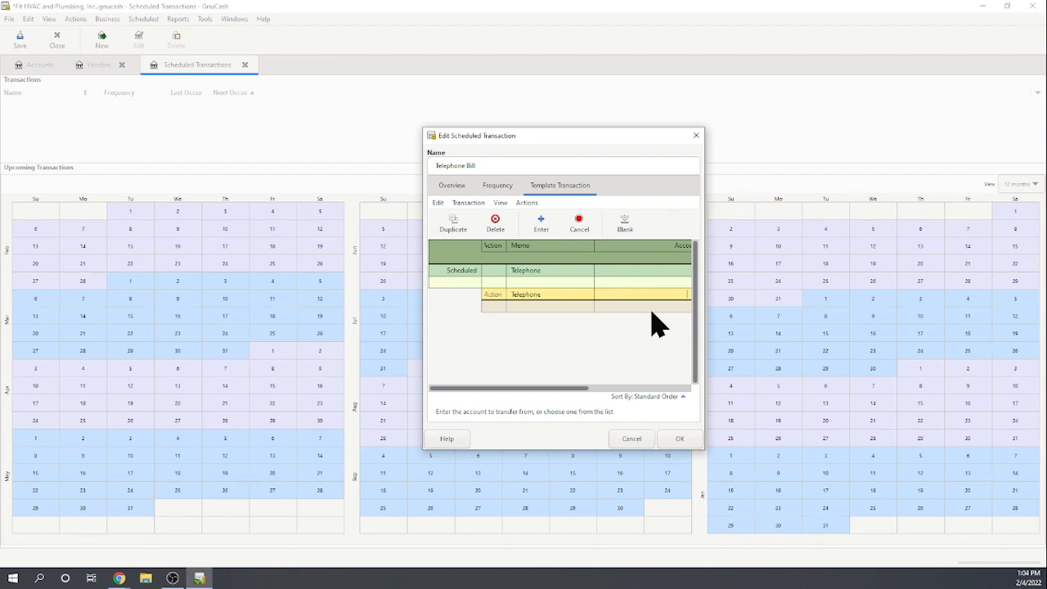
pyautogui.moveTo(562, 388); pyautogui.dragTo(602, 386)
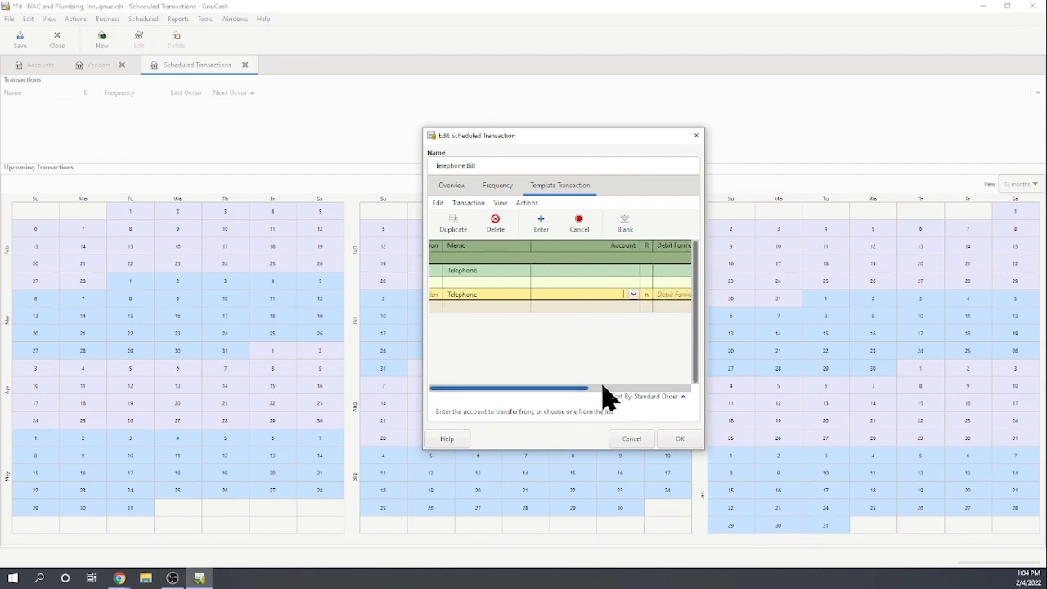
pyautogui.click(634, 295)
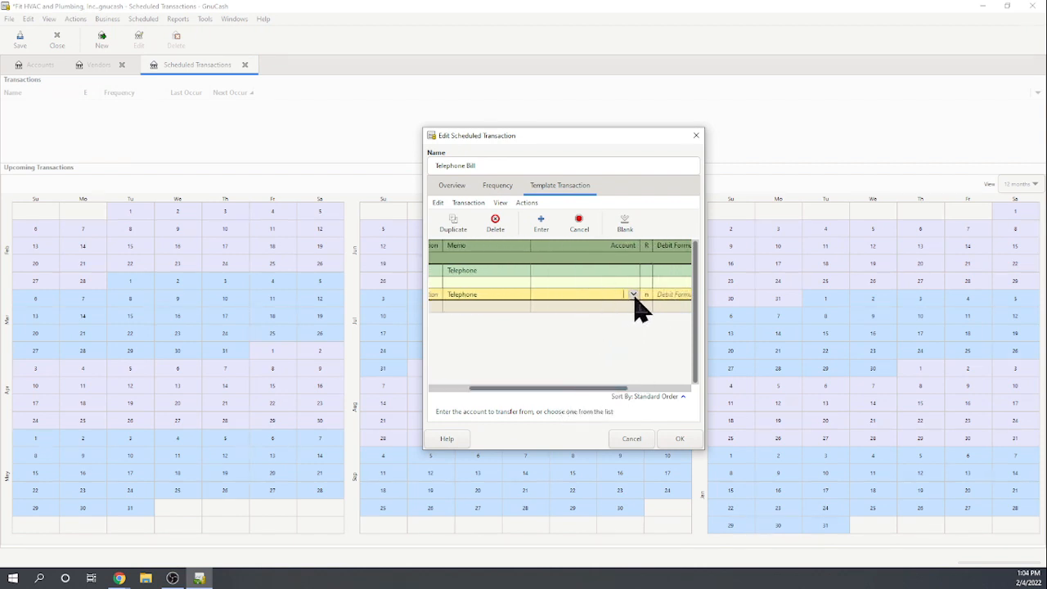
pyautogui.scroll(-5, 604, 343)
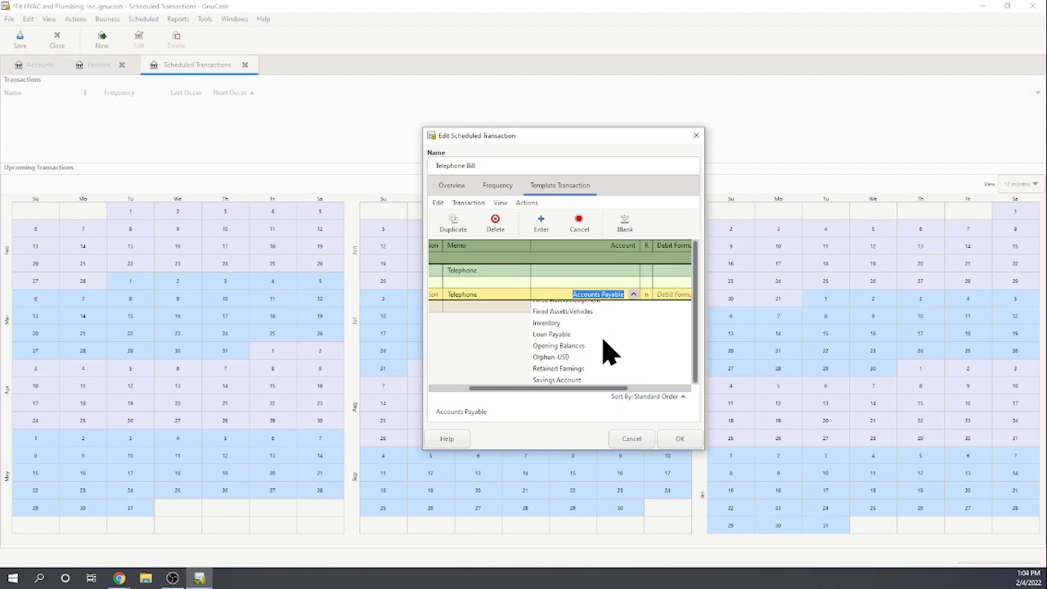
pyautogui.scroll(-2, 605, 350)
pyautogui.click(548, 381)
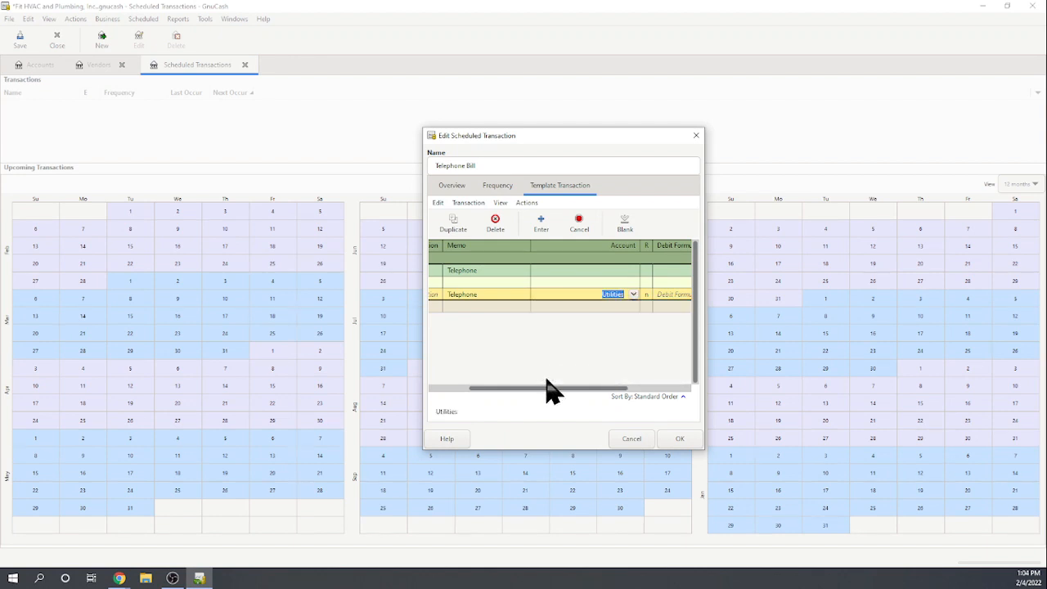
# Set the Utilities split's debit formula to 150.
pyautogui.moveTo(553, 390); pyautogui.dragTo(610, 394)
pyautogui.click(582, 294)
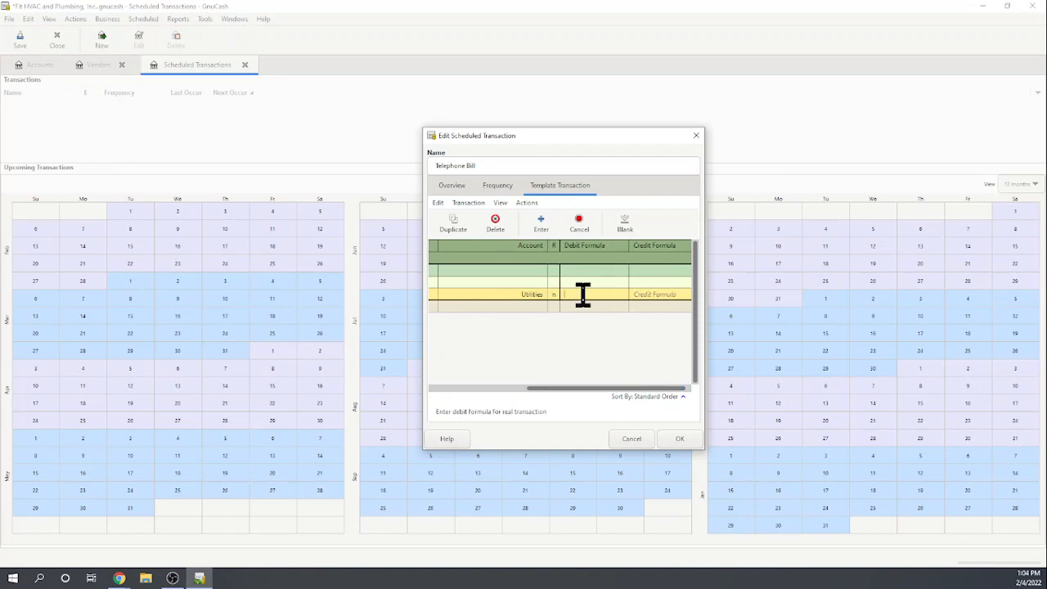
pyautogui.write('150')
pyautogui.press('Tab')
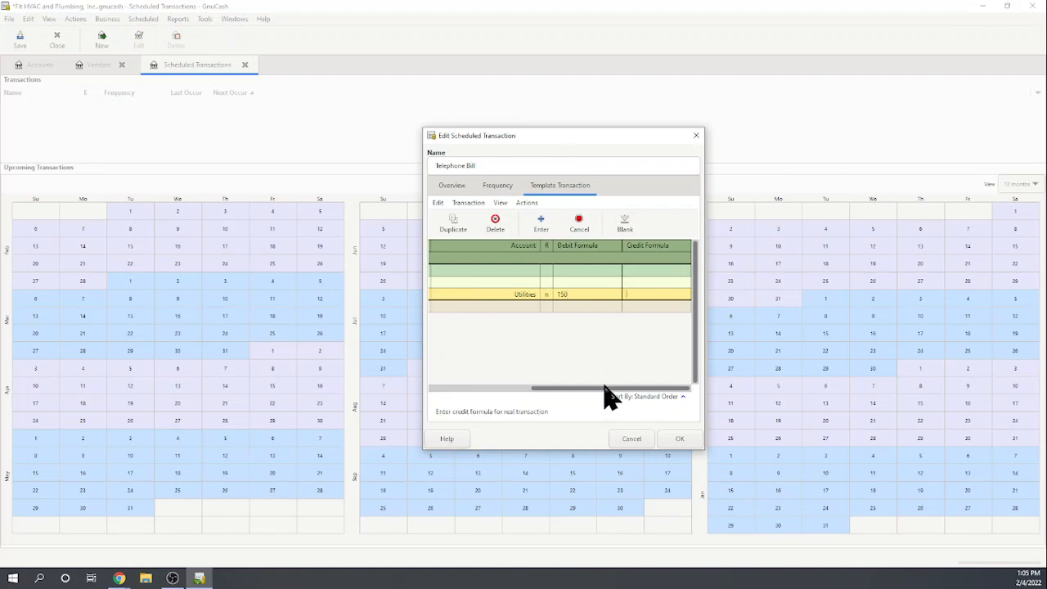
# Add a second split on Checking Account with a credit formula of 150.
pyautogui.moveTo(601, 390); pyautogui.dragTo(489, 370)
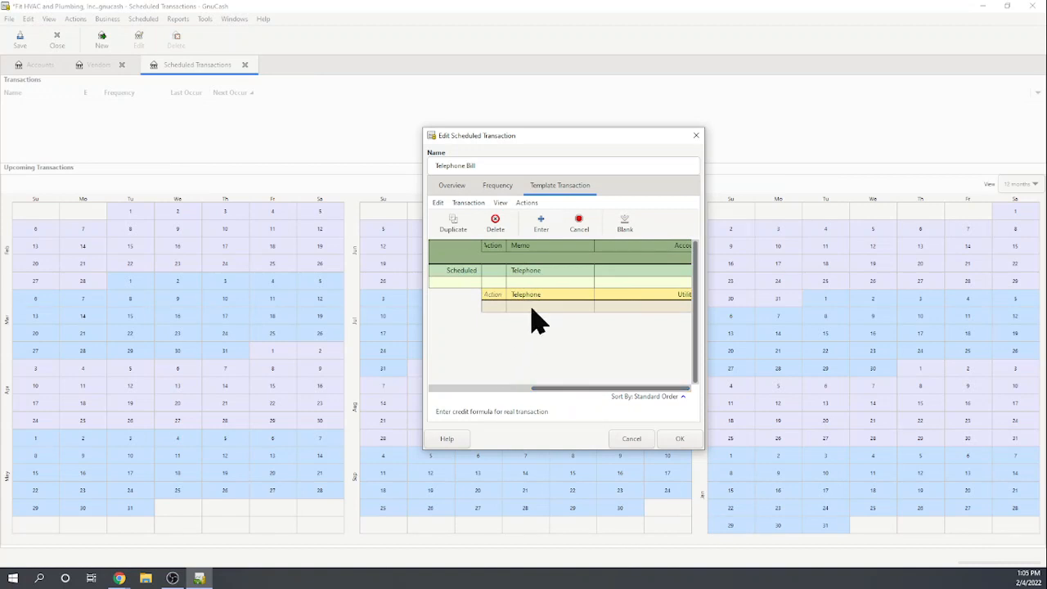
pyautogui.click(624, 304)
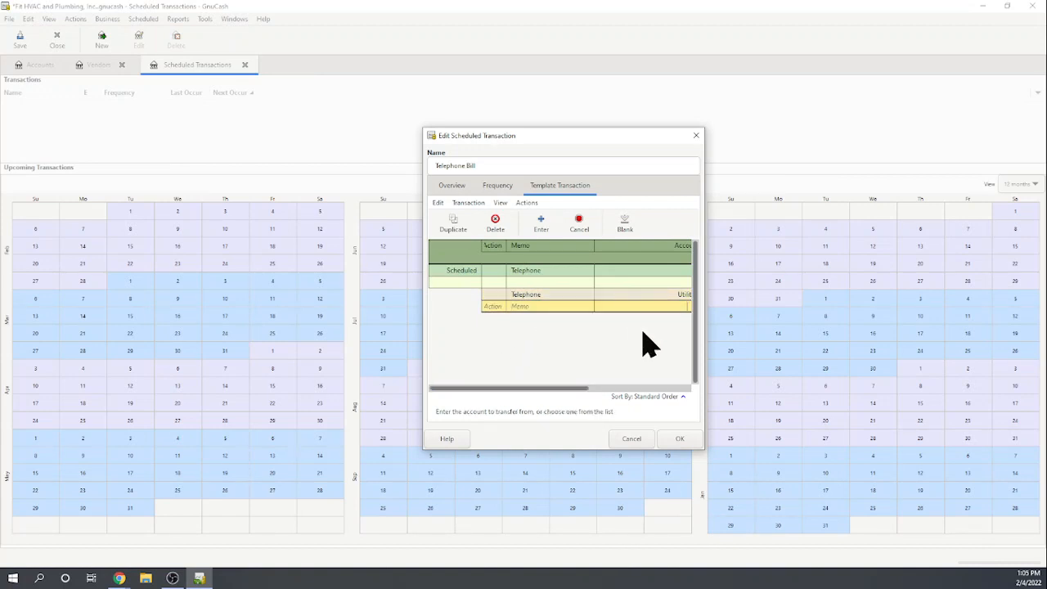
pyautogui.write('Checking Account')
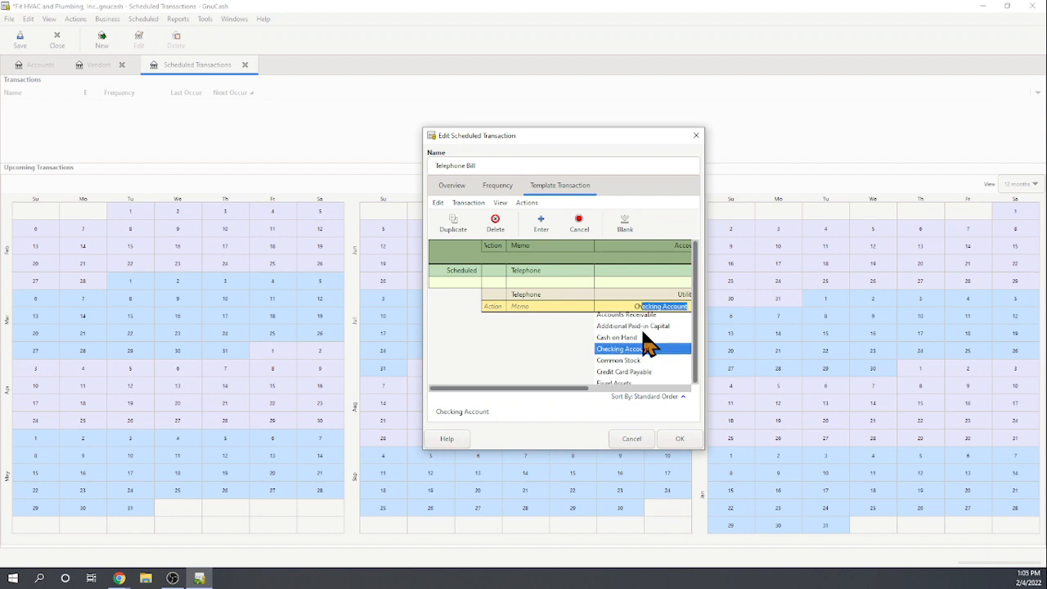
pyautogui.click(646, 348)
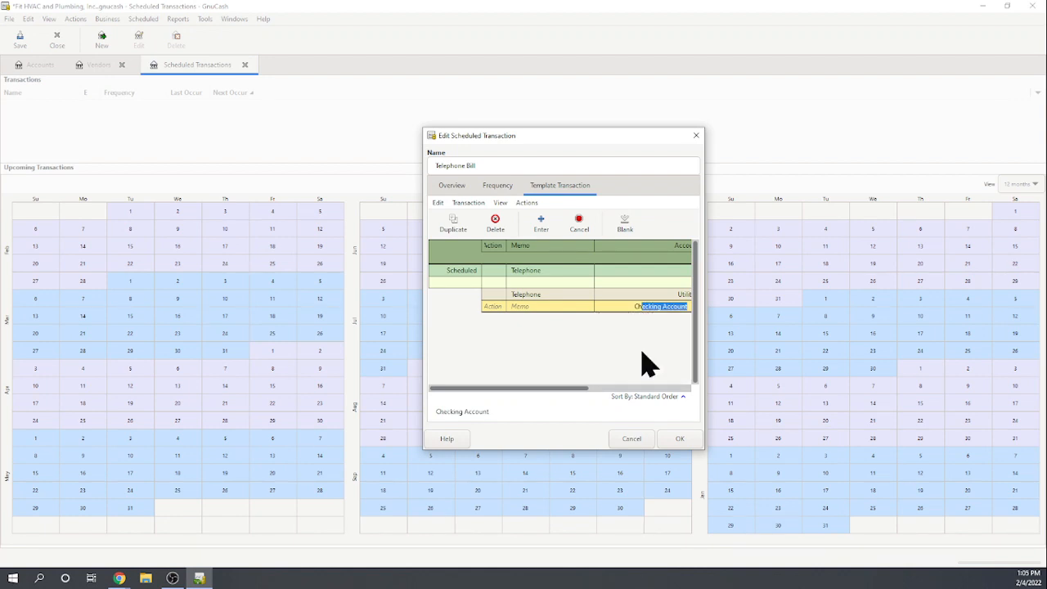
pyautogui.moveTo(572, 390); pyautogui.dragTo(676, 375)
pyautogui.click(646, 306)
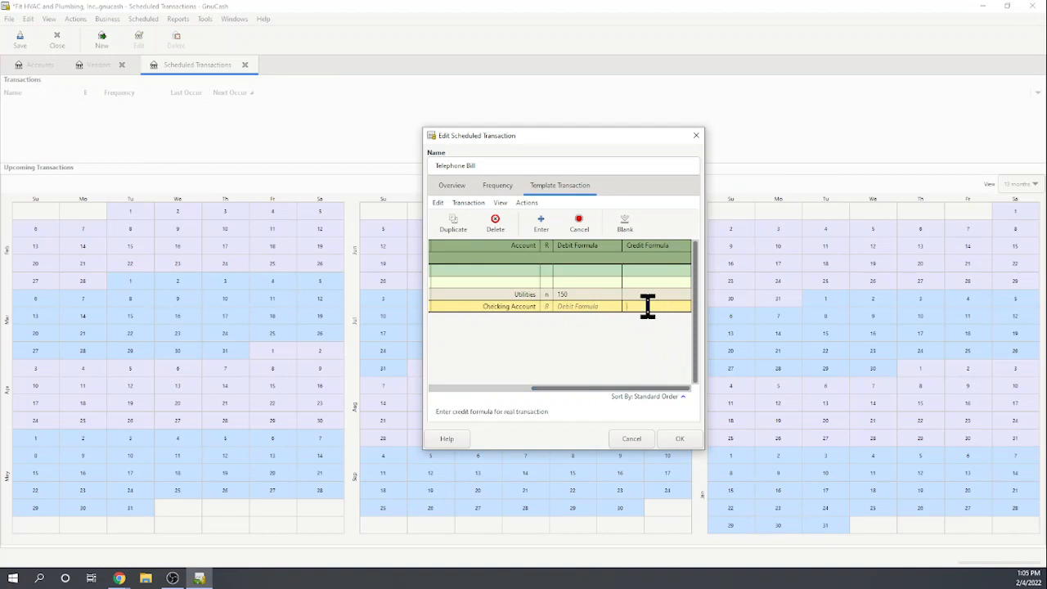
pyautogui.write('150')
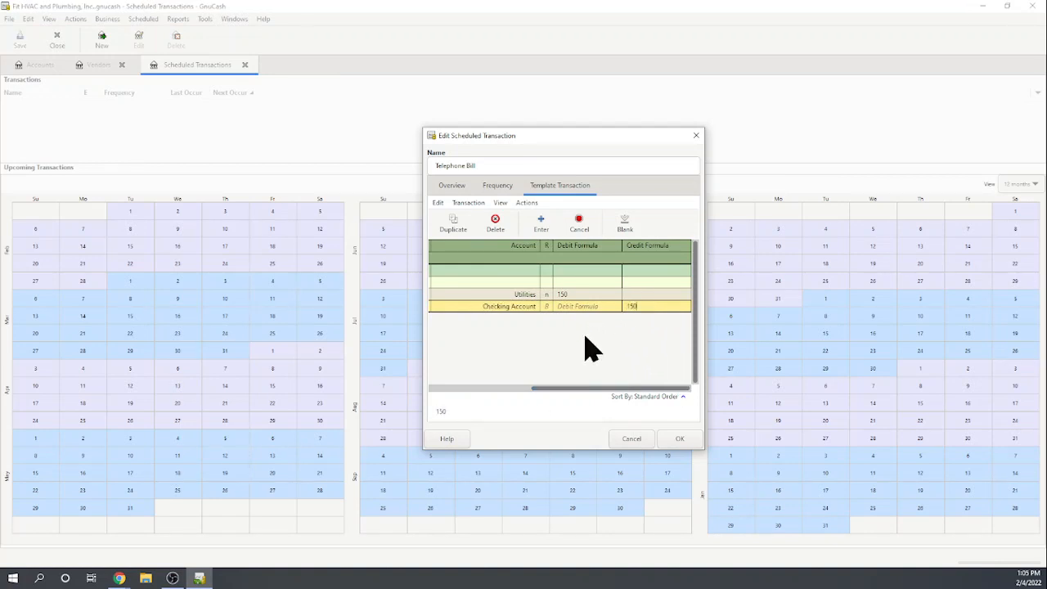
# Try to save the Telephone Bill scheduled transaction, and check the commands available for its template transaction.
pyautogui.click(679, 442)
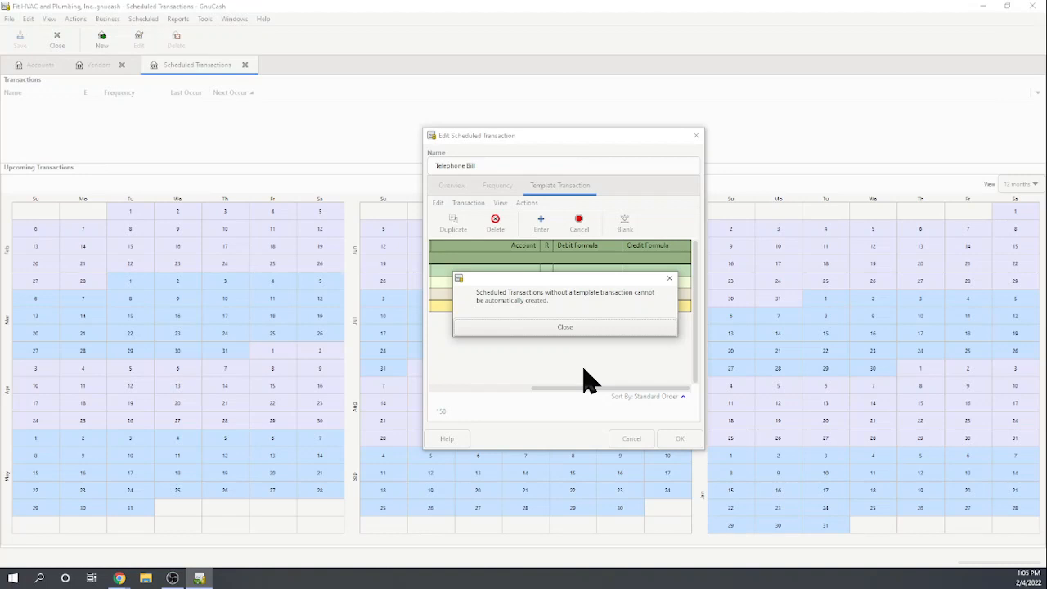
pyautogui.click(563, 329)
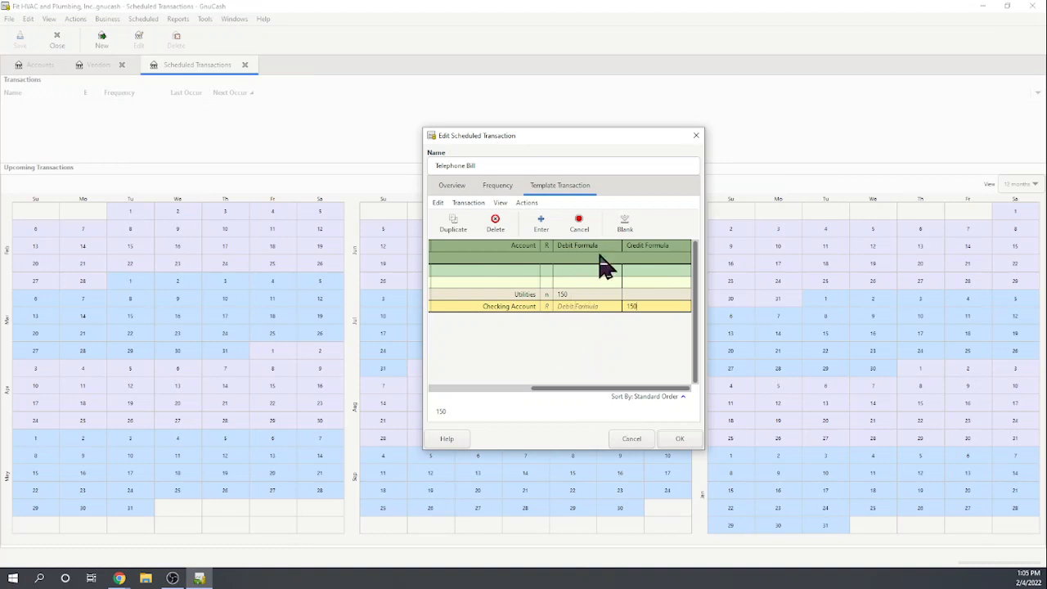
pyautogui.click(501, 203)
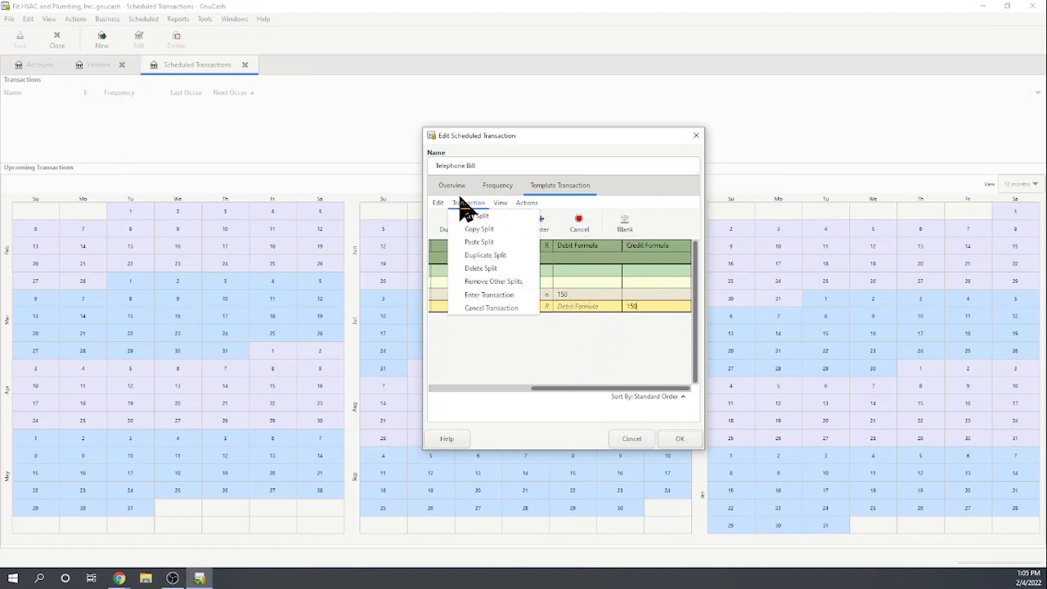
pyautogui.moveTo(441, 199)
pyautogui.moveTo(527, 203)
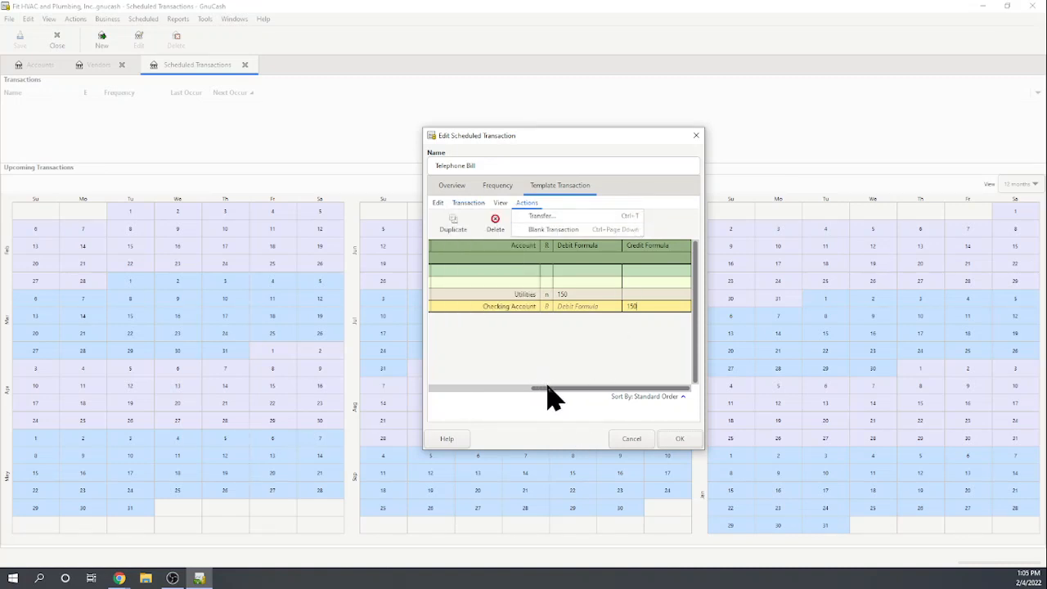
# Discard the unsaved Telephone Bill scheduled transaction and close the Scheduled Transactions page.
pyautogui.click(492, 396)
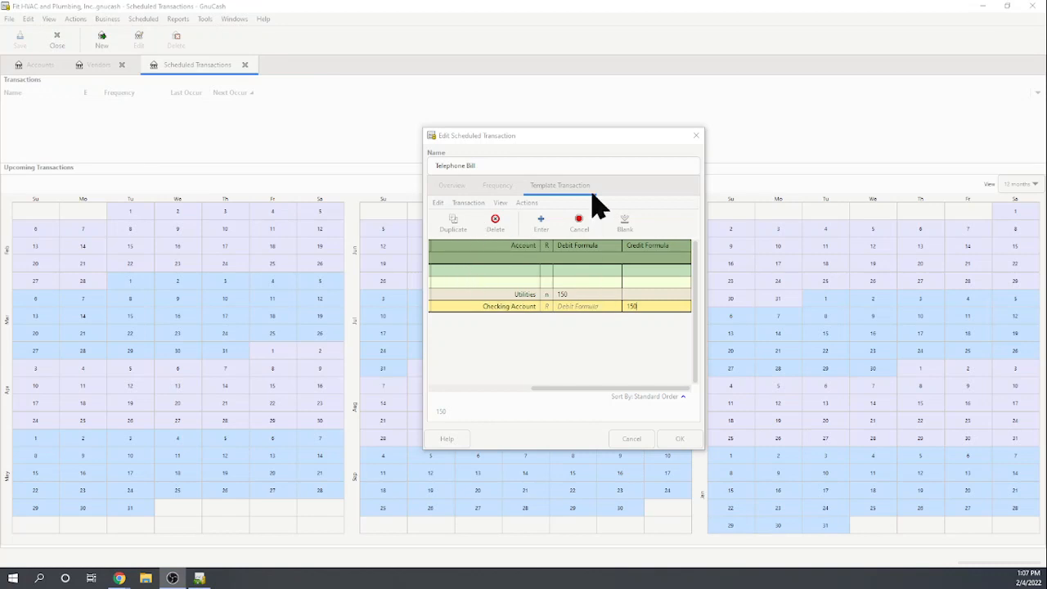
pyautogui.click(696, 136)
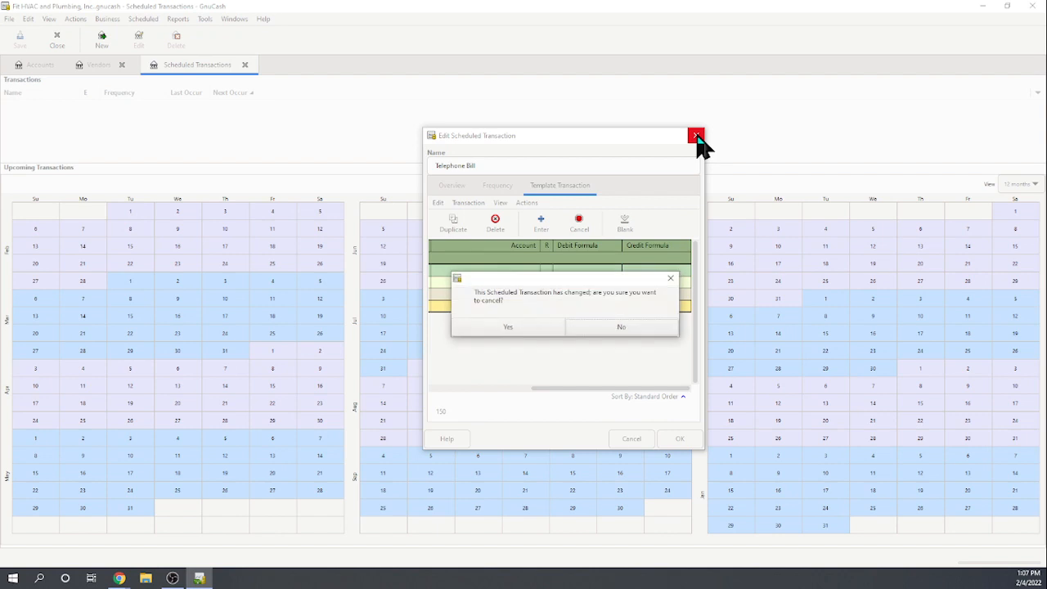
pyautogui.click(518, 333)
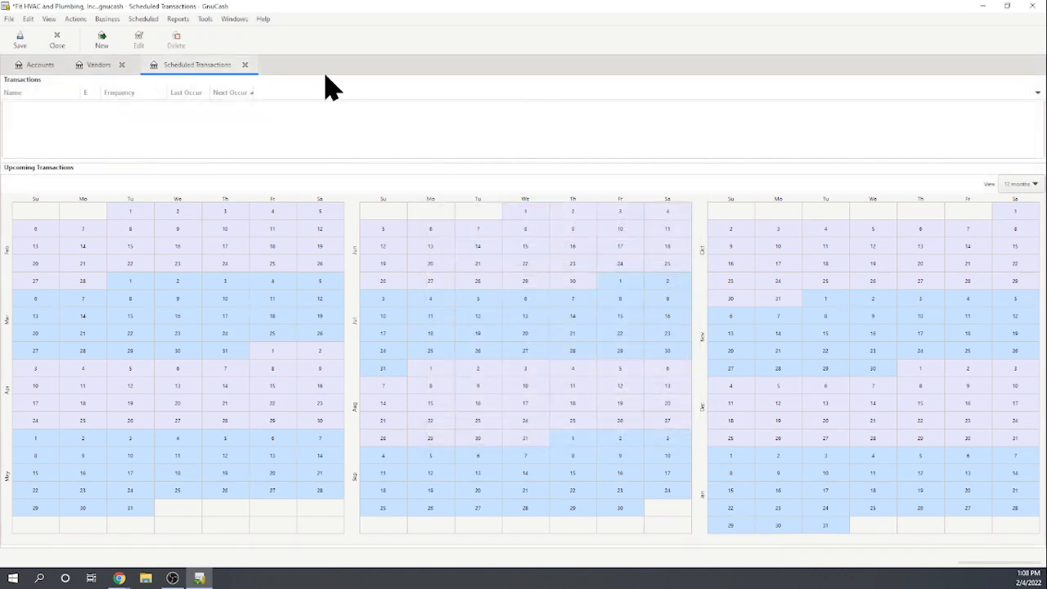
pyautogui.click(244, 65)
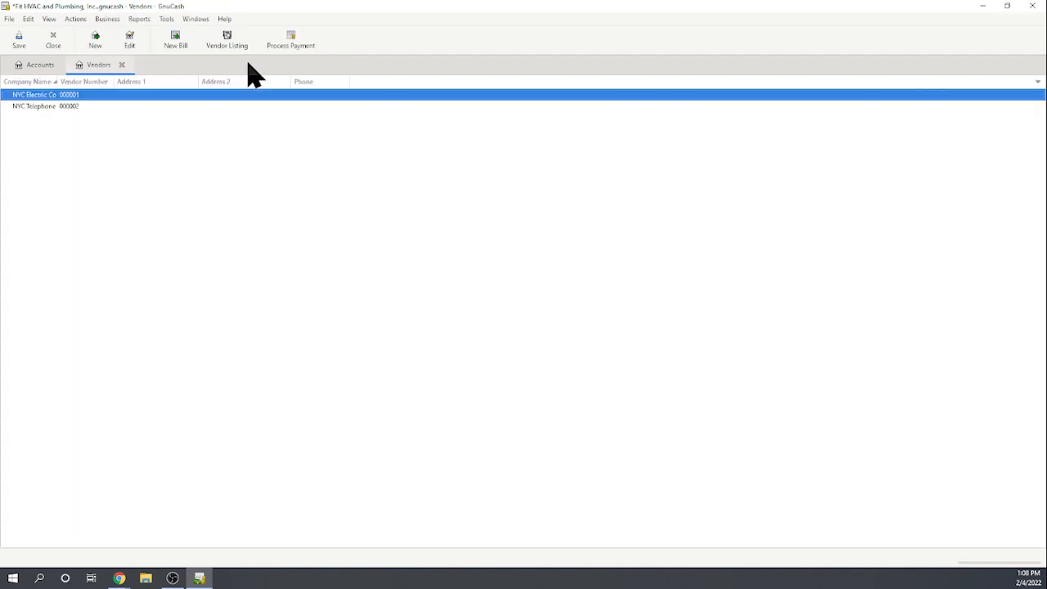
# Open the General Journal and enter NYC Telephone Co as the description of a new transaction dated 02/04/2022.
pyautogui.click(107, 19)
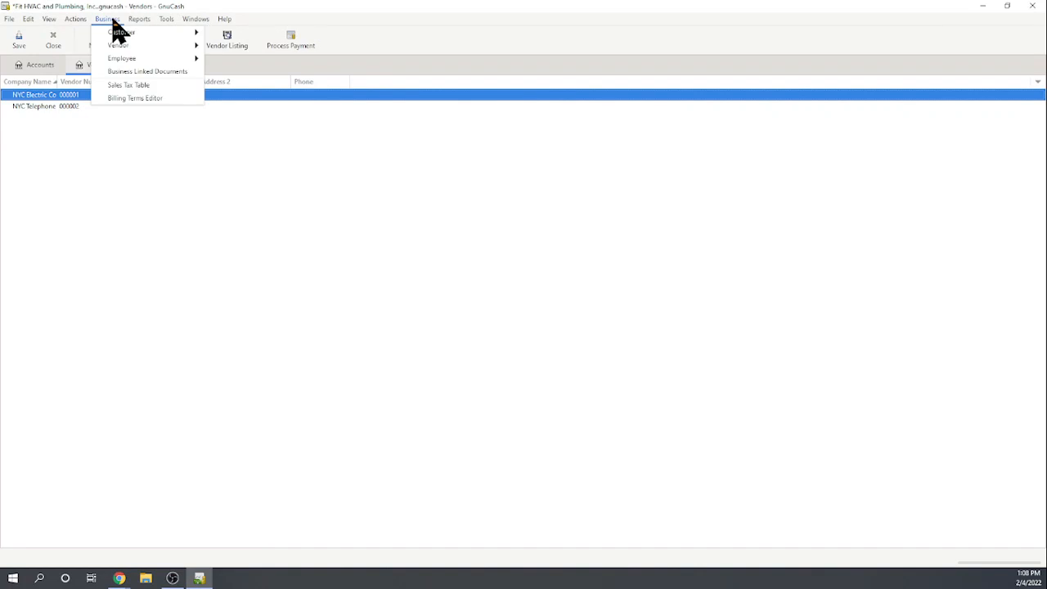
pyautogui.moveTo(129, 25)
pyautogui.moveTo(164, 24)
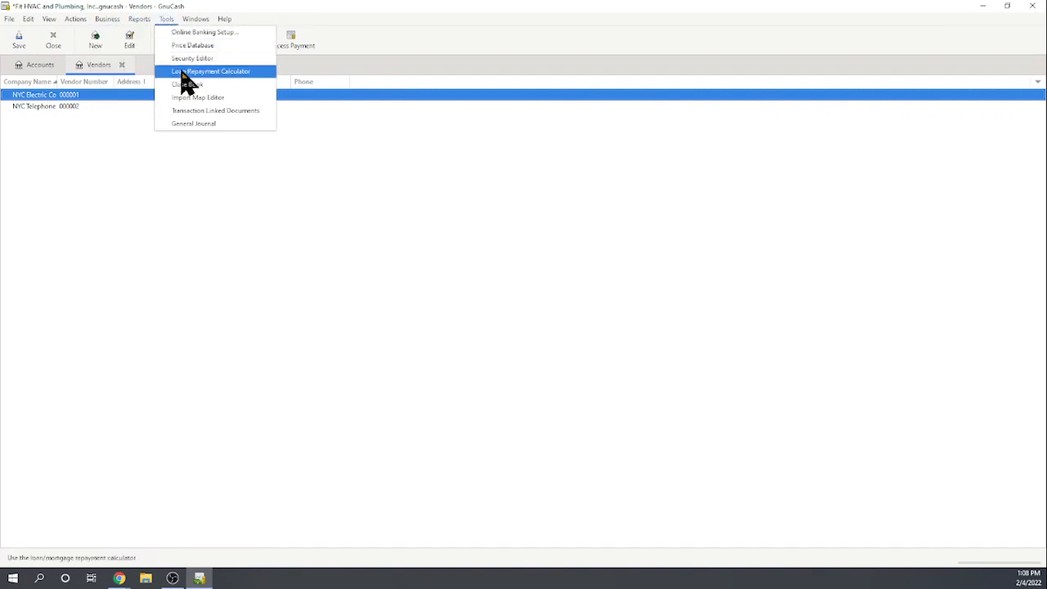
pyautogui.click(201, 124)
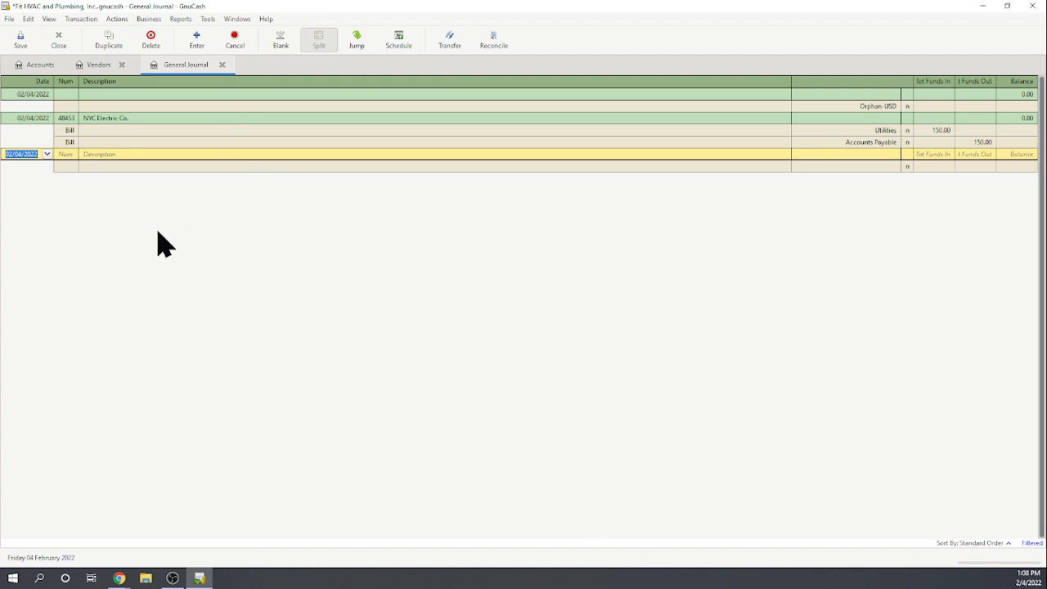
pyautogui.press('Tab')
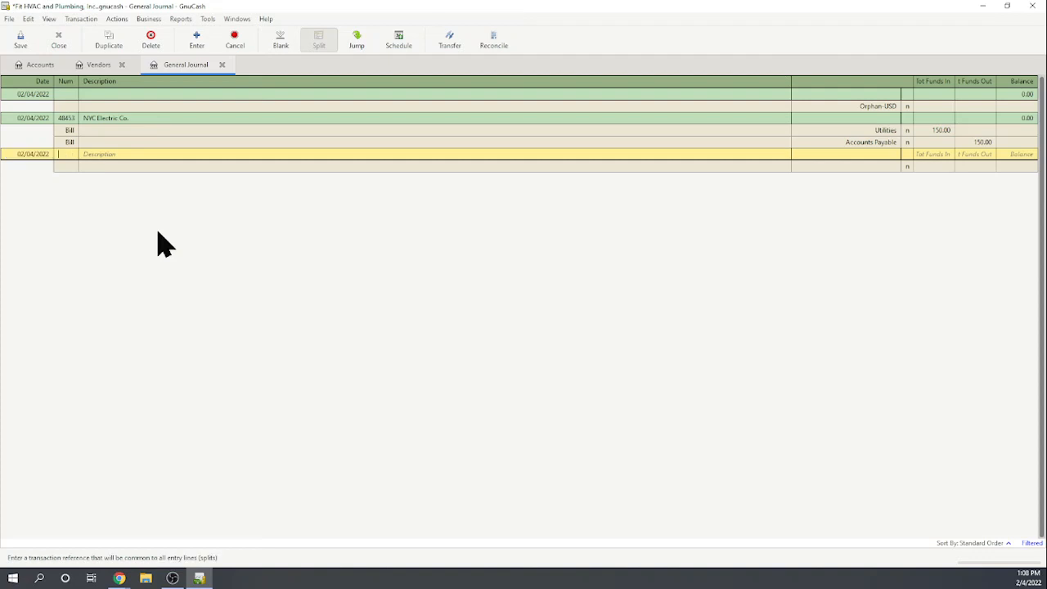
pyautogui.press('Tab')
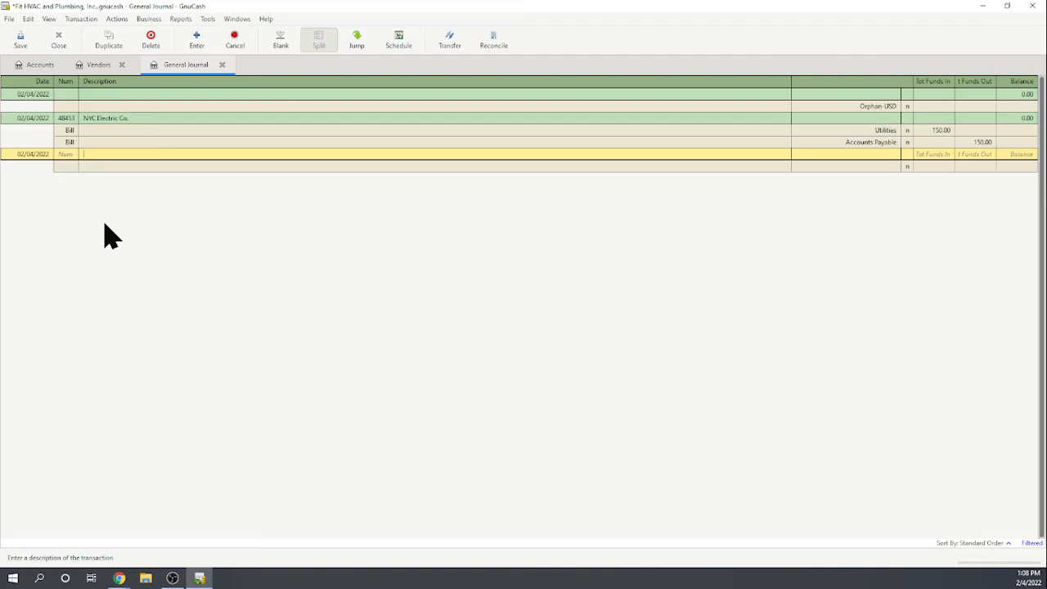
pyautogui.write('NYC Telephone Co')
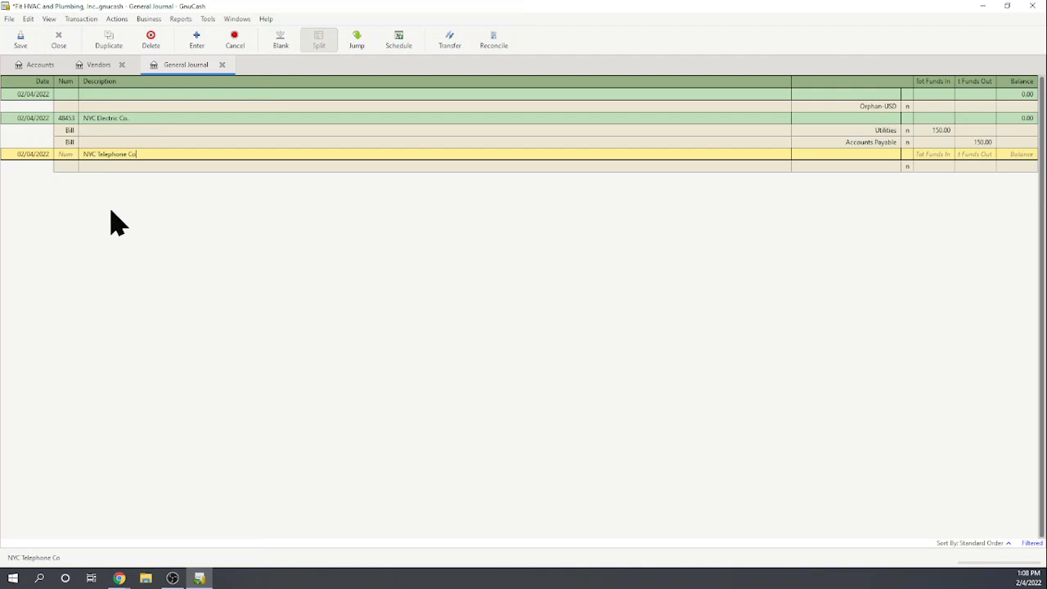
pyautogui.click(65, 168)
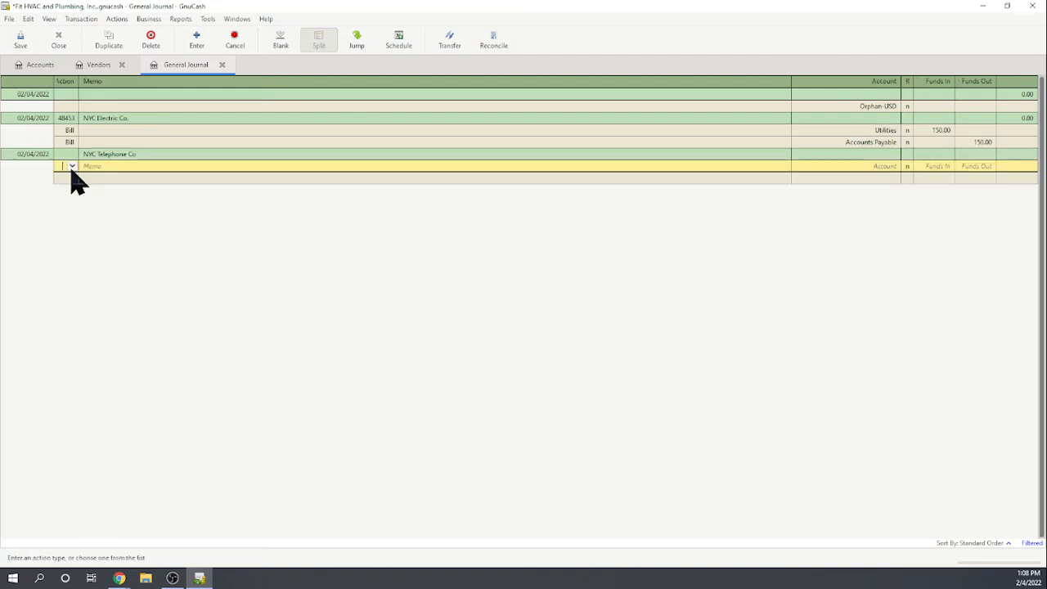
pyautogui.click(72, 168)
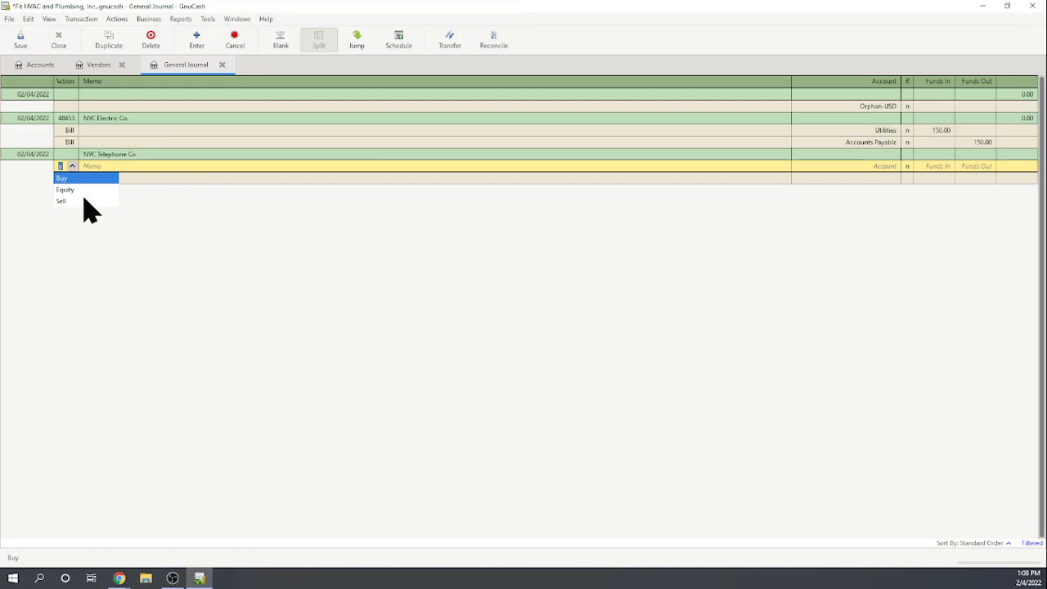
pyautogui.click(63, 179)
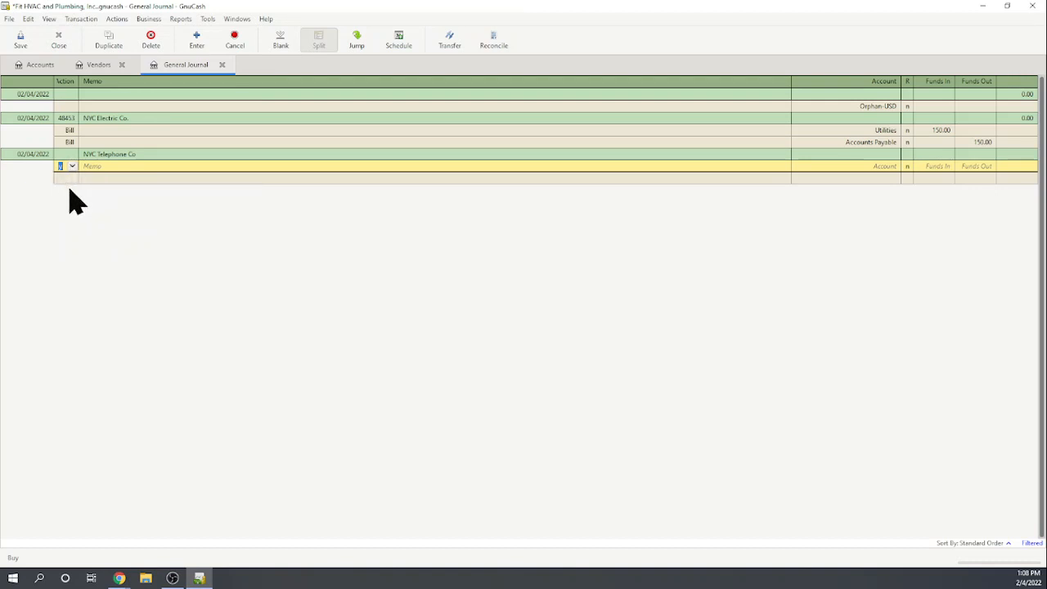
pyautogui.press('BackSpace')
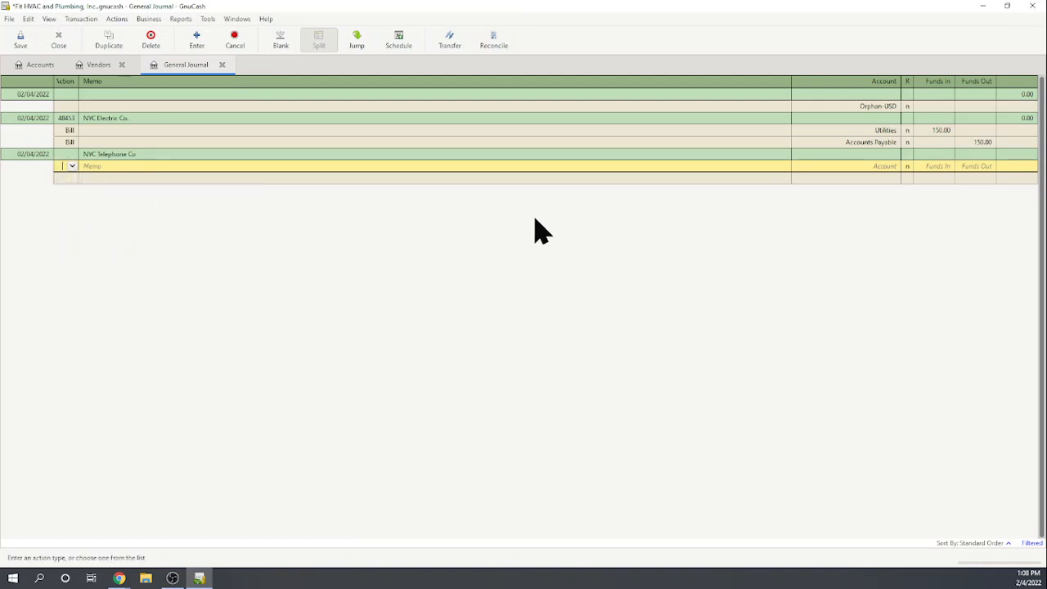
# Assign the first split of the NYC Telephone Co transaction to Utilities with 150.00 as funds in.
pyautogui.click(845, 166)
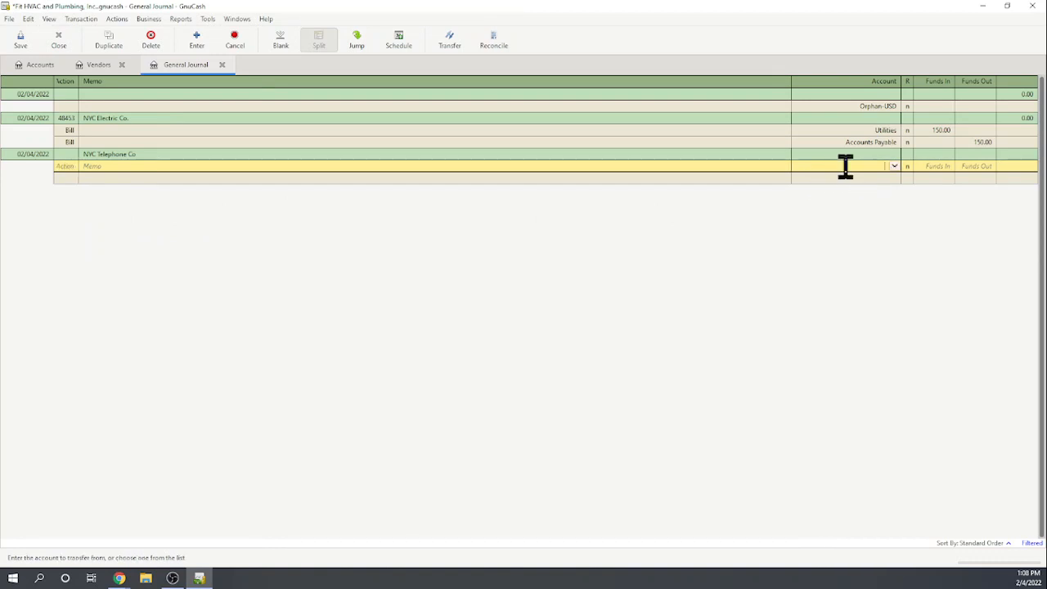
pyautogui.write('Utilities')
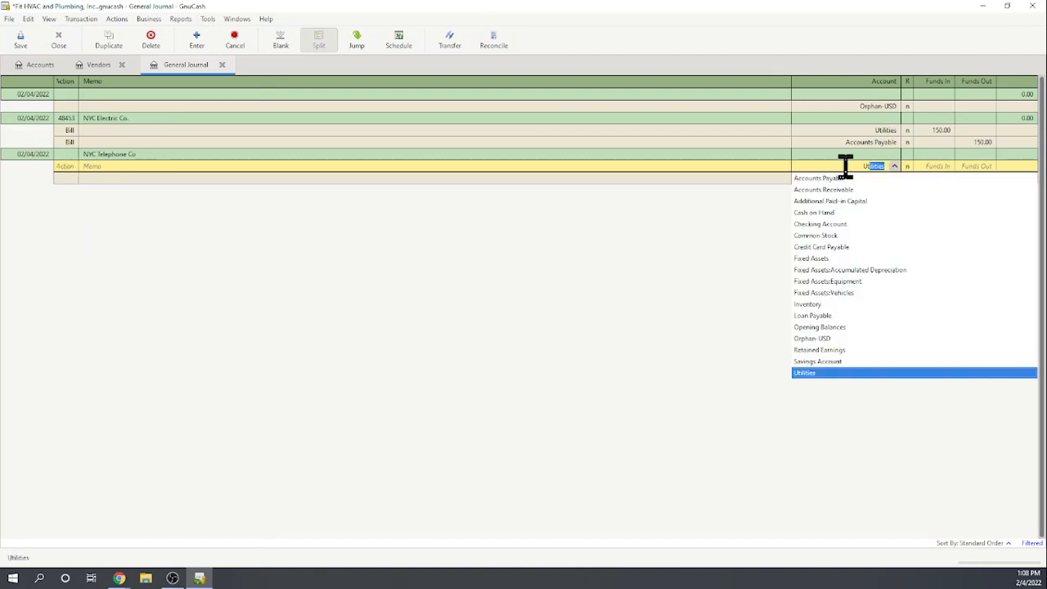
pyautogui.click(814, 377)
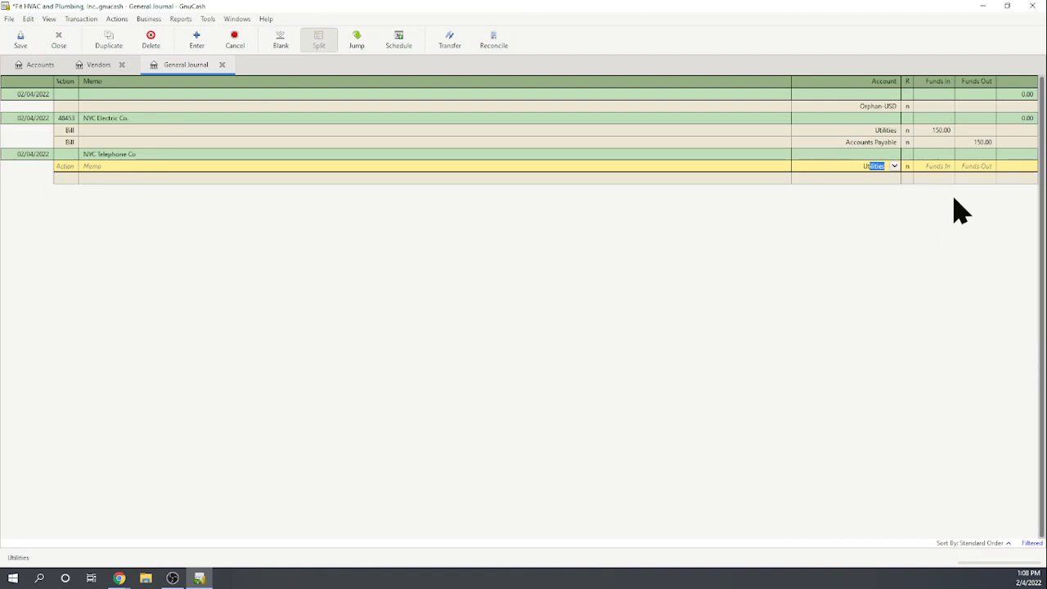
pyautogui.click(939, 167)
pyautogui.write('0')
pyautogui.press('Return')
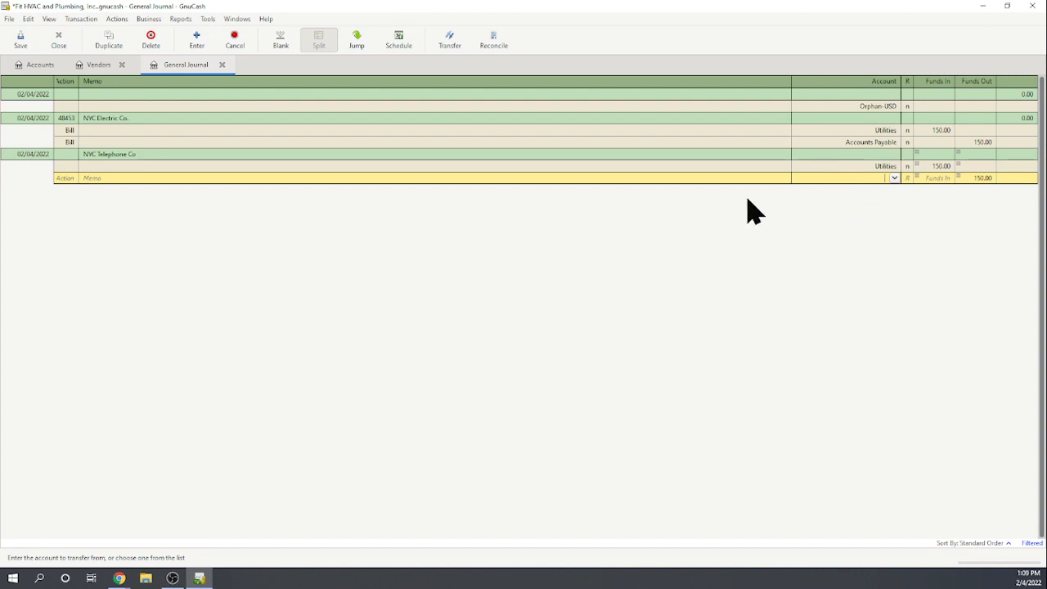
# Assign the balancing 150.00 funds-out split of the NYC Telephone Co transaction to Checking Account.
pyautogui.write('Checking Account')
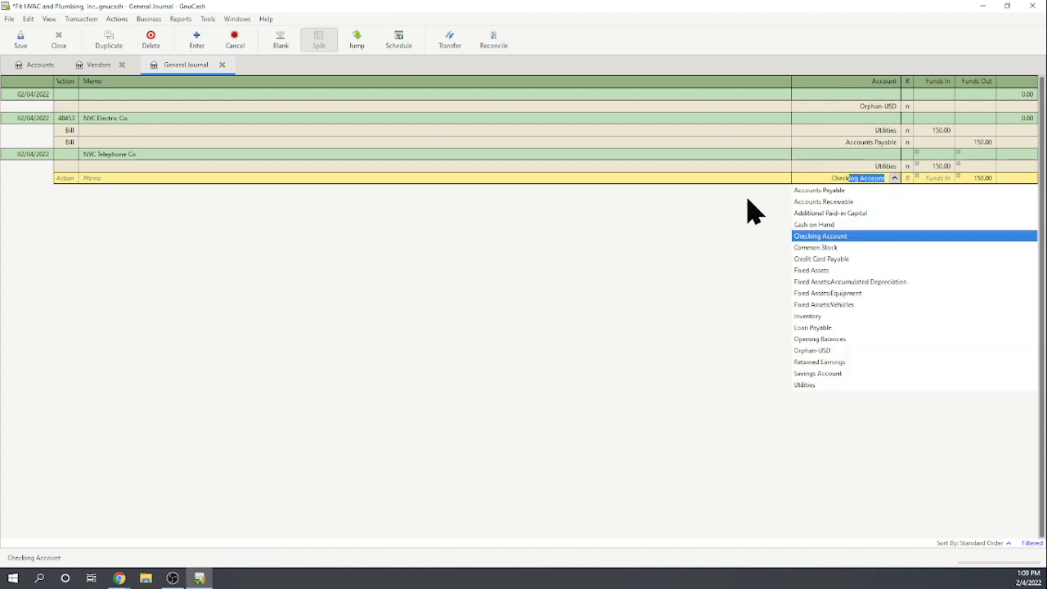
pyautogui.click(830, 236)
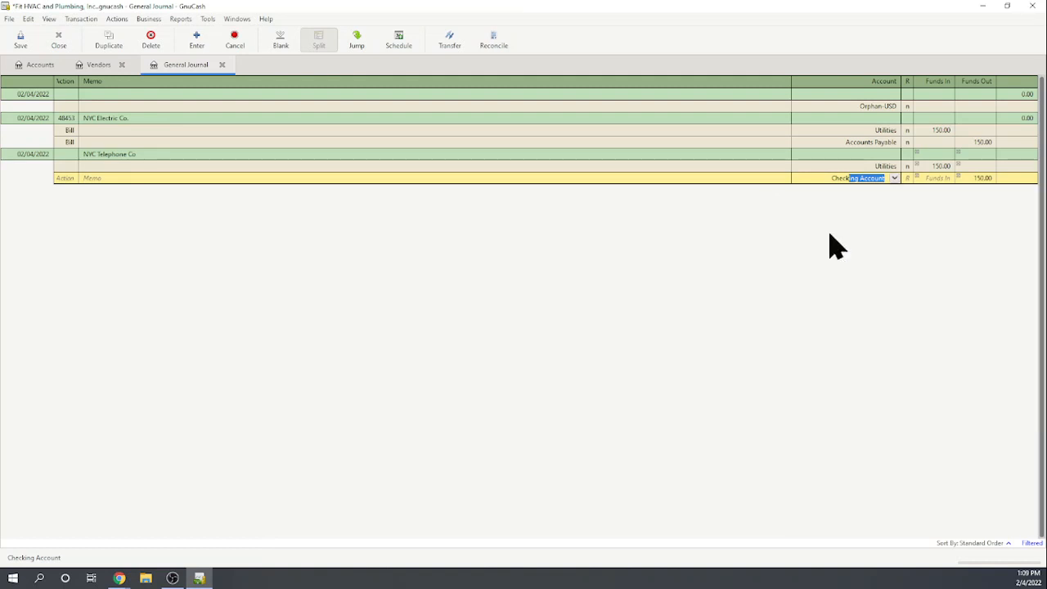
pyautogui.click(724, 164)
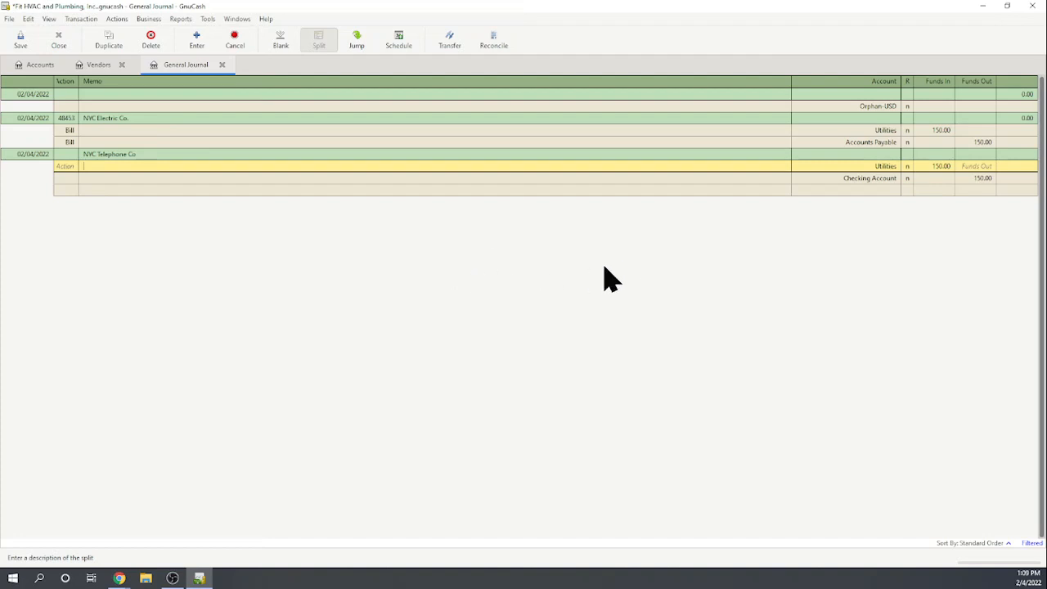
# Save the book, including the pending NYC Telephone Co transaction in the General Journal.
pyautogui.click(397, 143)
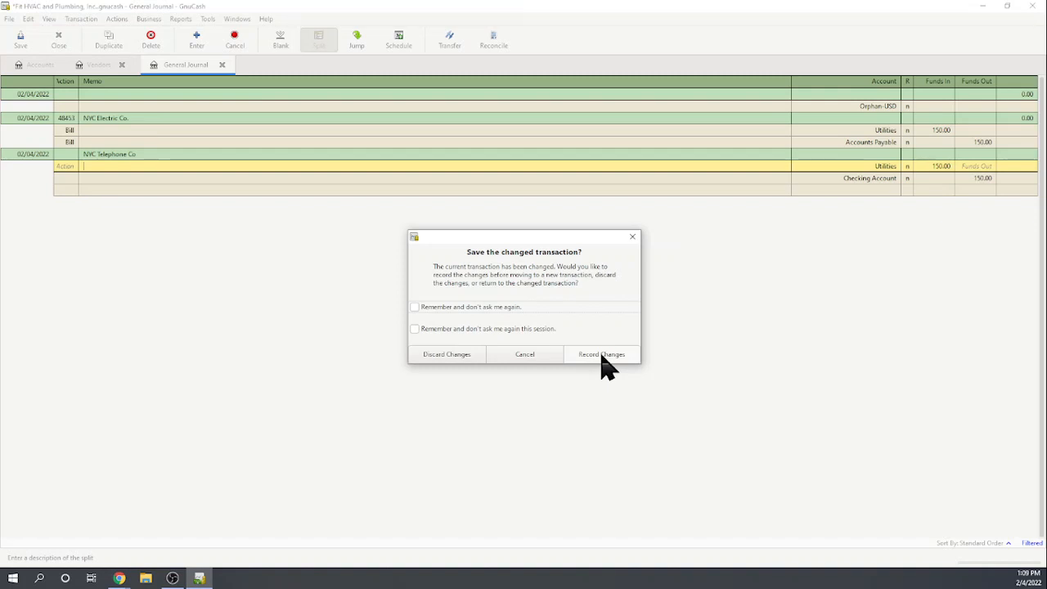
pyautogui.click(529, 358)
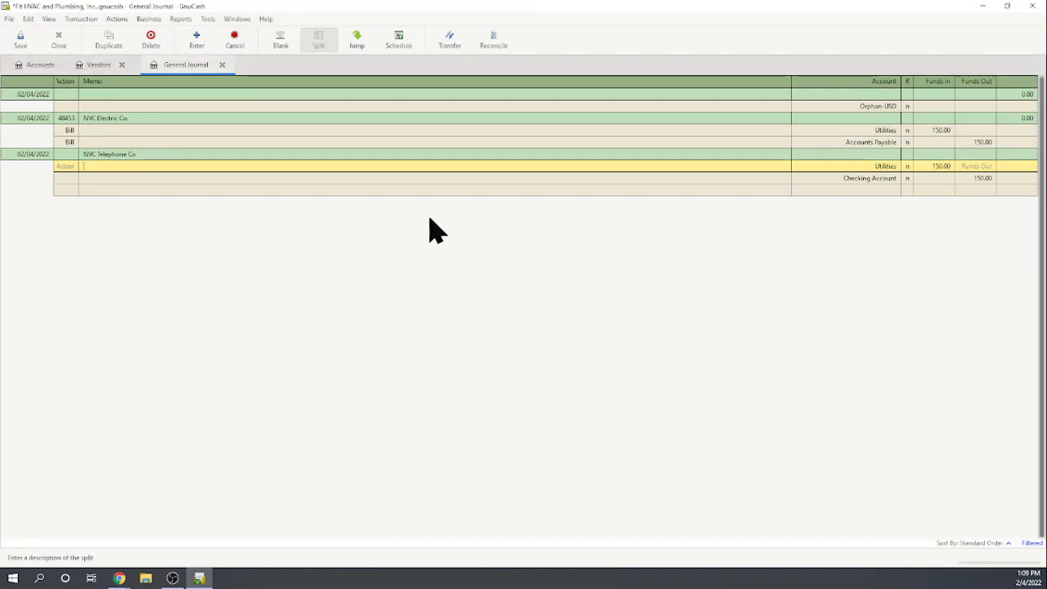
pyautogui.click(22, 43)
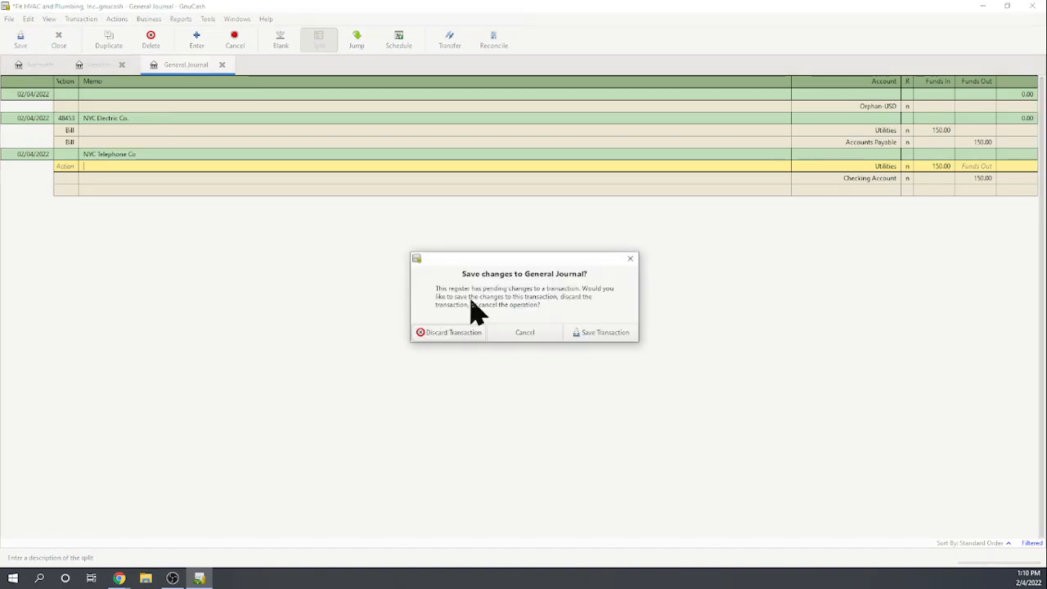
pyautogui.click(609, 335)
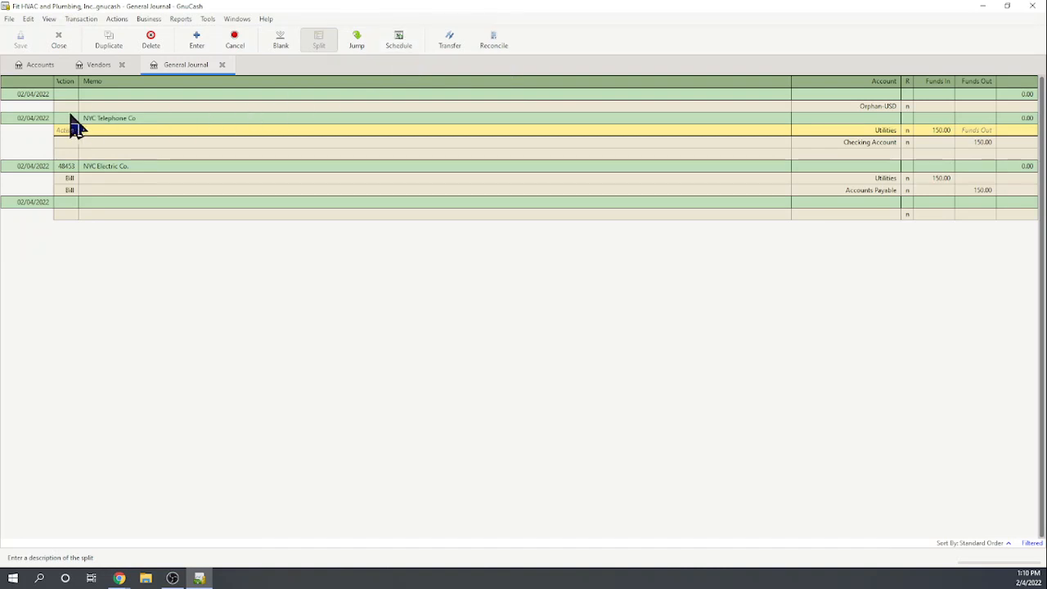
# Create a scheduled transaction from the NYC Telephone Co entry, recurring monthly from 03/04/2022 without an end date.
pyautogui.click(99, 118)
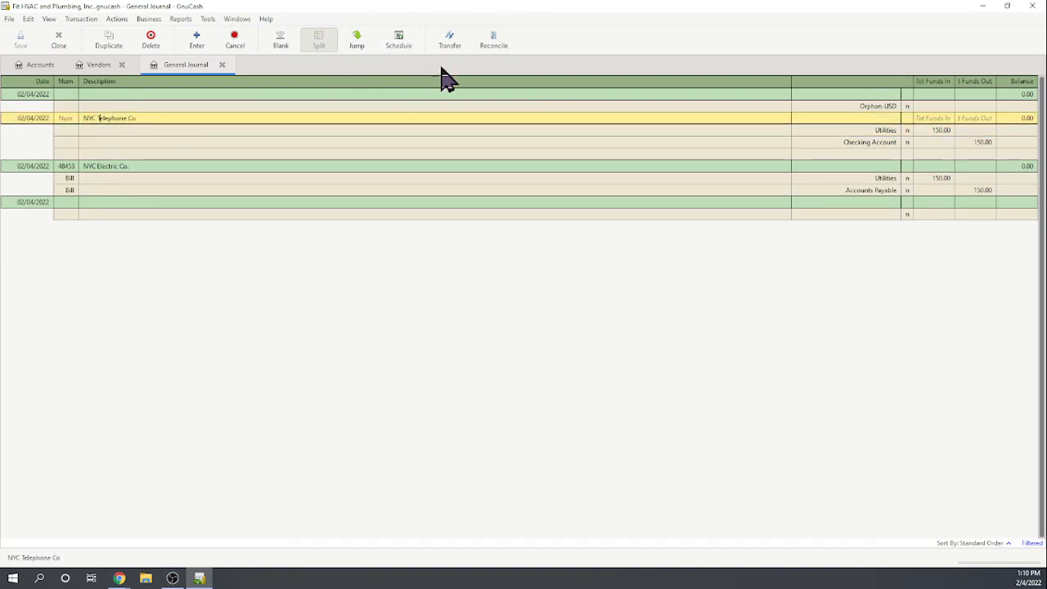
pyautogui.click(398, 41)
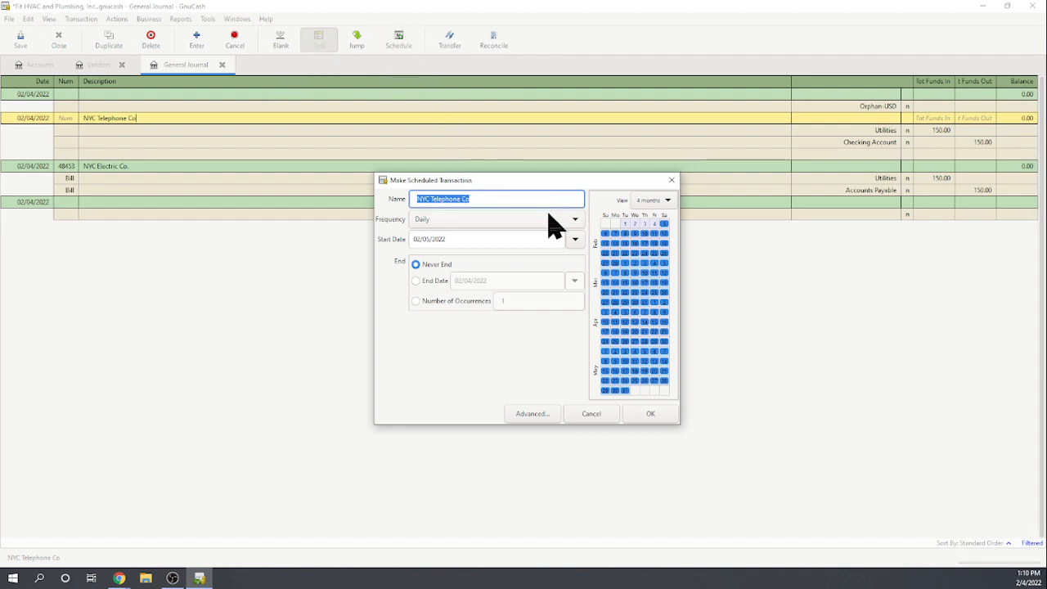
pyautogui.click(571, 219)
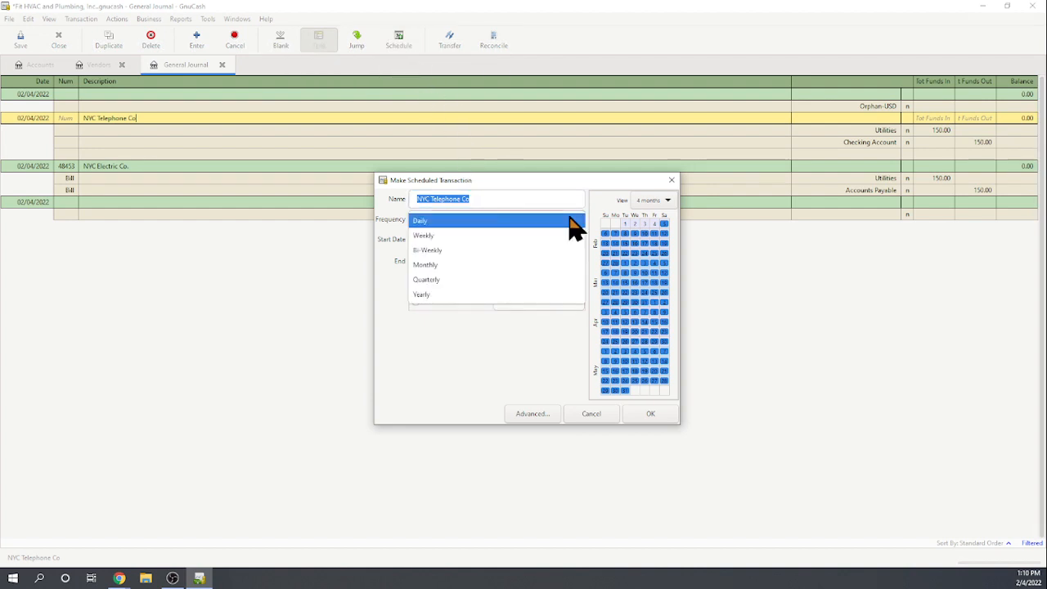
pyautogui.click(472, 266)
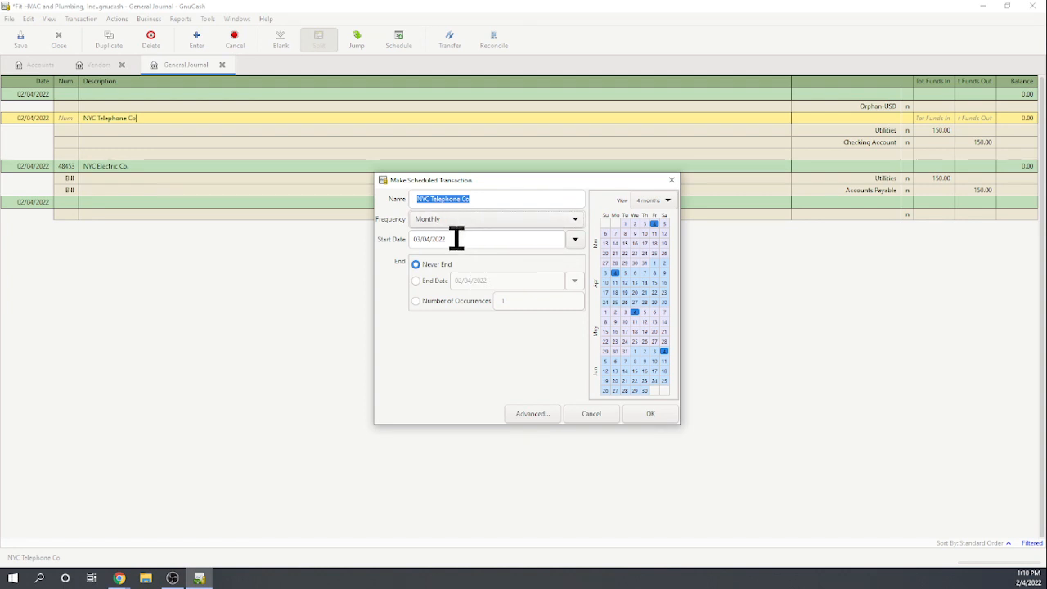
pyautogui.click(650, 414)
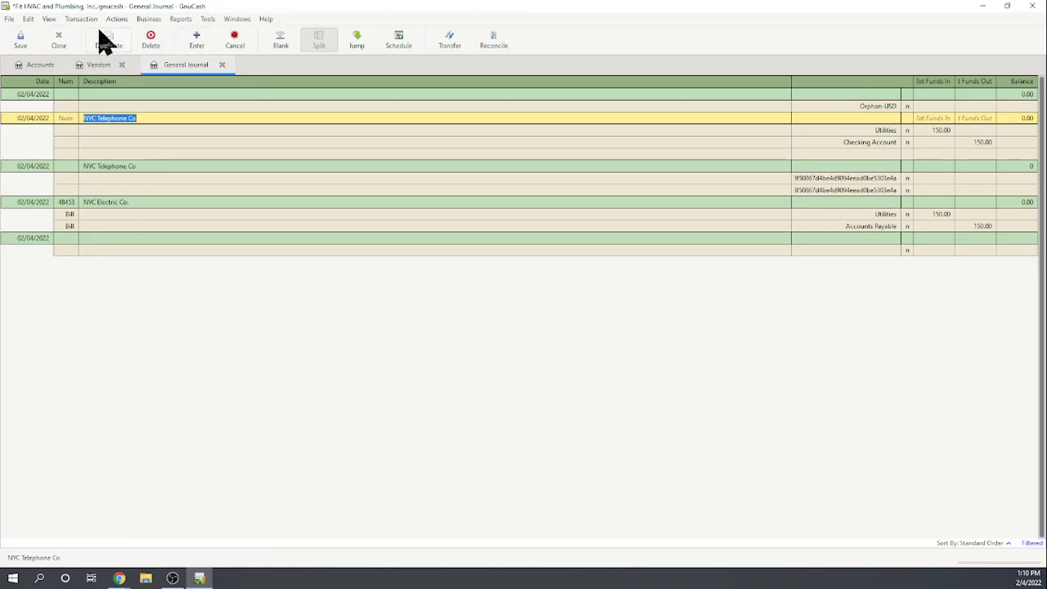
# Check the NYC Telephone Co schedule and its upcoming dates in the Scheduled Transaction Editor, and close that page.
pyautogui.click(149, 18)
pyautogui.moveTo(169, 61)
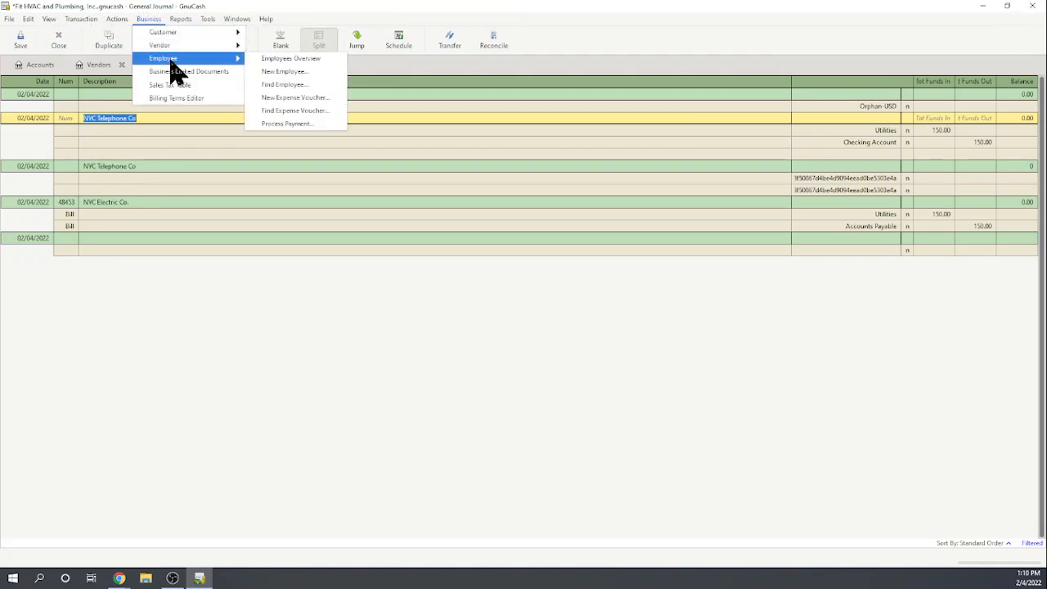
pyautogui.click(117, 19)
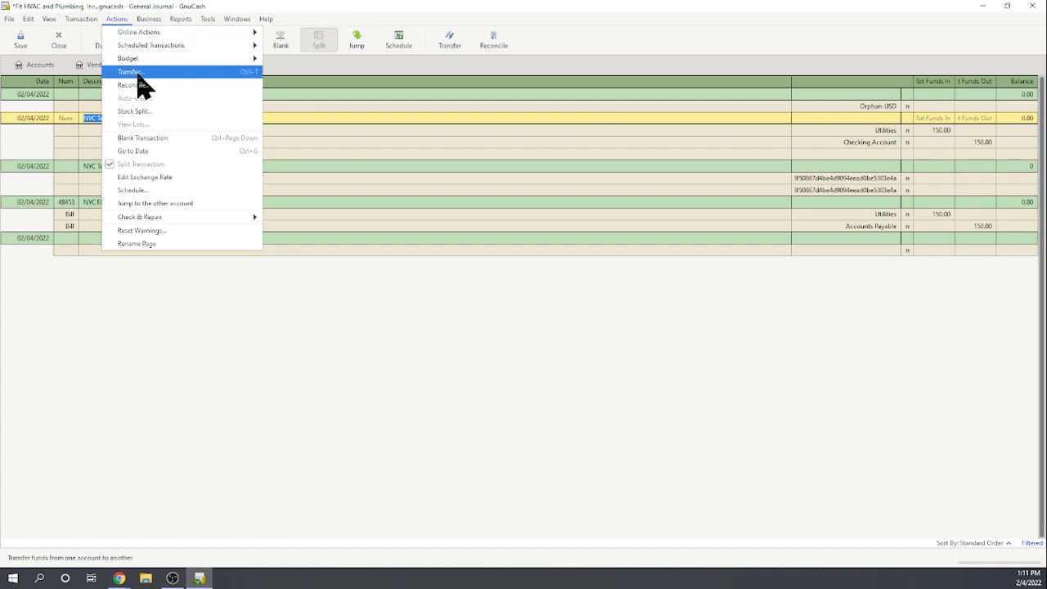
pyautogui.moveTo(158, 47)
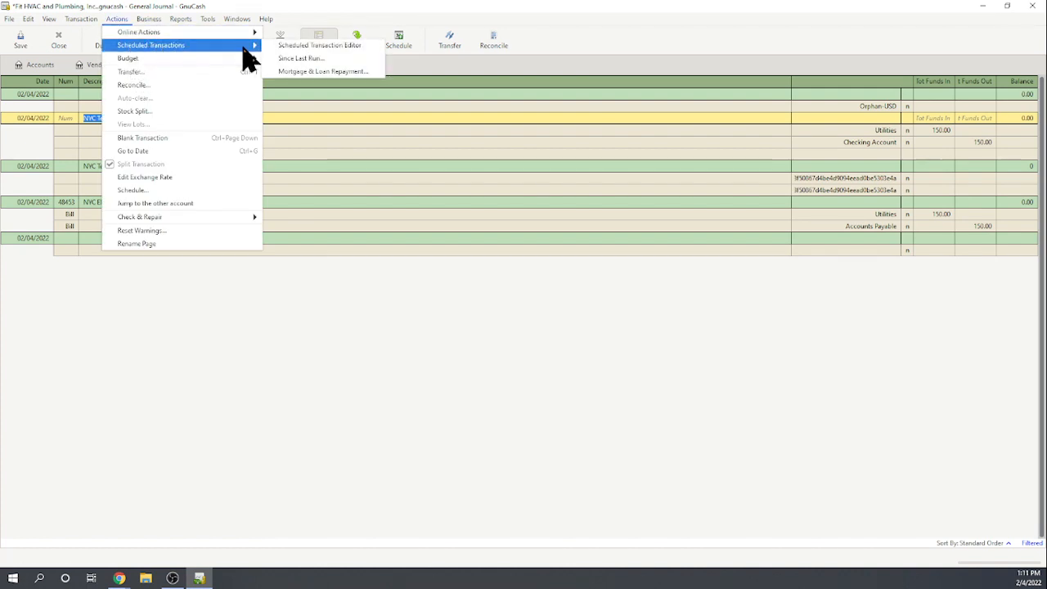
pyautogui.click(299, 47)
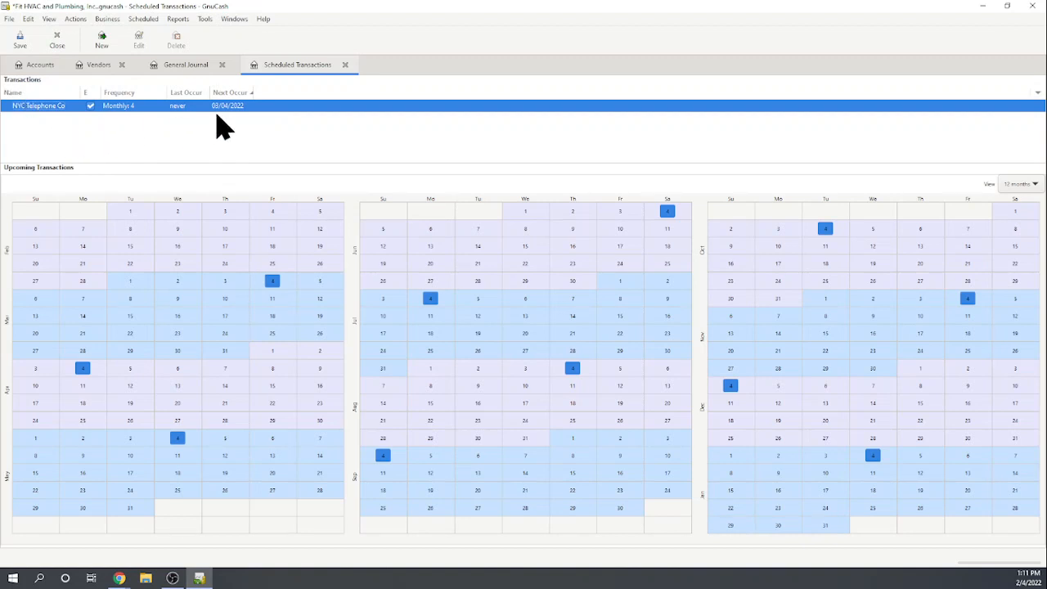
pyautogui.click(345, 65)
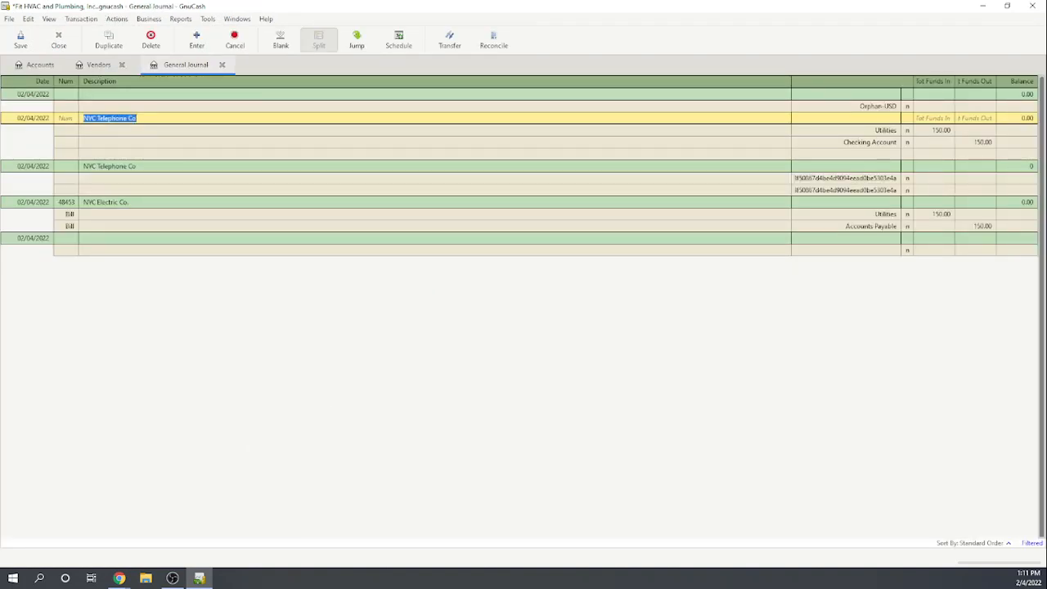
# Close the General Journal and try to start a new bill for the vendor The Widgets Guy.
pyautogui.hotkey('alt', 'Tab')
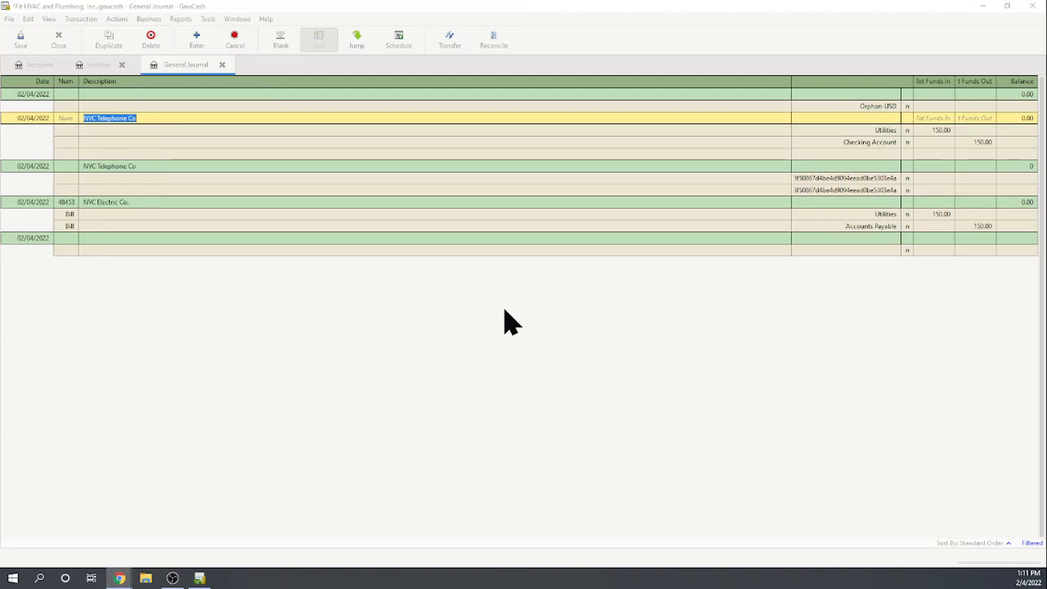
pyautogui.click(222, 65)
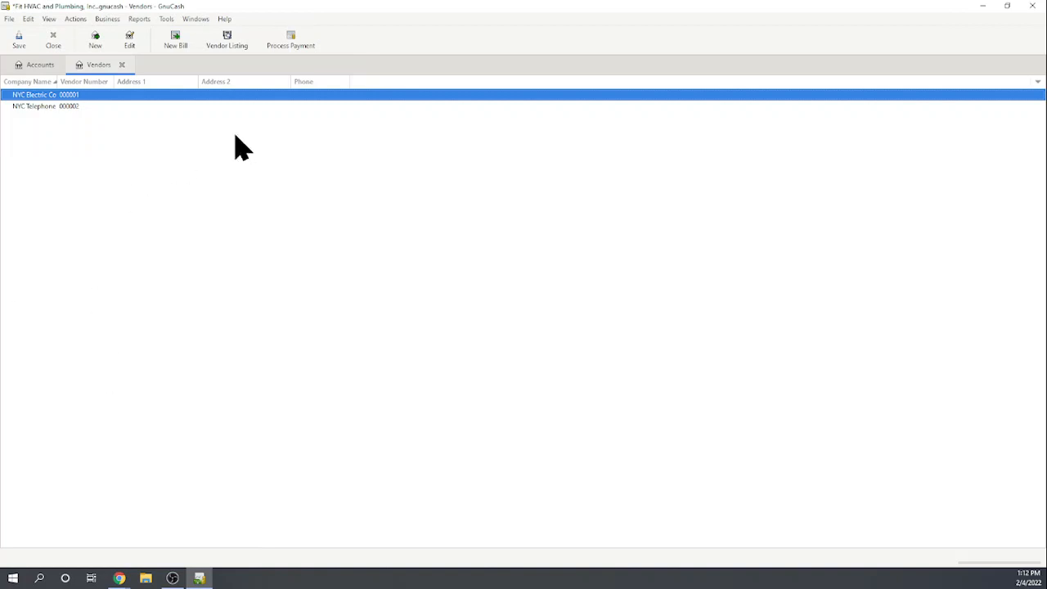
pyautogui.click(177, 41)
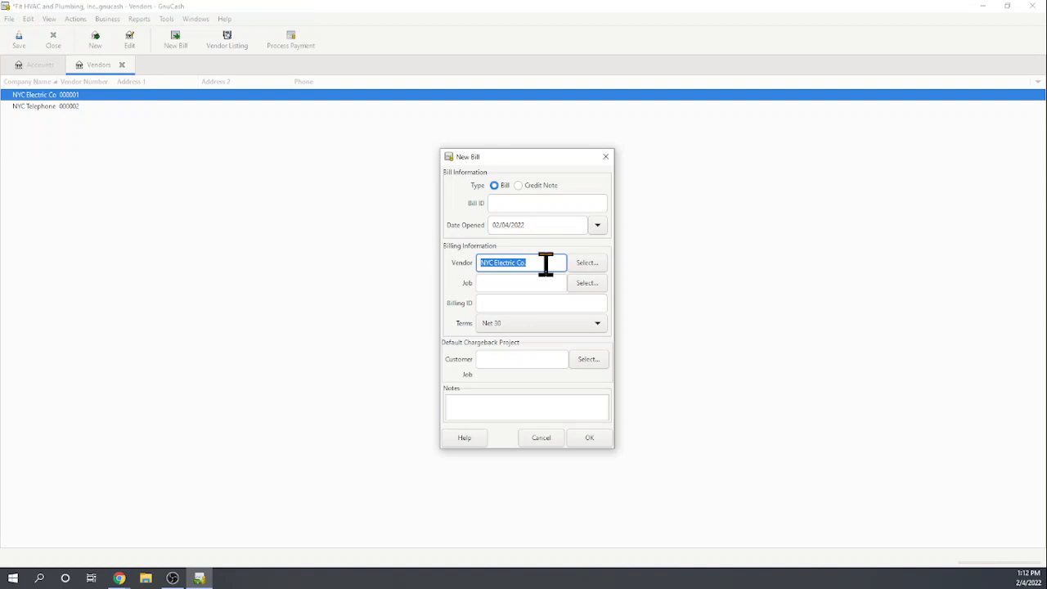
pyautogui.write('The Widgets Guy')
pyautogui.click(533, 300)
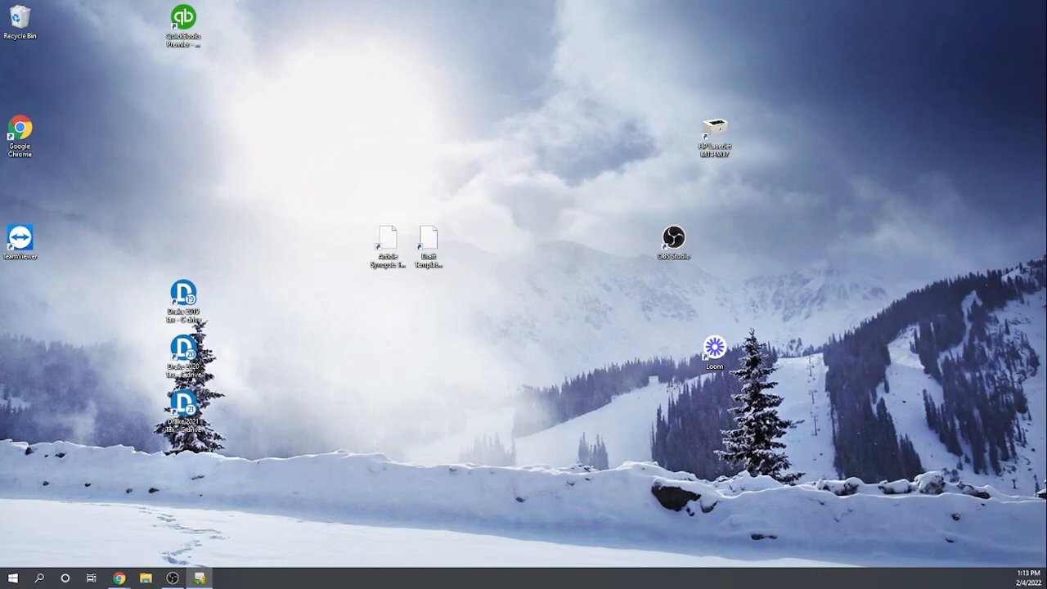
# Open the locked Fit HVAC and Plumbing book anyway and bring up the vendors overview.
pyautogui.moveTo(140, 393); pyautogui.dragTo(526, 275)
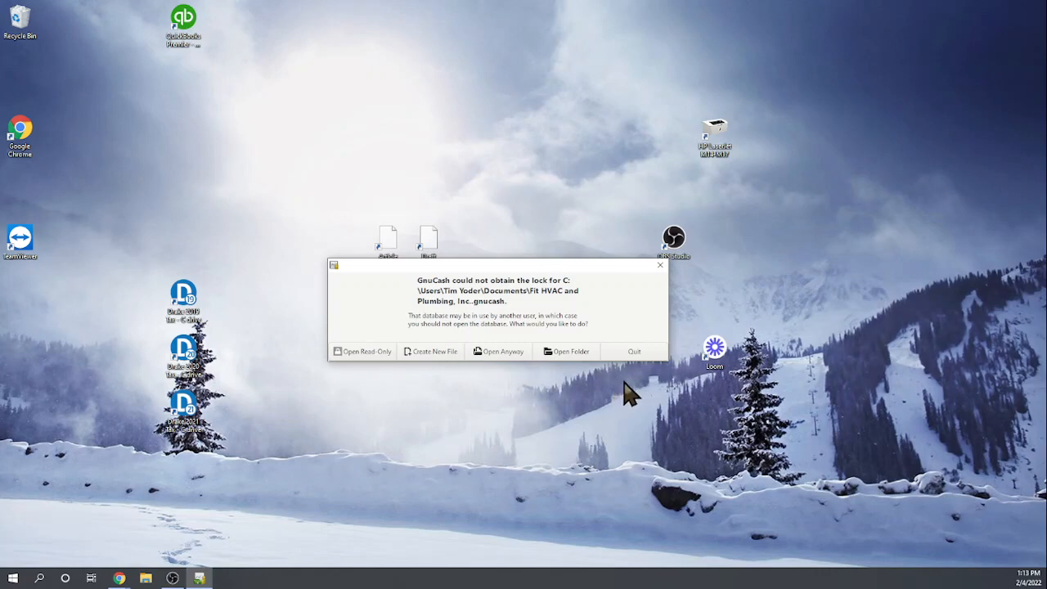
pyautogui.click(507, 353)
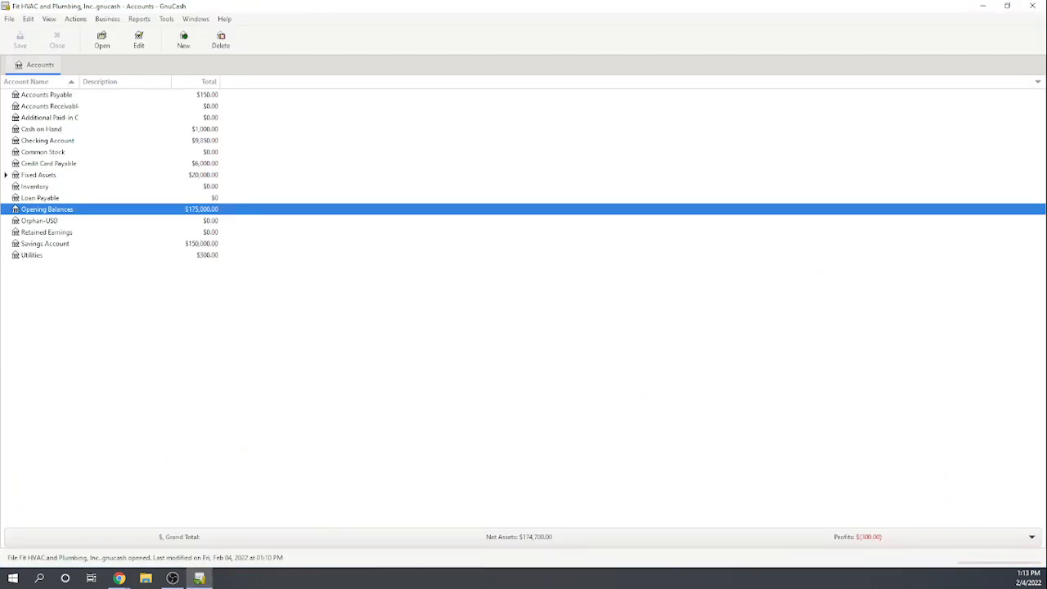
pyautogui.click(108, 19)
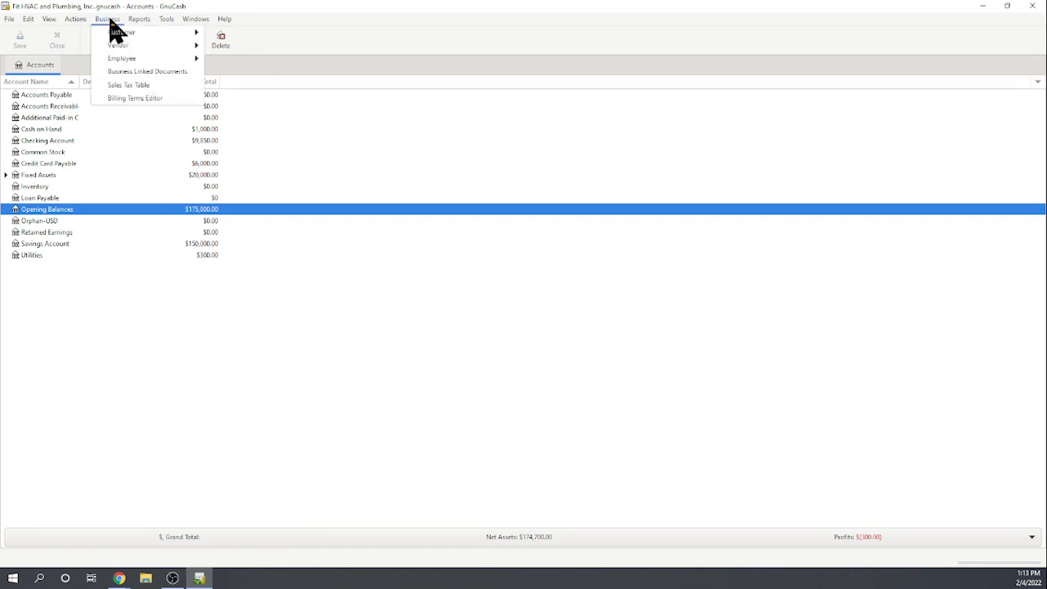
pyautogui.moveTo(118, 34)
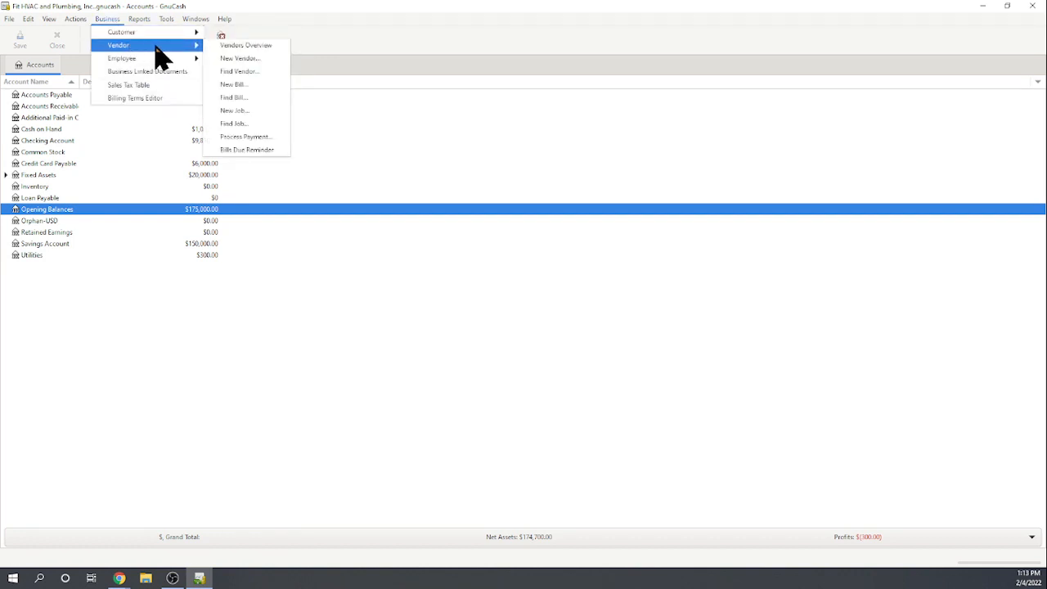
pyautogui.click(238, 46)
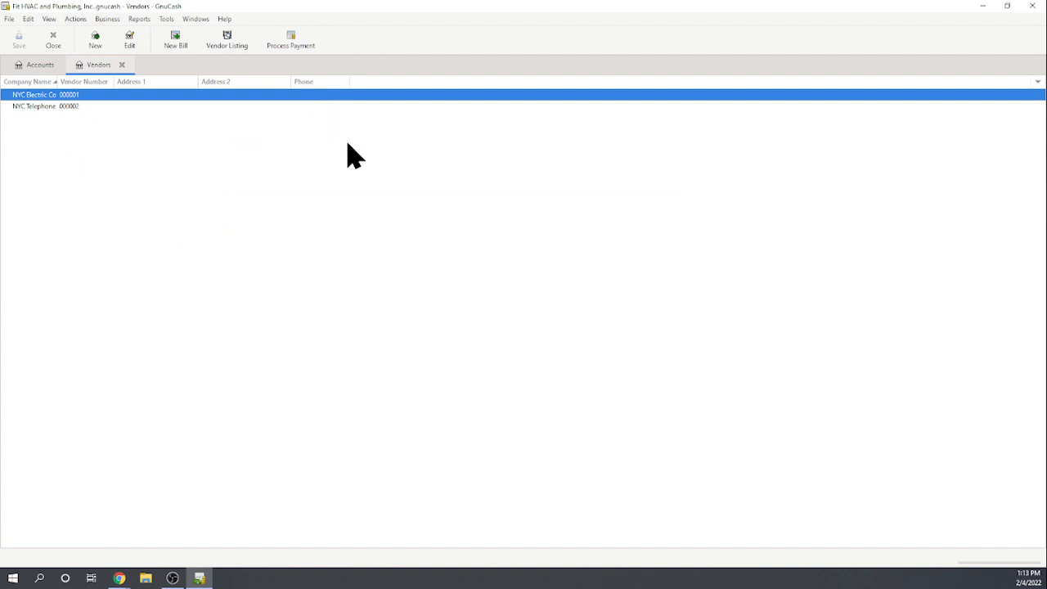
# Create a new vendor with the company name The Widgets Guy and Net 30 payment terms.
pyautogui.click(175, 41)
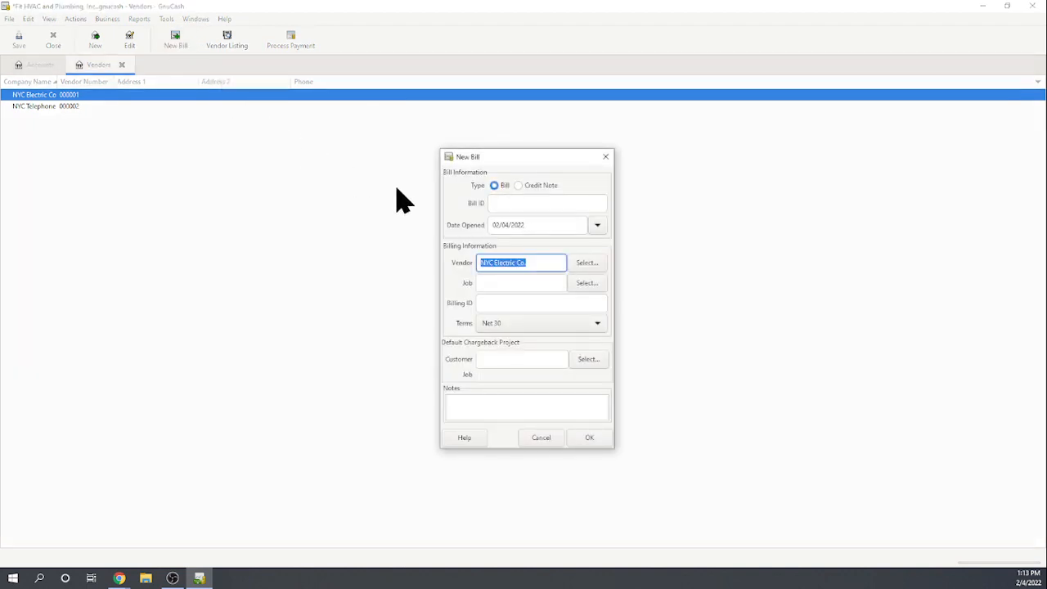
pyautogui.click(605, 156)
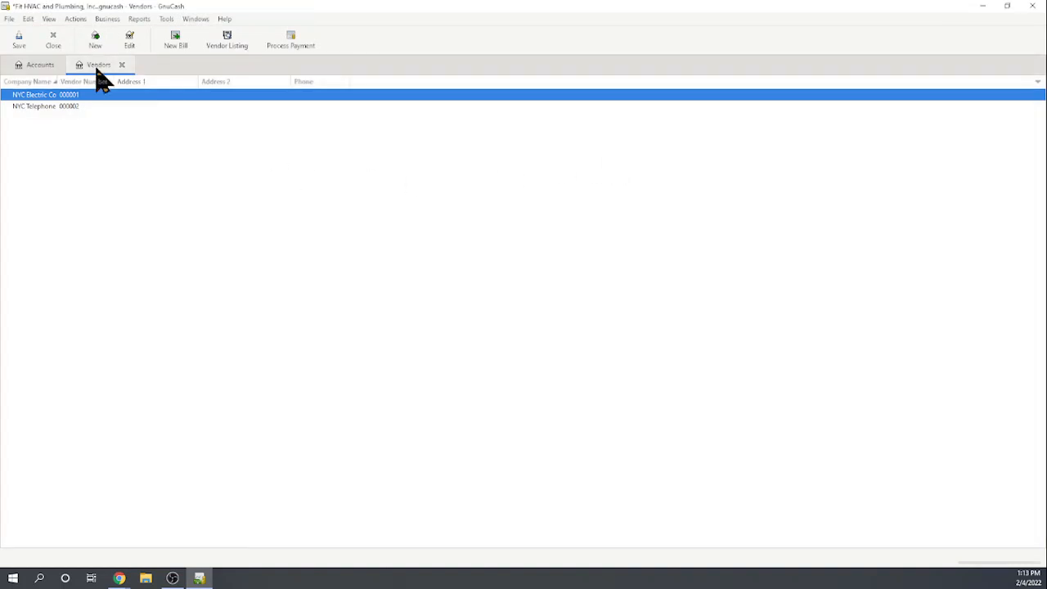
pyautogui.click(98, 41)
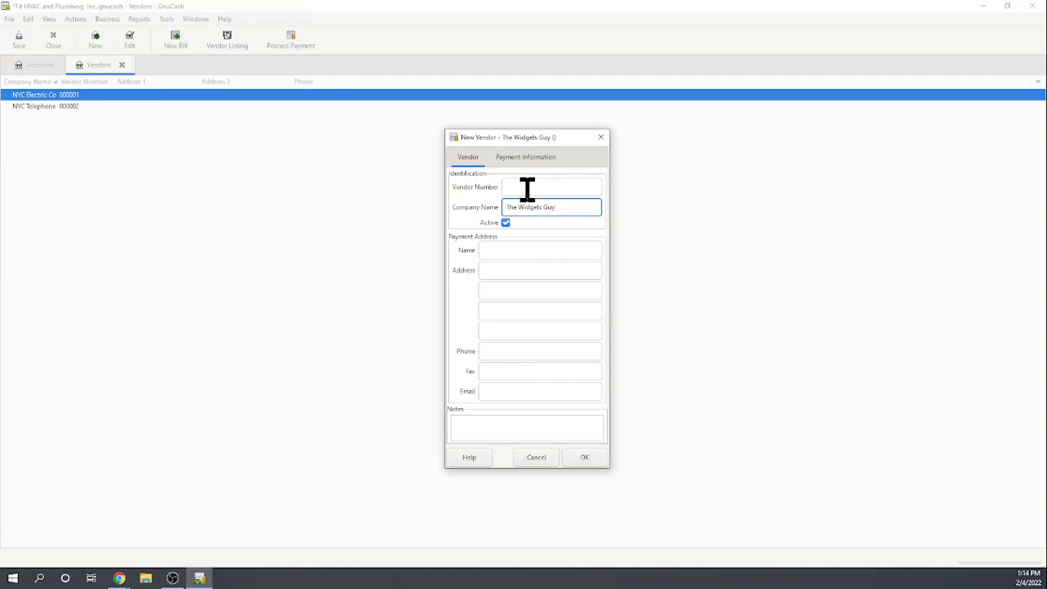
pyautogui.click(516, 156)
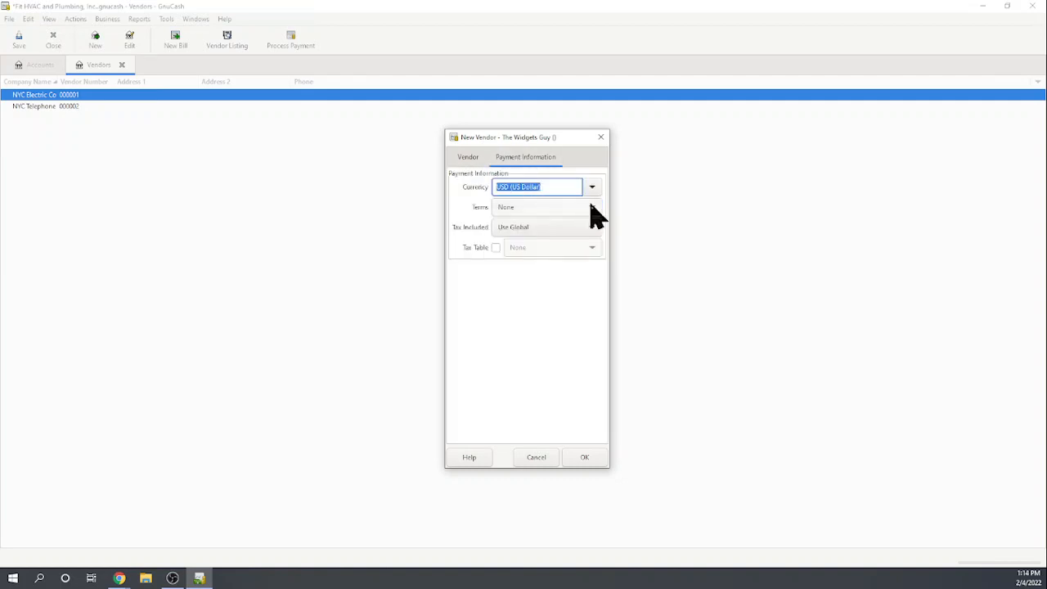
pyautogui.click(590, 210)
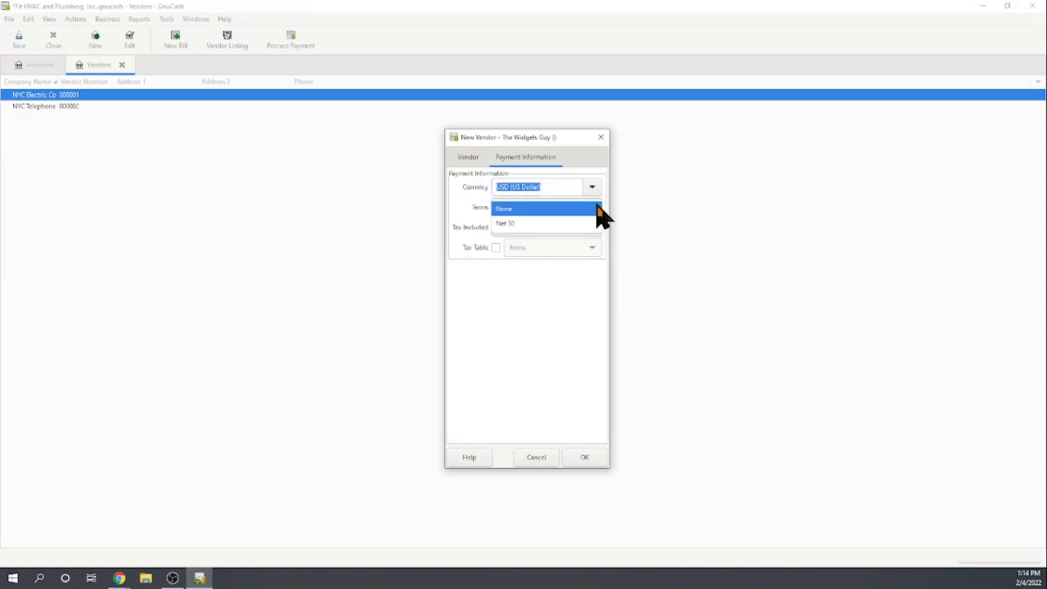
pyautogui.click(548, 224)
pyautogui.click(584, 457)
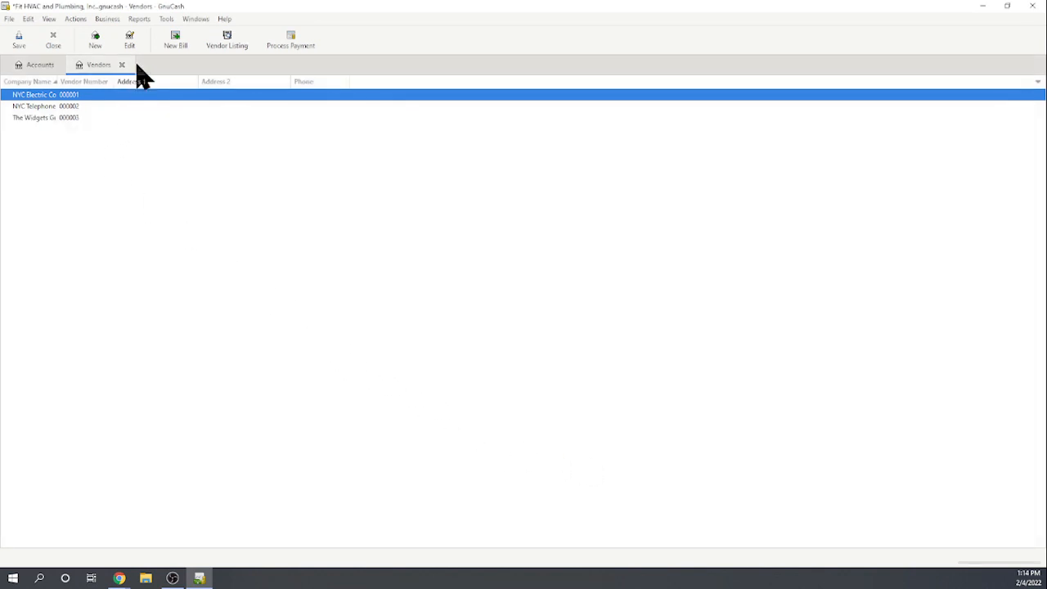
# Create a new bill for the vendor The Widgets Guy, leaving the Bill ID and Billing ID blank.
pyautogui.click(173, 49)
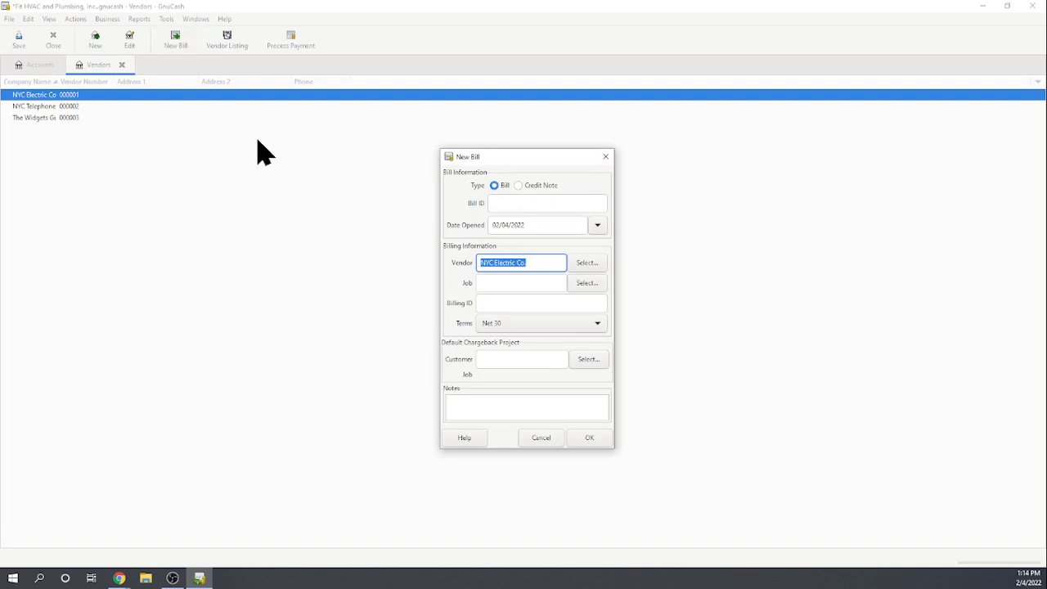
pyautogui.click(506, 202)
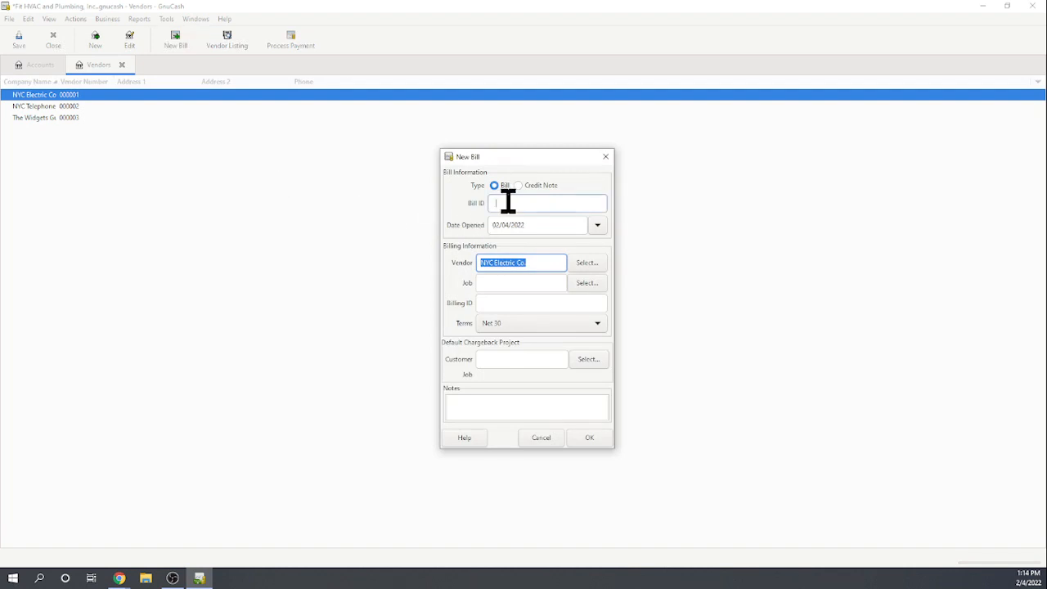
pyautogui.click(528, 264)
pyautogui.write('The')
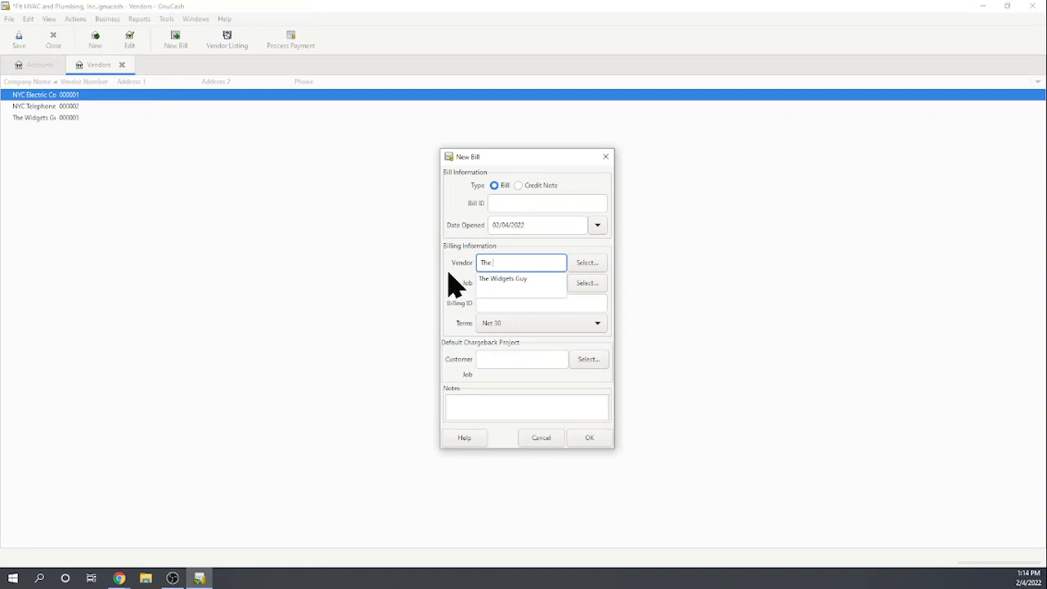
pyautogui.click(511, 278)
pyautogui.click(654, 313)
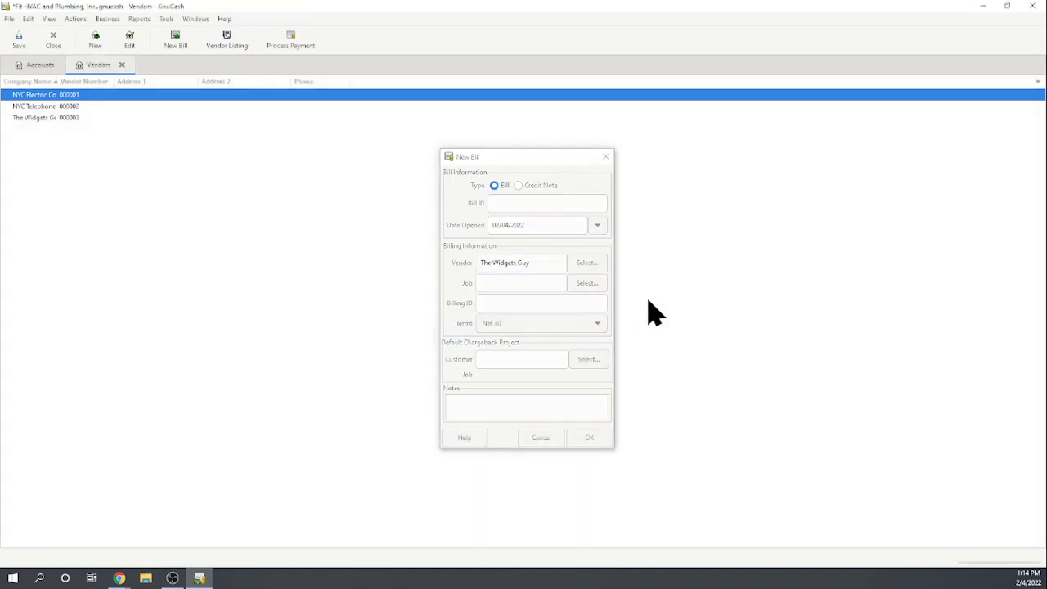
pyautogui.click(538, 301)
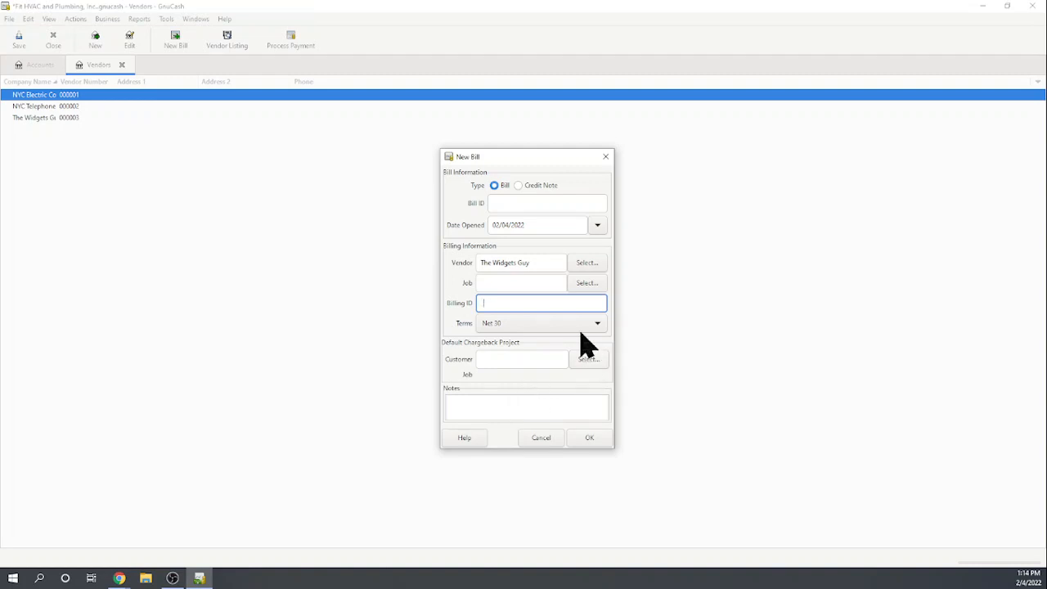
pyautogui.click(592, 436)
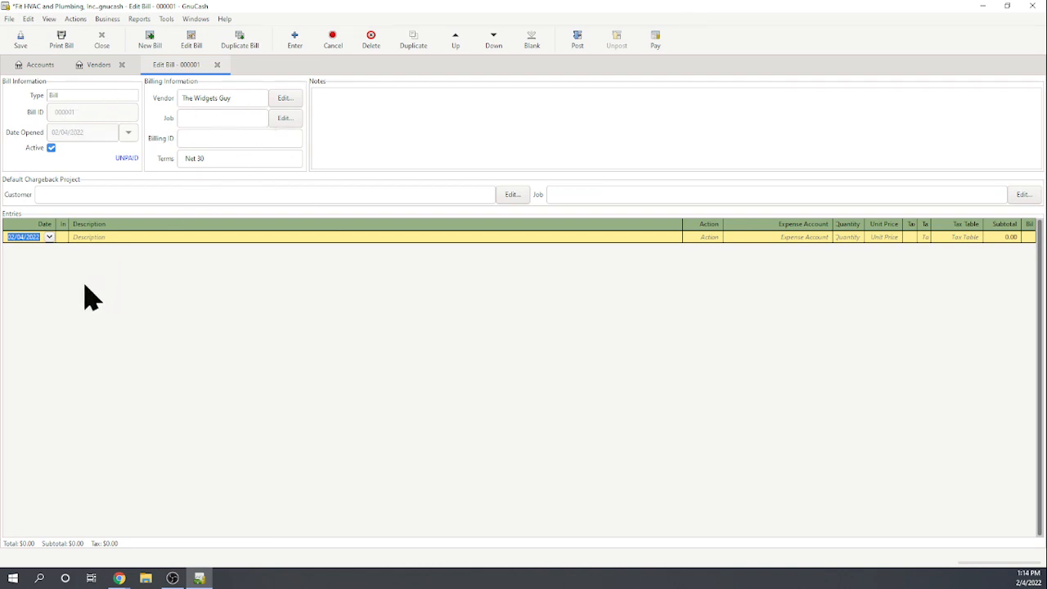
# Enter a bill line described as Plumbing Widgets and assign it to the Inventory account.
pyautogui.press('Tab')
pyautogui.write('Plu')
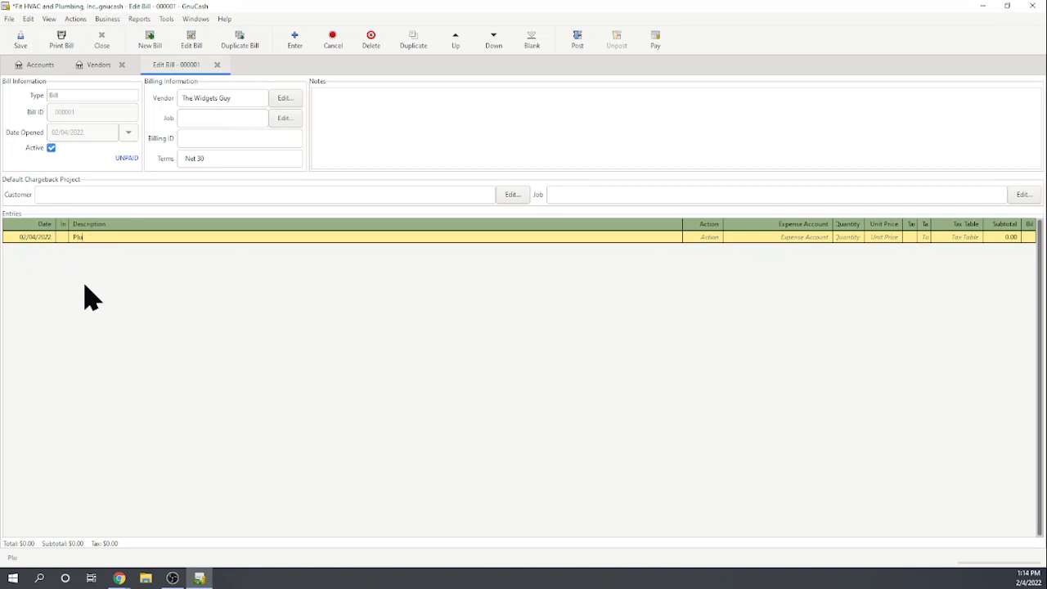
pyautogui.write('mbing Widgets')
pyautogui.press('Tab')
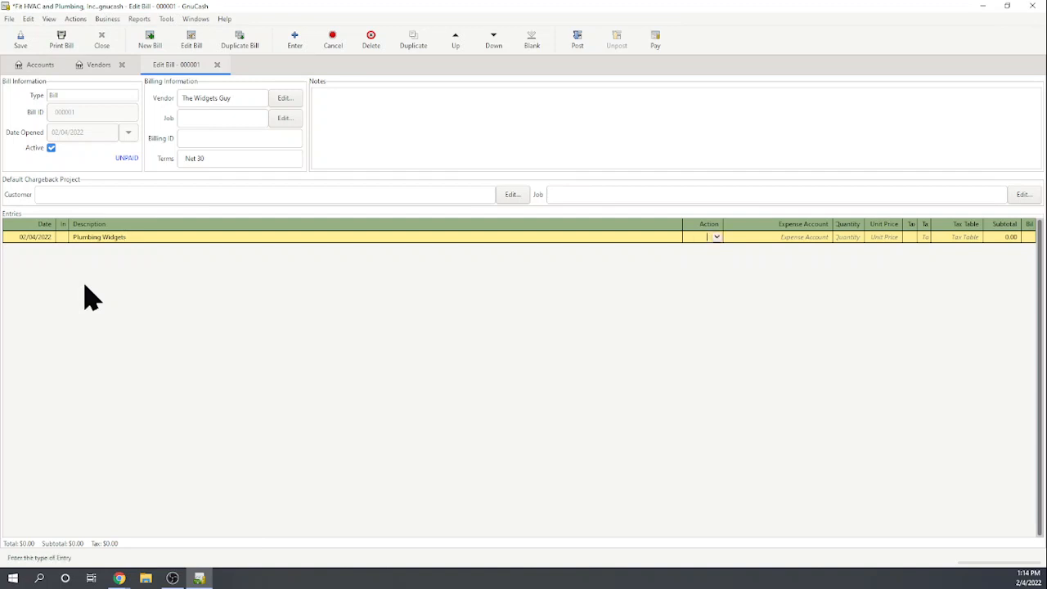
pyautogui.press('Tab')
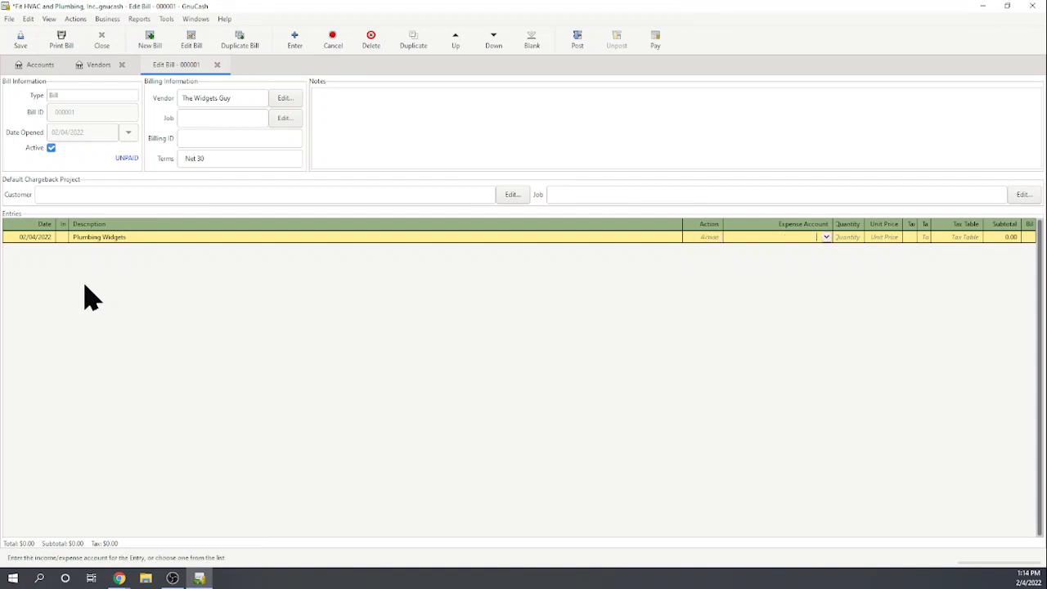
pyautogui.write('iv')
pyautogui.press('BackSpace')
pyautogui.write('nventory')
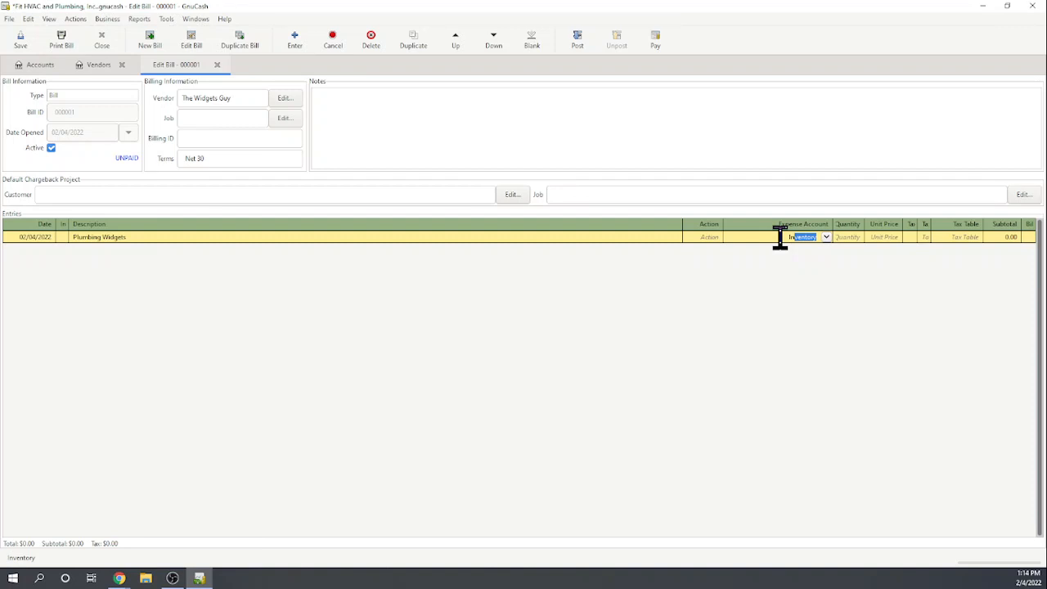
pyautogui.click(779, 237)
pyautogui.press('Tab')
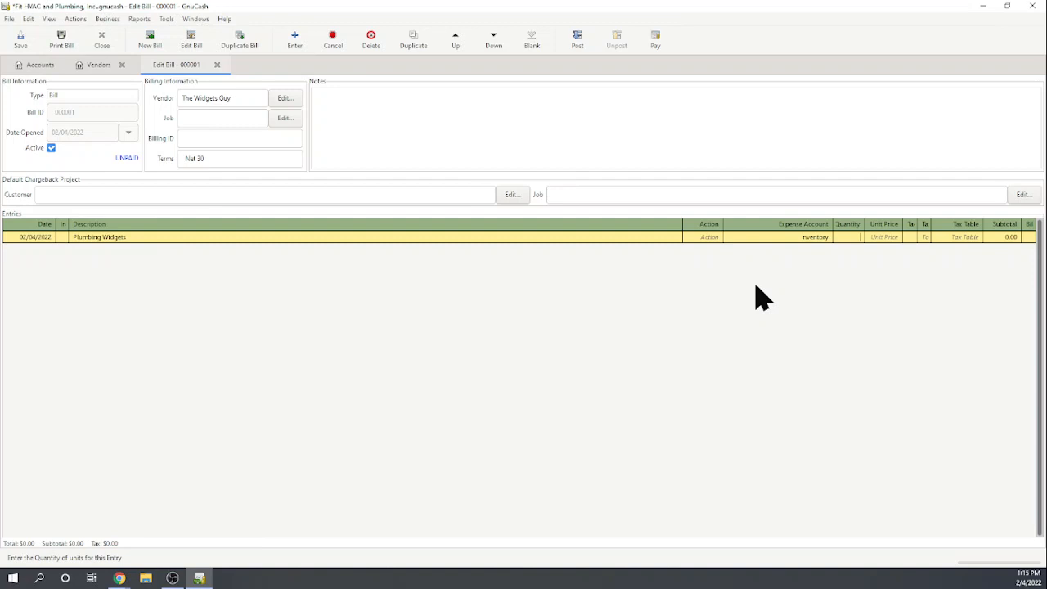
# Set the Plumbing Widgets line to a quantity of 150 at a unit price of 10 and record the entry.
pyautogui.press('Tab')
pyautogui.hotkey('shift', 'Tab')
pyautogui.write('150')
pyautogui.press('Tab')
pyautogui.write('10')
pyautogui.press('Return')
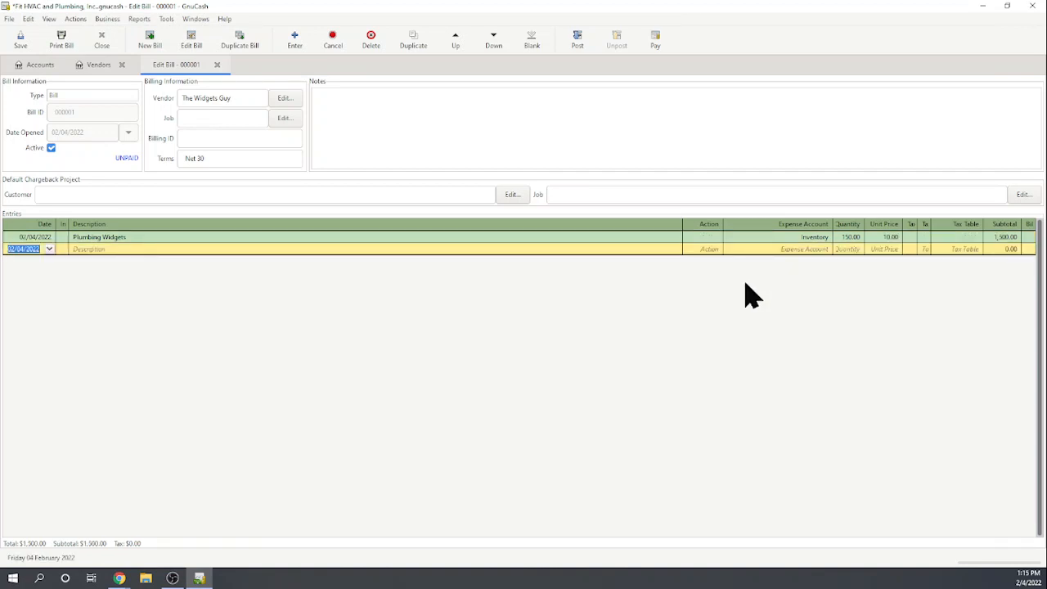
# Post the Widgets Guy bill to Accounts Payable with the post date 02/04/2022 and close the bill page.
pyautogui.click(578, 40)
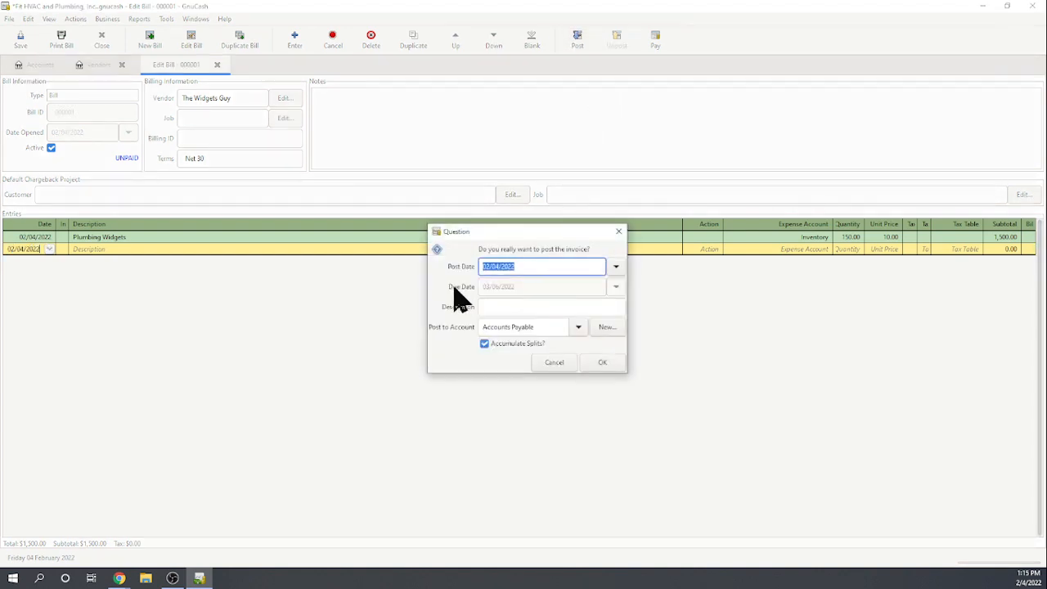
pyautogui.click(603, 363)
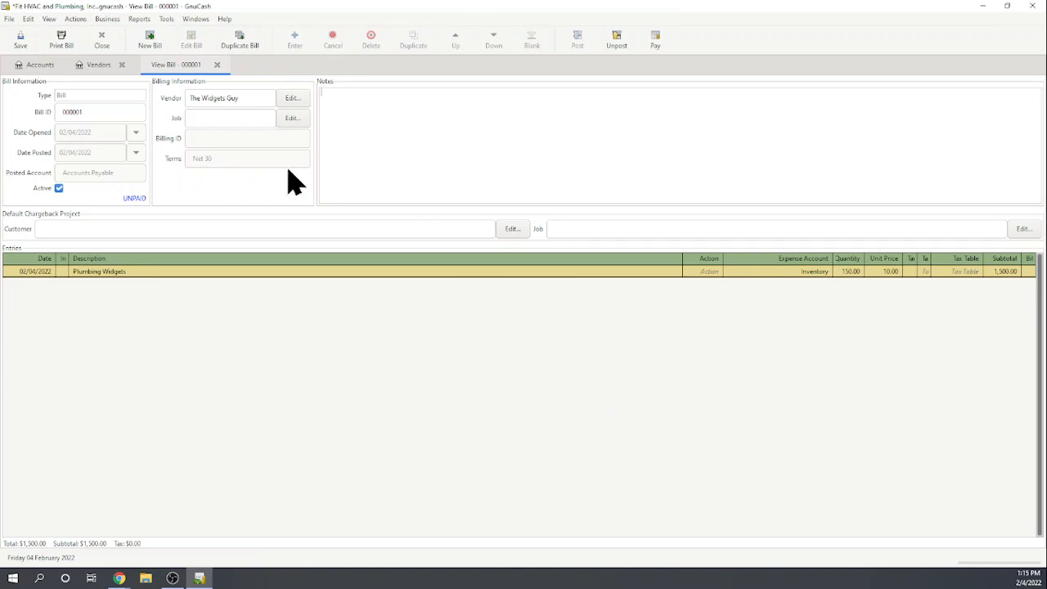
pyautogui.click(102, 43)
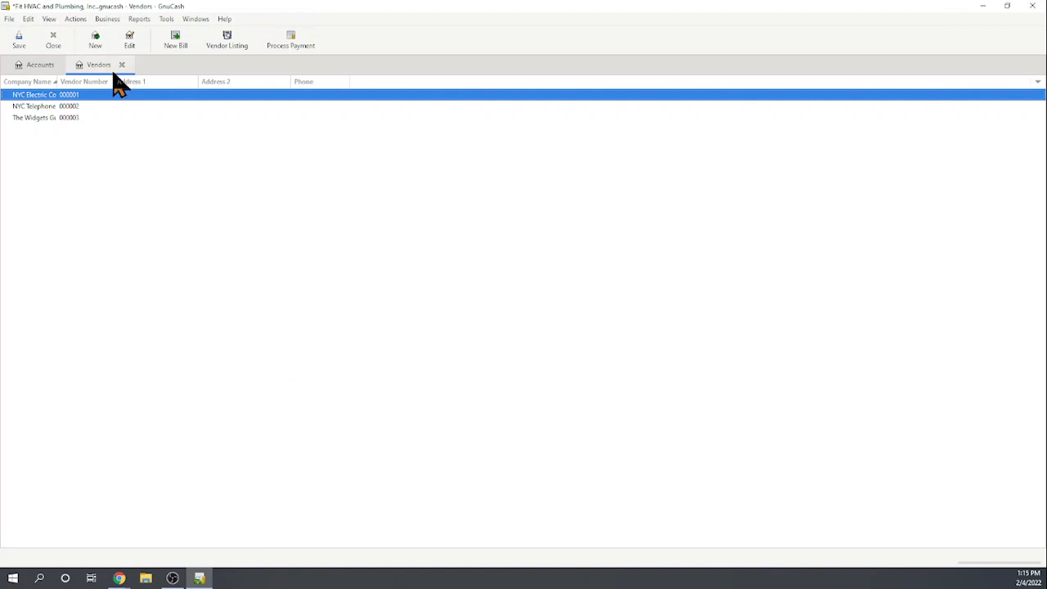
pyautogui.click(109, 22)
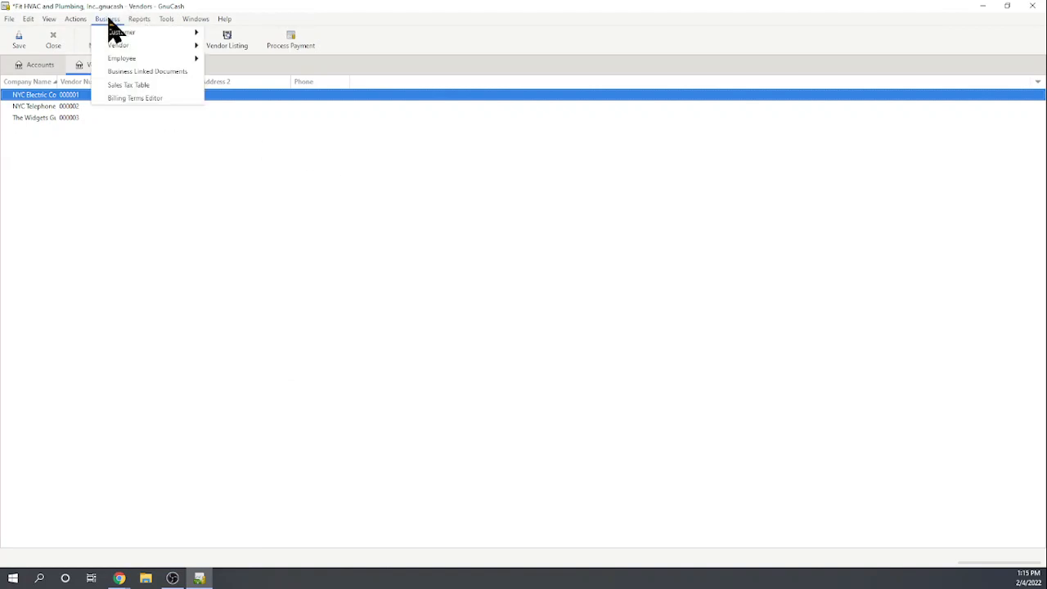
pyautogui.moveTo(122, 47)
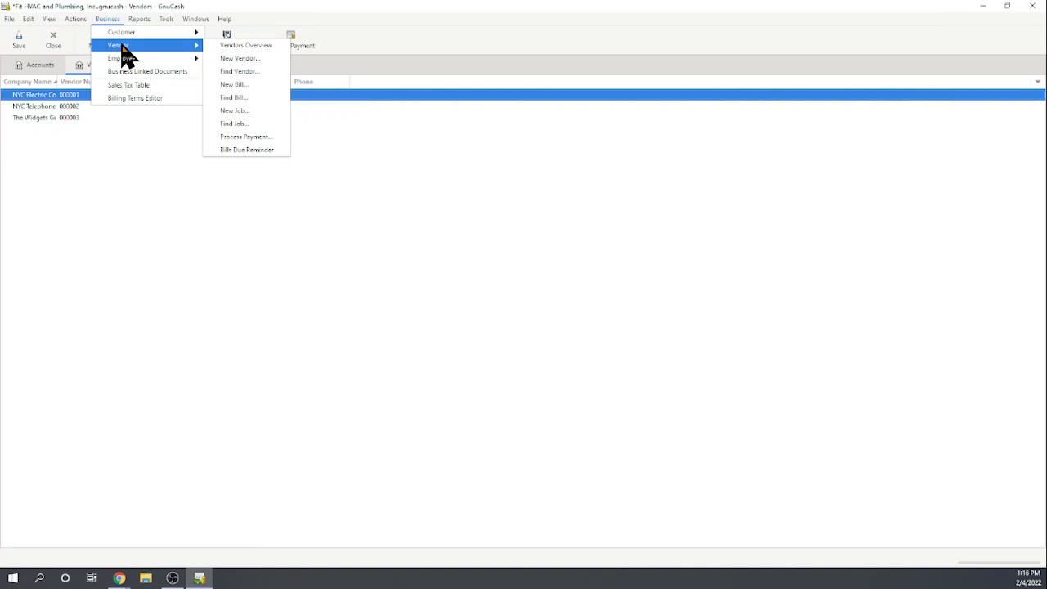
pyautogui.click(321, 303)
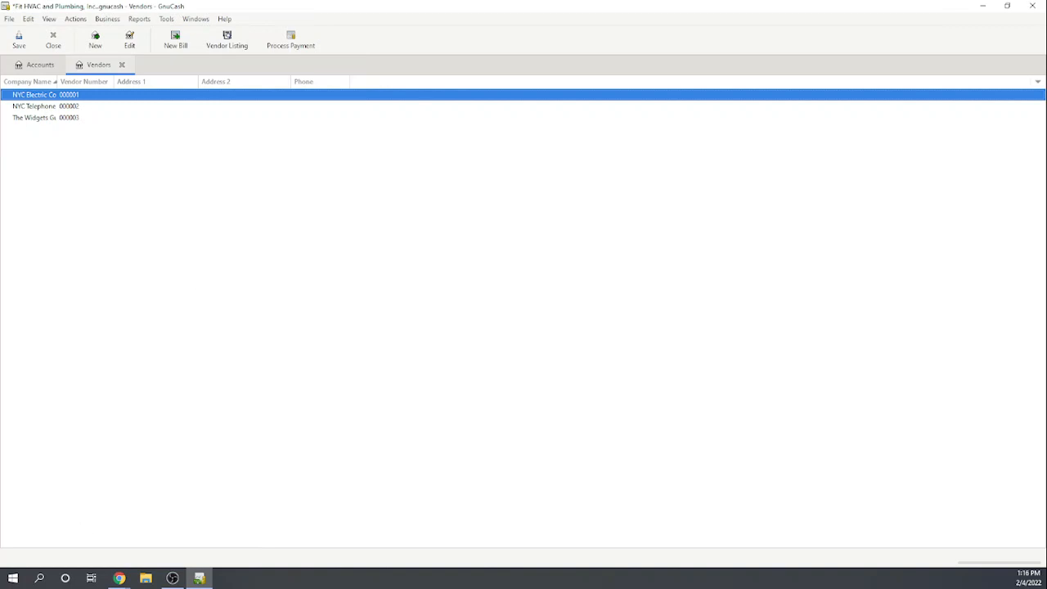
pyautogui.hotkey('alt', 'Tab')
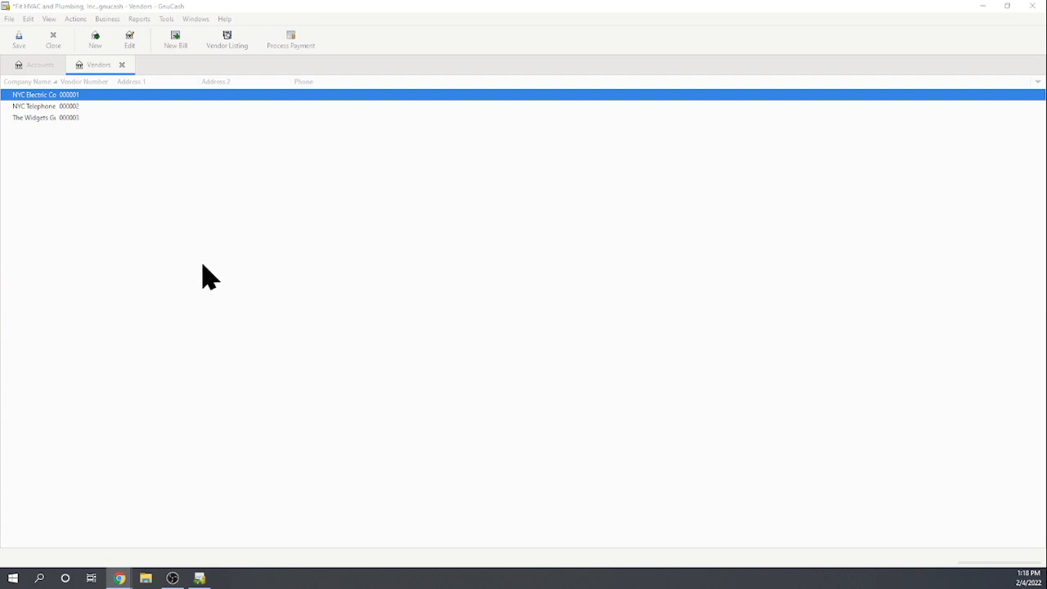
# Set up a new customer with the company name Family Bowling and Net 30 billing terms.
pyautogui.click(107, 19)
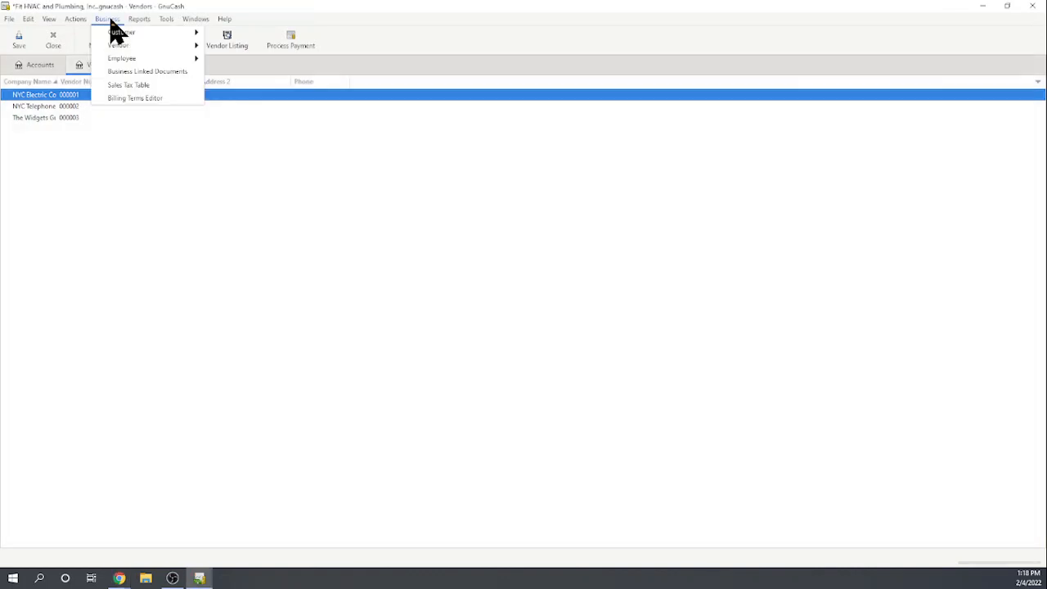
pyautogui.click(139, 20)
pyautogui.click(139, 20)
pyautogui.moveTo(112, 23)
pyautogui.moveTo(118, 45)
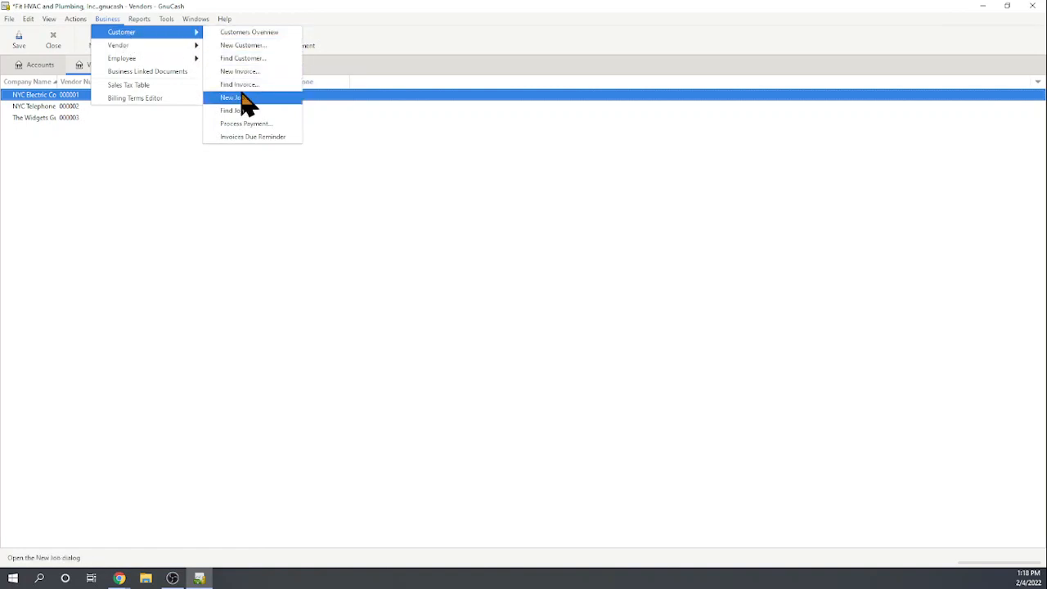
pyautogui.click(244, 47)
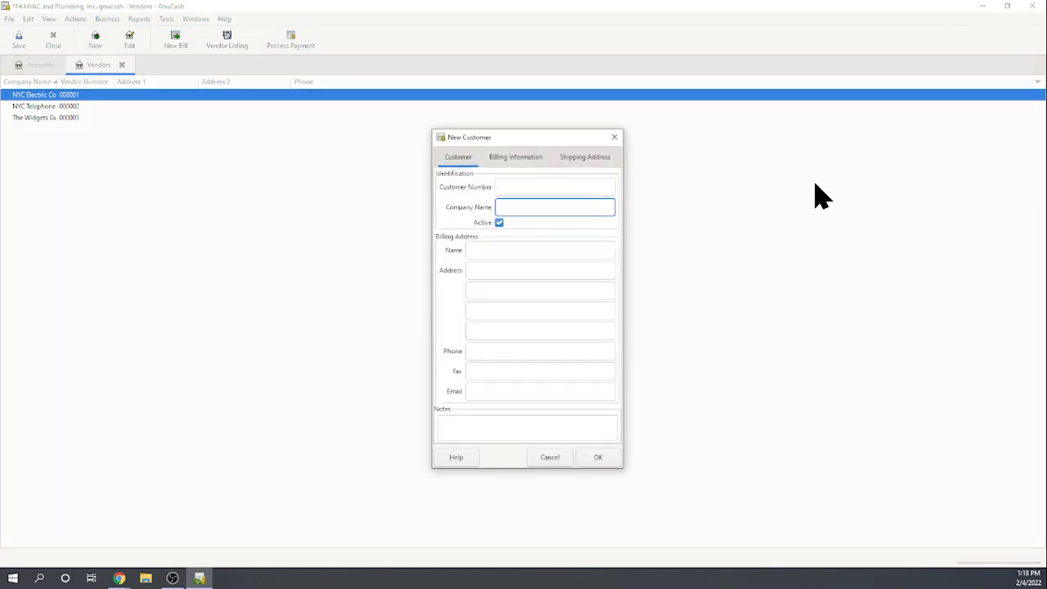
pyautogui.write('Family Bowling')
pyautogui.click(525, 157)
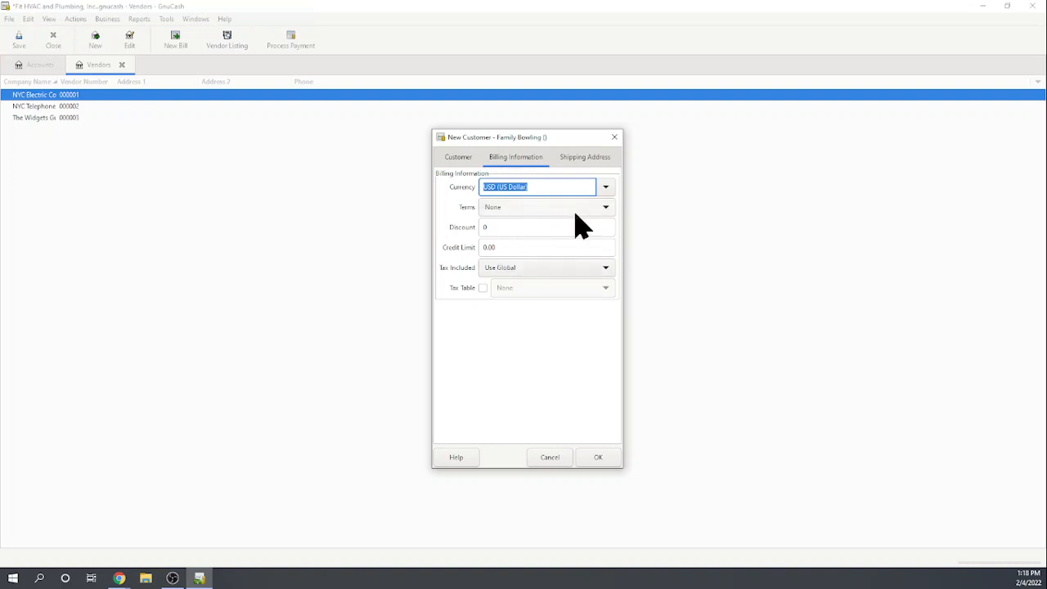
pyautogui.click(607, 211)
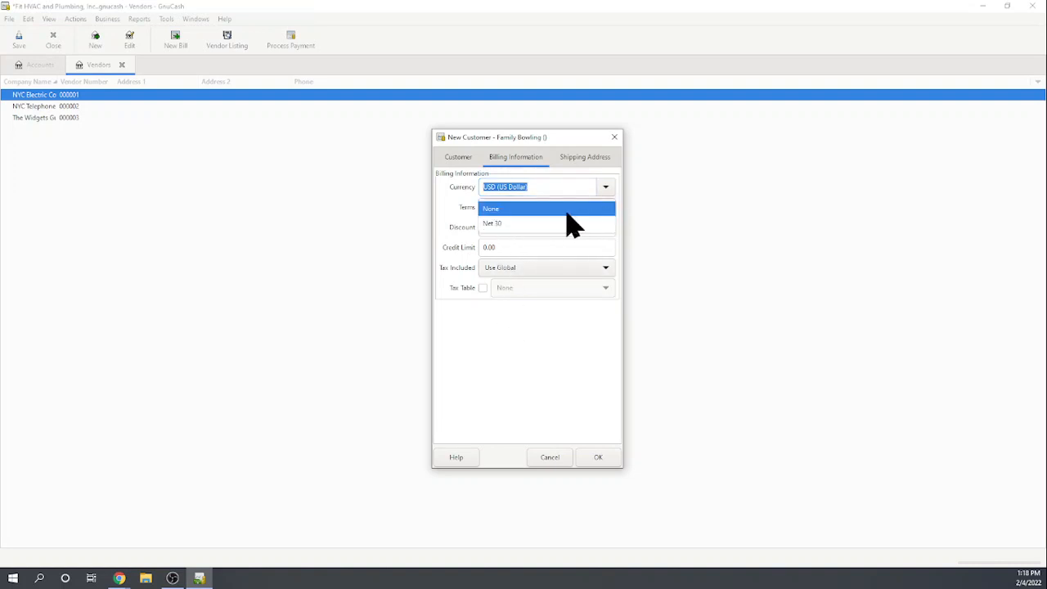
pyautogui.click(533, 231)
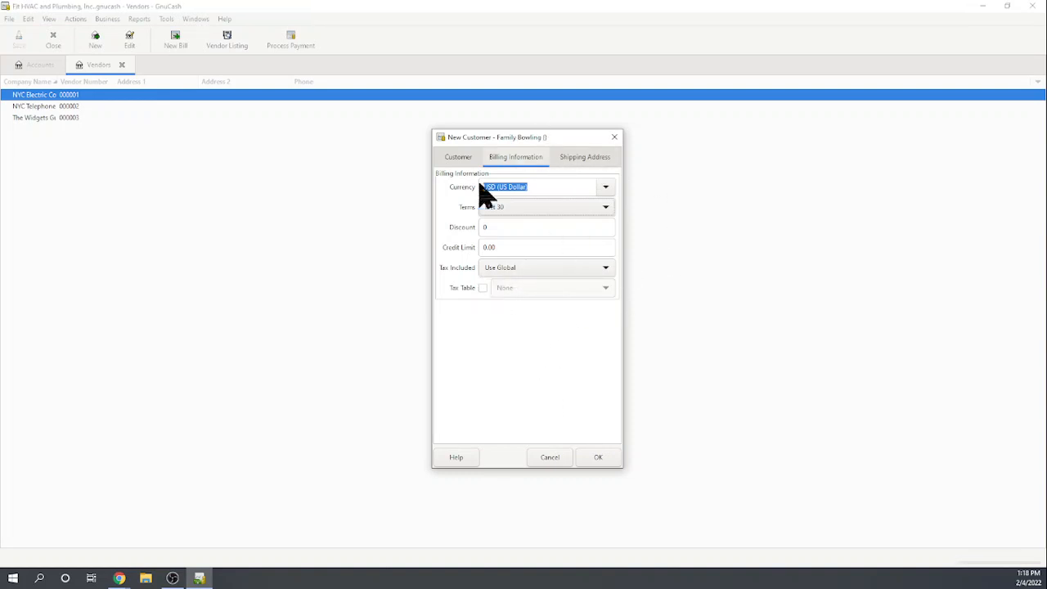
# Save the new customer Family Bowling and create a job named Bathroom Renovation for that customer.
pyautogui.click(596, 458)
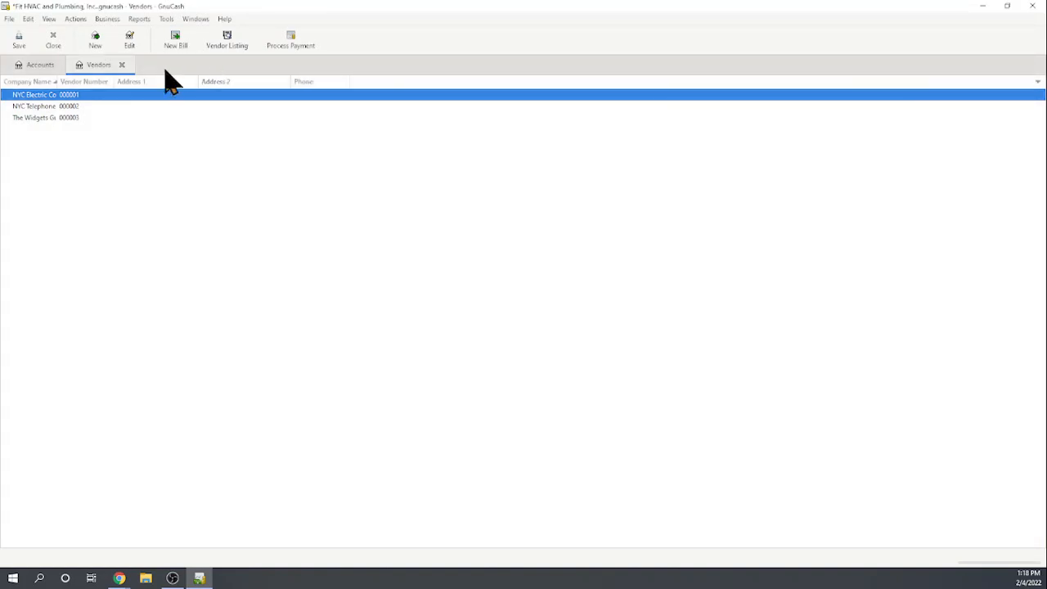
pyautogui.click(113, 21)
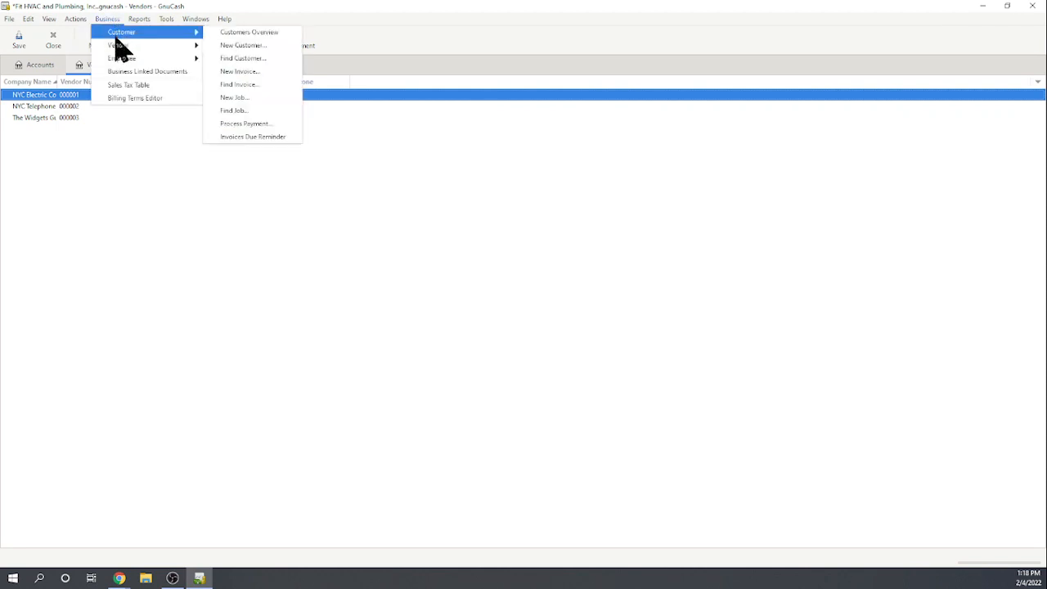
pyautogui.moveTo(119, 47)
pyautogui.click(250, 97)
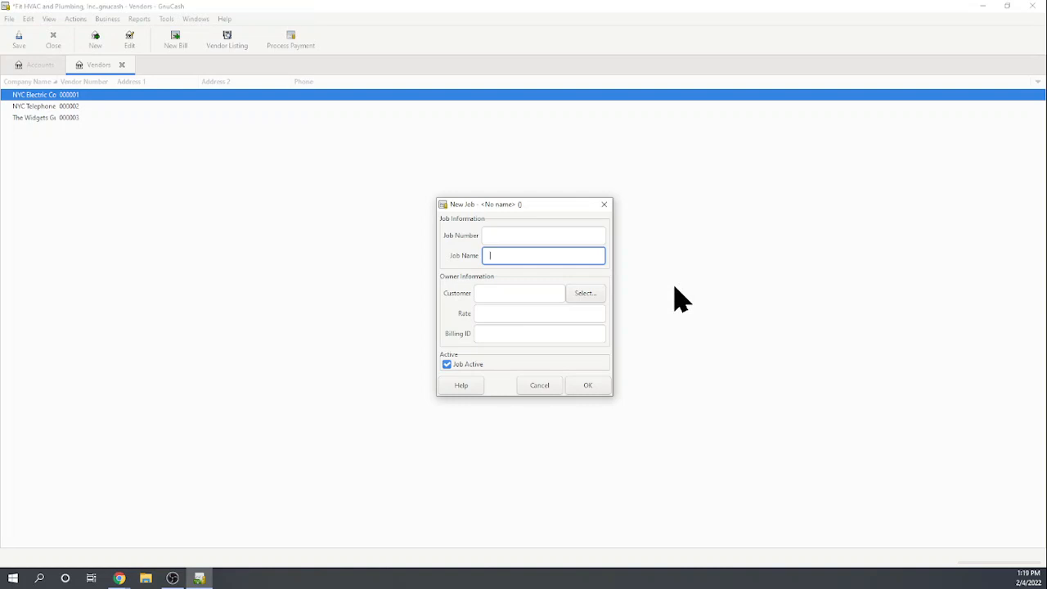
pyautogui.write('Bathroom Renovation')
pyautogui.click(516, 292)
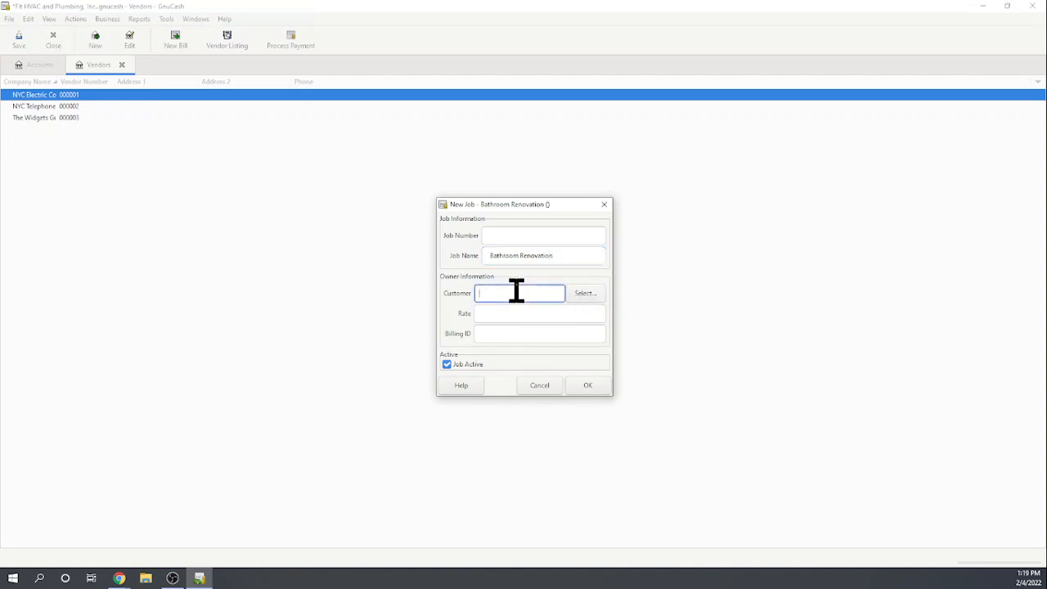
pyautogui.write('Fa')
pyautogui.click(512, 312)
pyautogui.click(589, 387)
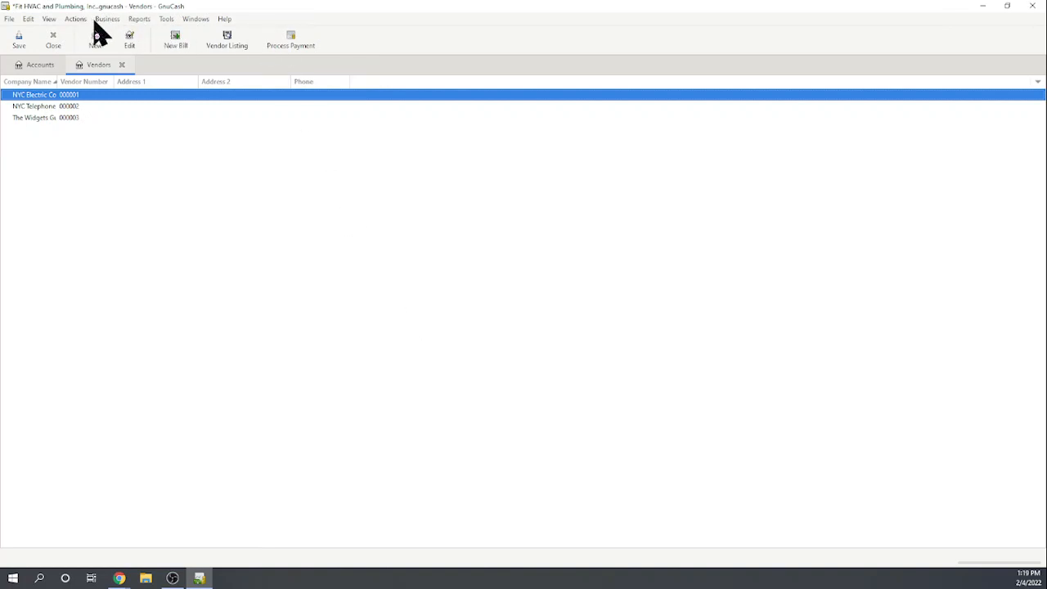
# Open the customers overview to check the list of customers.
pyautogui.click(107, 19)
pyautogui.moveTo(136, 36)
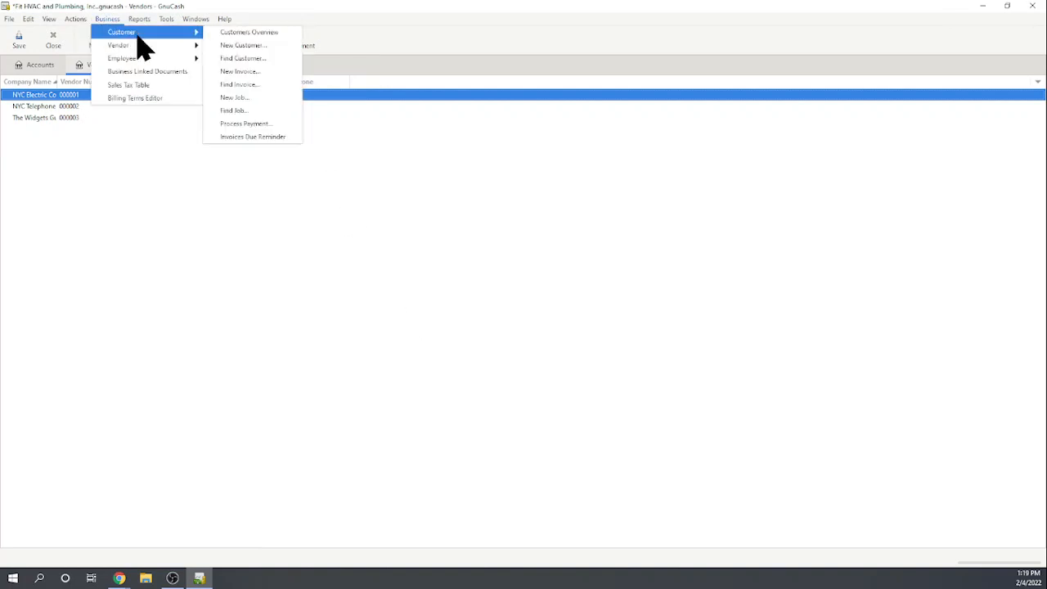
pyautogui.click(246, 33)
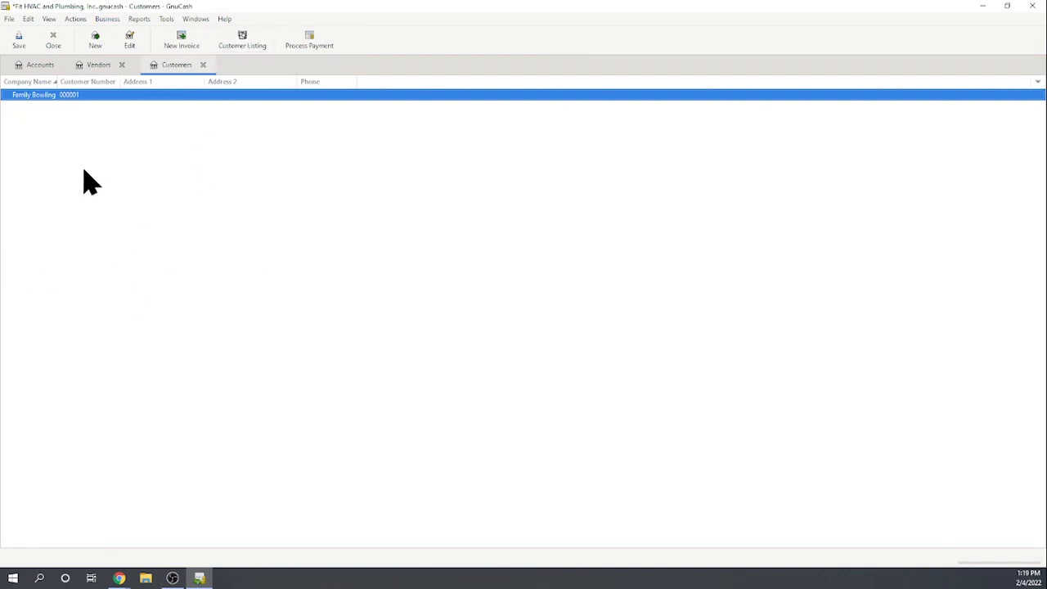
pyautogui.click(105, 18)
pyautogui.moveTo(116, 32)
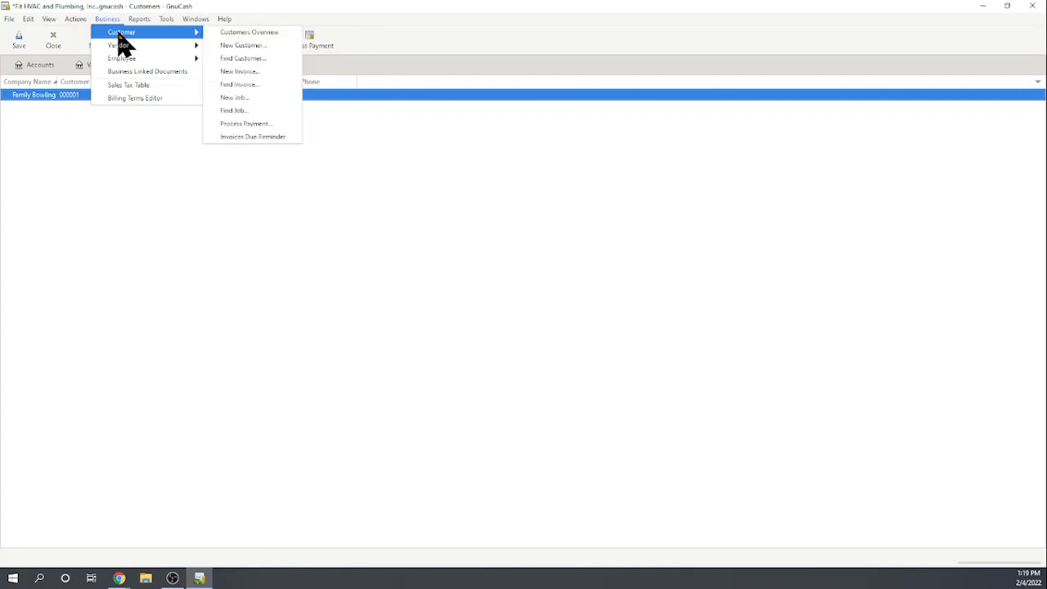
pyautogui.click(162, 229)
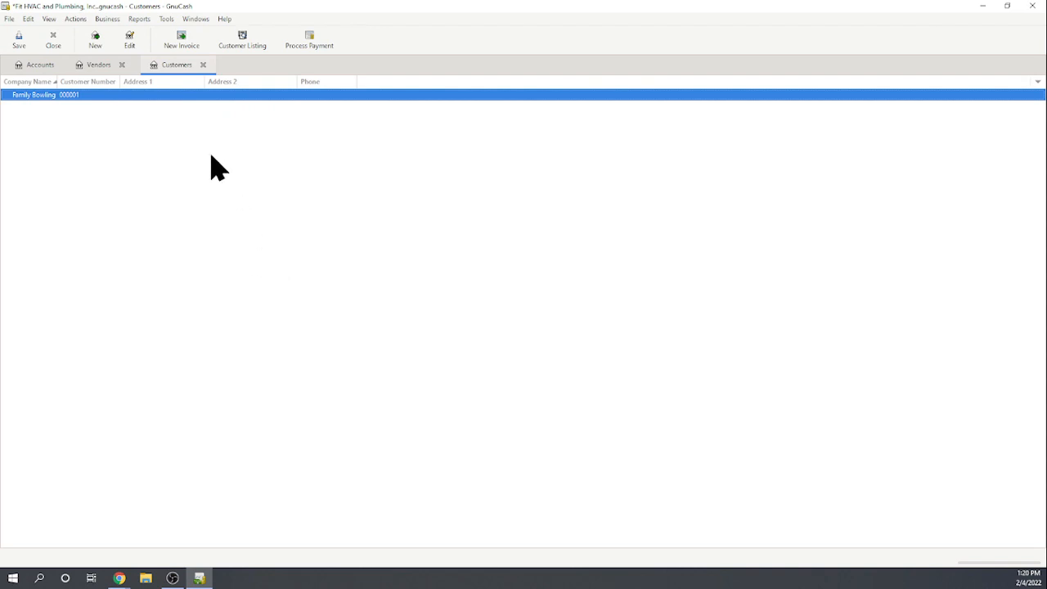
pyautogui.click(107, 19)
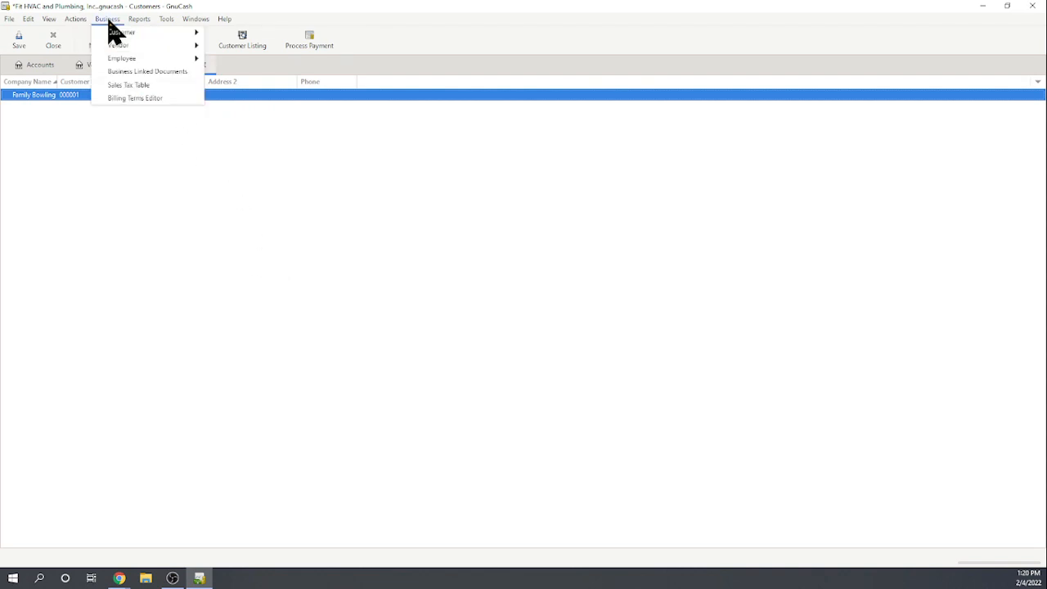
pyautogui.click(229, 193)
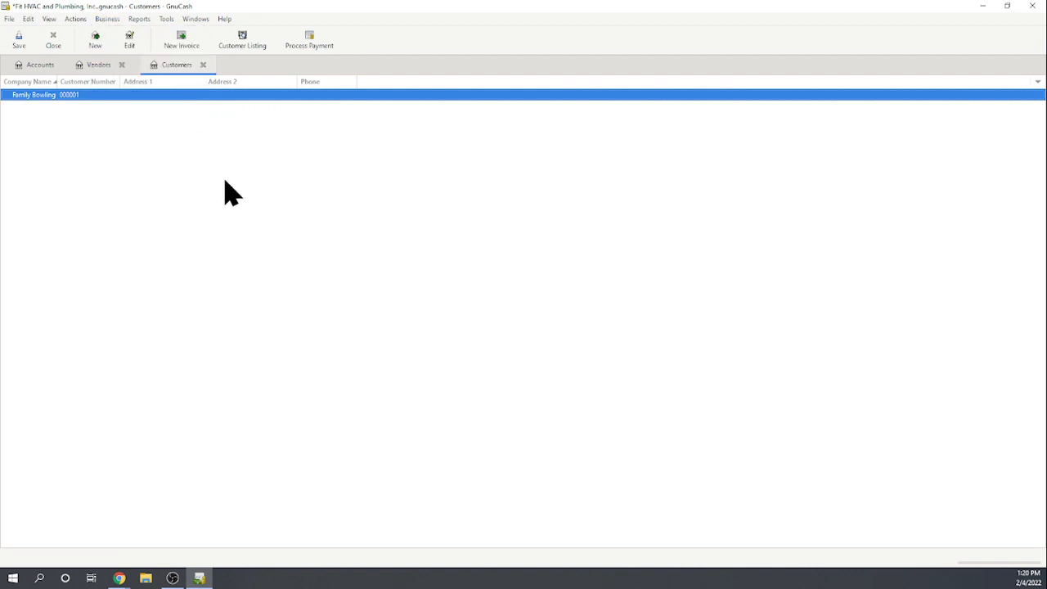
# Return to the vendors overview.
pyautogui.click(100, 66)
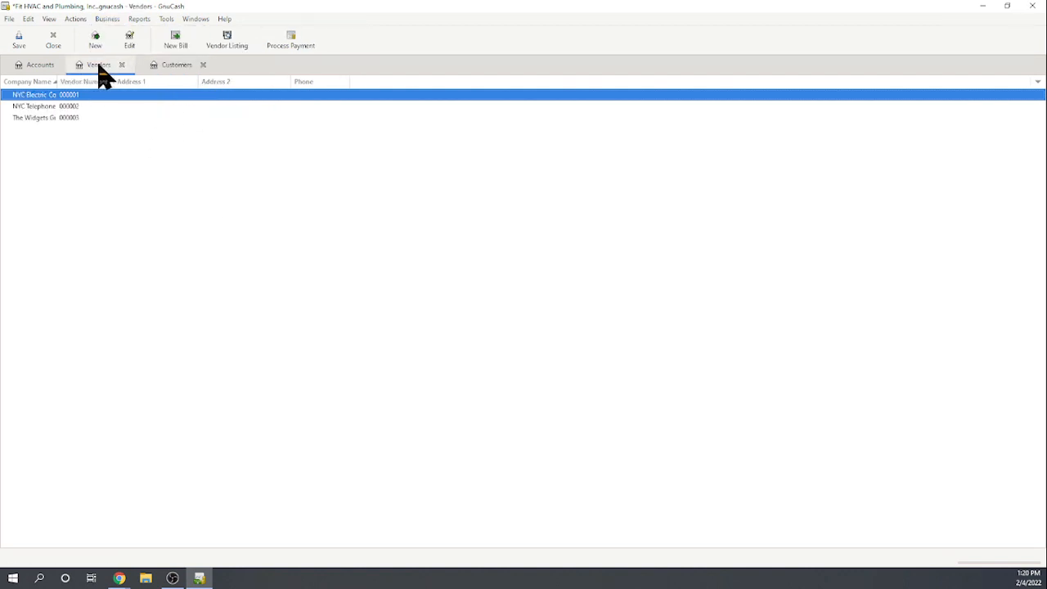
pyautogui.click(176, 42)
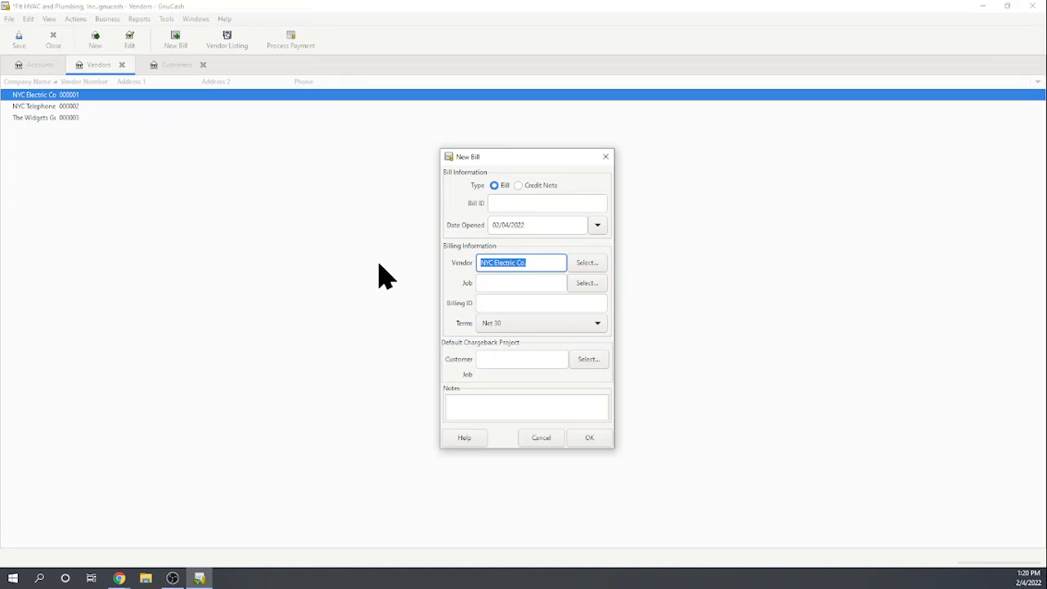
pyautogui.write('Hank Independent')
pyautogui.click(538, 440)
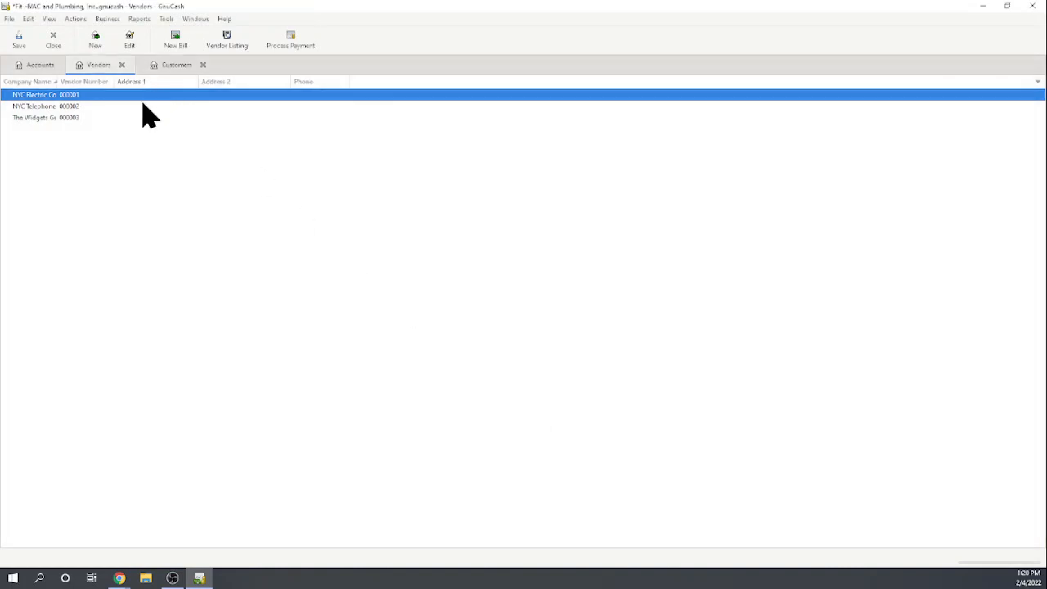
# Save the changes to the company's book.
pyautogui.click(19, 41)
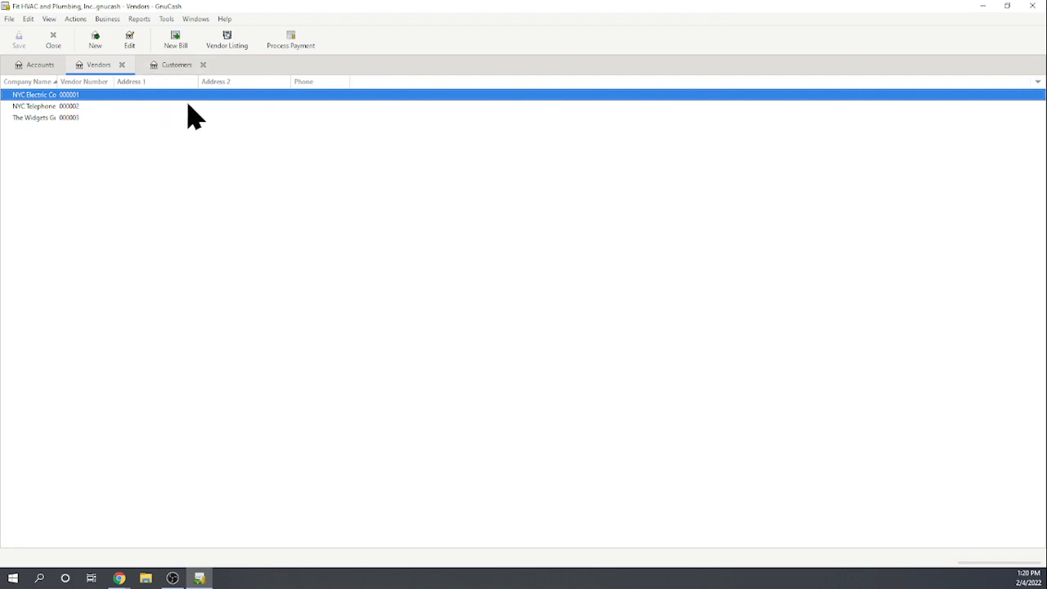
# Start a new vendor bill and try to enter Hank Independent directly as its vendor.
pyautogui.click(176, 41)
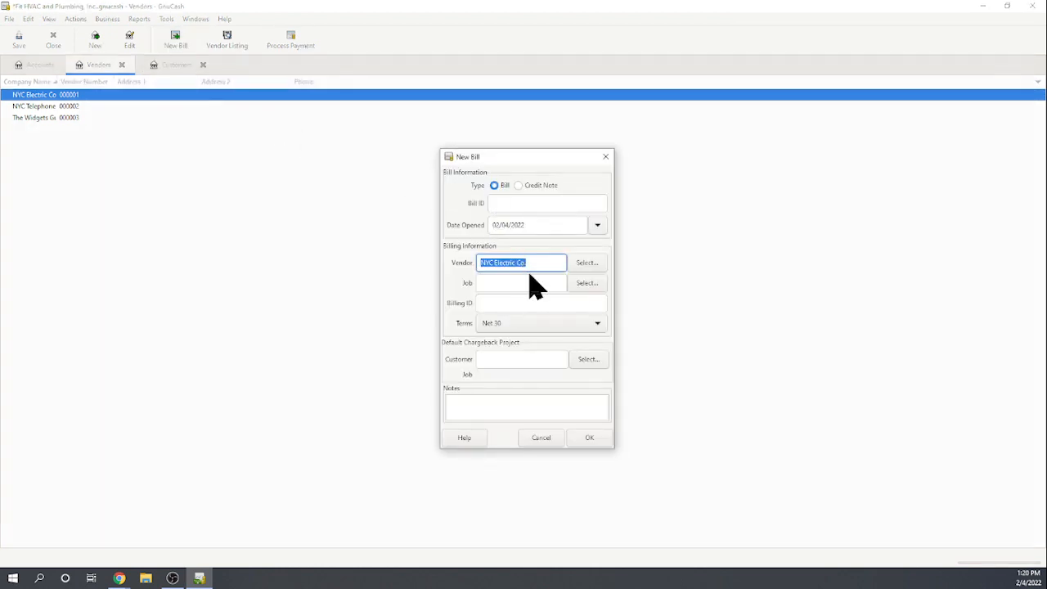
pyautogui.write('Hank INdep')
pyautogui.press('BackSpace')
pyautogui.press('BackSpace')
pyautogui.press('BackSpace')
pyautogui.press('BackSpace')
pyautogui.write('ndependne')
pyautogui.press('BackSpace')
pyautogui.press('BackSpace')
pyautogui.press('BackSpace')
pyautogui.press('Tab')
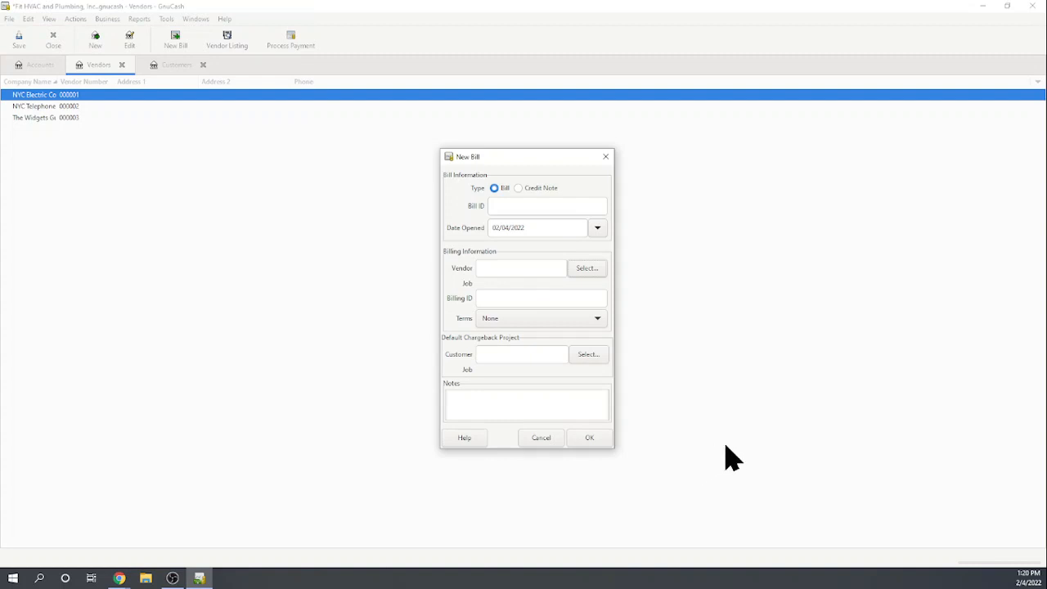
pyautogui.click(515, 407)
pyautogui.click(507, 270)
# From the bill's vendor search, create the vendor Hank Independent with payment terms Net 30 and close the search.
pyautogui.click(587, 274)
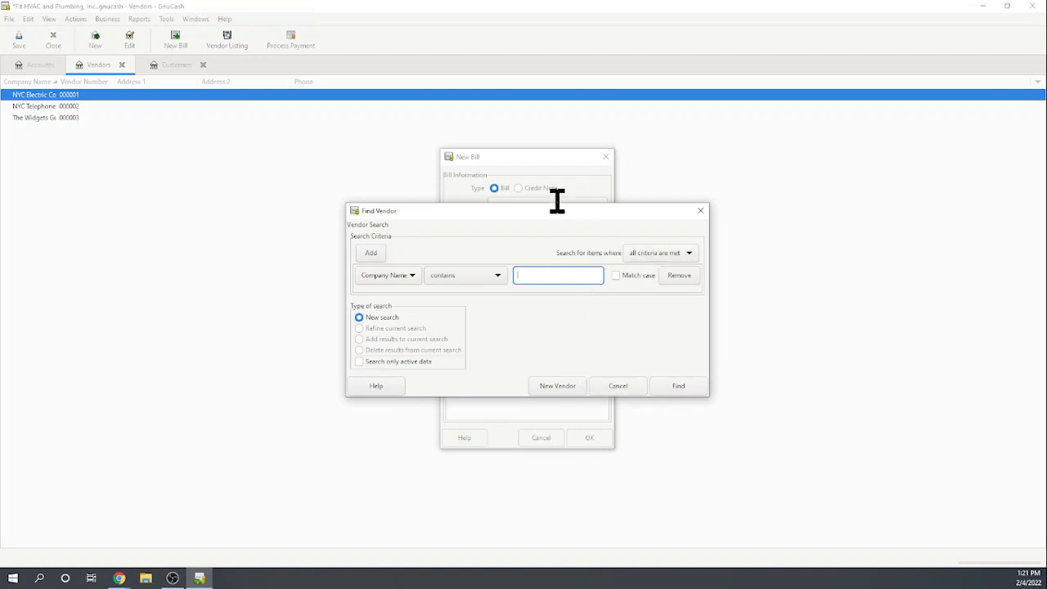
pyautogui.click(558, 385)
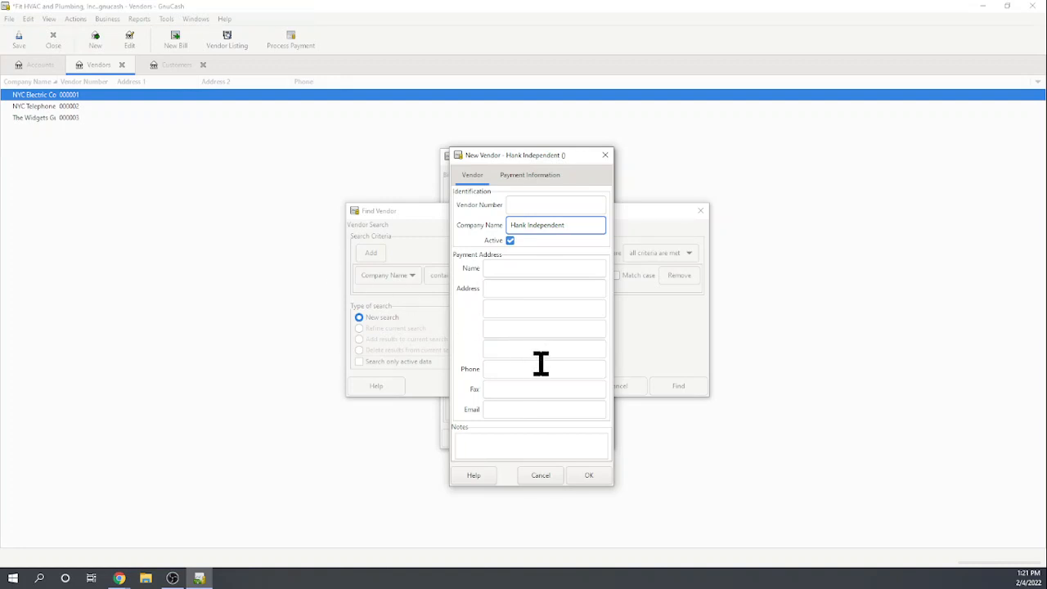
pyautogui.click(530, 178)
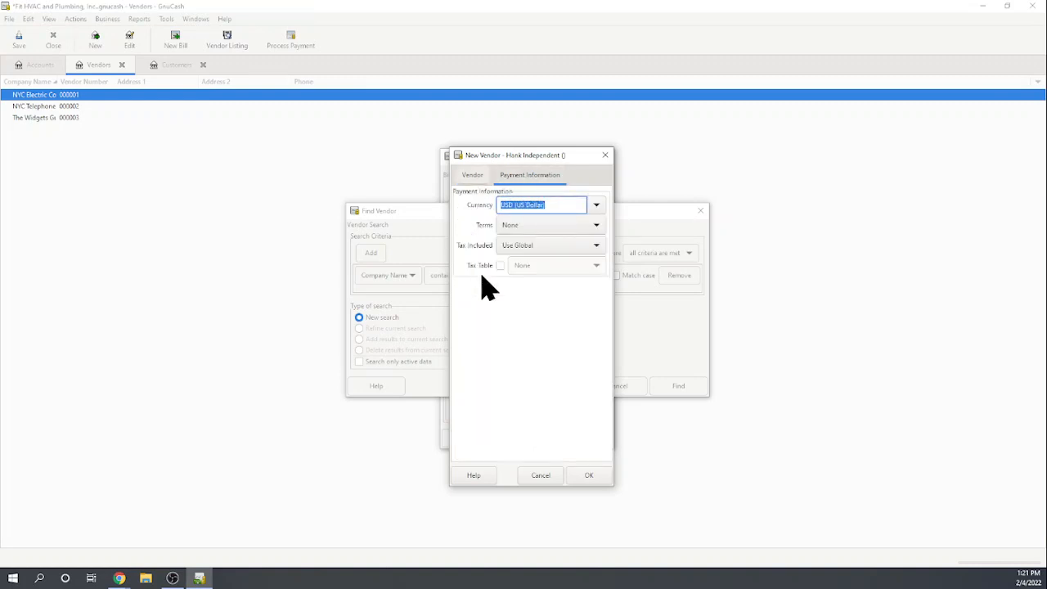
pyautogui.click(579, 229)
pyautogui.click(554, 242)
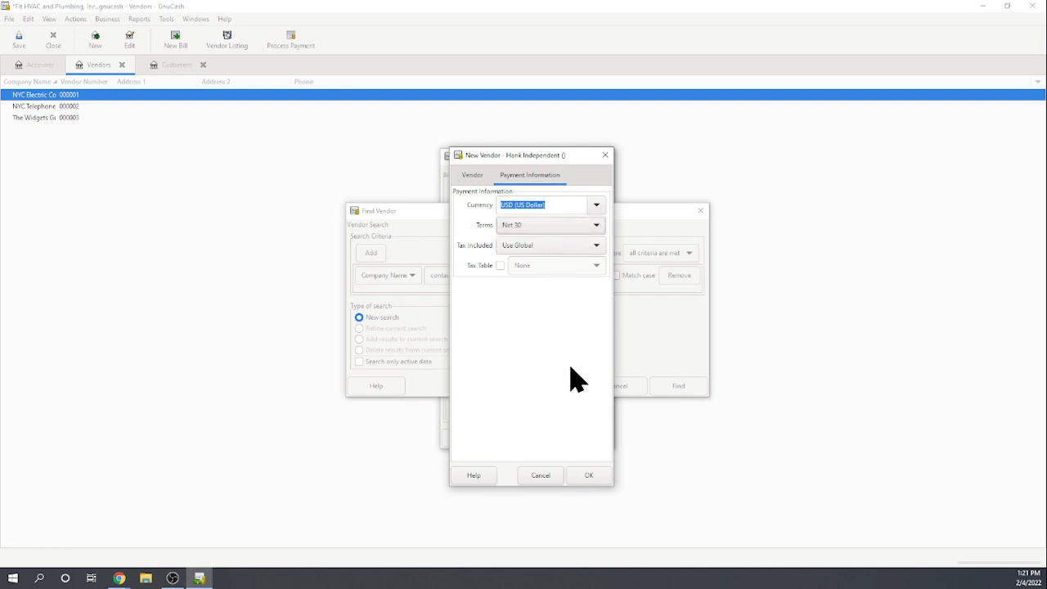
pyautogui.click(589, 476)
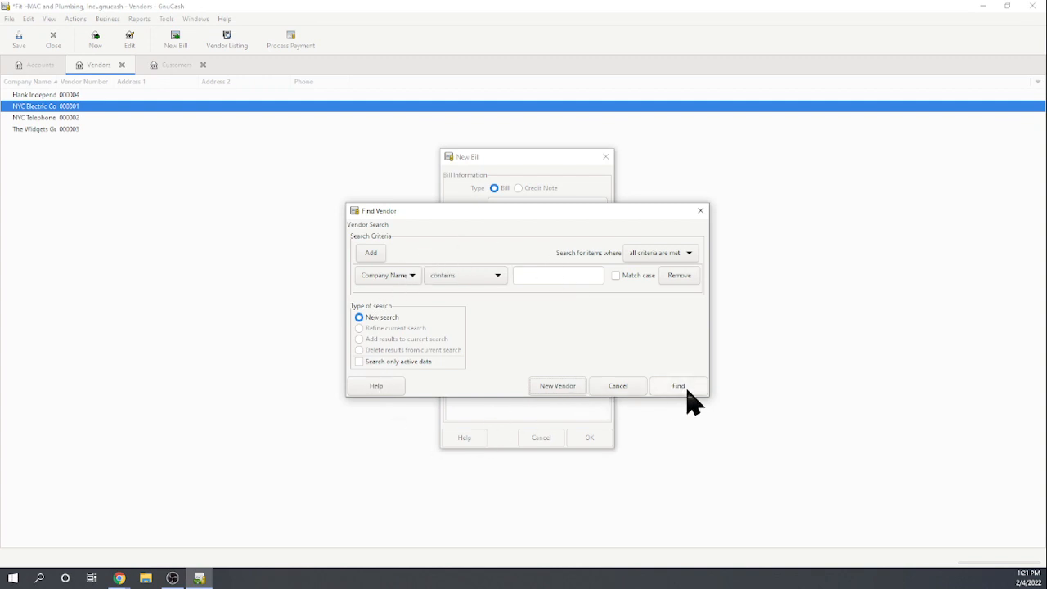
pyautogui.click(619, 390)
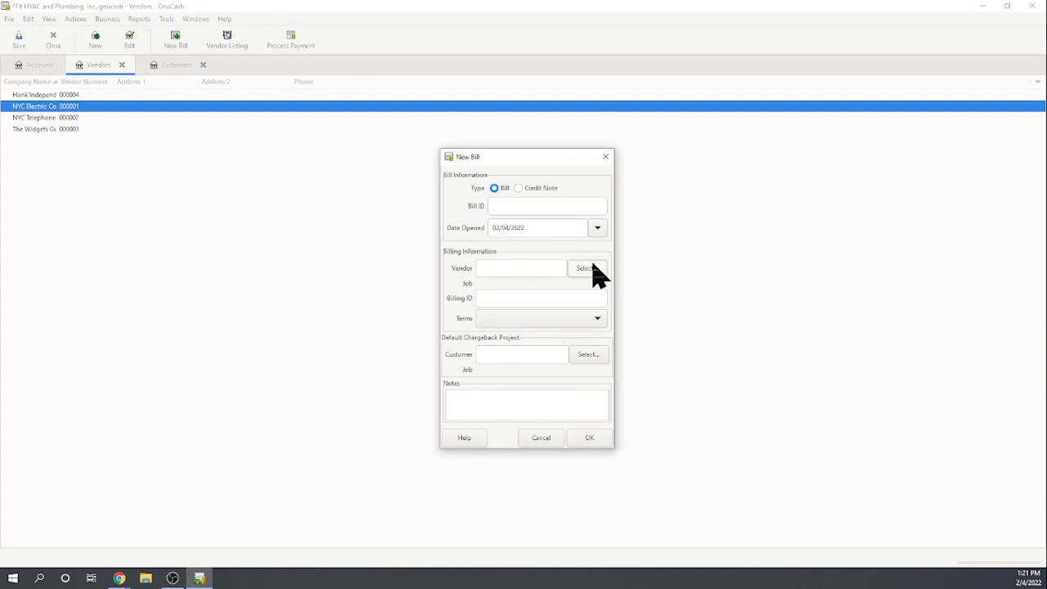
# Find the vendor whose company name contains "hank" and assign it to the new bill.
pyautogui.click(593, 270)
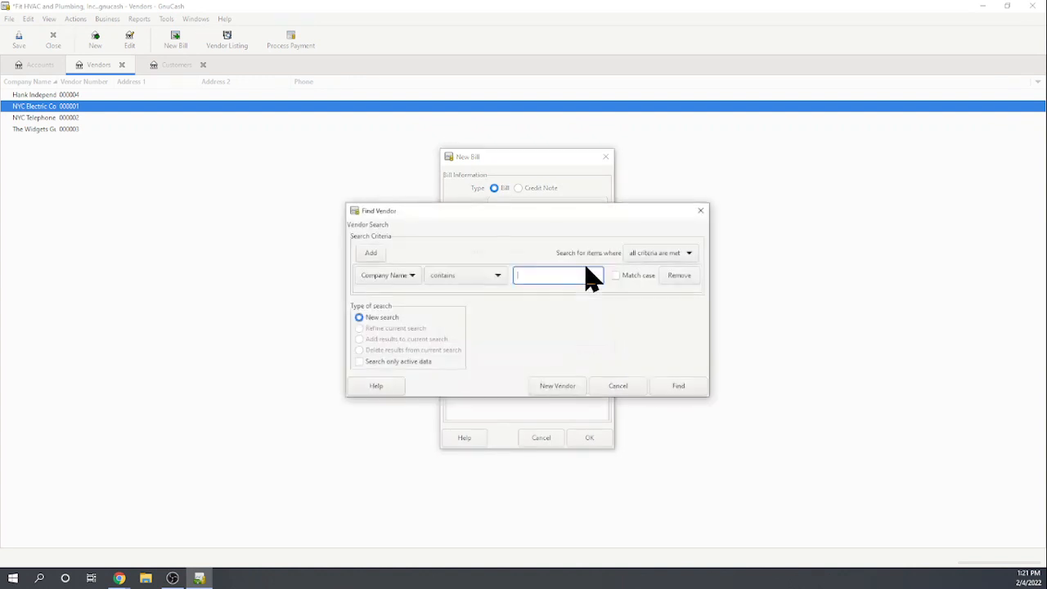
pyautogui.click(699, 212)
pyautogui.click(515, 267)
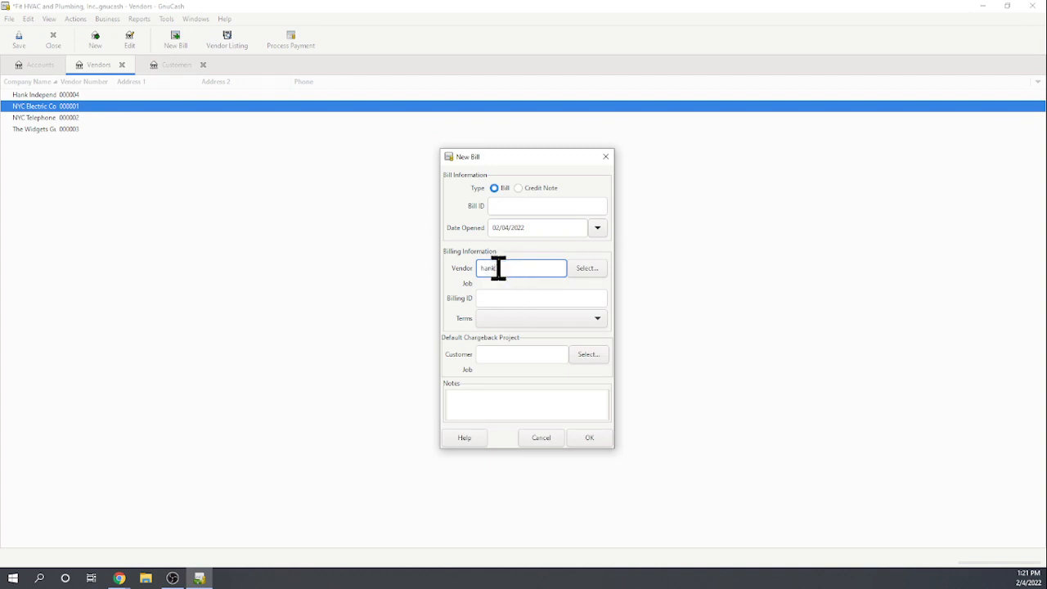
pyautogui.click(588, 273)
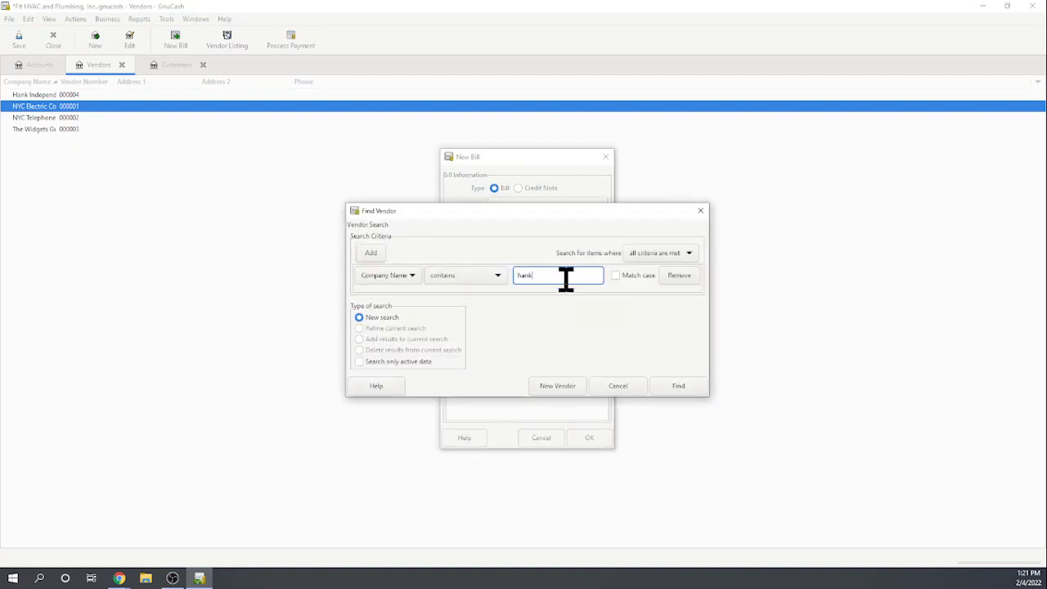
pyautogui.click(677, 385)
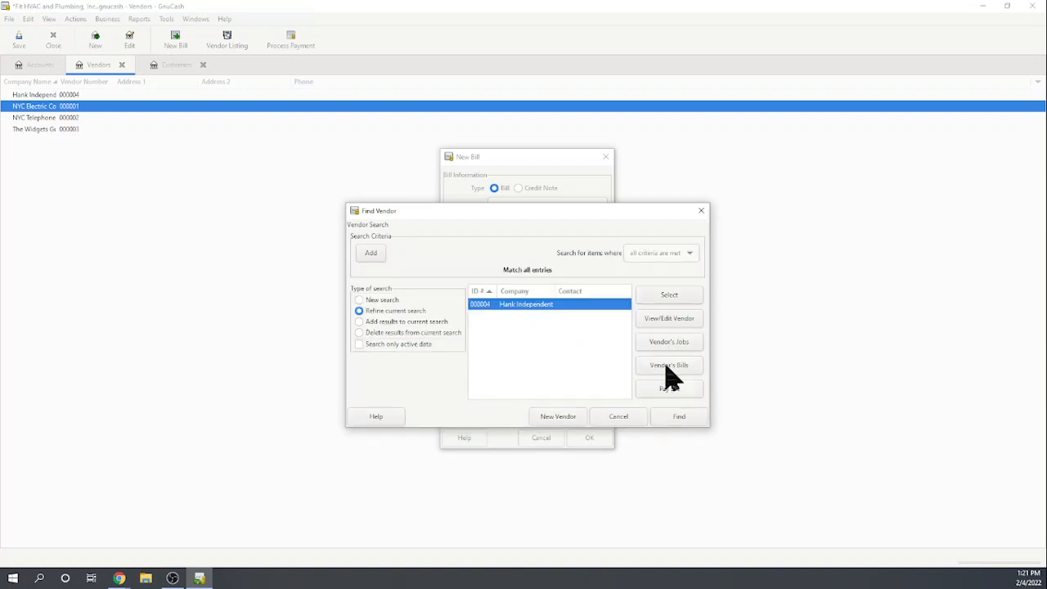
pyautogui.click(666, 298)
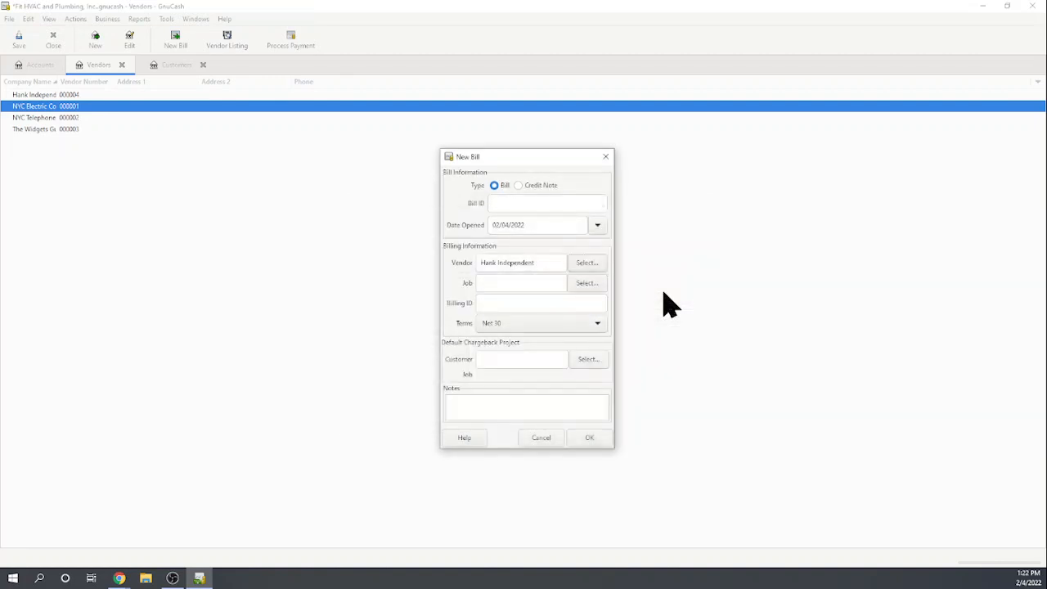
# Search the jobs available for the bill by owner's name containing "family".
pyautogui.click(588, 284)
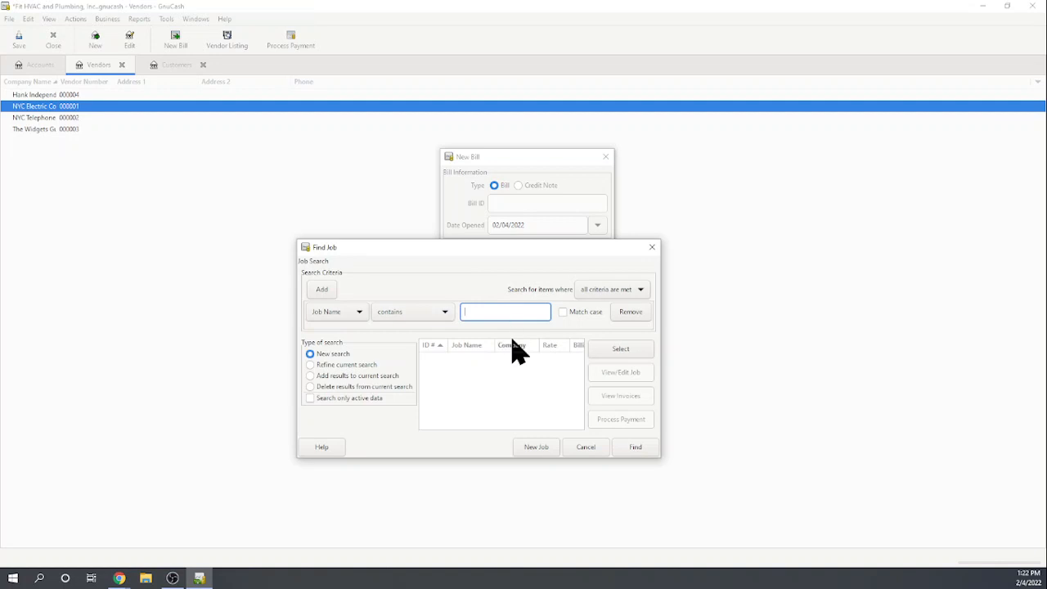
pyautogui.click(360, 312)
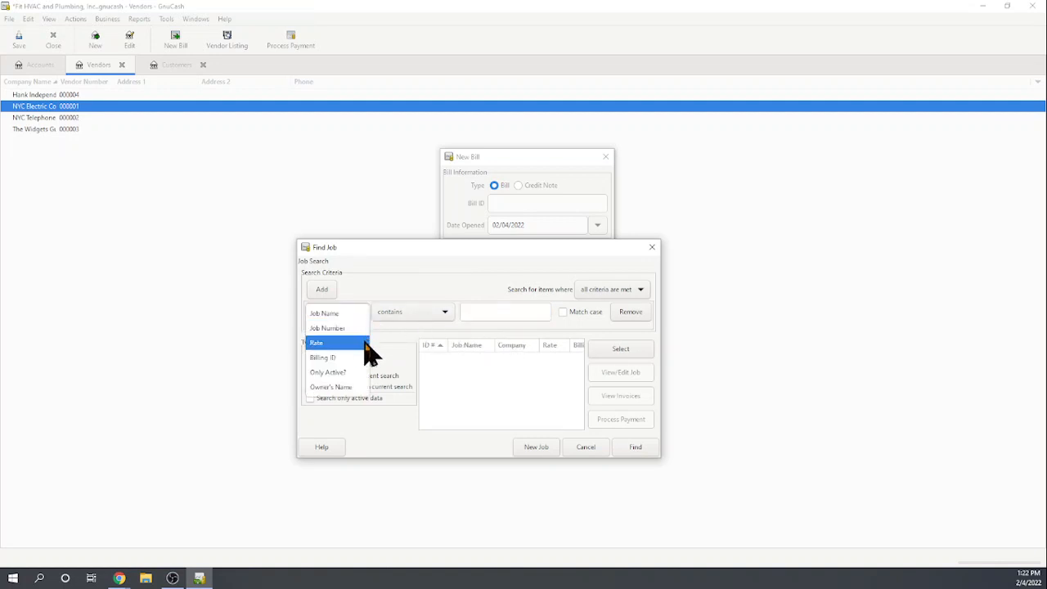
pyautogui.click(338, 387)
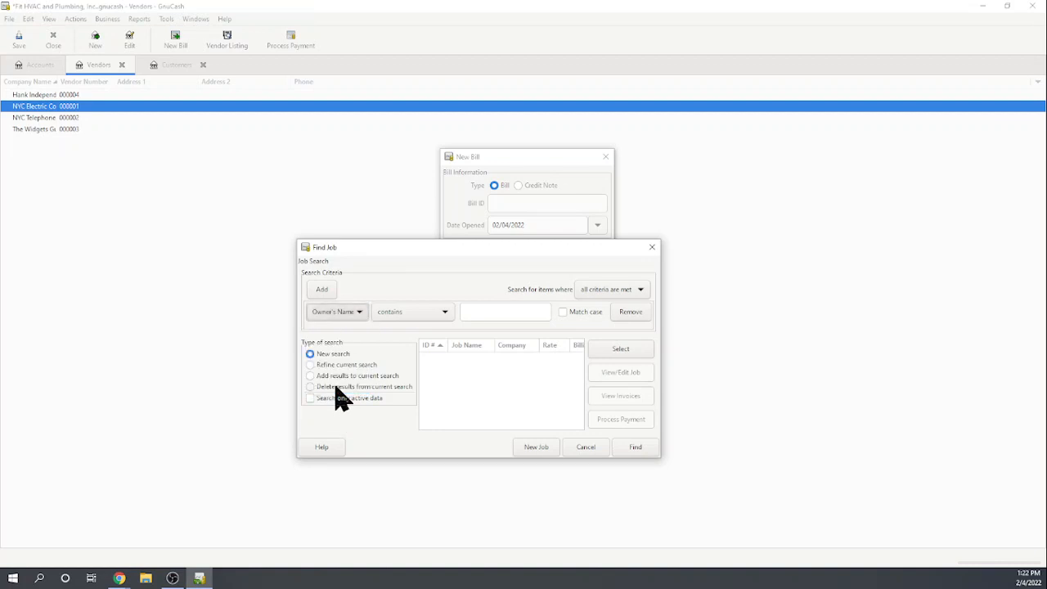
pyautogui.click(493, 311)
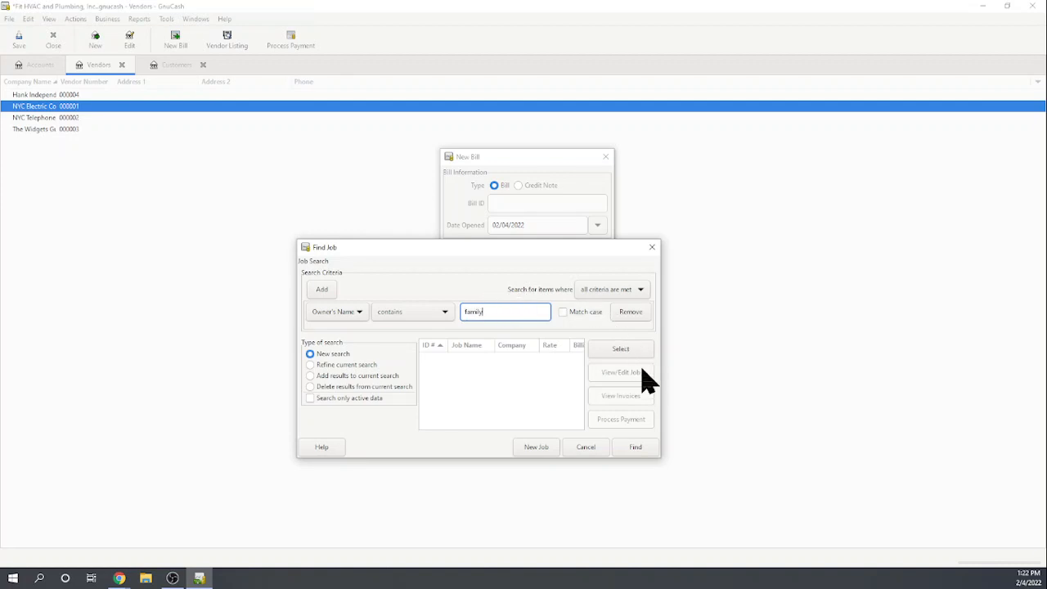
pyautogui.click(637, 447)
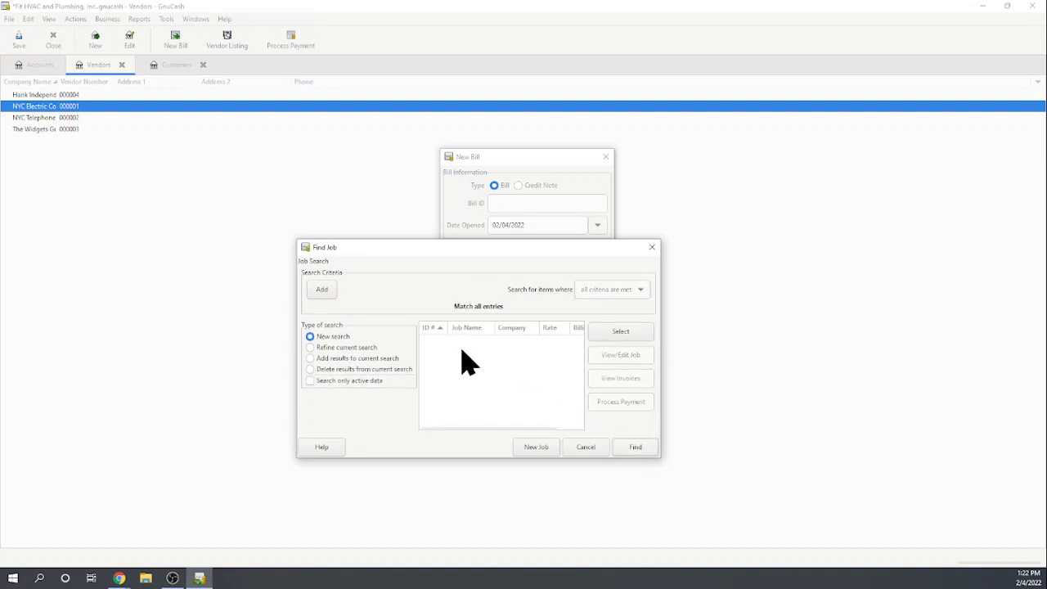
# Search the jobs available for the bill by job name containing "bathroom" and close the search.
pyautogui.click(322, 289)
pyautogui.click(356, 311)
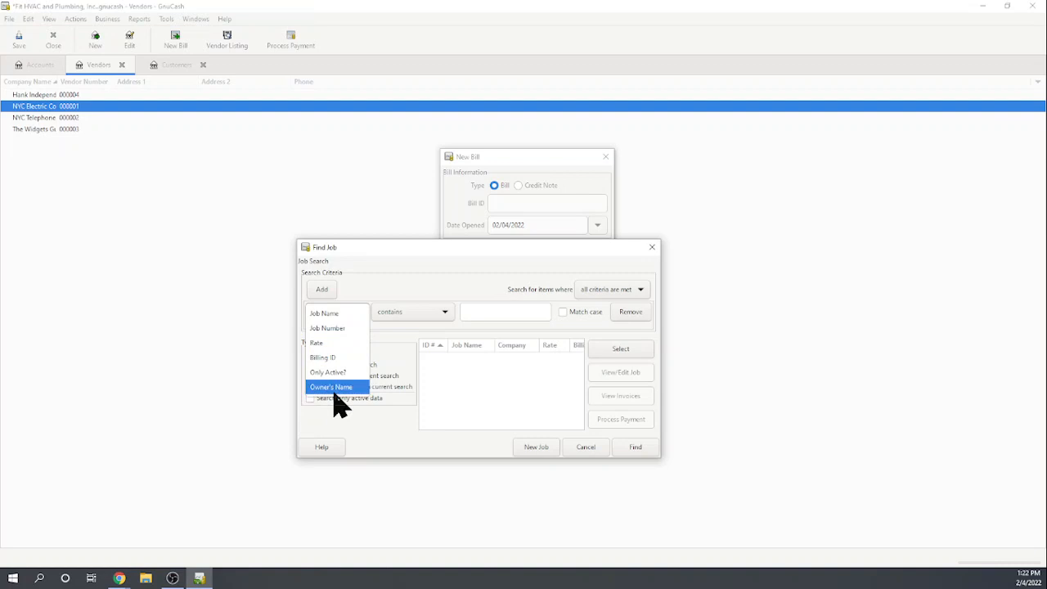
pyautogui.click(331, 314)
pyautogui.click(493, 311)
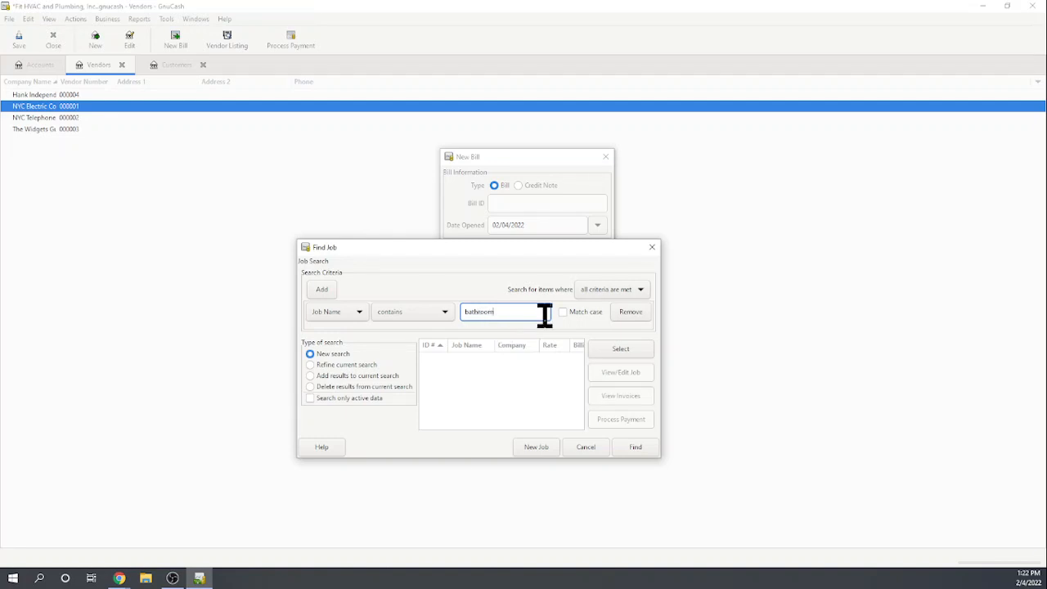
pyautogui.click(635, 448)
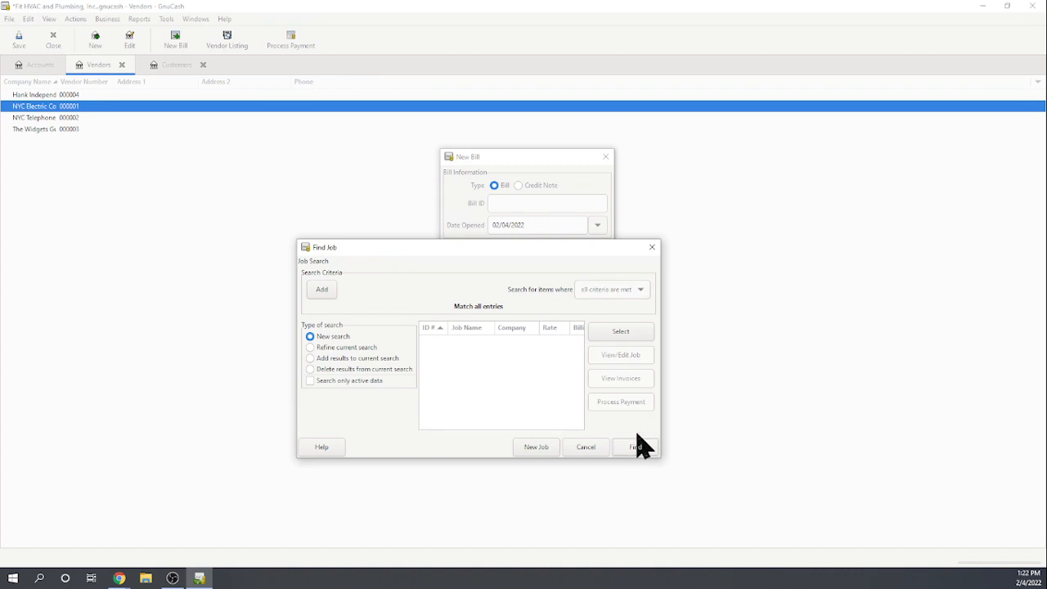
pyautogui.click(583, 450)
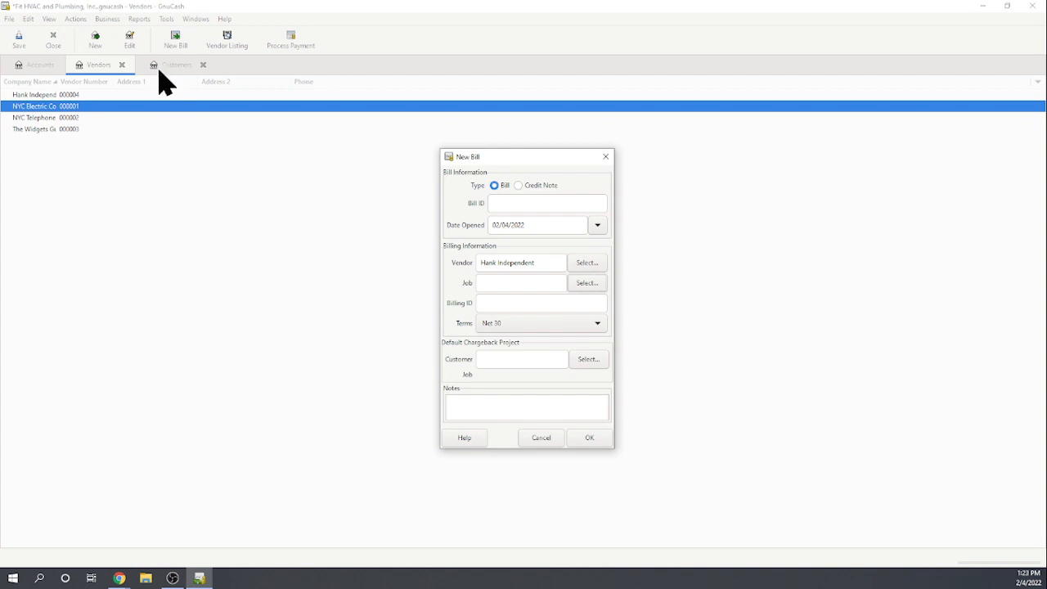
# Create a new customer job named Bathroom Renovation for the customer Family Bowling.
pyautogui.click(107, 19)
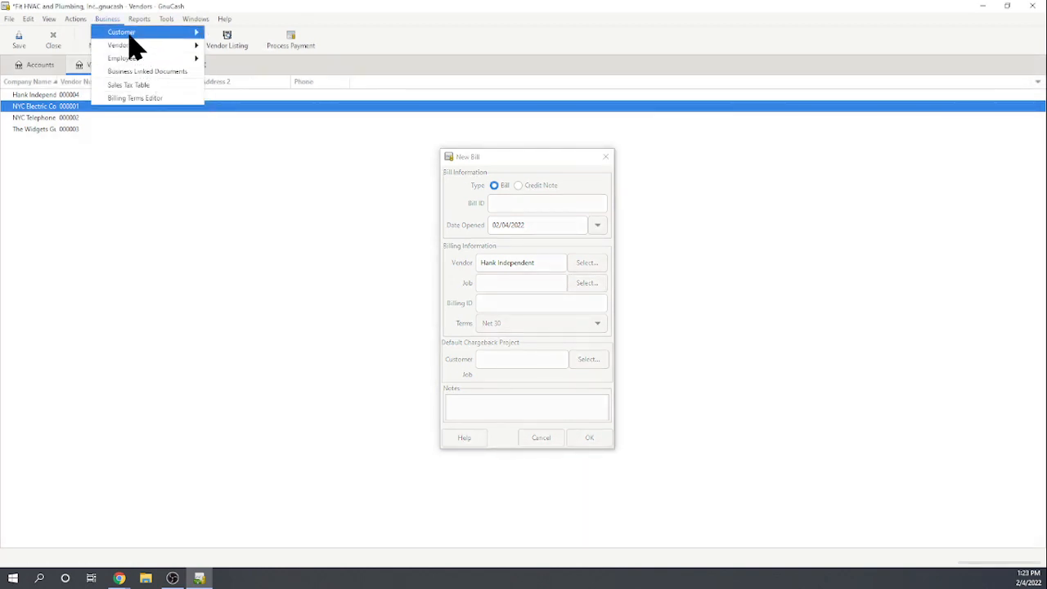
pyautogui.moveTo(128, 35)
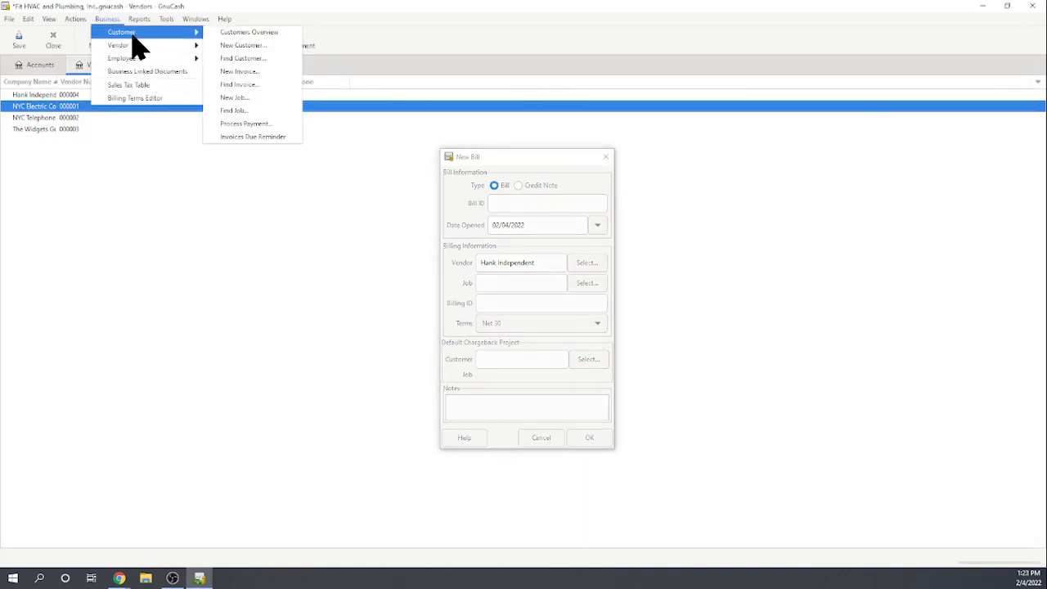
pyautogui.click(244, 99)
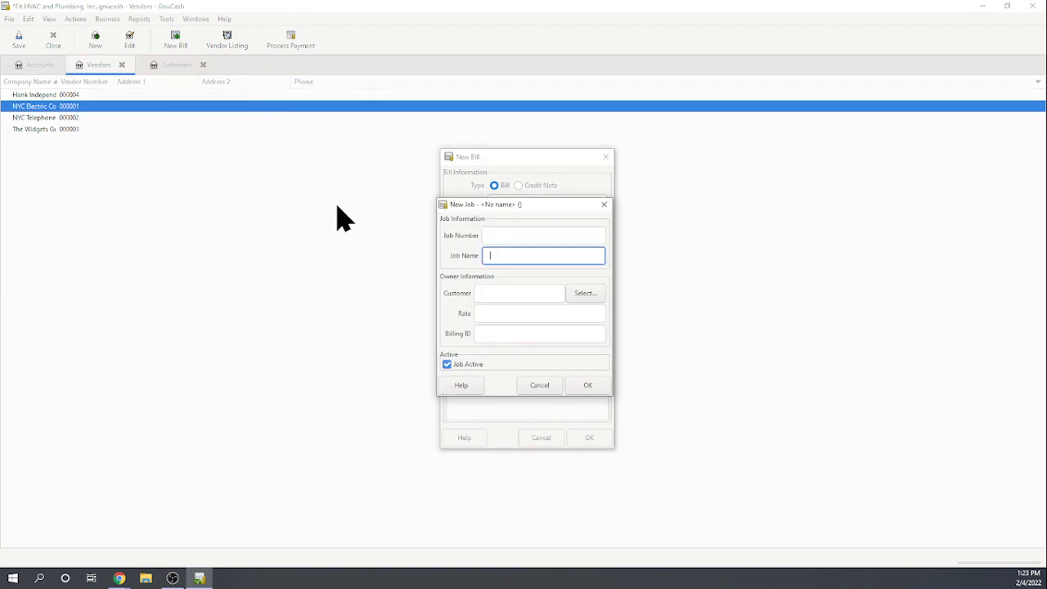
pyautogui.write('Bathroom Renovation')
pyautogui.click(496, 294)
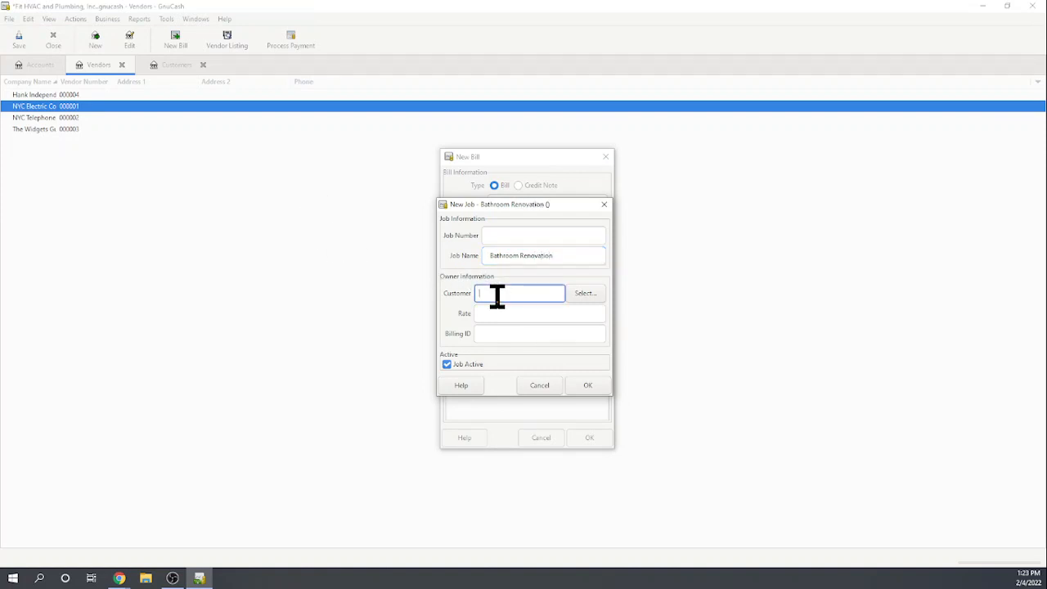
pyautogui.write('Family Bowling')
pyautogui.click(503, 309)
pyautogui.click(589, 387)
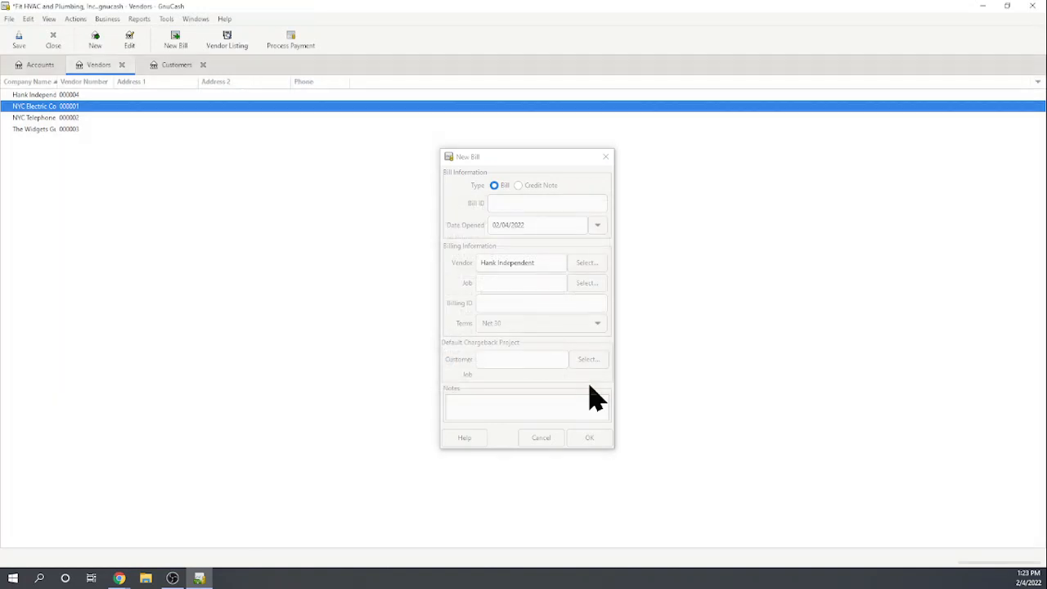
# Show the customer list and assign the Bathroom Renovation job to the open Hank Independent bill.
pyautogui.click(175, 66)
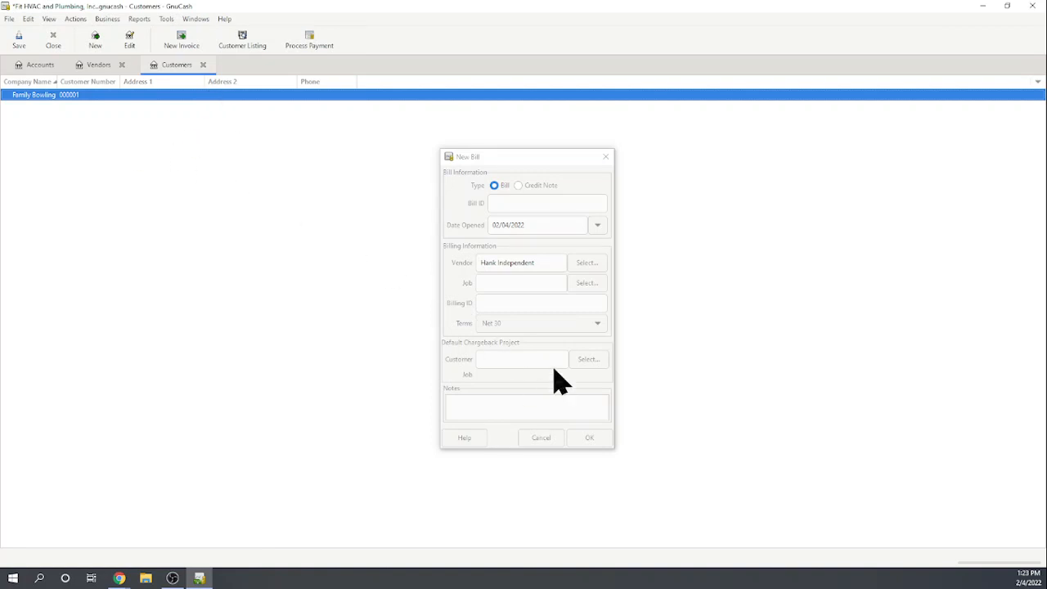
pyautogui.click(508, 302)
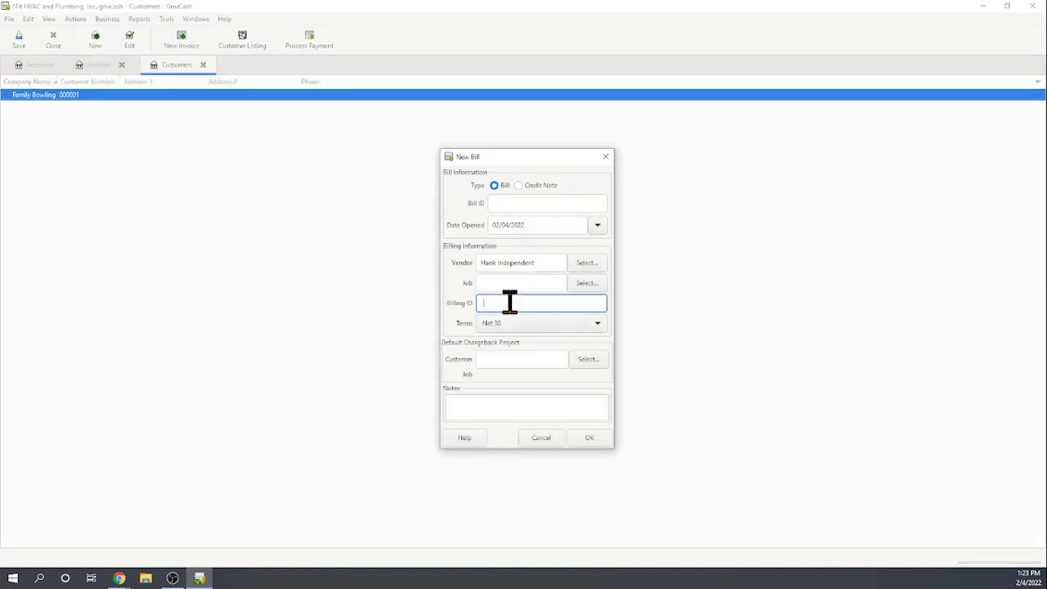
pyautogui.click(523, 282)
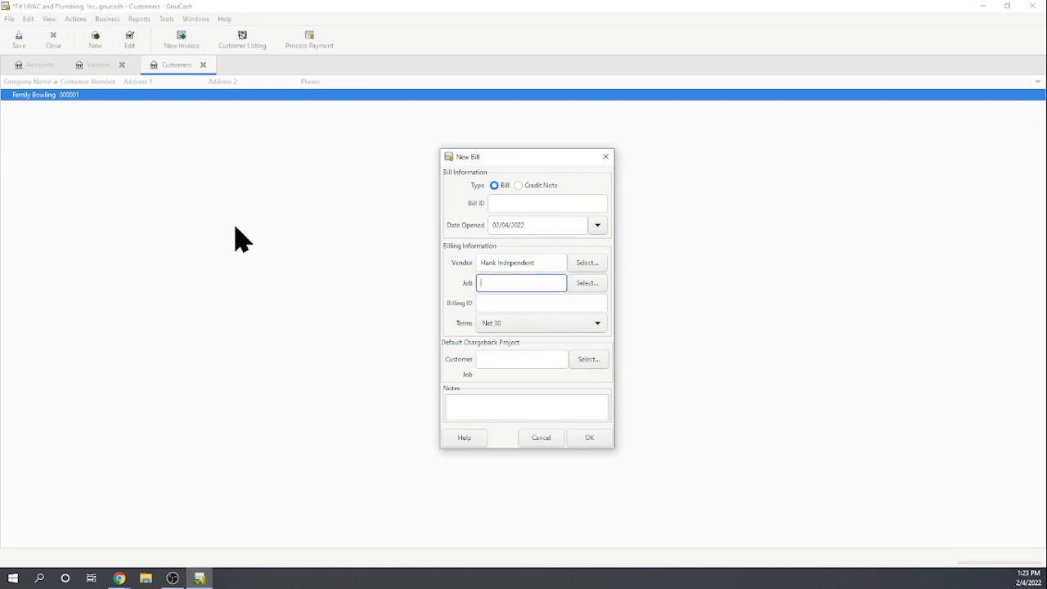
pyautogui.write('ba')
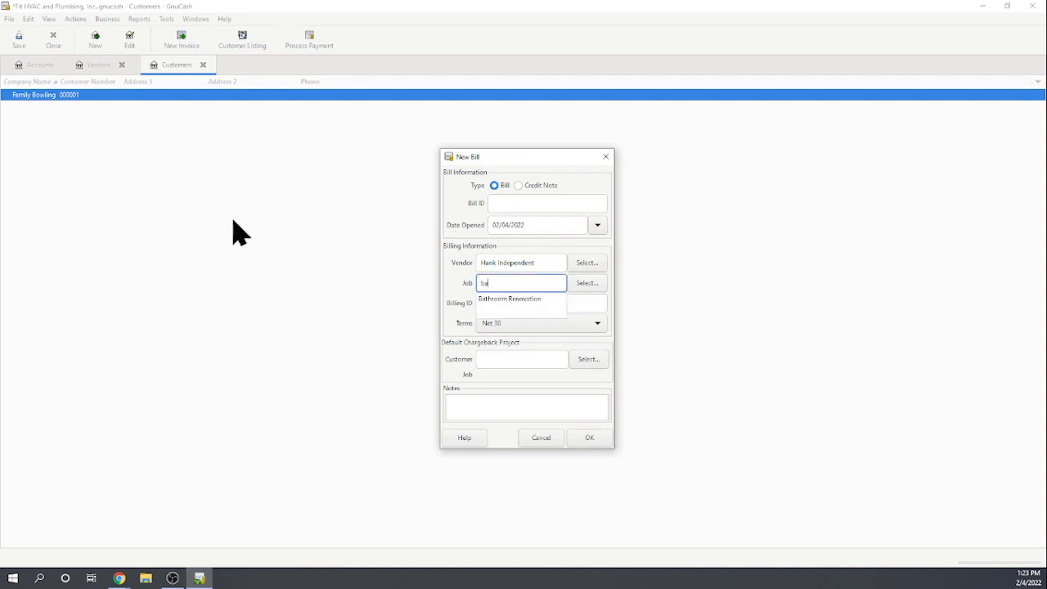
pyautogui.write('th')
pyautogui.click(490, 298)
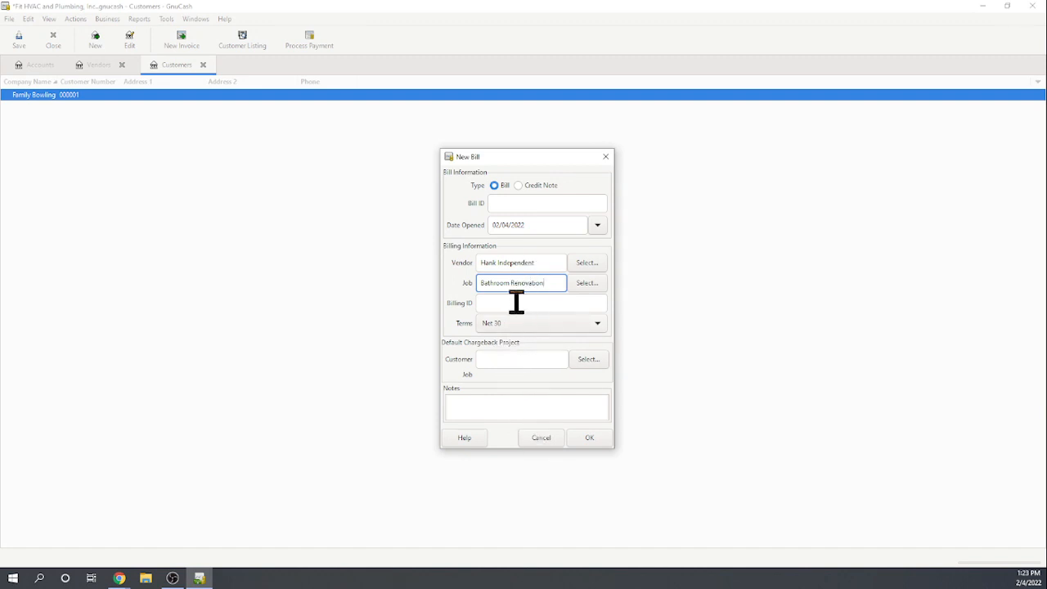
# Set the bill's default chargeback customer to Family Bowling and its chargeback job to Bathroom Renovation, and confirm the bill.
pyautogui.click(499, 361)
pyautogui.write('Family')
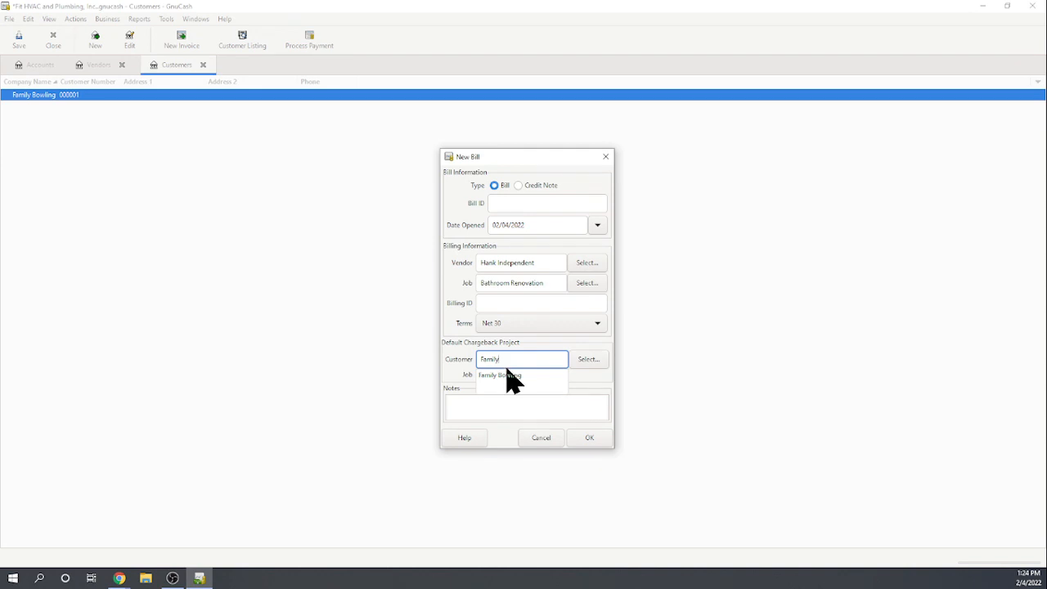
pyautogui.click(510, 376)
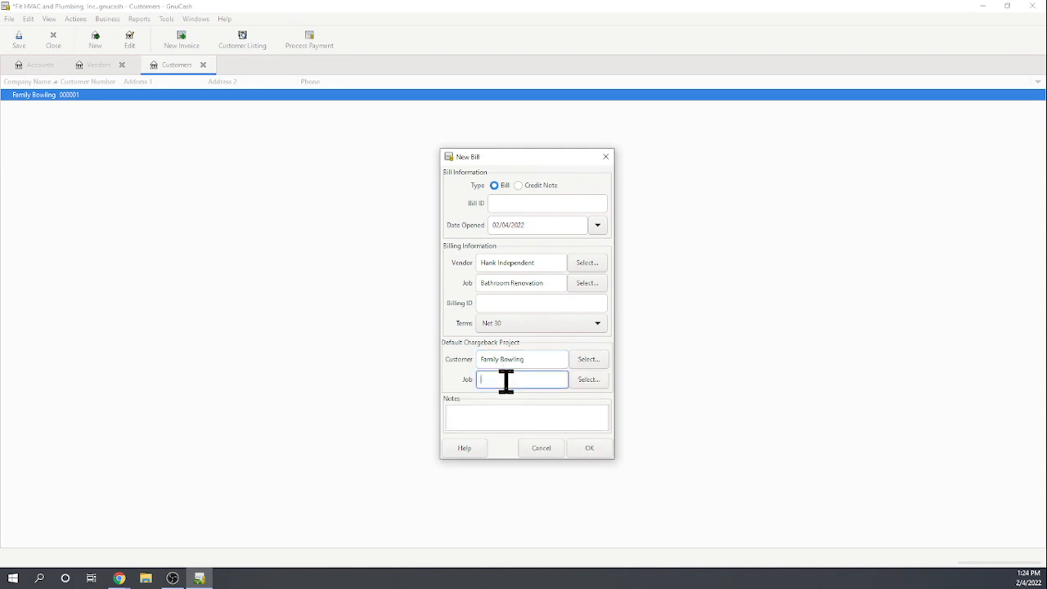
pyautogui.write('Bathroom')
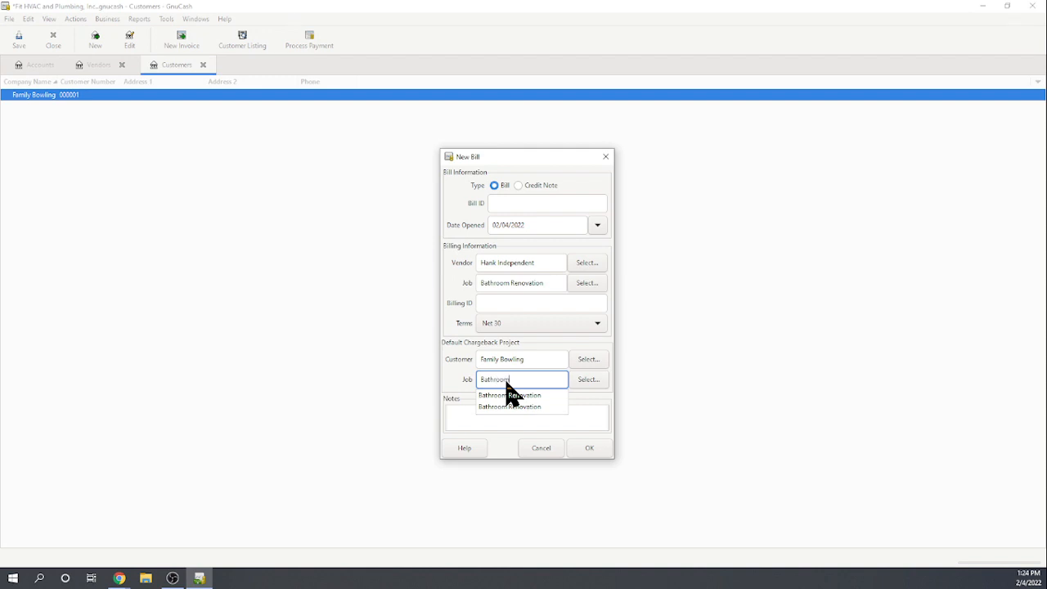
pyautogui.click(530, 396)
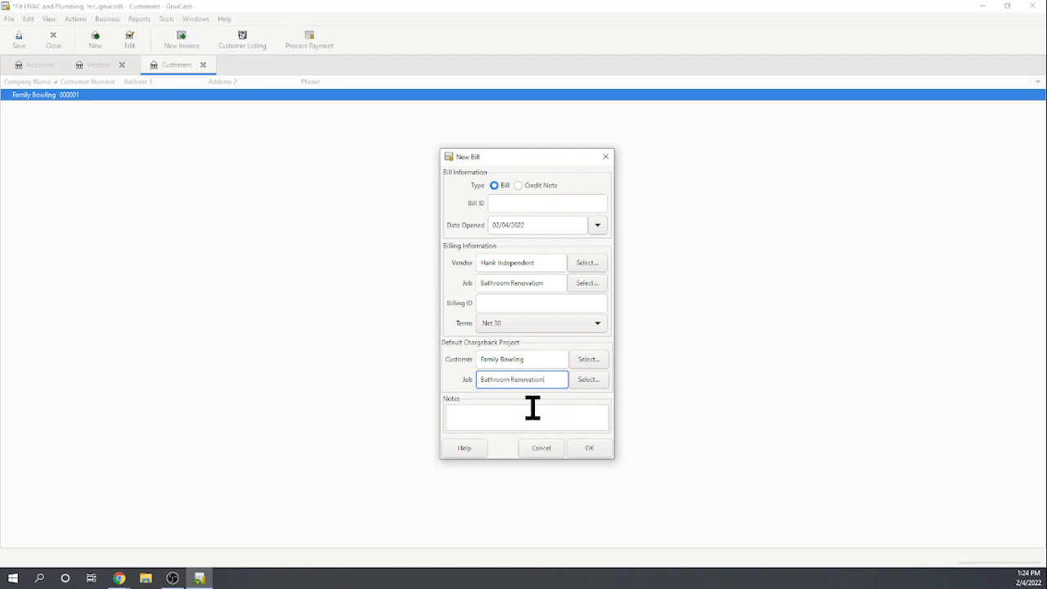
pyautogui.click(477, 418)
pyautogui.click(588, 451)
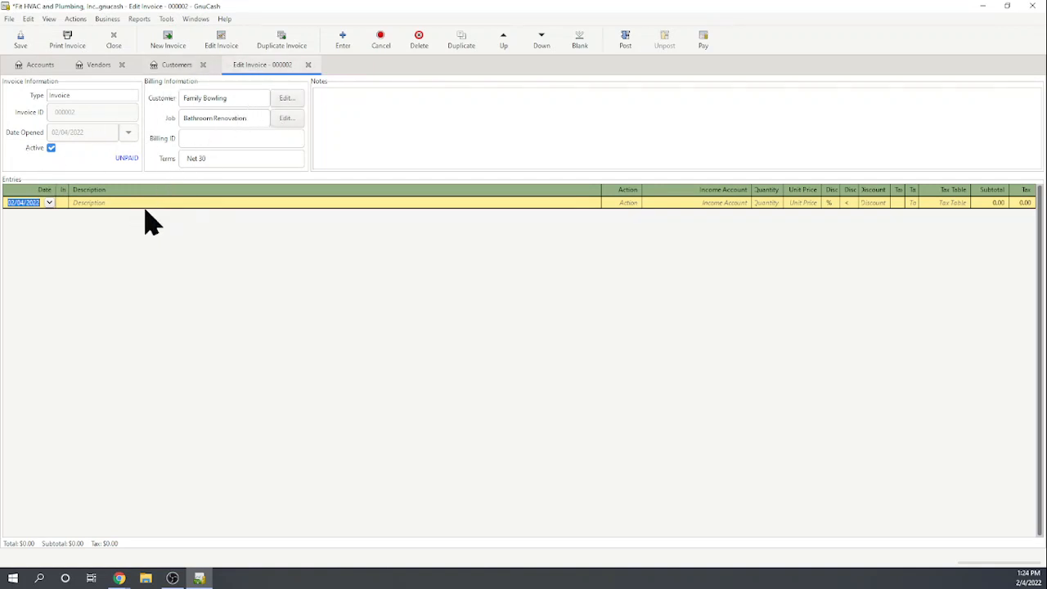
# Try to enter a Contract Labor line with the income account Sales on the invoice, and close the invoice.
pyautogui.click(113, 203)
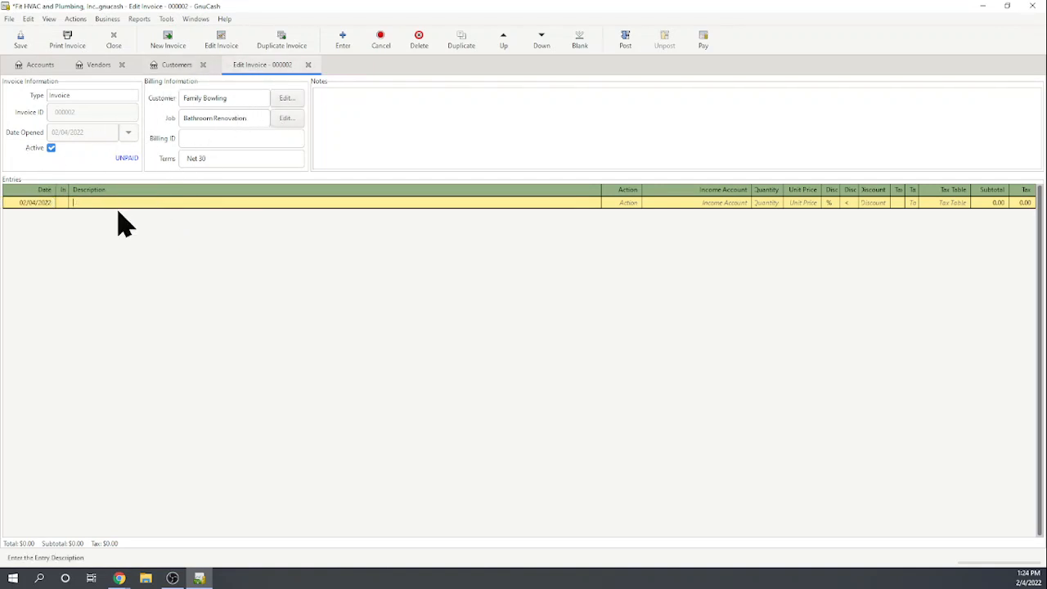
pyautogui.write('Contract Labor')
pyautogui.click(706, 204)
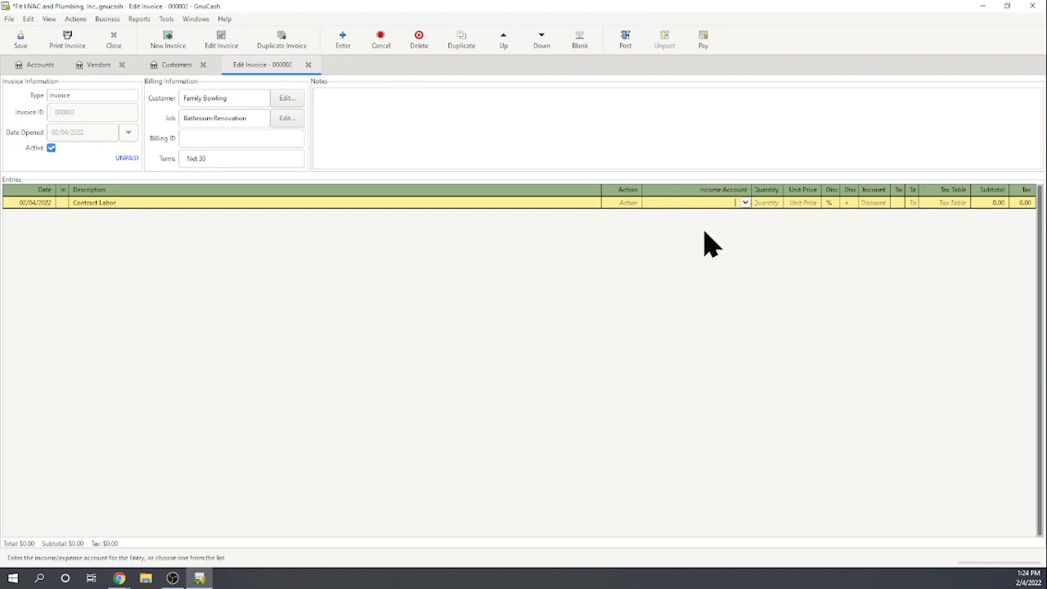
pyautogui.write('Sales')
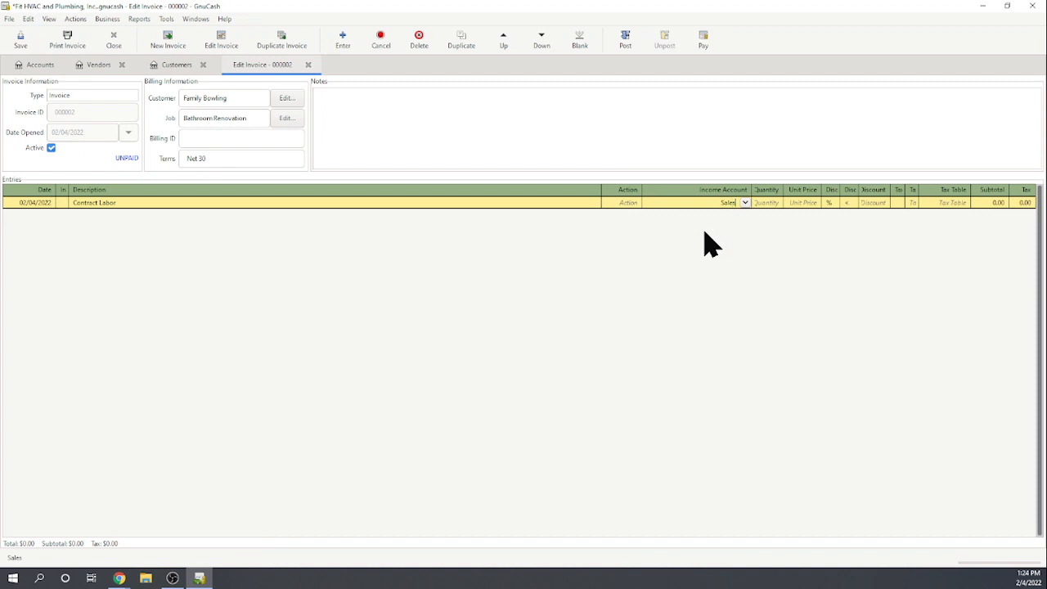
pyautogui.press('Tab')
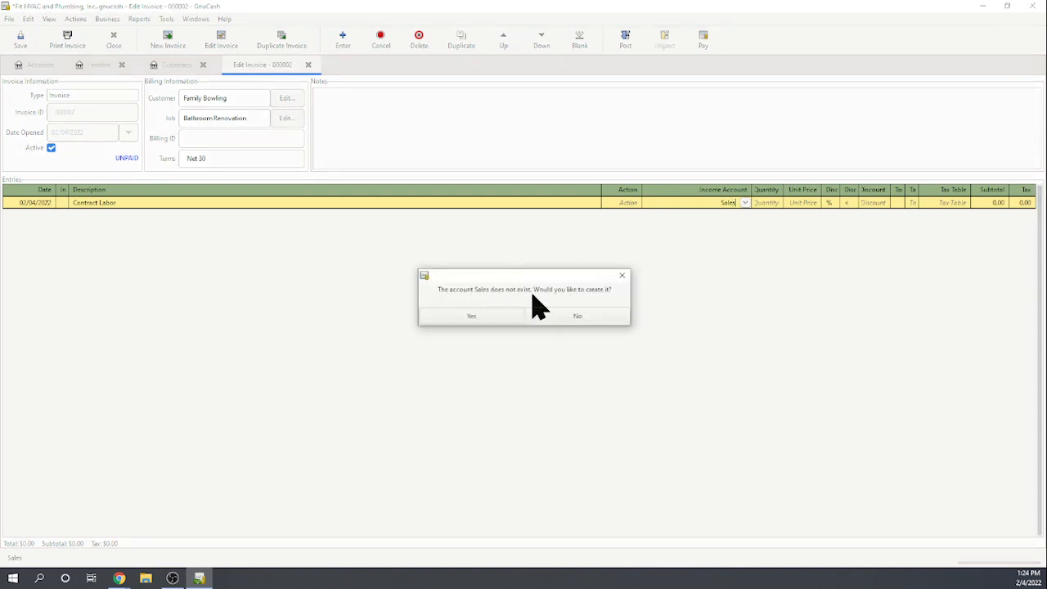
pyautogui.click(473, 315)
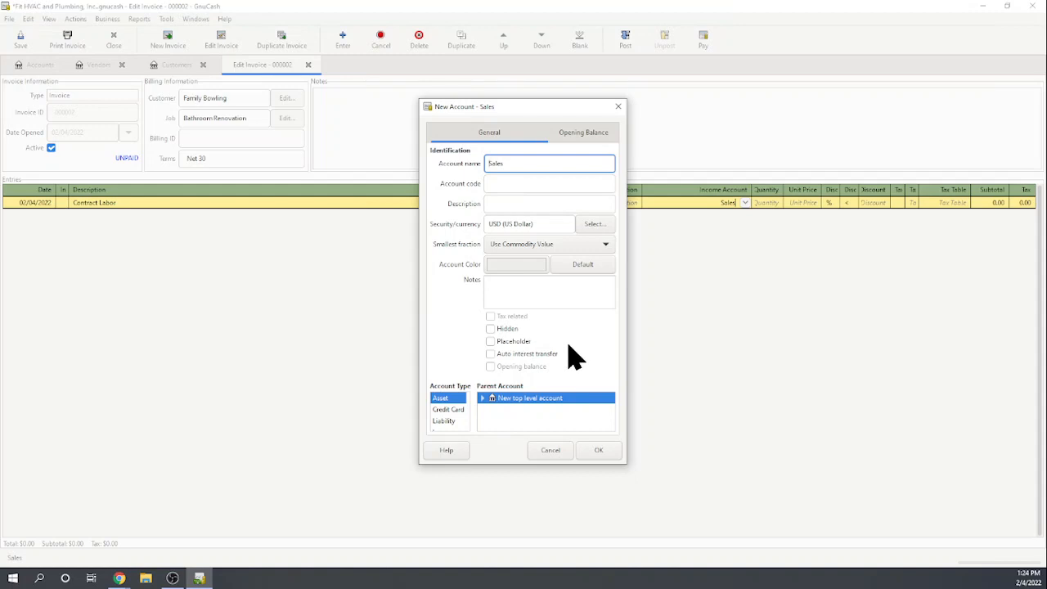
pyautogui.click(551, 450)
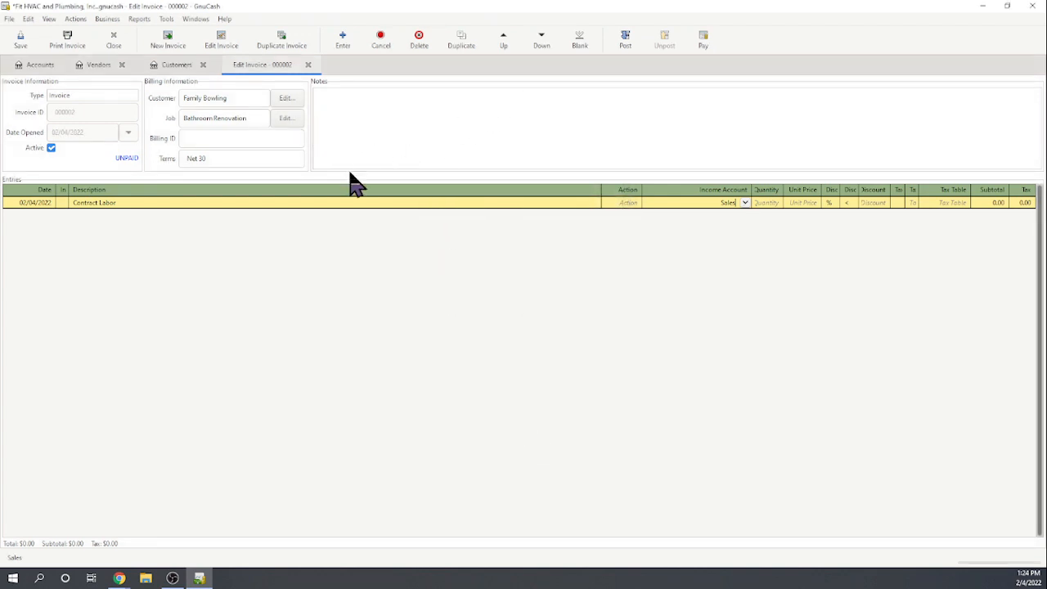
pyautogui.click(308, 65)
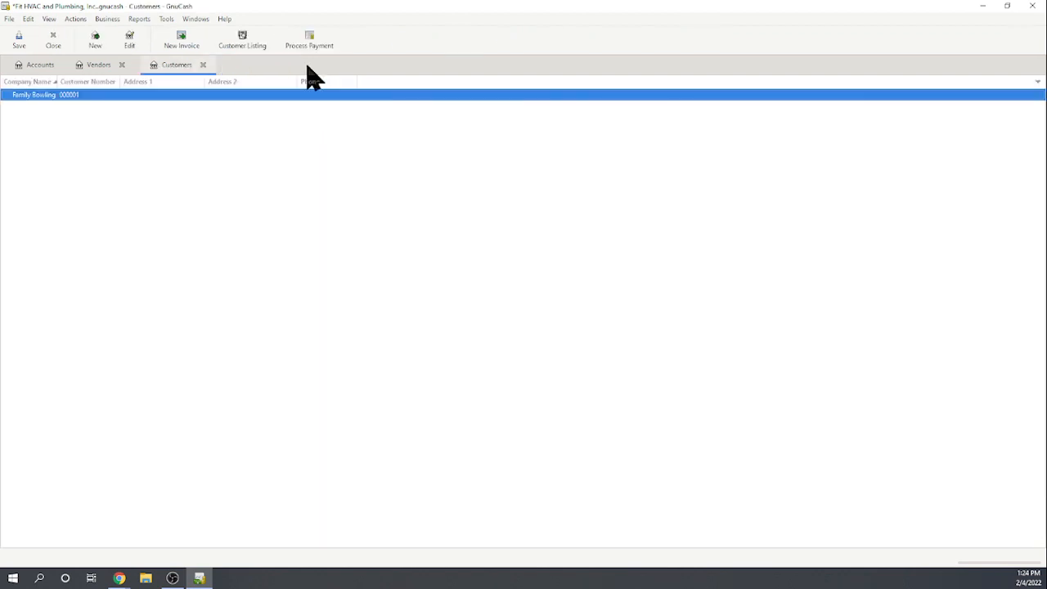
# Open the Hank Independent record from the vendor list, review its details and close it without changes.
pyautogui.click(98, 67)
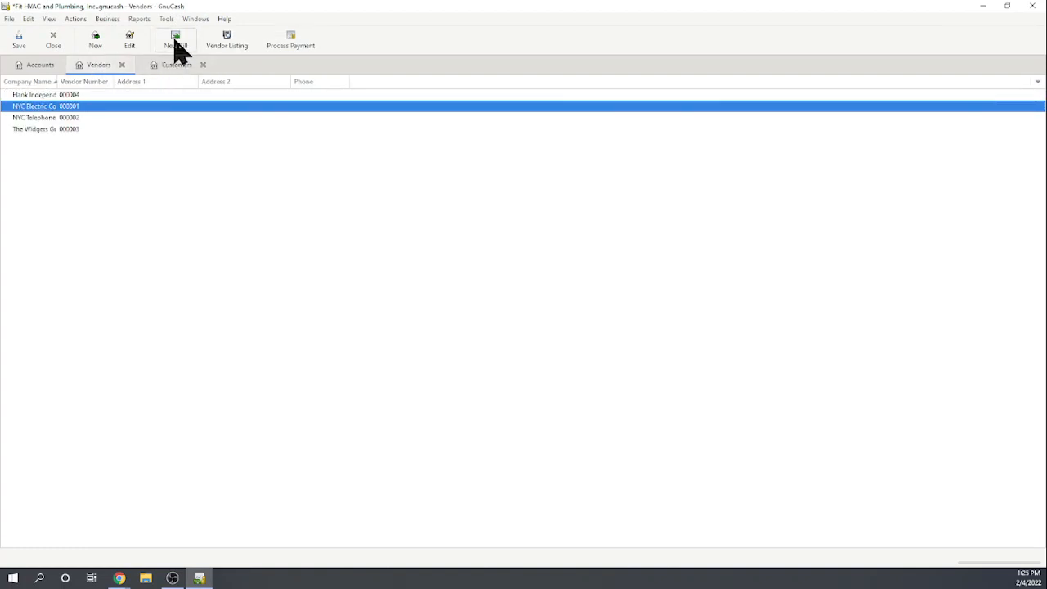
pyautogui.click(40, 95)
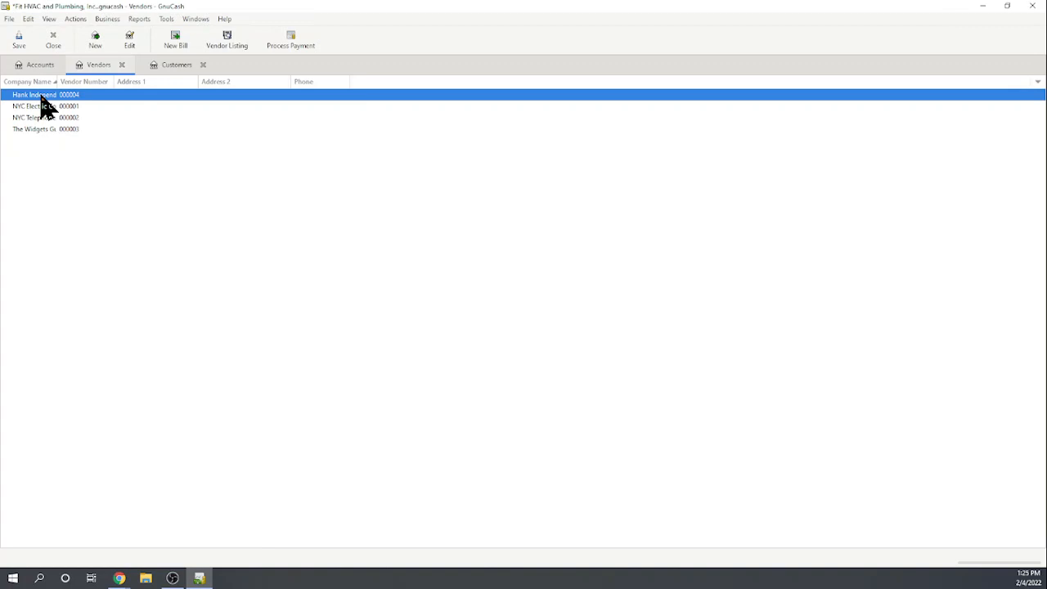
pyautogui.click(131, 41)
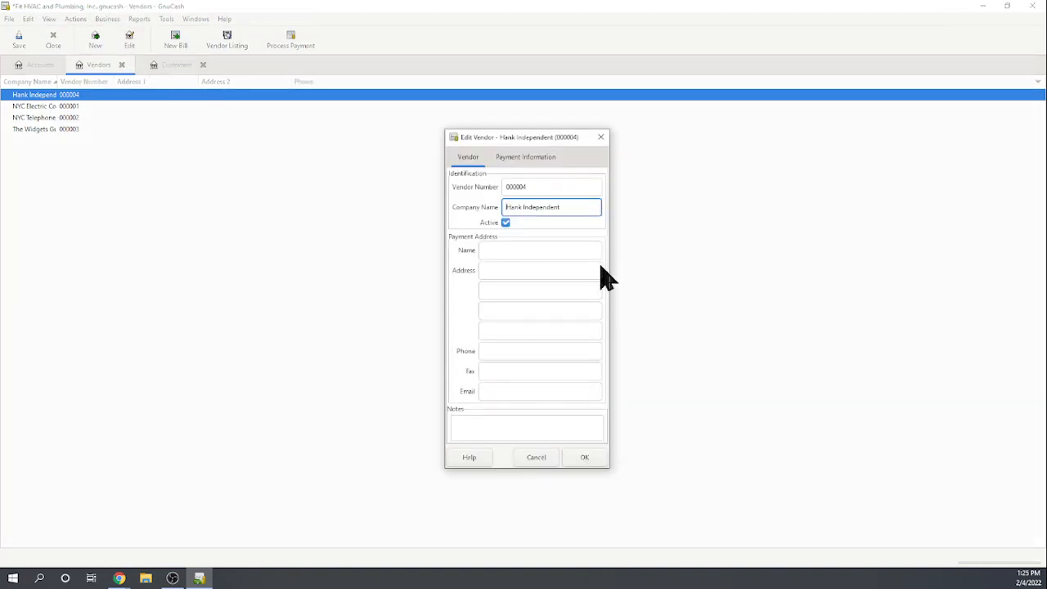
pyautogui.click(543, 459)
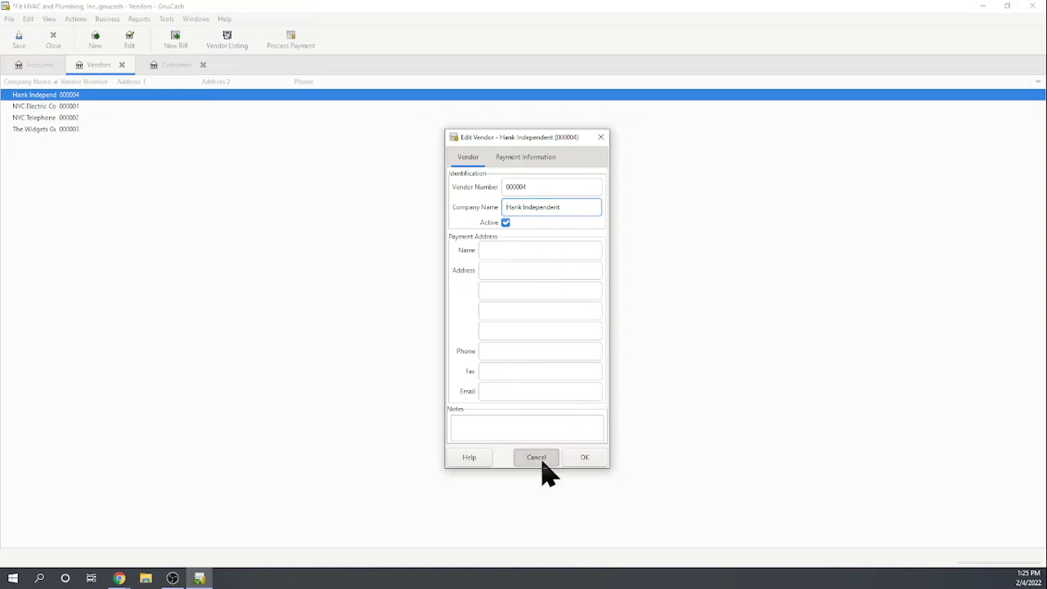
# Start a new bill for the vendor Hank Independent and assign the Bathroom Renovation job to it.
pyautogui.click(176, 47)
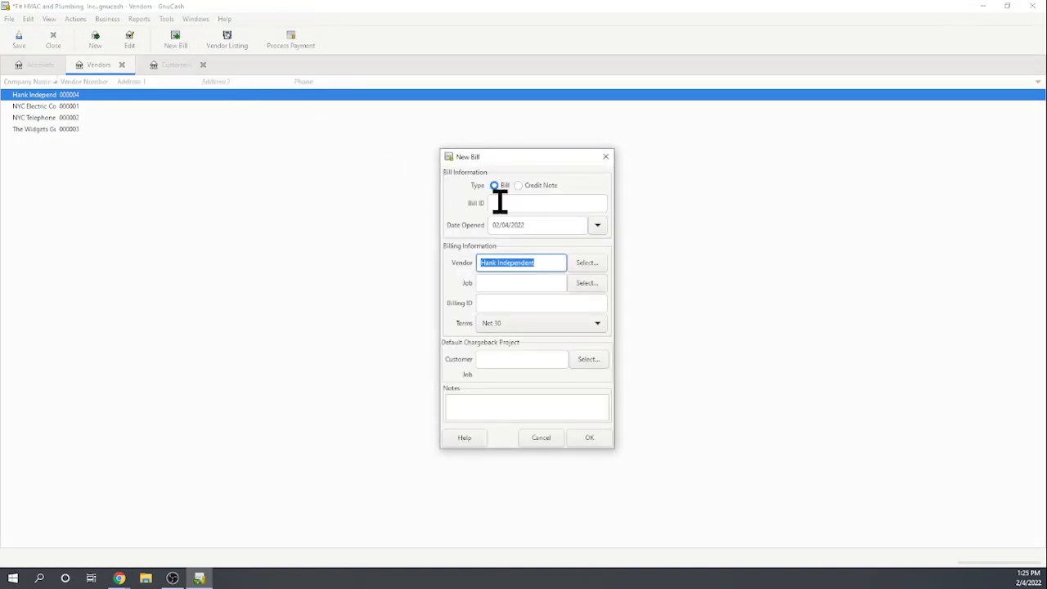
pyautogui.click(511, 282)
pyautogui.write('B')
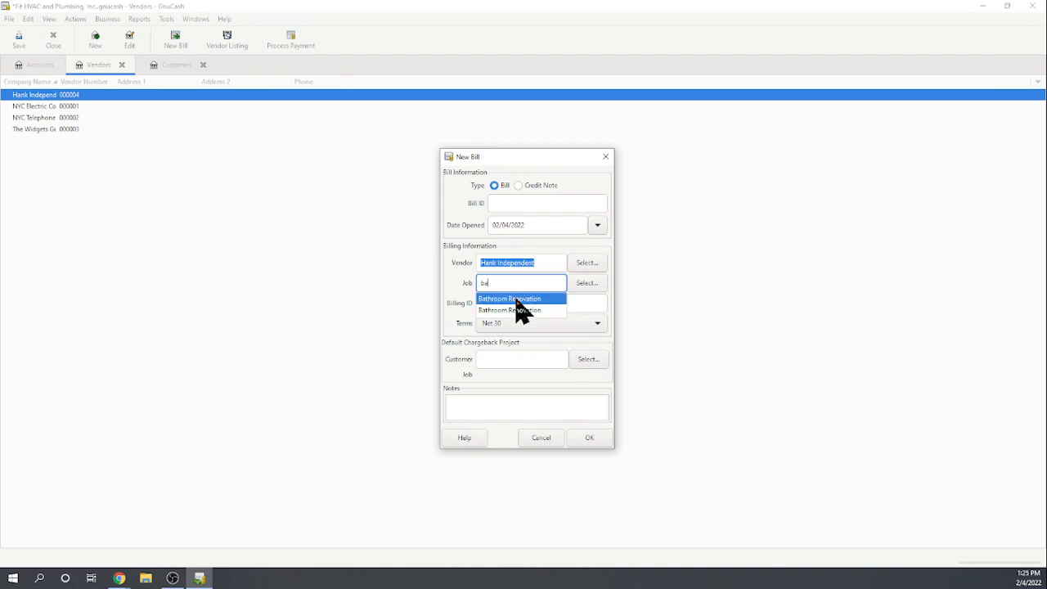
pyautogui.click(513, 299)
# Set the bill's default chargeback customer to Family Bowling and job to Bathroom Renovation, confirm it, and close the resulting invoice.
pyautogui.click(509, 358)
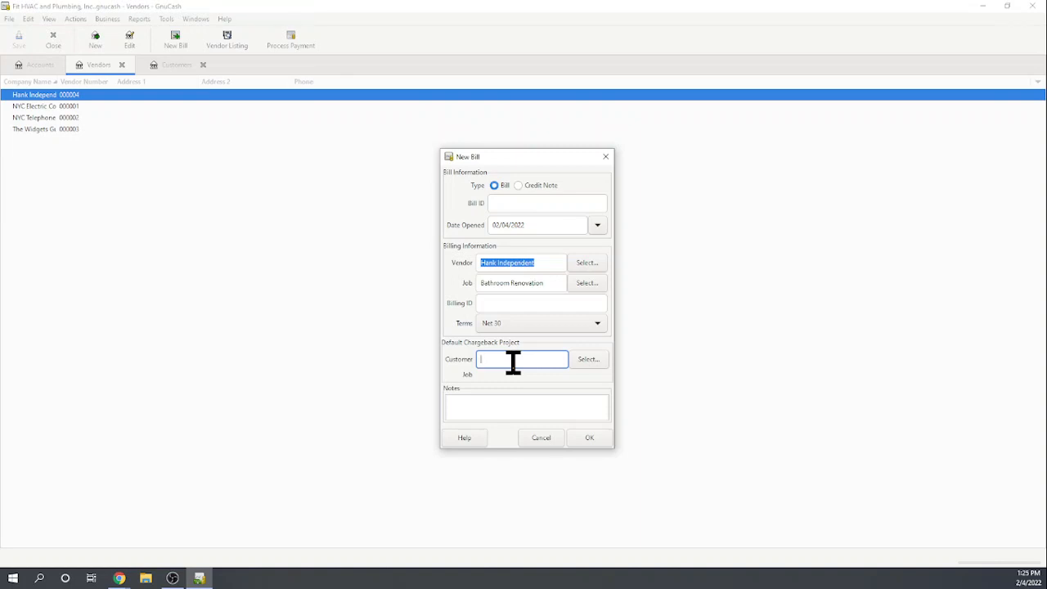
pyautogui.write('family')
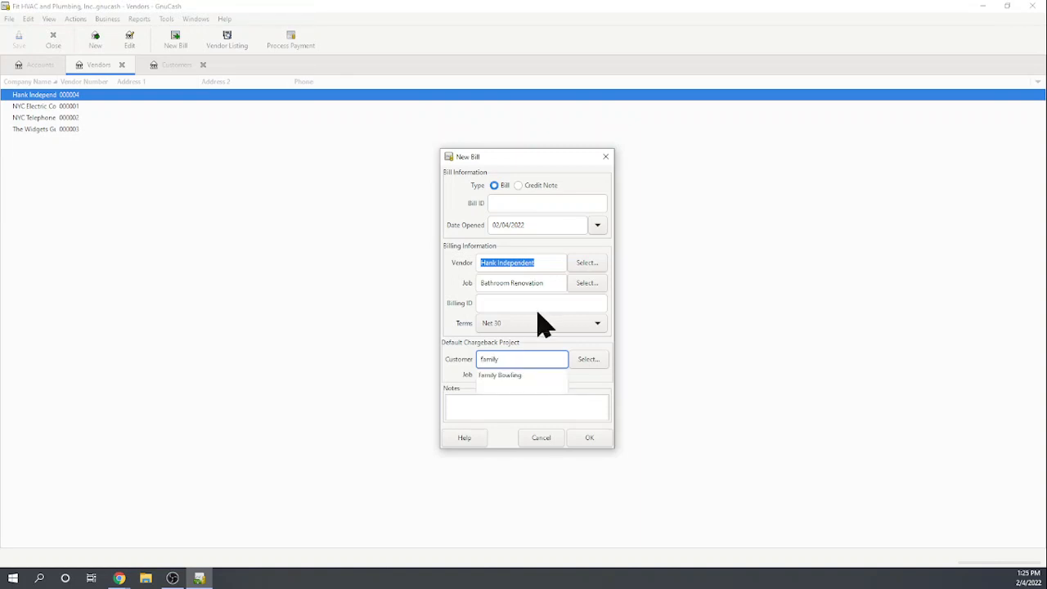
pyautogui.click(495, 376)
pyautogui.click(493, 379)
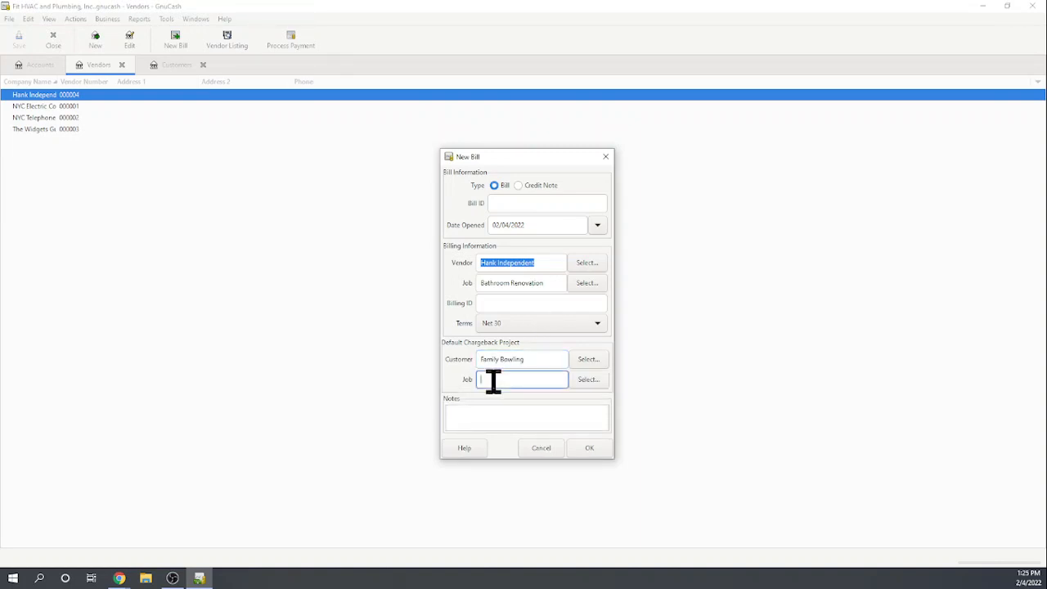
pyautogui.write('bath')
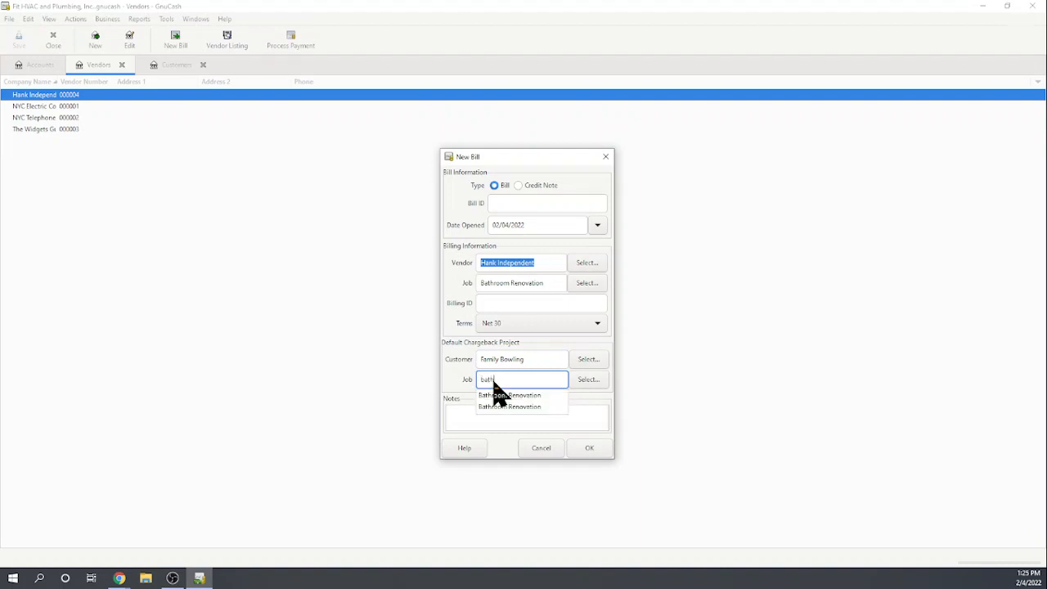
pyautogui.click(510, 397)
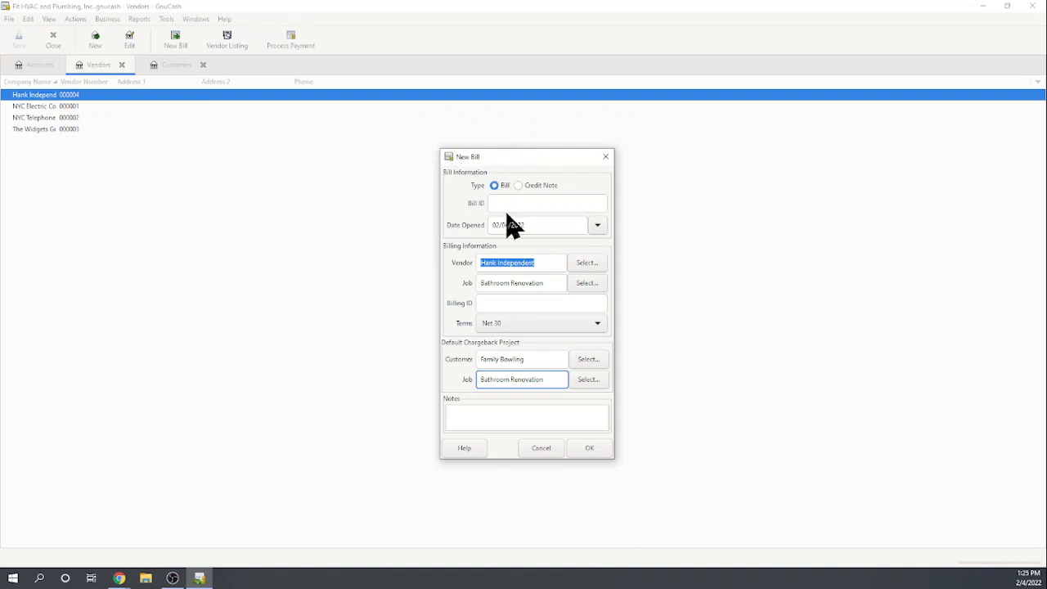
pyautogui.click(587, 446)
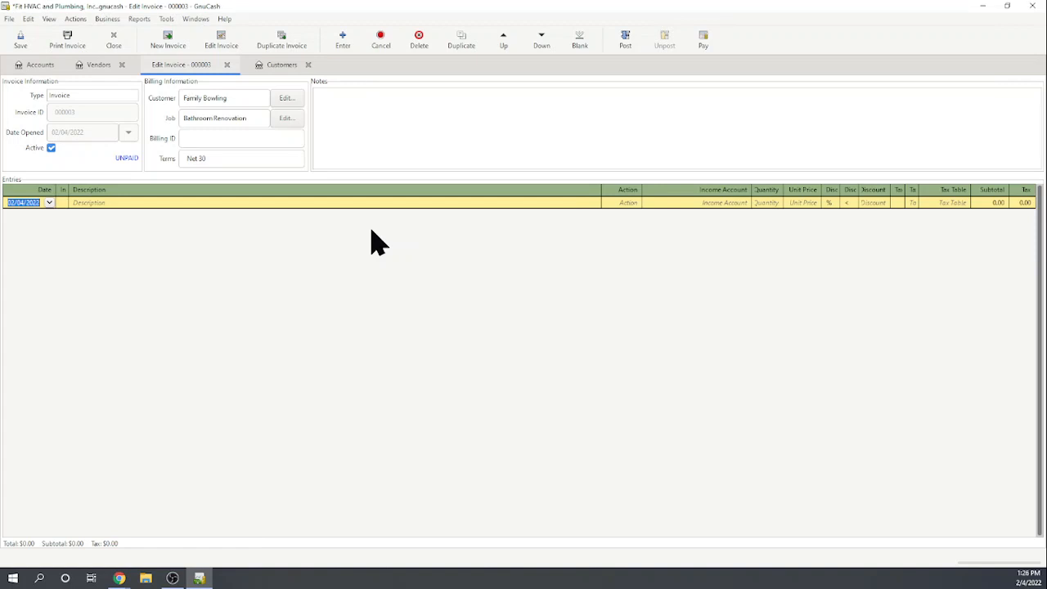
pyautogui.click(226, 67)
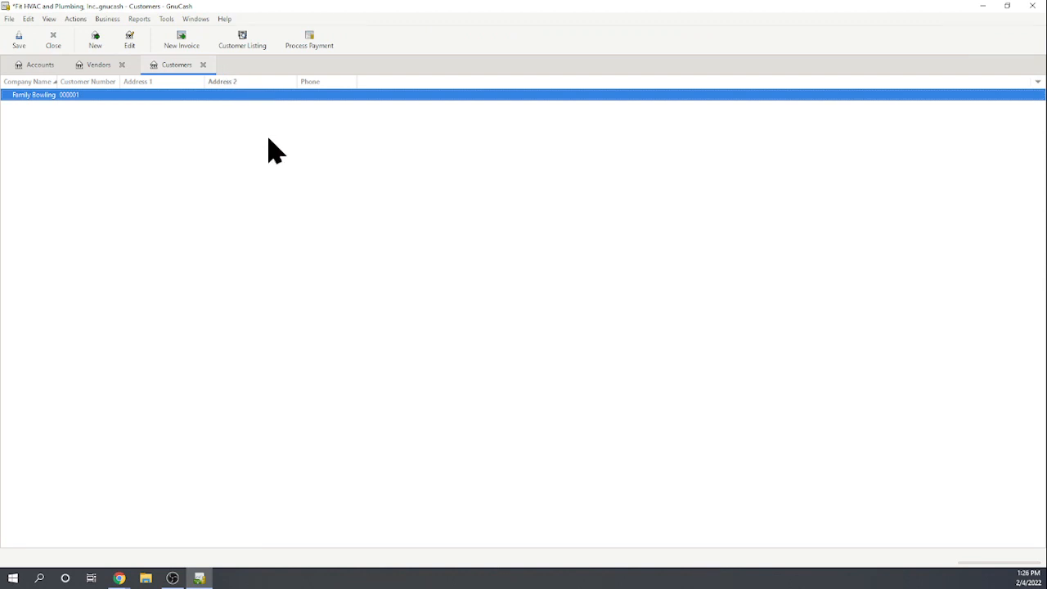
# Create another bill for Hank Independent with the job Bathroom Renovation, leaving the default chargeback customer empty.
pyautogui.click(104, 69)
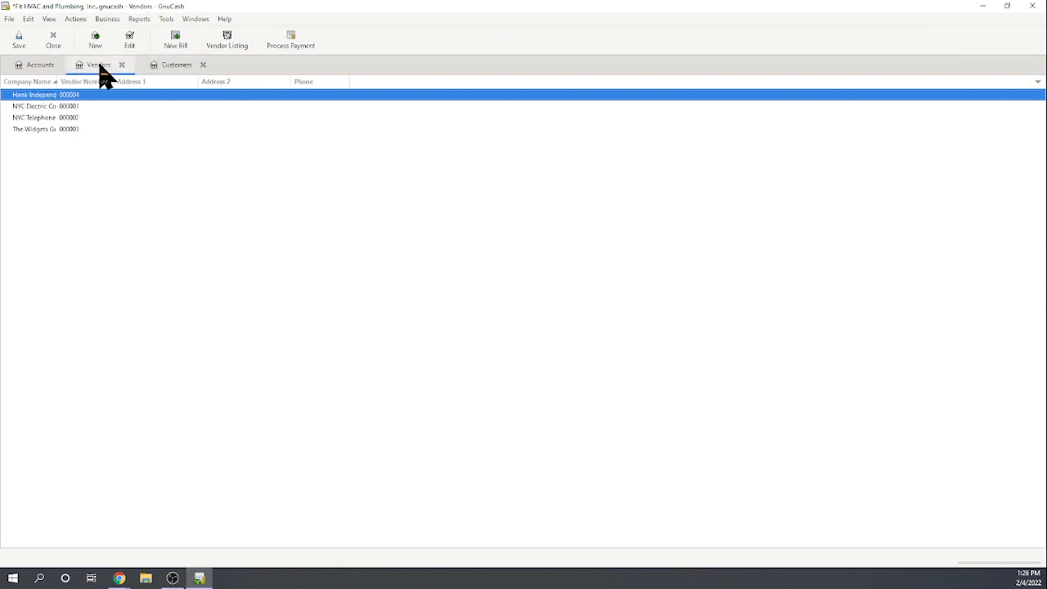
pyautogui.click(177, 40)
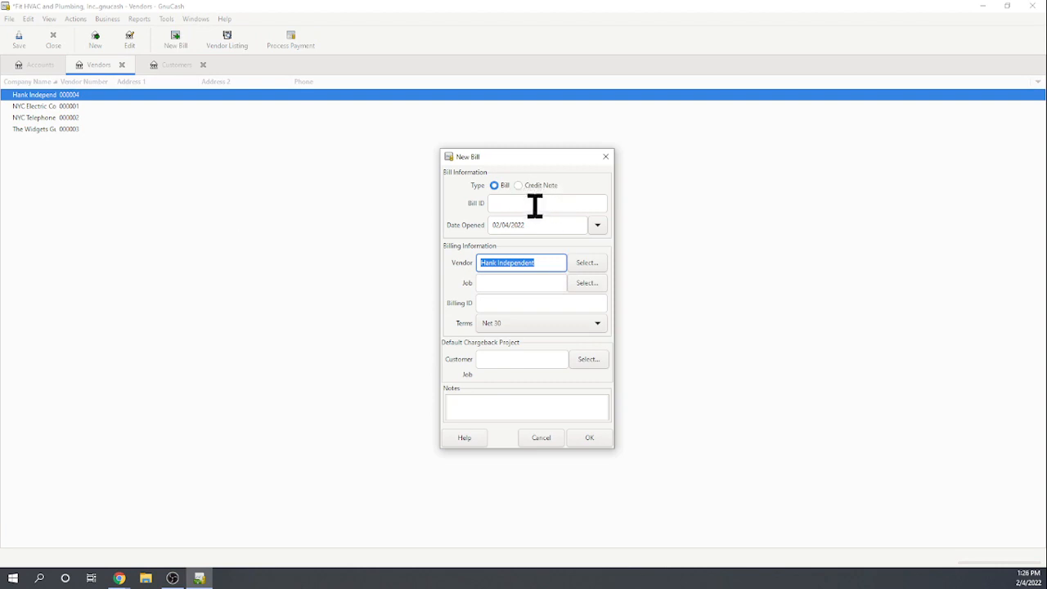
pyautogui.click(498, 282)
pyautogui.write('ba')
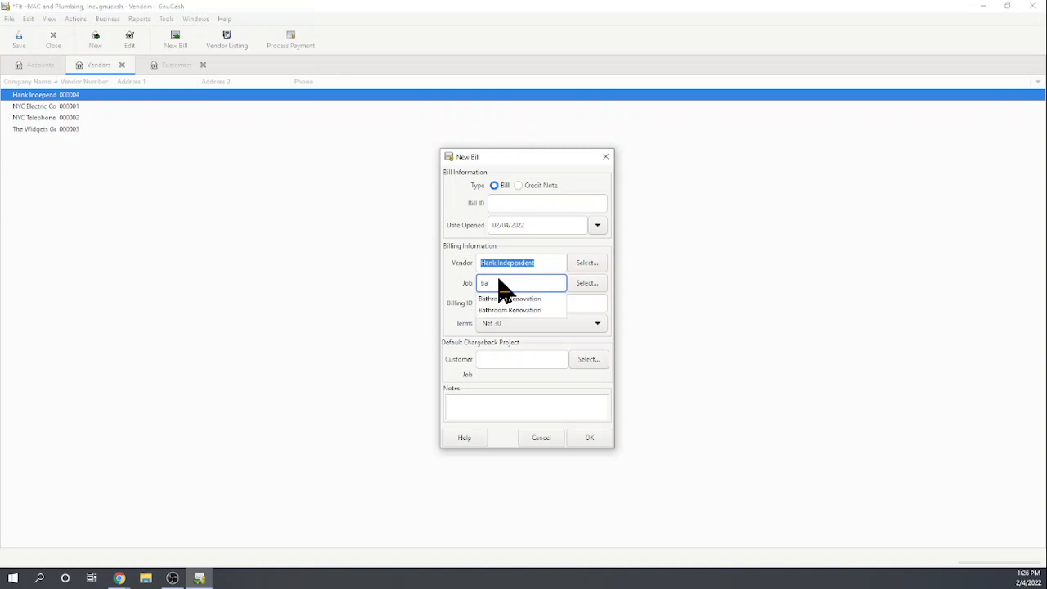
pyautogui.click(503, 299)
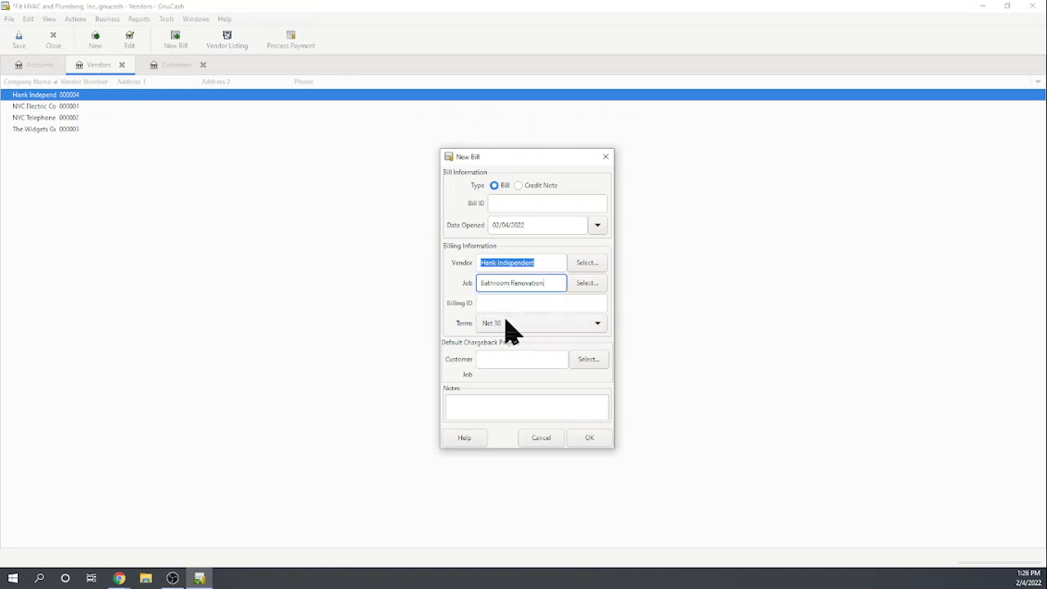
pyautogui.click(589, 439)
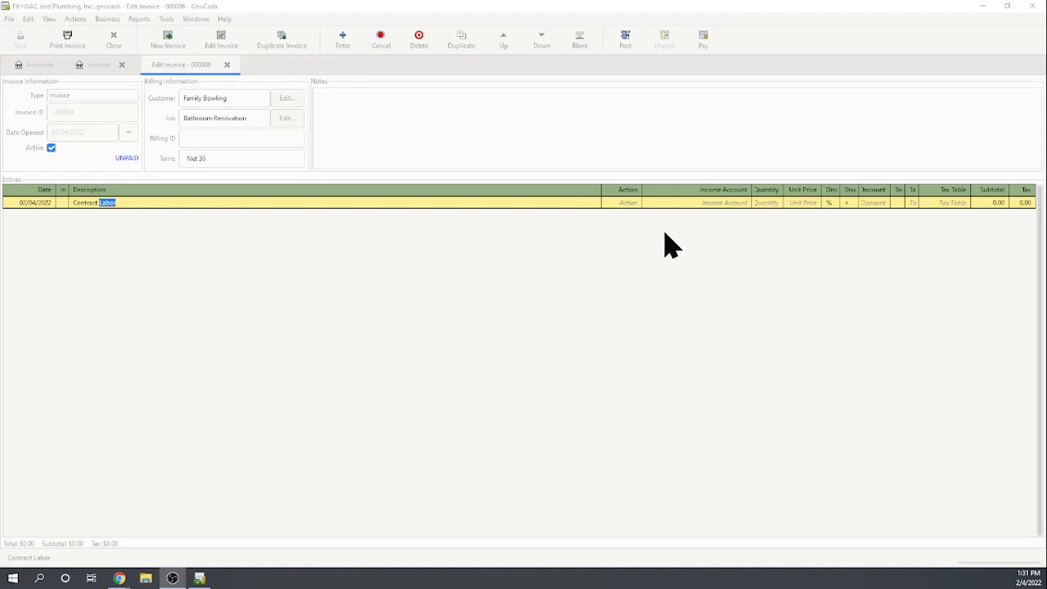
# Assign Sales as the Contract Labor line's income account, creating it as a new top-level account of type Income.
pyautogui.click(723, 203)
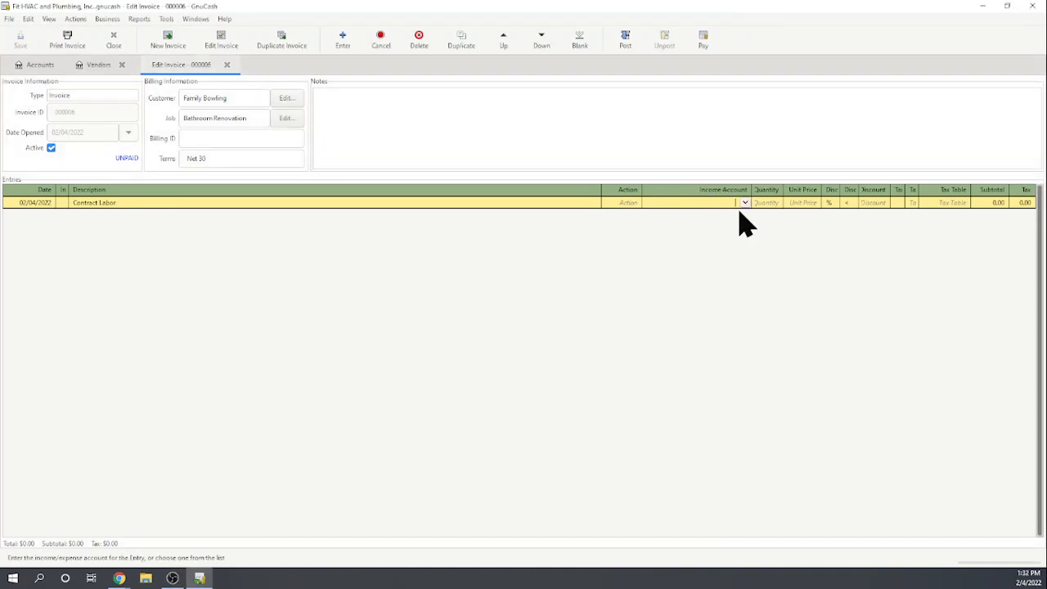
pyautogui.click(744, 204)
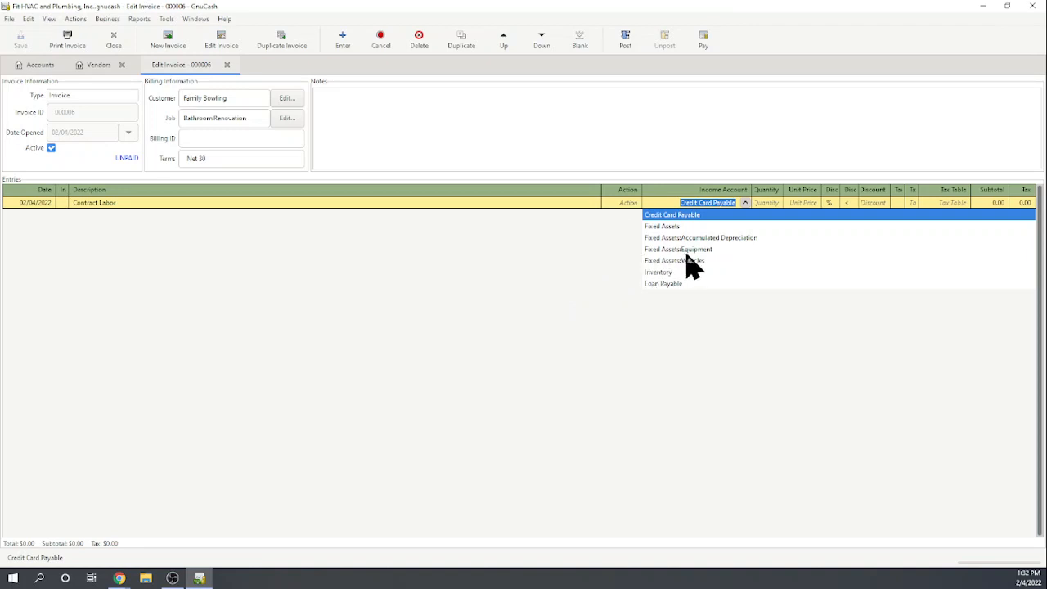
pyautogui.click(677, 203)
pyautogui.moveTo(677, 203); pyautogui.dragTo(741, 203)
pyautogui.write('Sales')
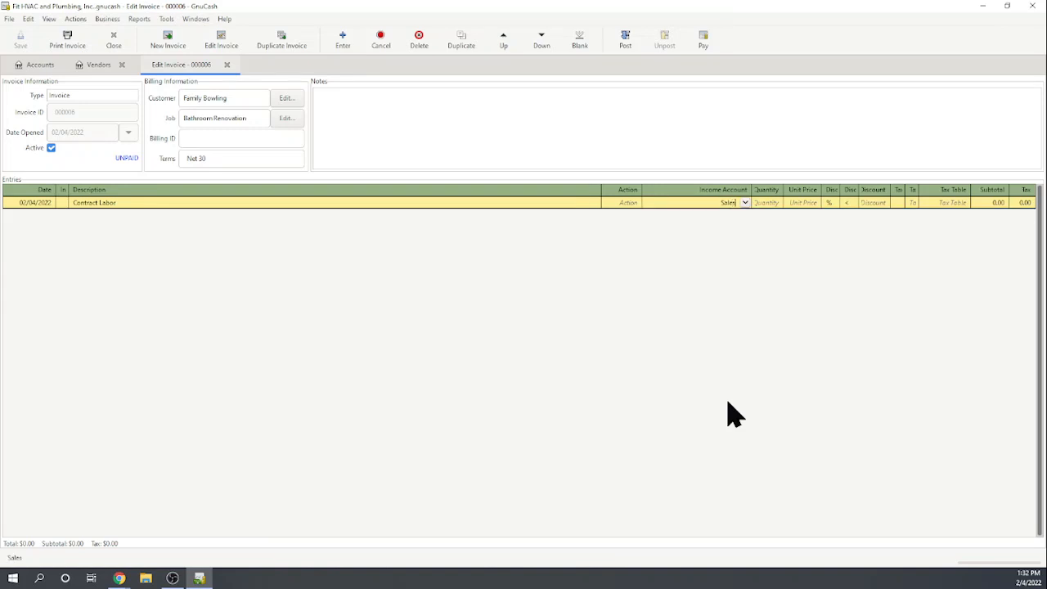
pyautogui.press('Tab')
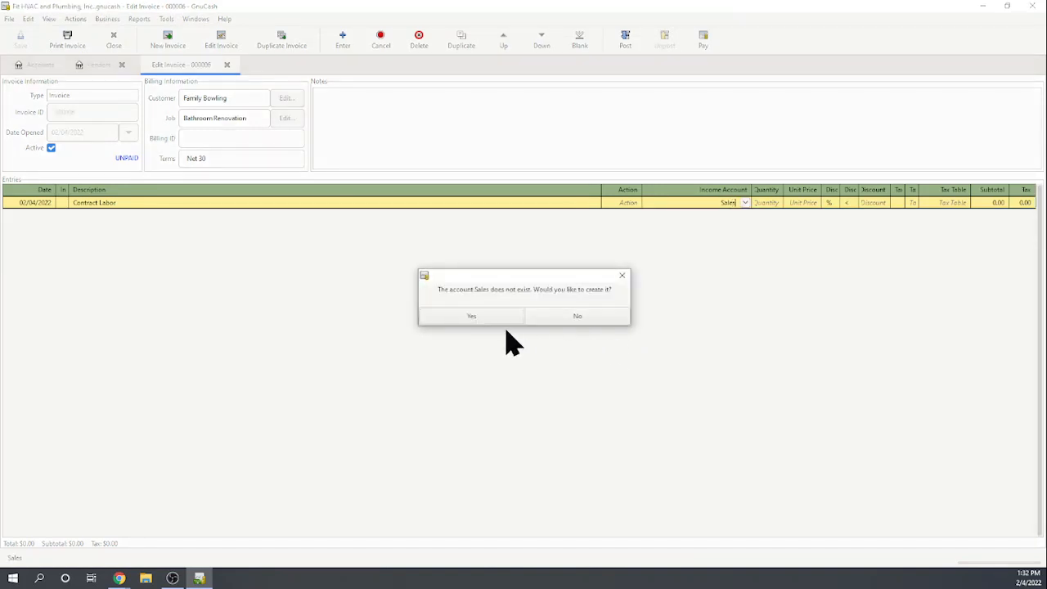
pyautogui.click(495, 320)
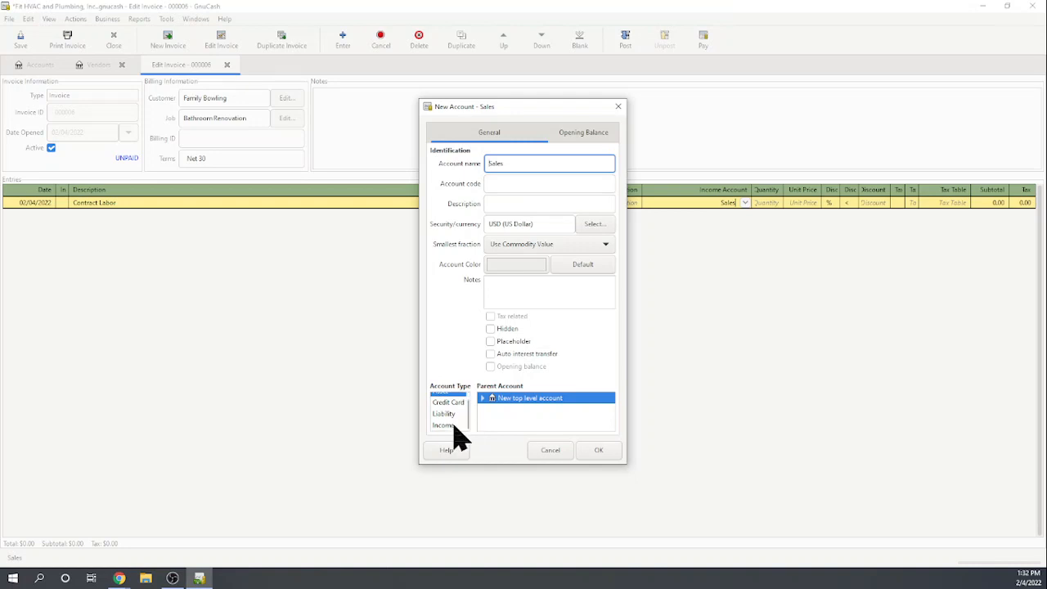
pyautogui.click(446, 425)
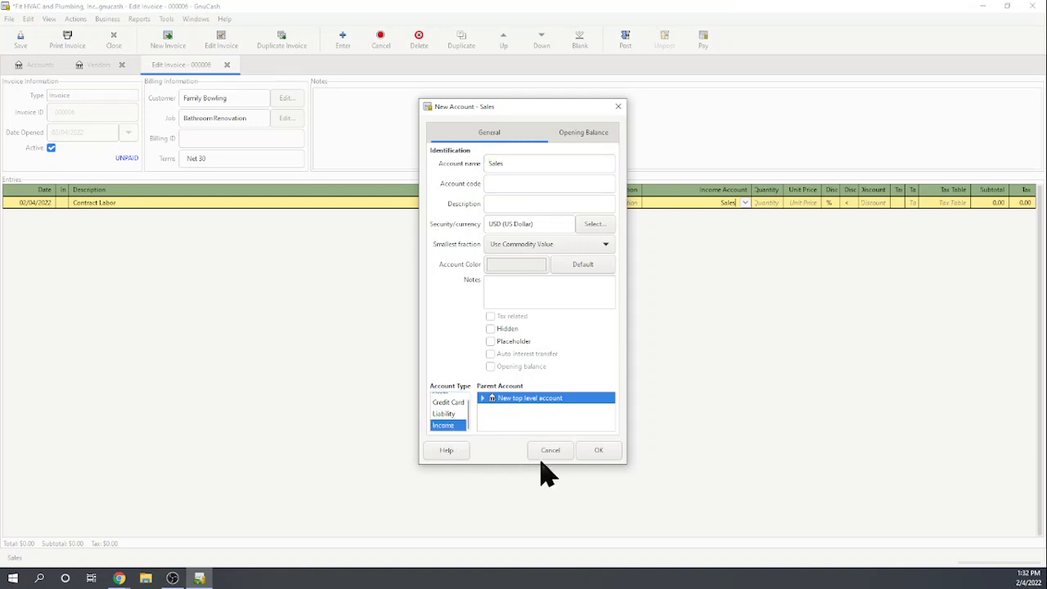
pyautogui.click(596, 451)
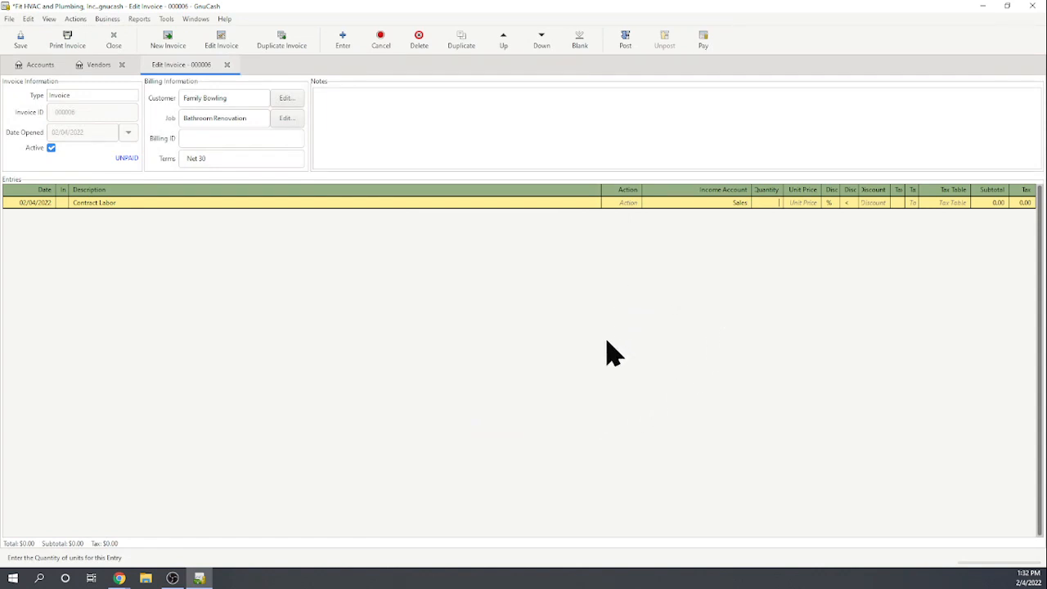
# Complete the Contract Labor line with quantity 40 and unit price 80, and post the invoice to Accounts Receivable.
pyautogui.write('40')
pyautogui.click(802, 204)
pyautogui.write('8')
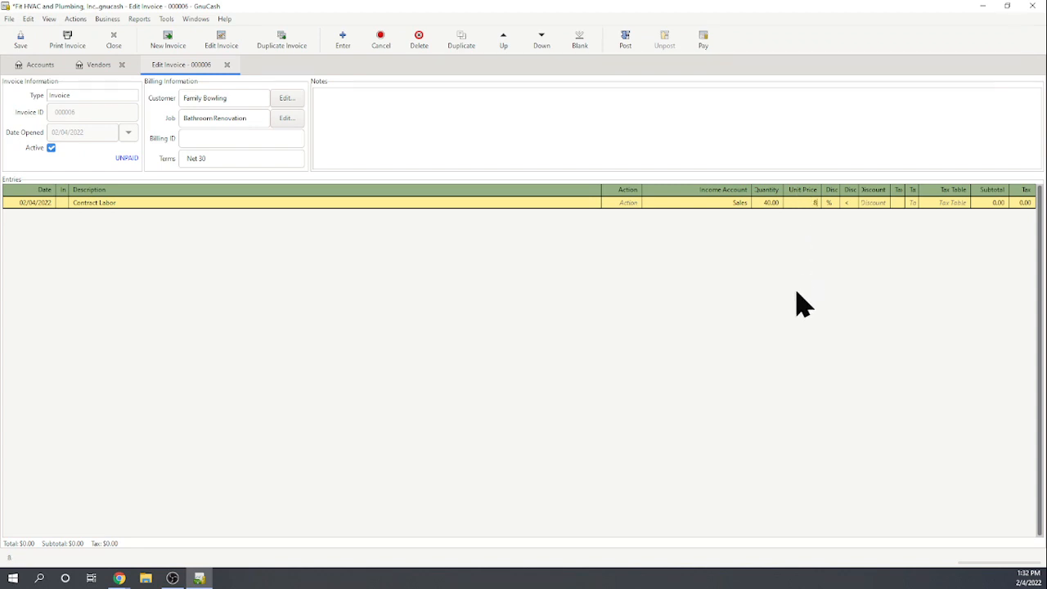
pyautogui.write('0')
pyautogui.press('Tab')
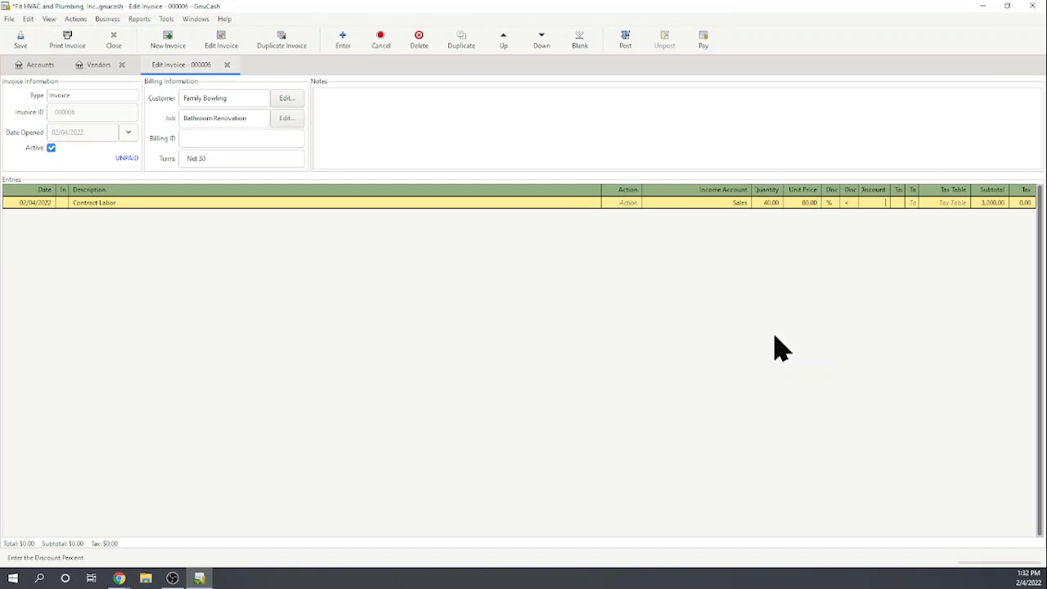
pyautogui.press('Return')
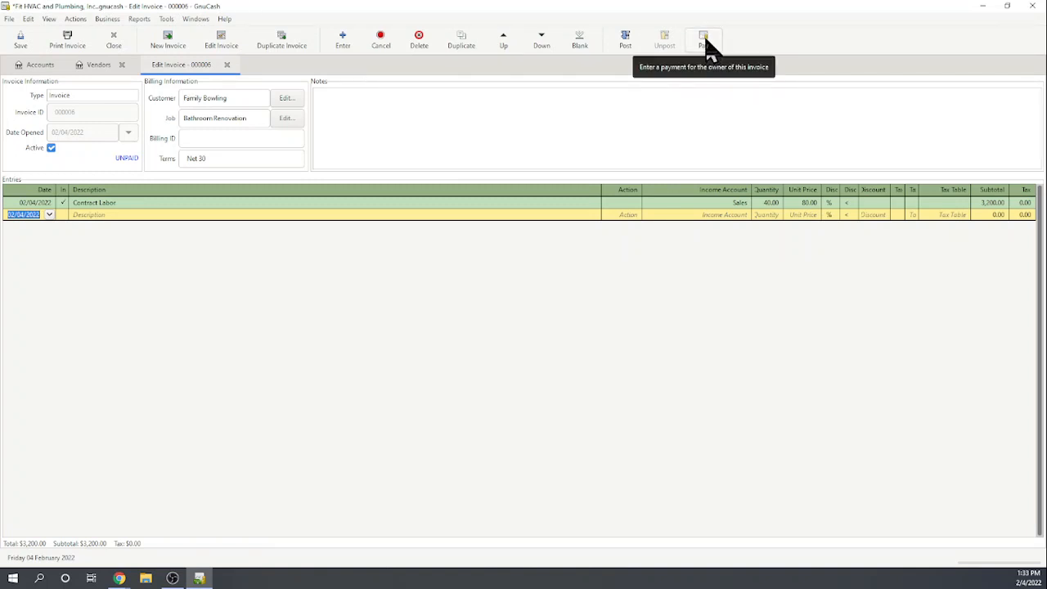
pyautogui.click(625, 47)
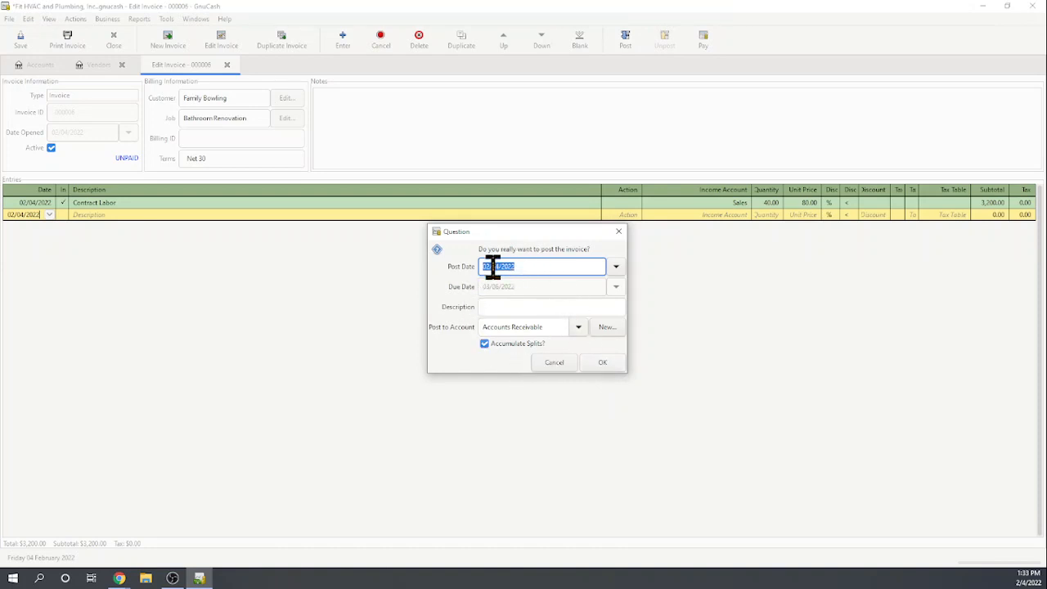
pyautogui.click(607, 364)
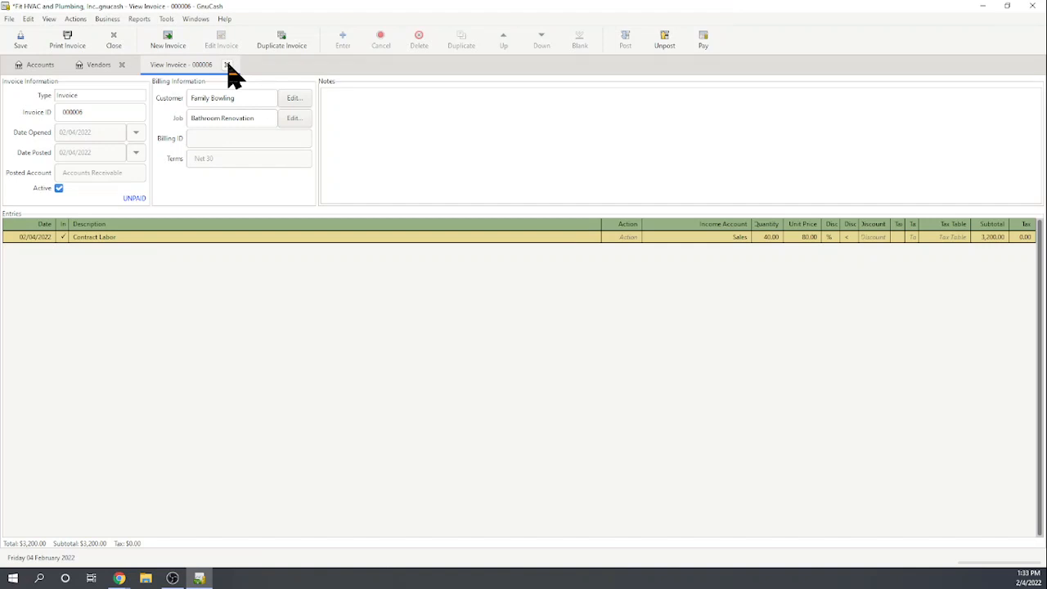
# Run the Balance Sheet report, examine the Accounts Payable transactions behind it, and close the register and the report.
pyautogui.click(141, 19)
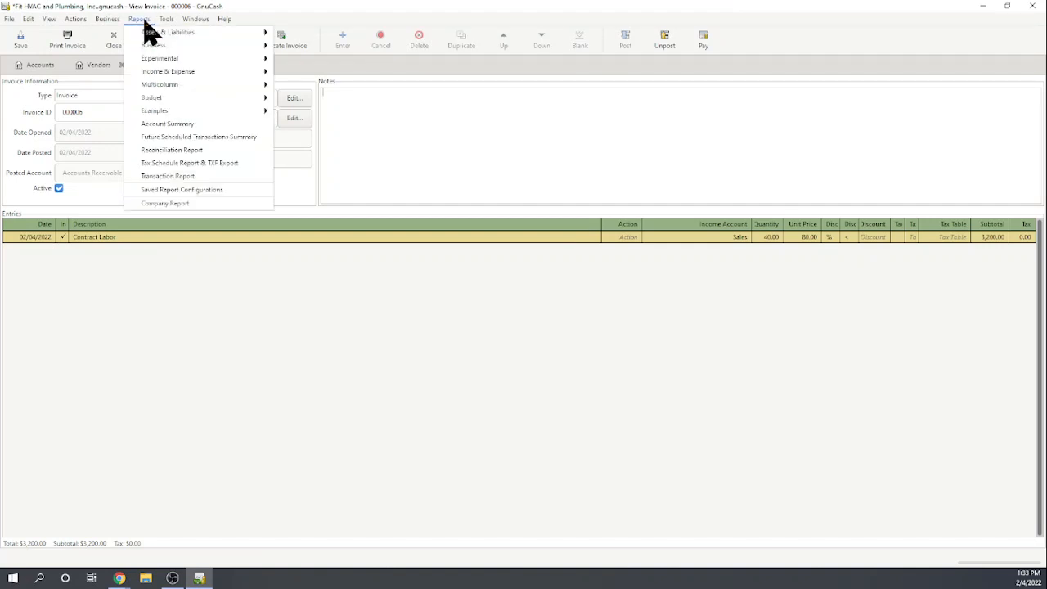
pyautogui.moveTo(154, 33)
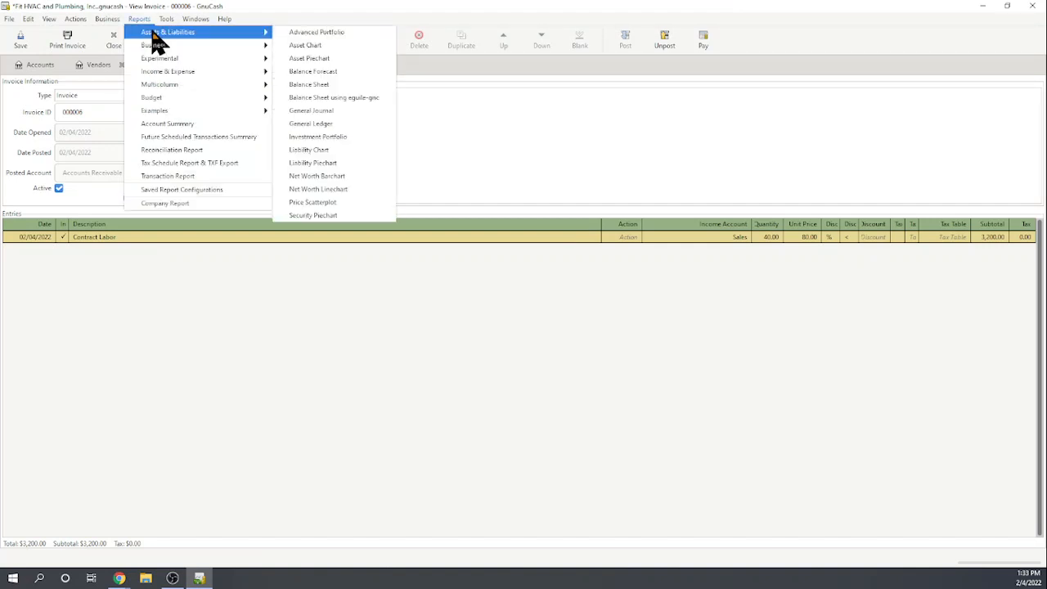
pyautogui.click(311, 85)
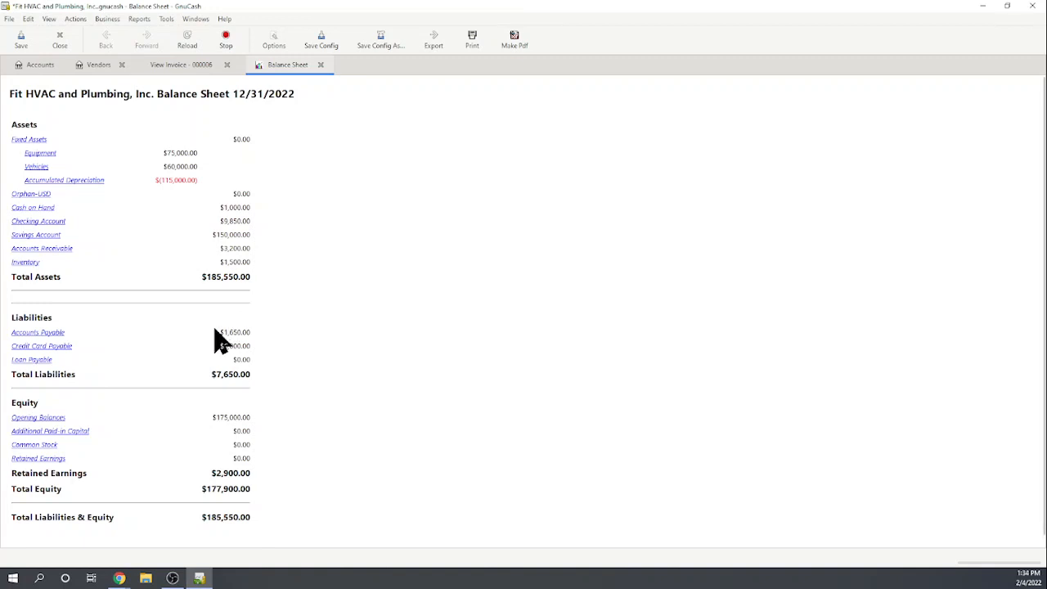
pyautogui.click(46, 335)
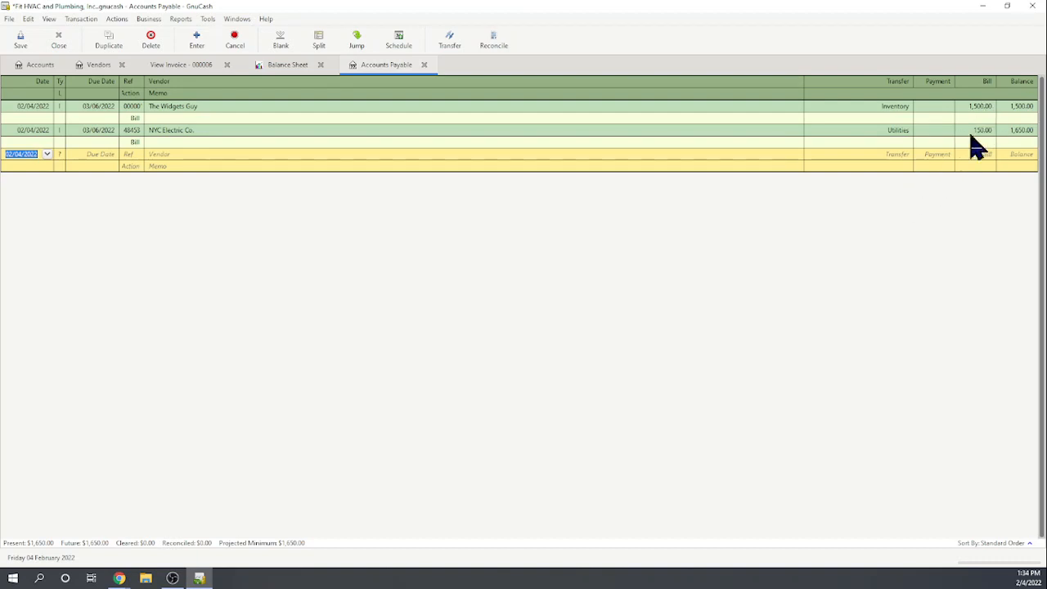
pyautogui.click(424, 66)
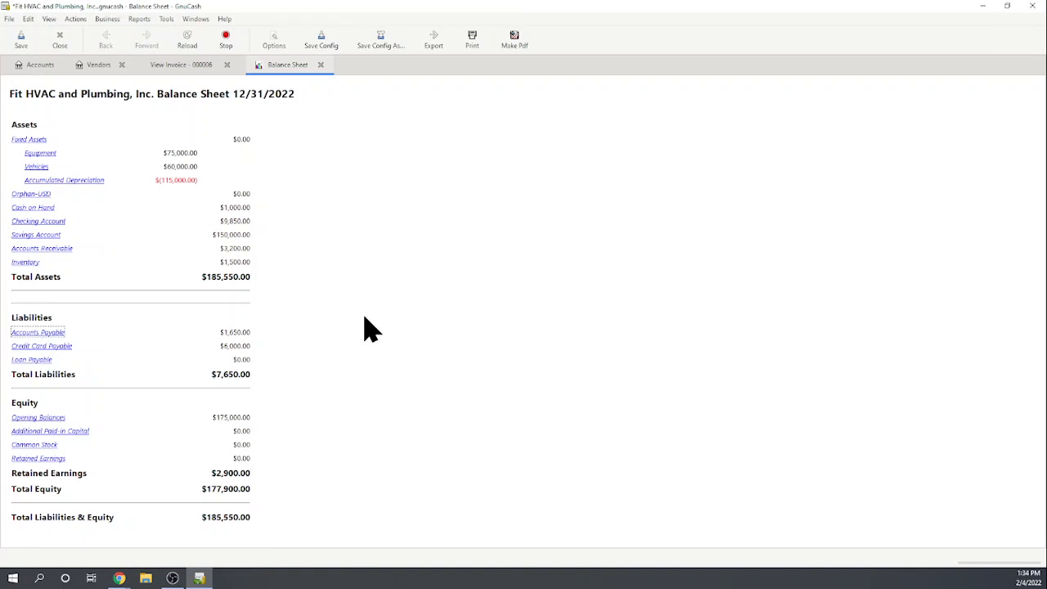
pyautogui.scroll(-1, 368, 327)
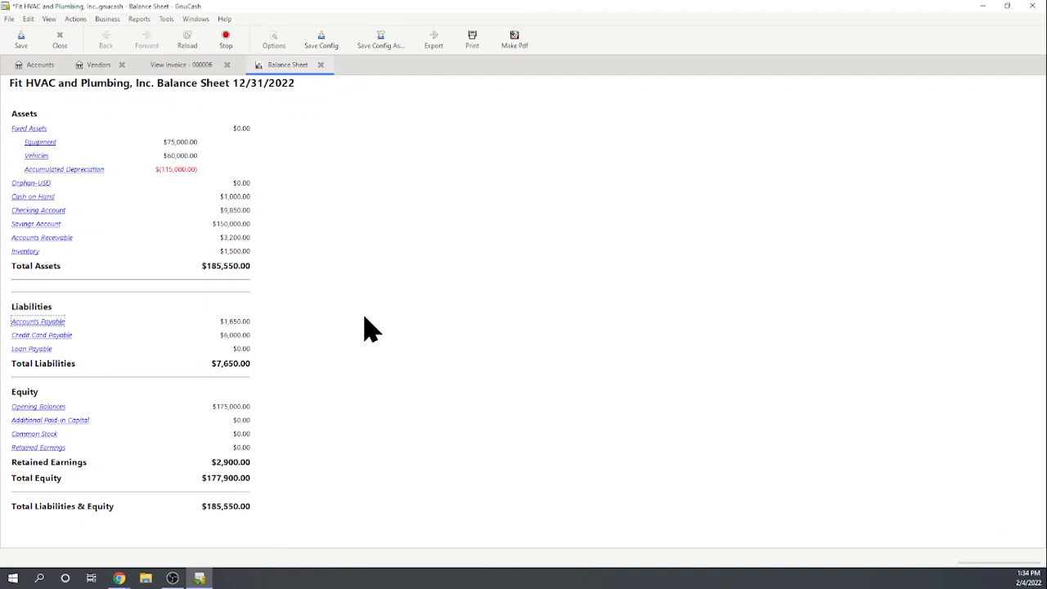
pyautogui.scroll(1, 365, 327)
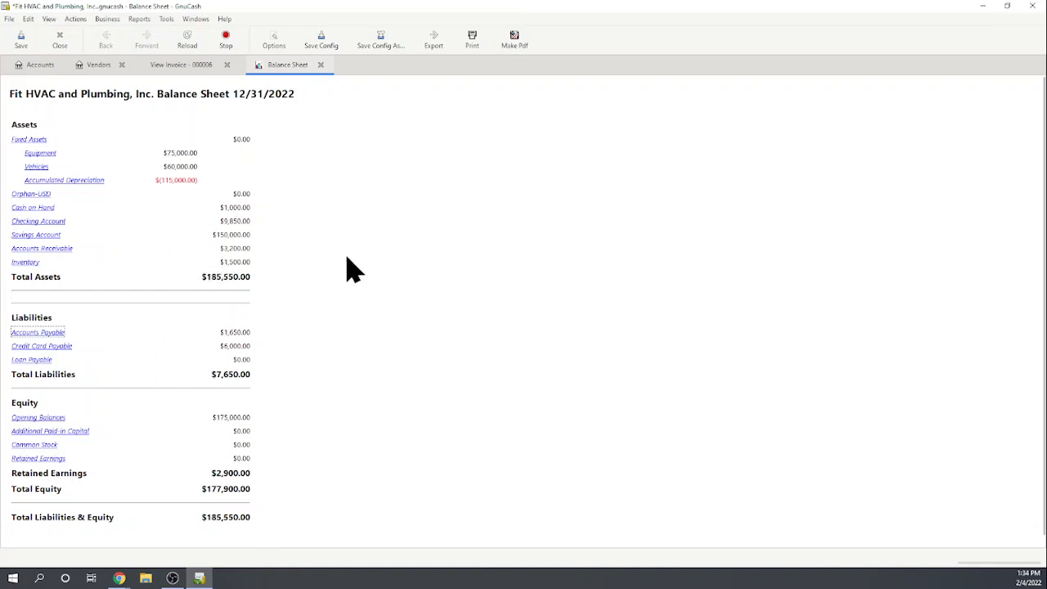
pyautogui.click(321, 66)
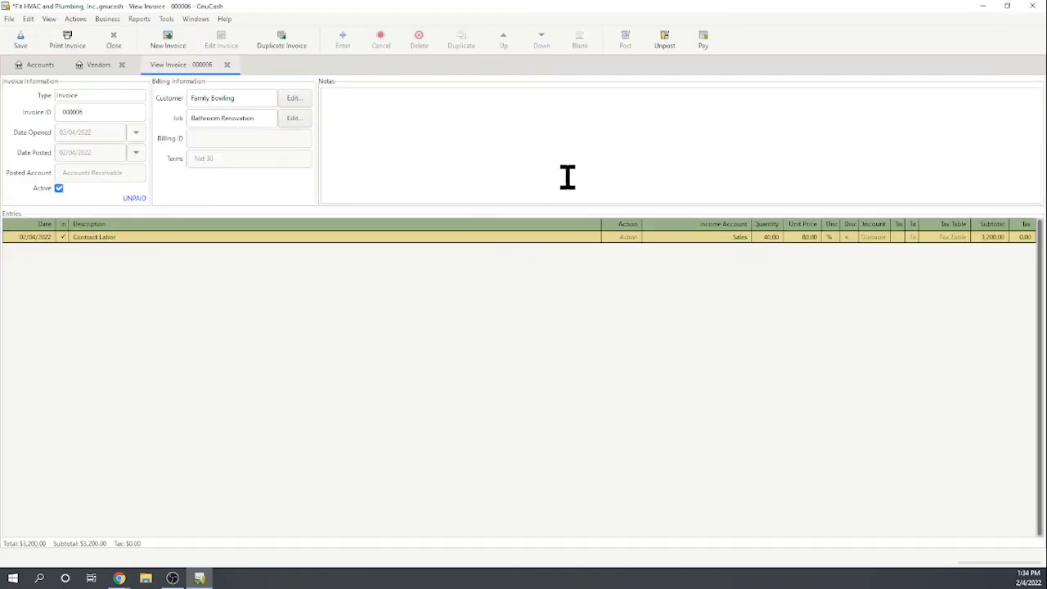
# Unpost the Family Bowling invoice, resetting the tax tables to present values, and clear its Bathroom Renovation job.
pyautogui.click(664, 49)
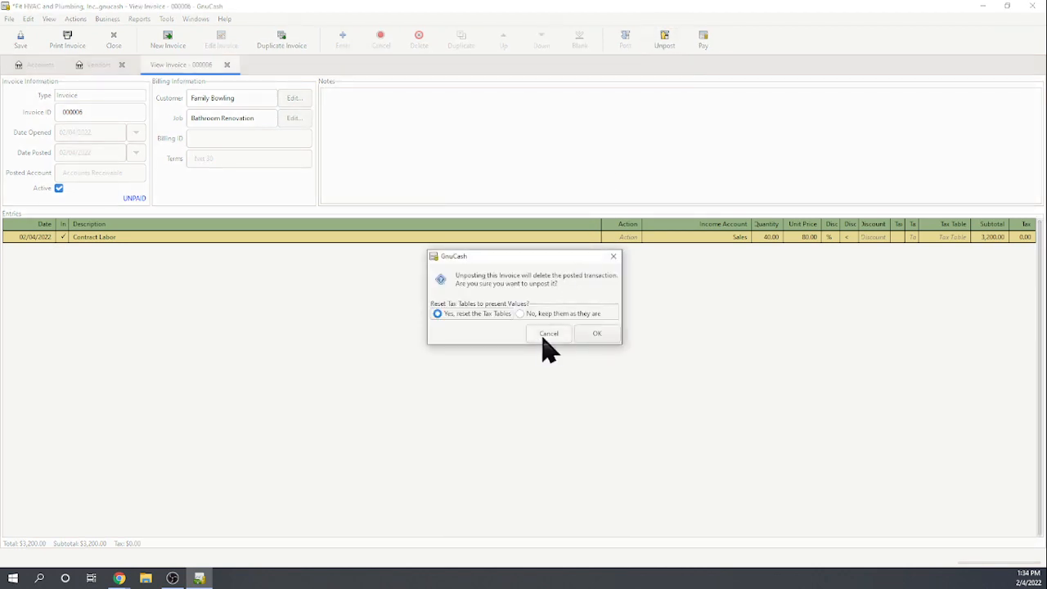
pyautogui.click(598, 335)
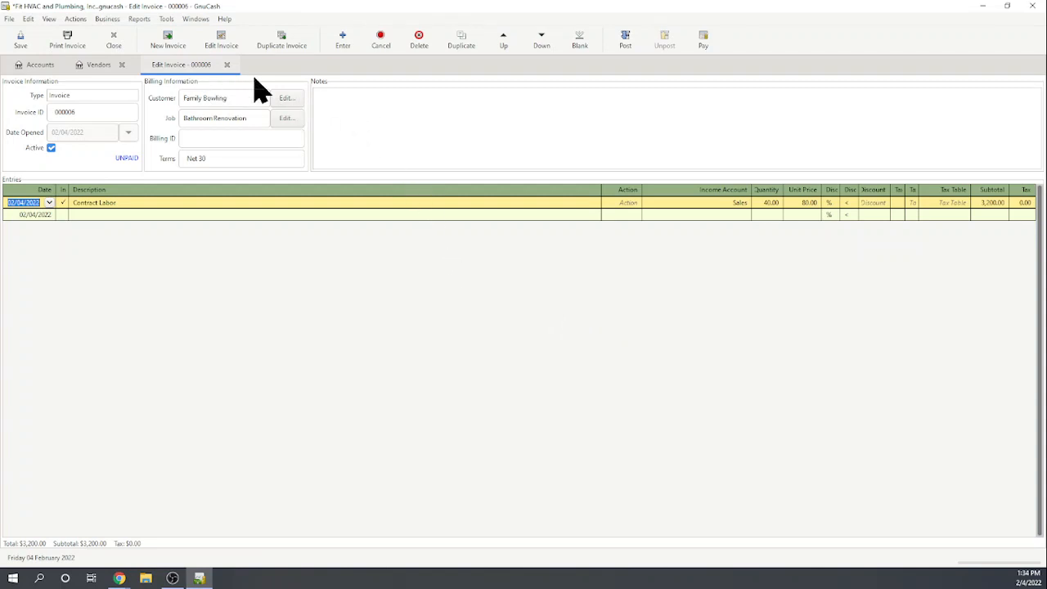
pyautogui.click(223, 42)
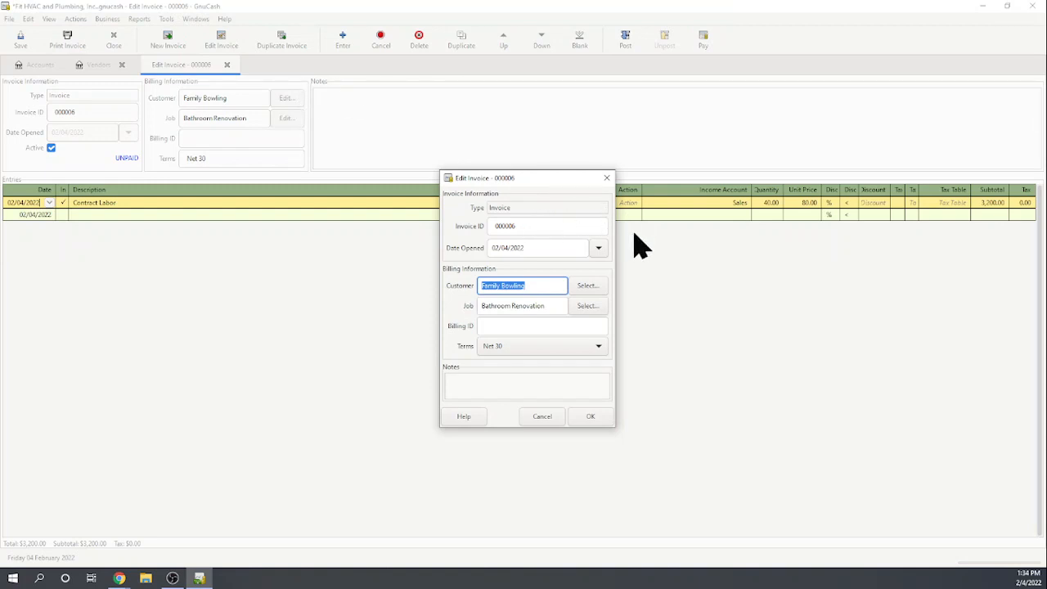
pyautogui.moveTo(551, 305); pyautogui.dragTo(474, 305)
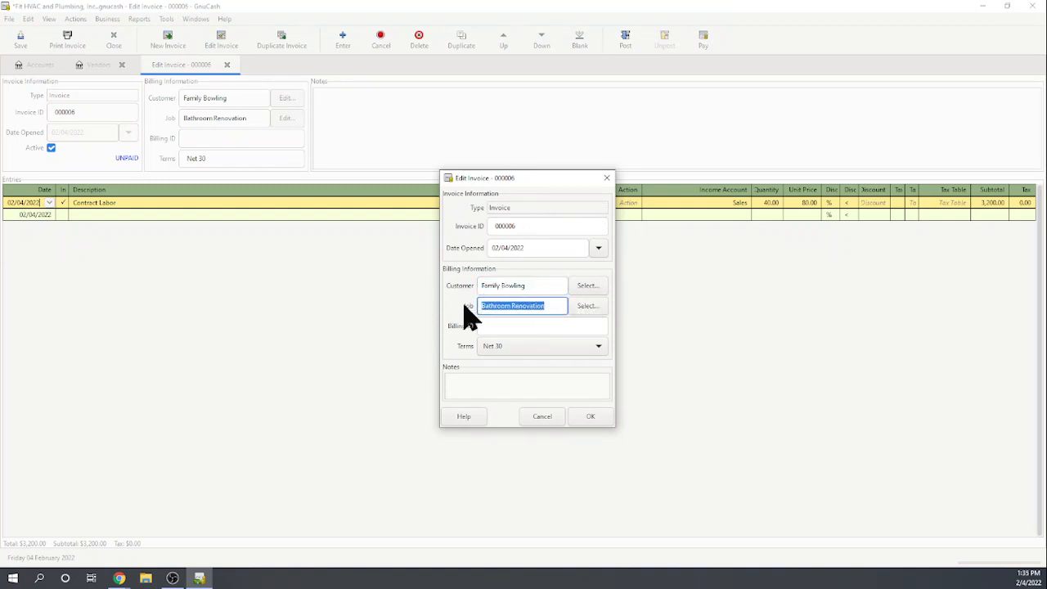
pyautogui.press('BackSpace')
pyautogui.click(593, 419)
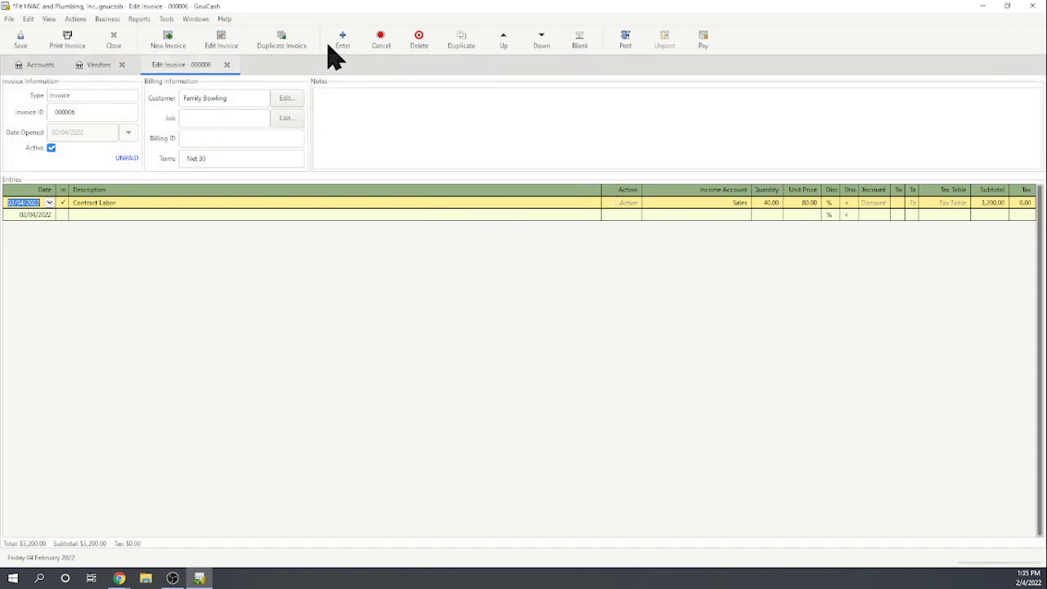
# Delete the Contract Labor entry from the unposted Family Bowling invoice and close the invoice.
pyautogui.click(27, 21)
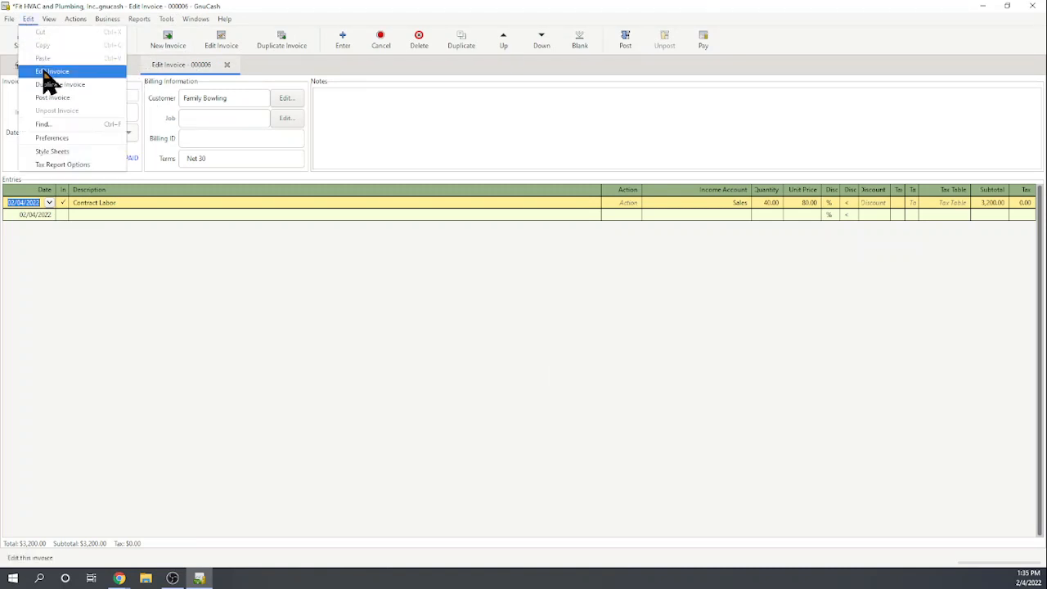
pyautogui.click(121, 253)
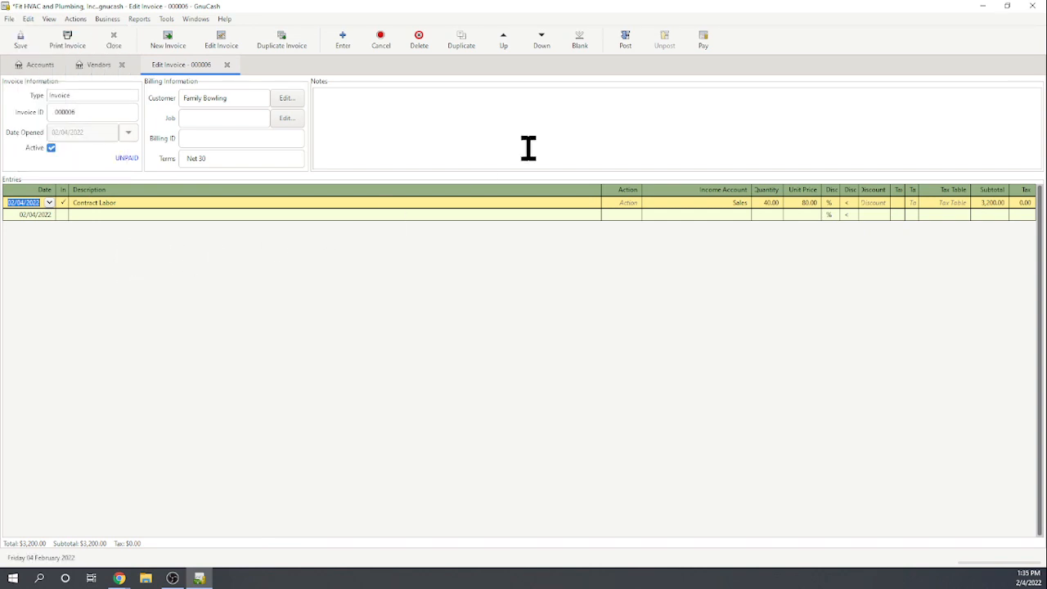
pyautogui.click(419, 41)
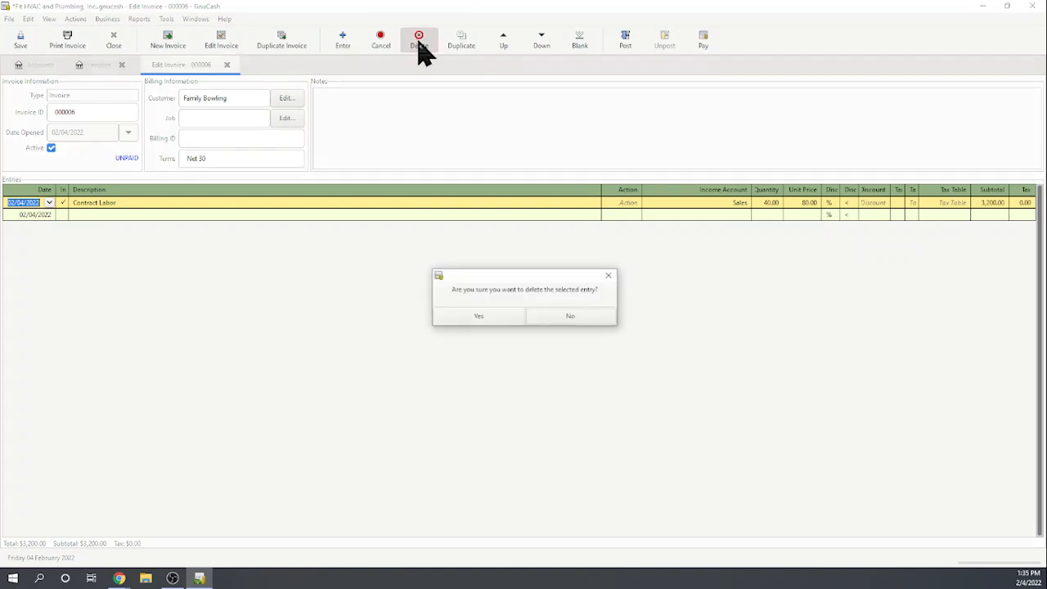
pyautogui.click(477, 316)
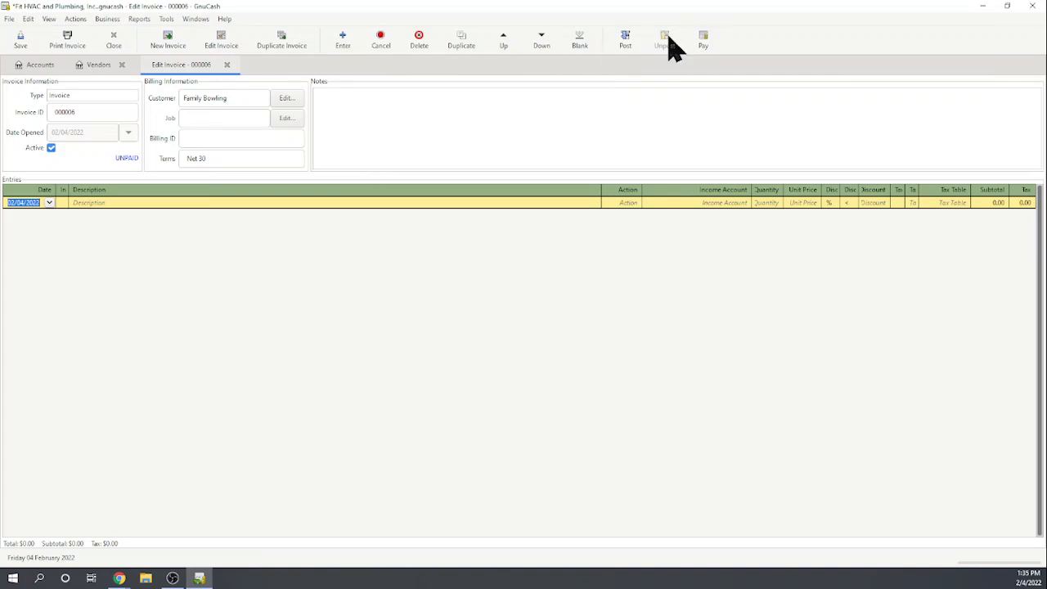
pyautogui.click(114, 39)
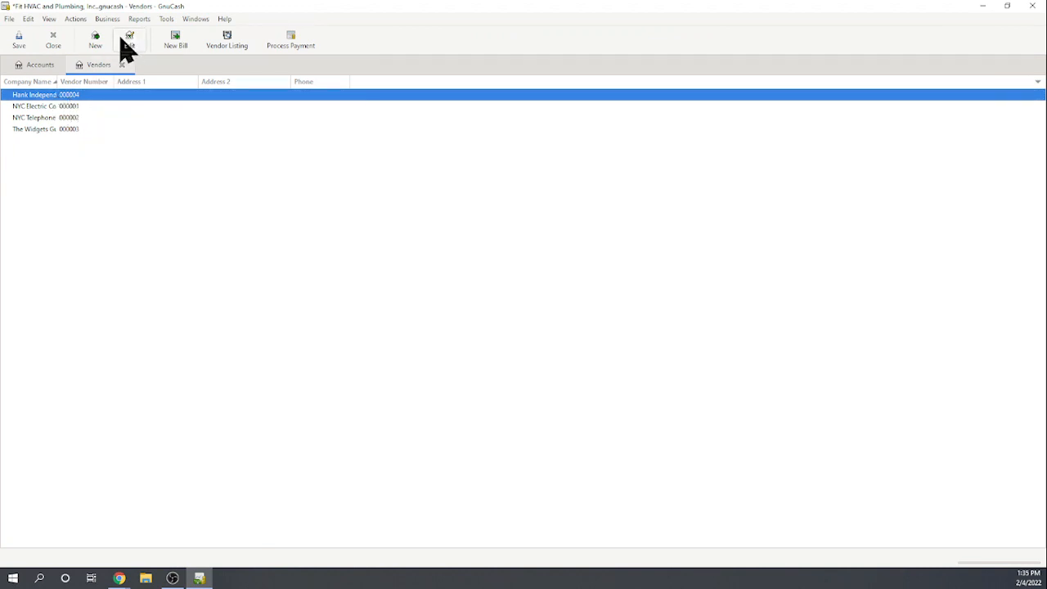
# Create a bill for Hank Independent without a job or chargeback customer, and describe its first line as Contract Labor.
pyautogui.click(176, 42)
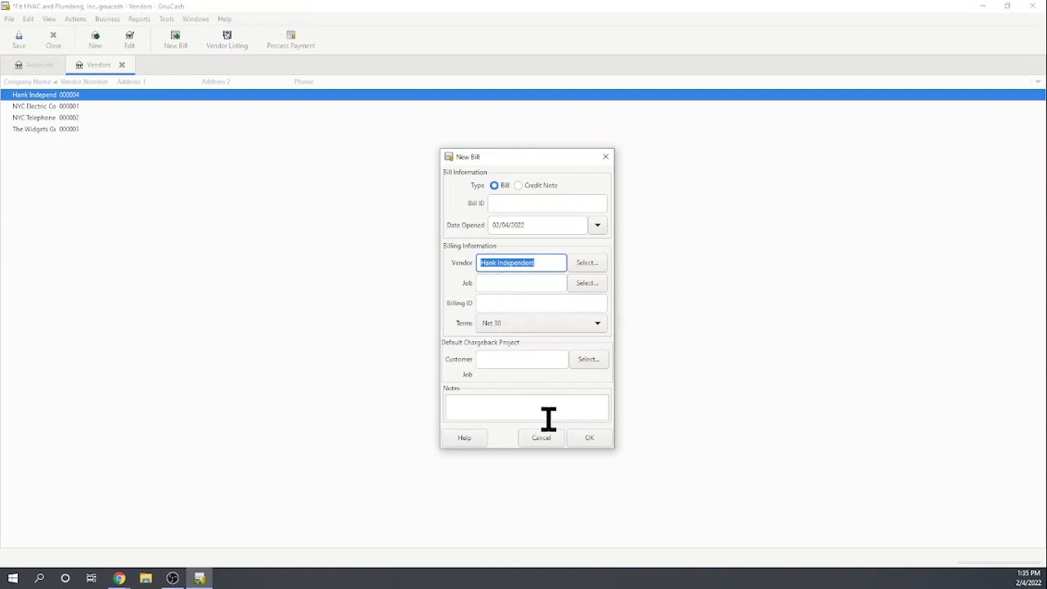
pyautogui.click(589, 437)
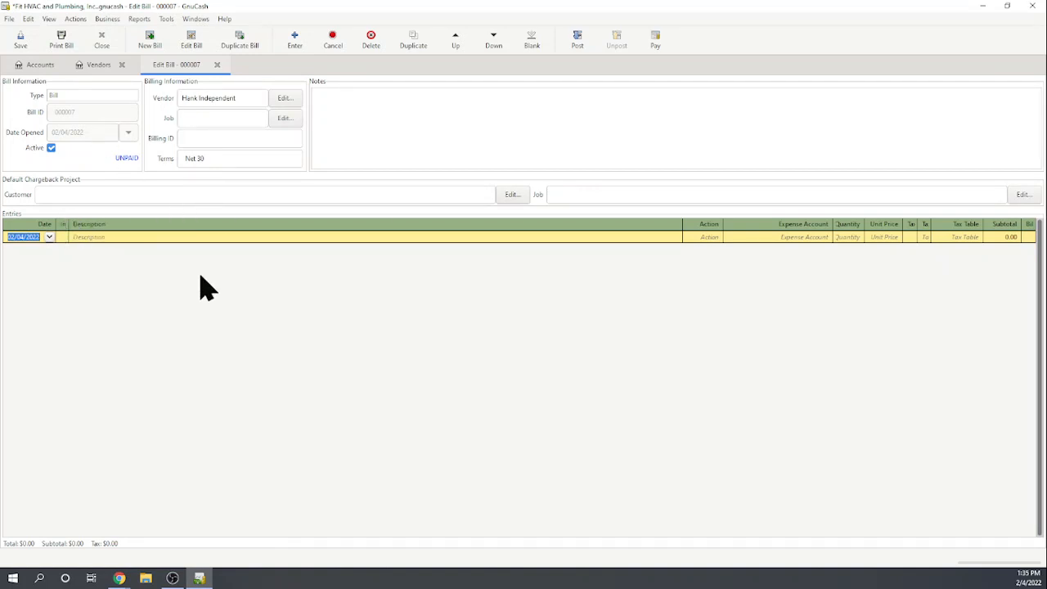
pyautogui.click(91, 238)
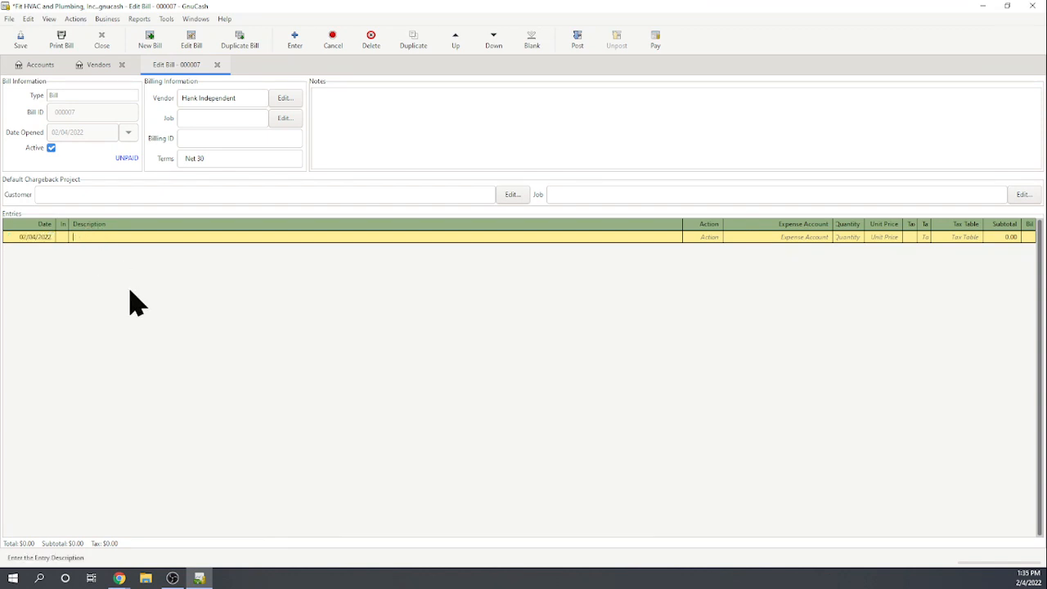
pyautogui.write('Contract Labor')
pyautogui.press('Tab')
pyautogui.press('Tab')
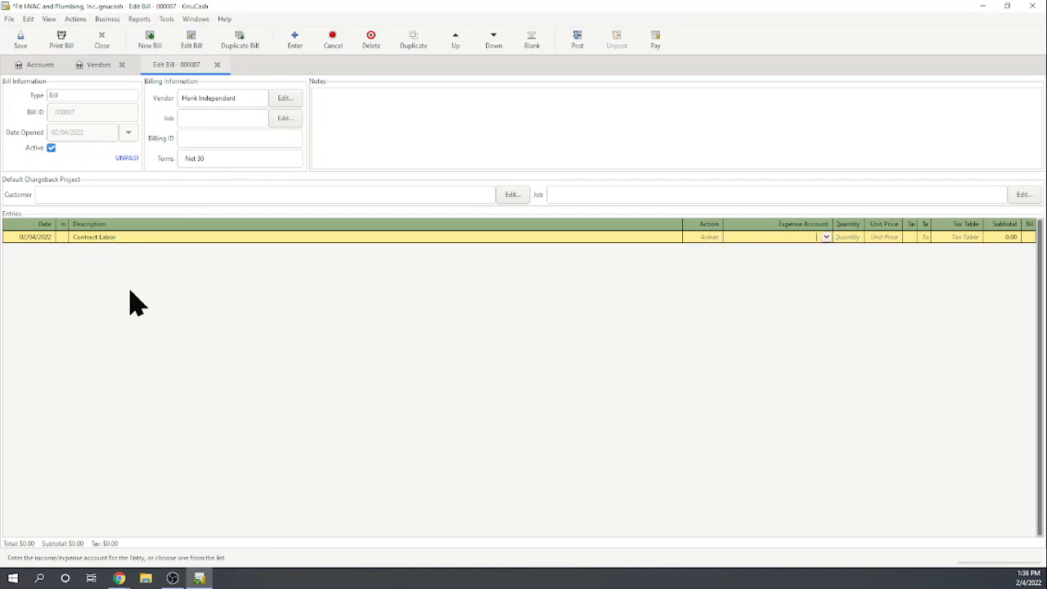
# Assign Contract Labor as the line's expense account, creating it as a new top-level account of type Expense.
pyautogui.write('L')
pyautogui.press('BackSpace')
pyautogui.press('BackSpace')
pyautogui.write('C')
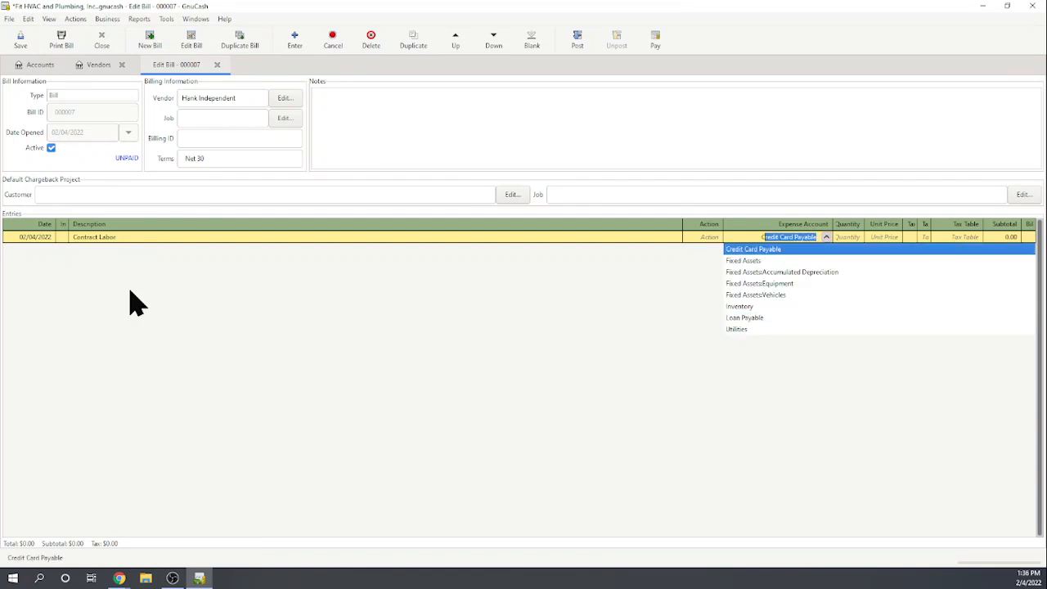
pyautogui.write('ontract Labor')
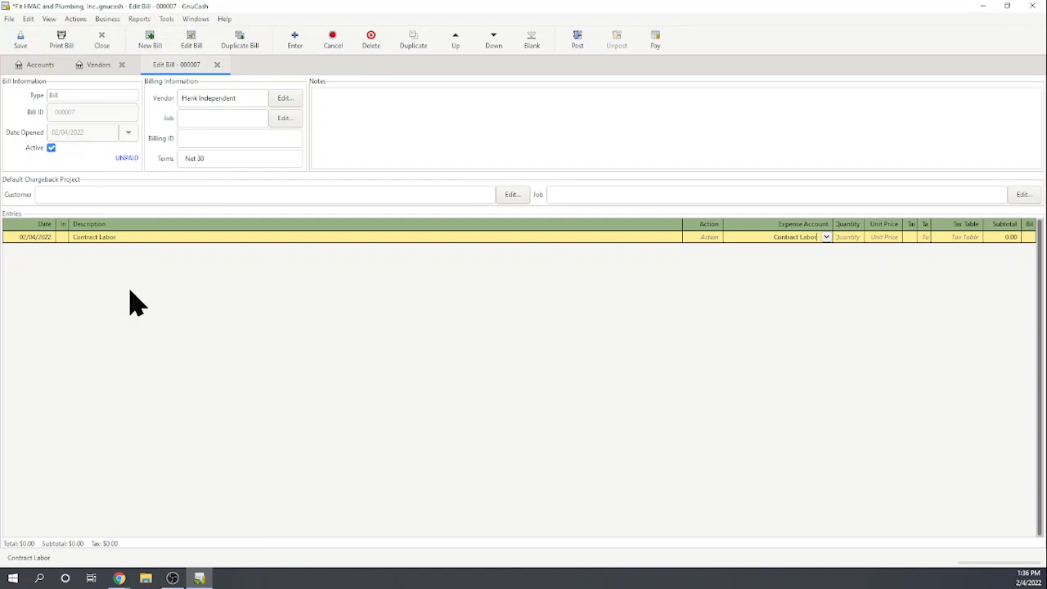
pyautogui.press('Tab')
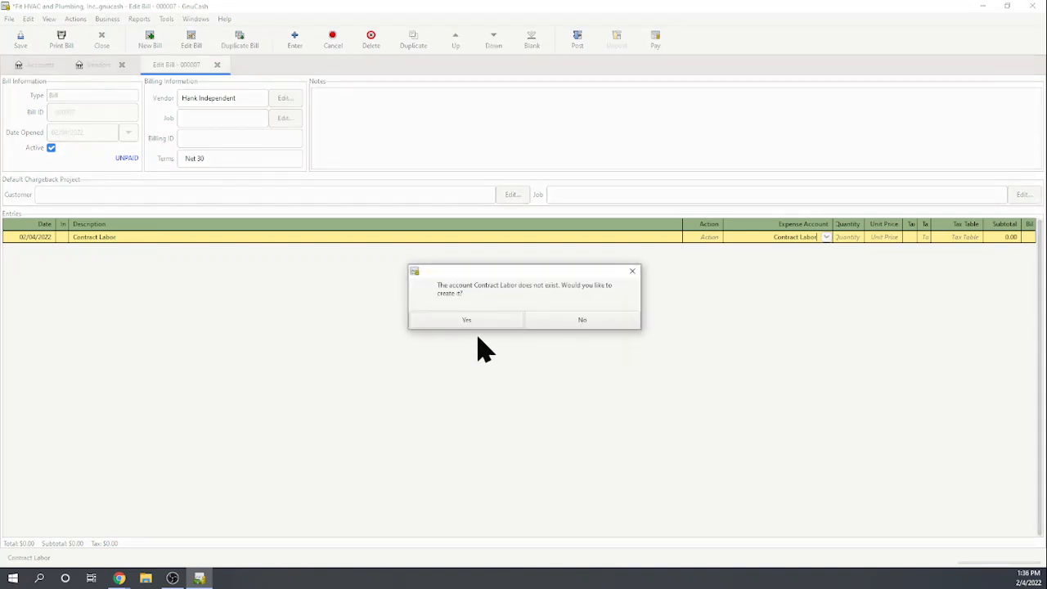
pyautogui.click(476, 324)
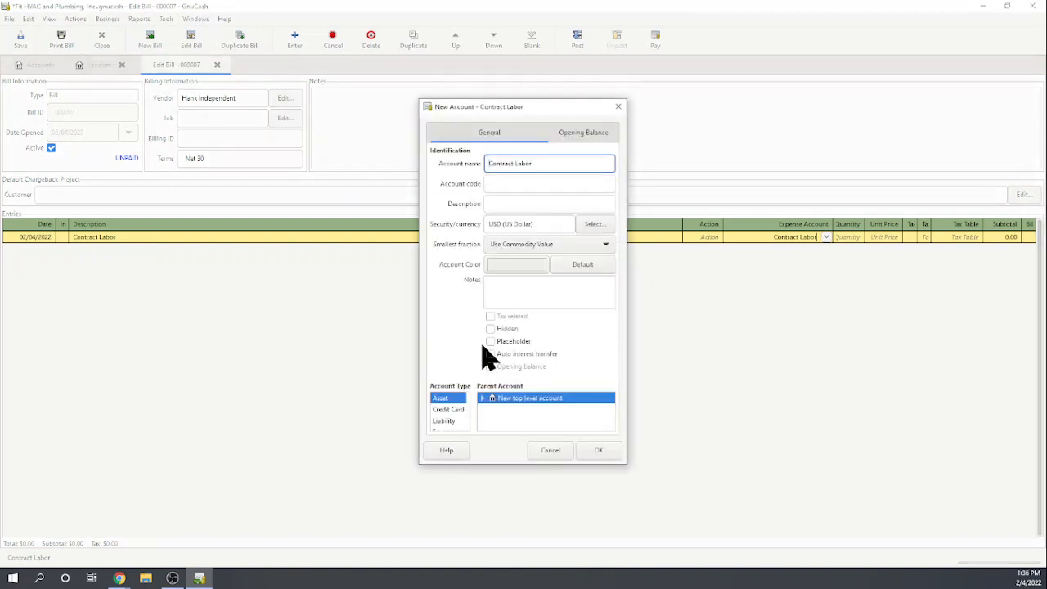
pyautogui.scroll(-1, 457, 413)
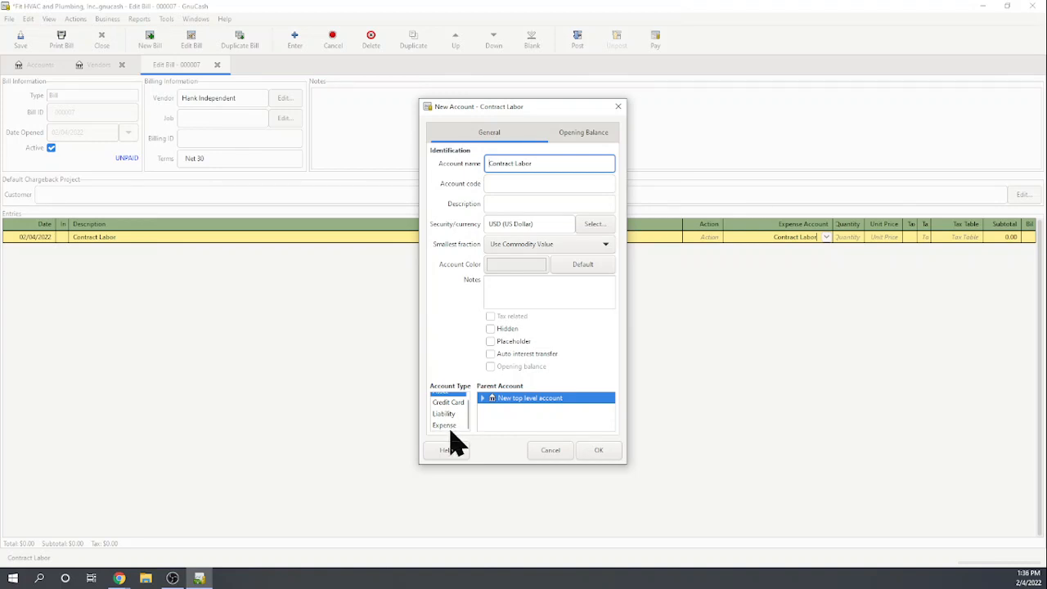
pyautogui.scroll(1, 446, 425)
pyautogui.click(444, 431)
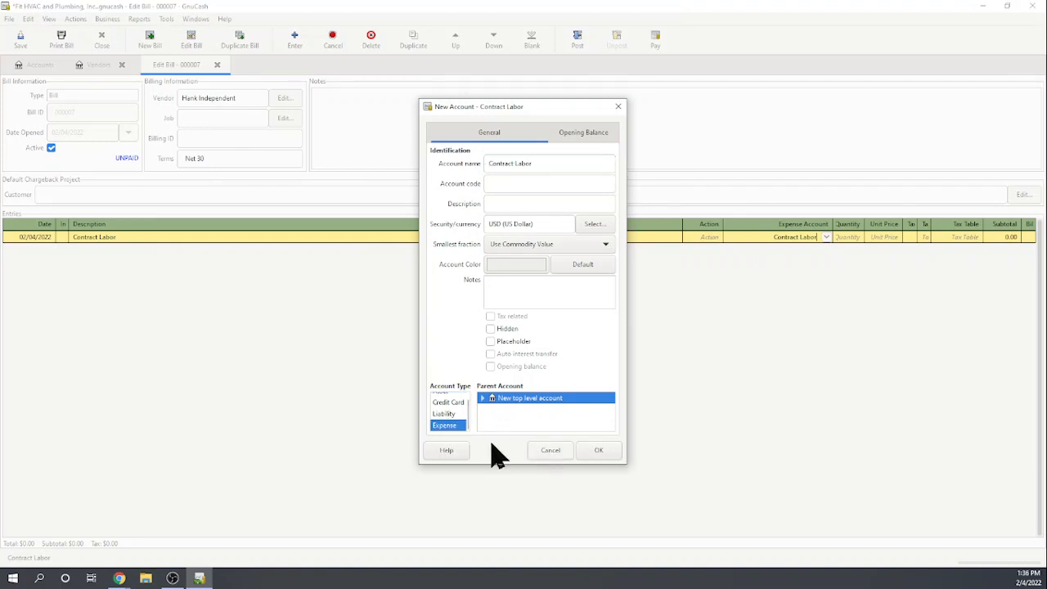
pyautogui.click(600, 451)
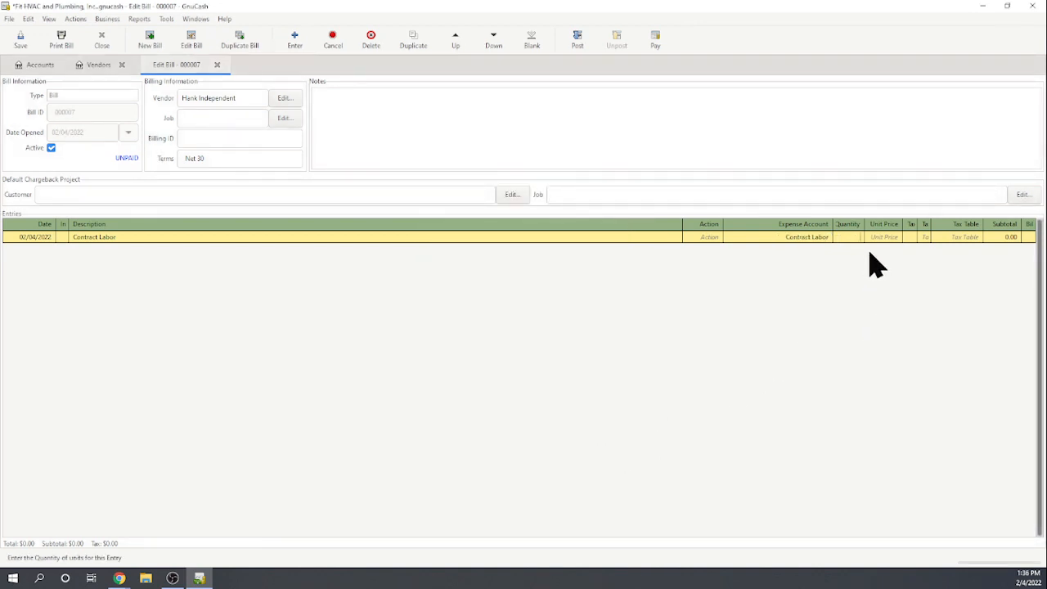
# Complete the Contract Labor line with quantity 40 and unit price 30, and save the company file.
pyautogui.write('40')
pyautogui.click(883, 237)
pyautogui.write('30')
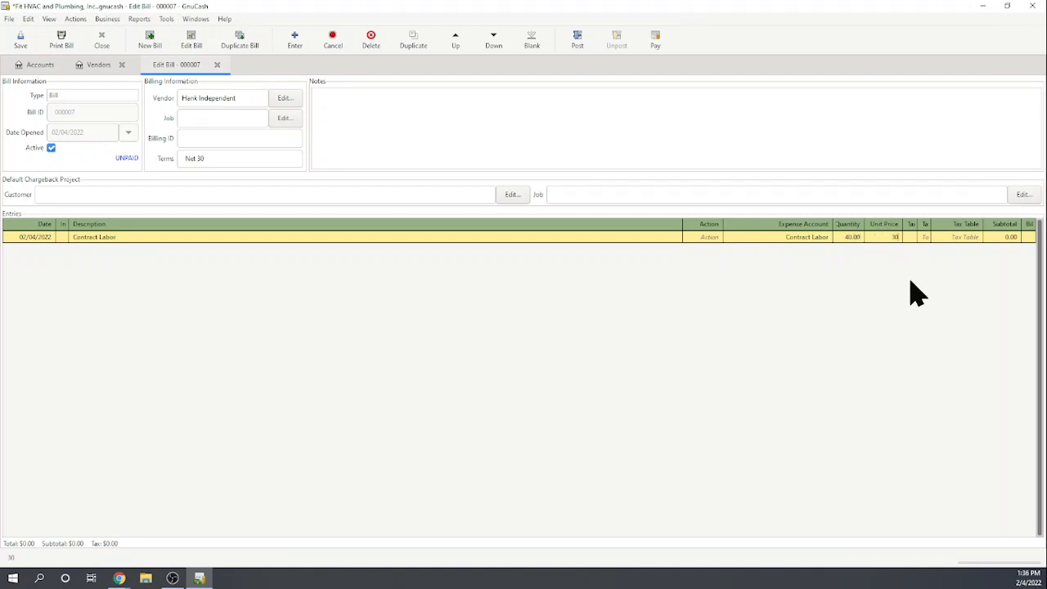
pyautogui.press('Return')
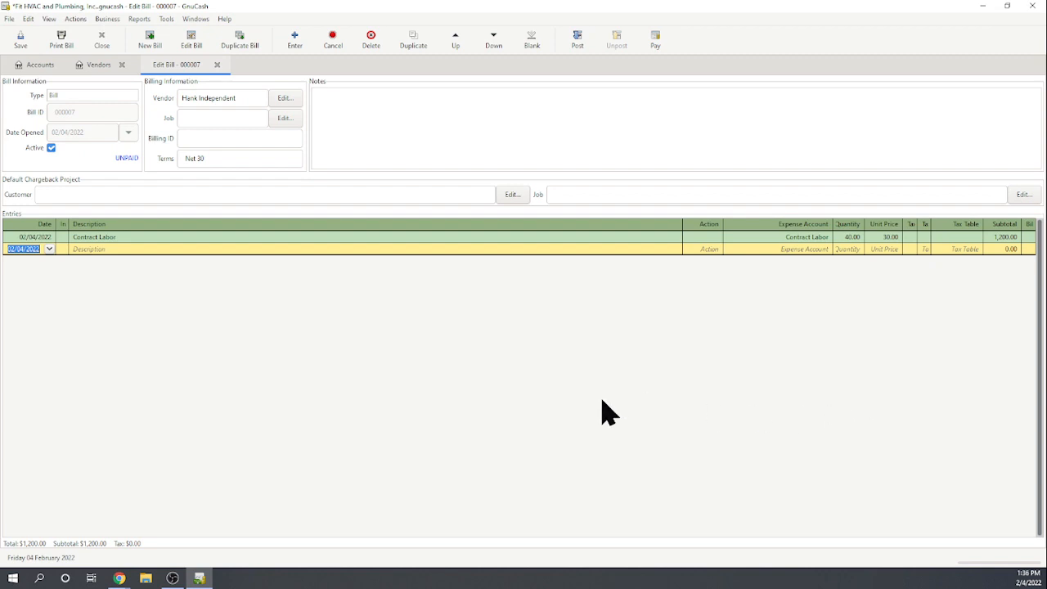
pyautogui.click(21, 40)
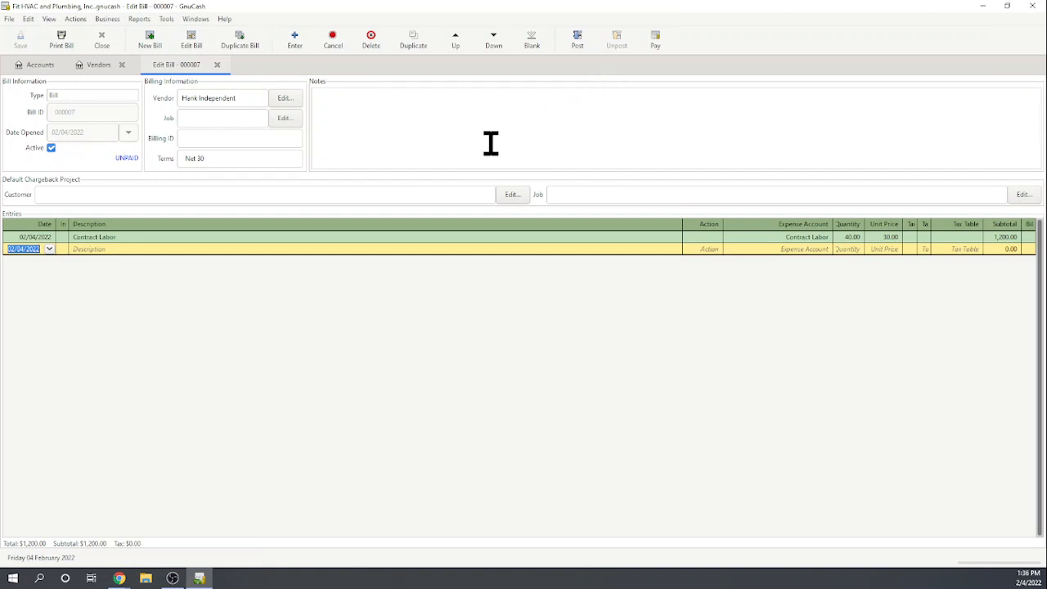
# Post the Hank Independent bill to Accounts Payable dated 02/04/2022 with accumulated splits, and close the bill.
pyautogui.click(191, 117)
pyautogui.click(221, 137)
pyautogui.click(217, 121)
pyautogui.click(578, 41)
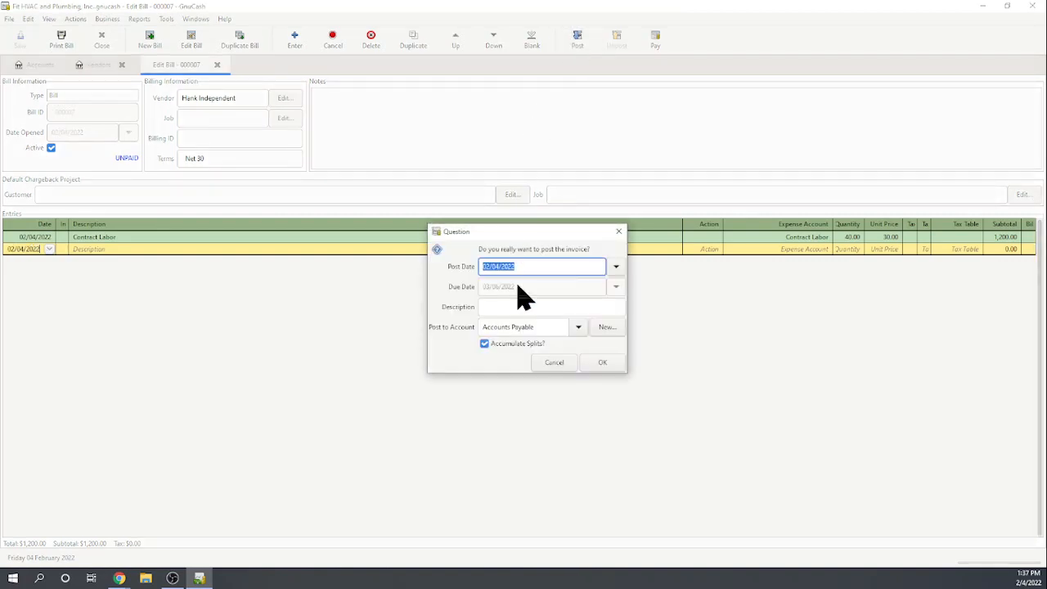
pyautogui.click(603, 362)
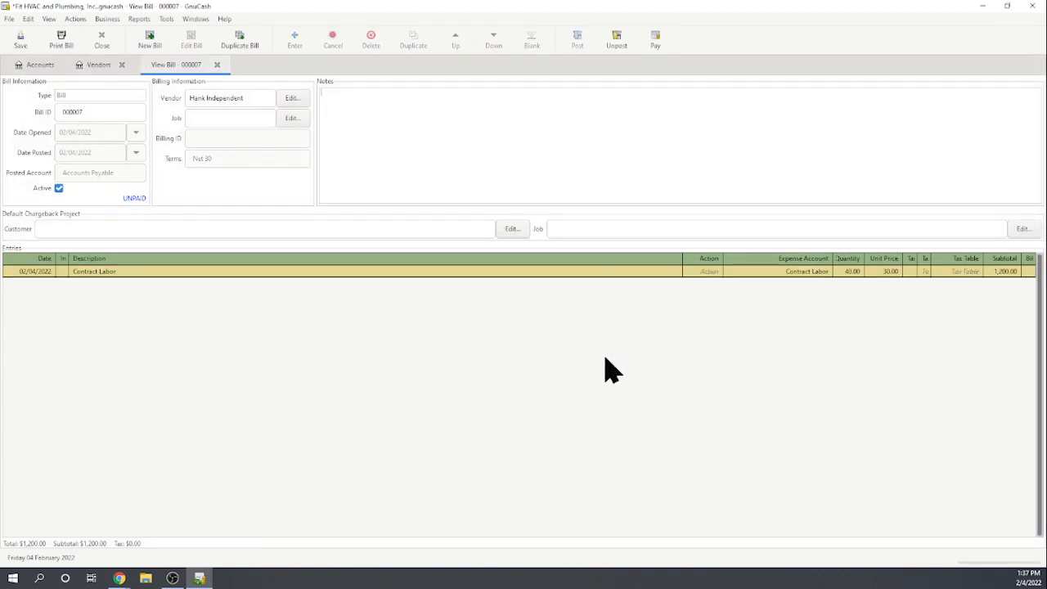
pyautogui.click(234, 117)
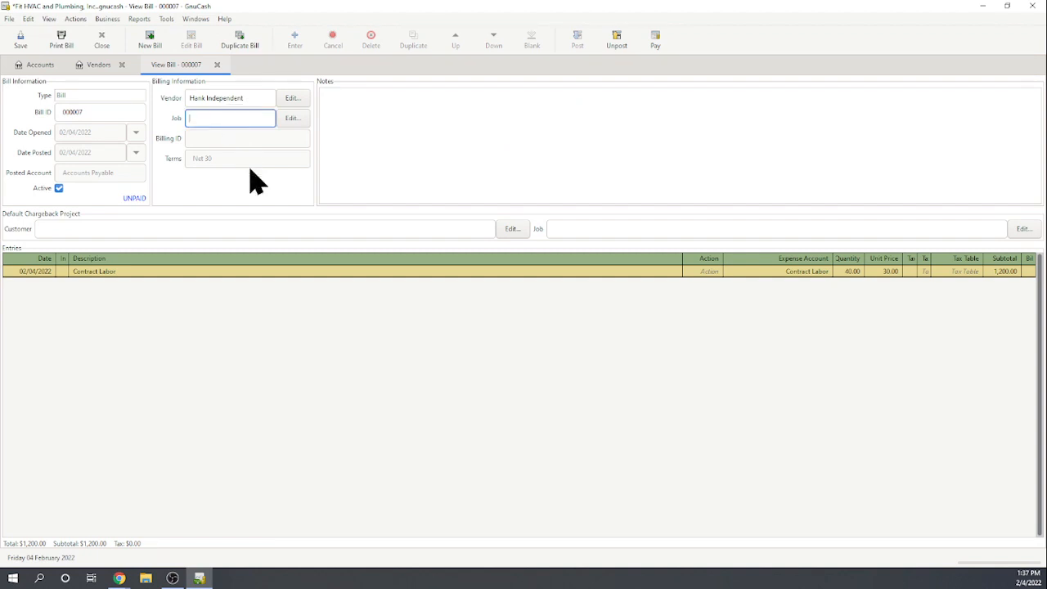
pyautogui.click(290, 327)
pyautogui.click(218, 65)
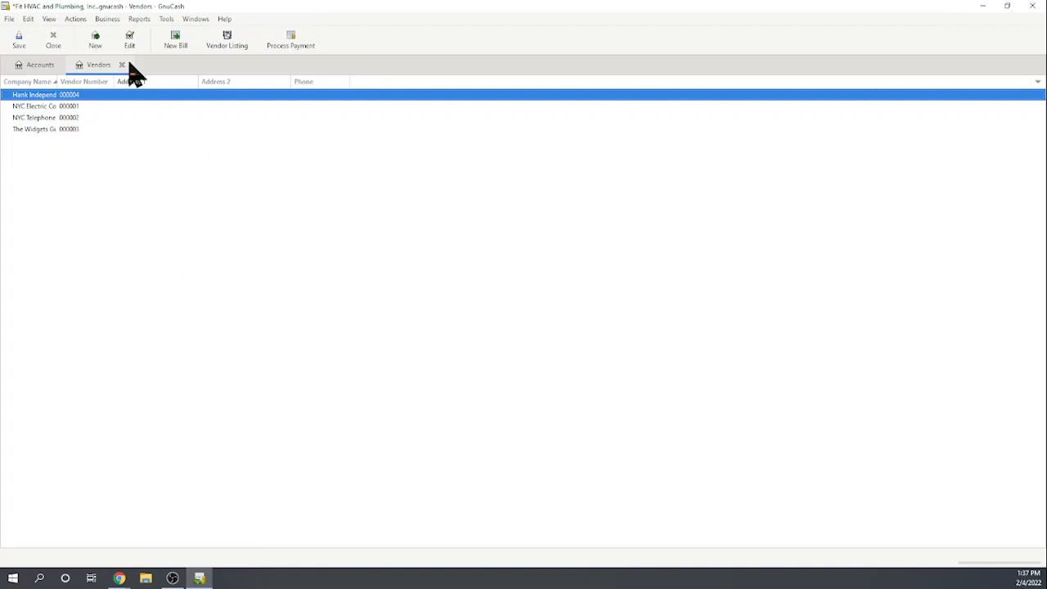
# Try to find vendor bills by bill ID without any search text, and close the bill search.
pyautogui.click(50, 19)
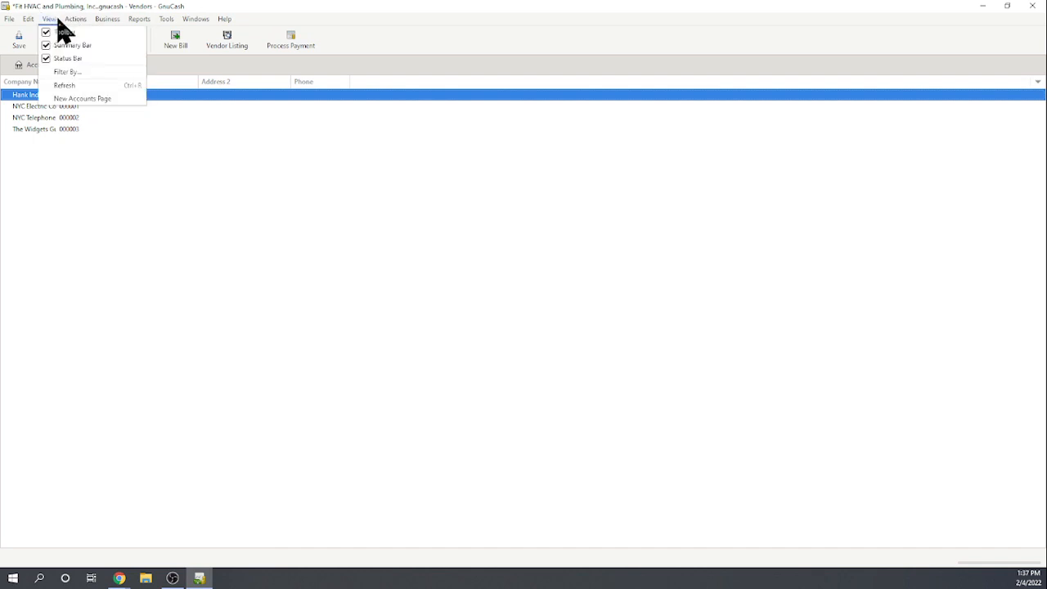
pyautogui.moveTo(112, 23)
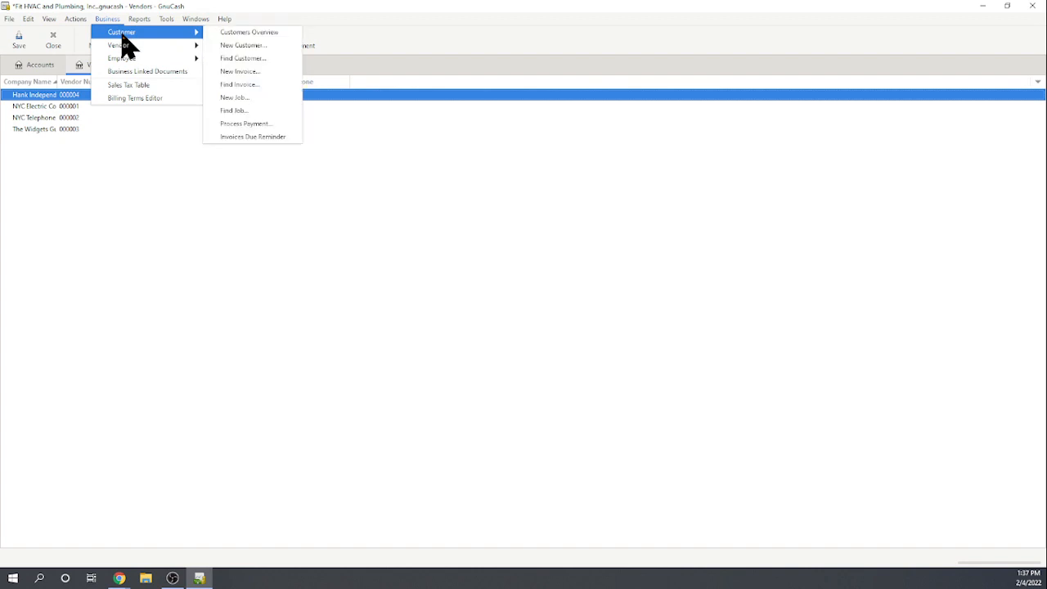
pyautogui.moveTo(124, 46)
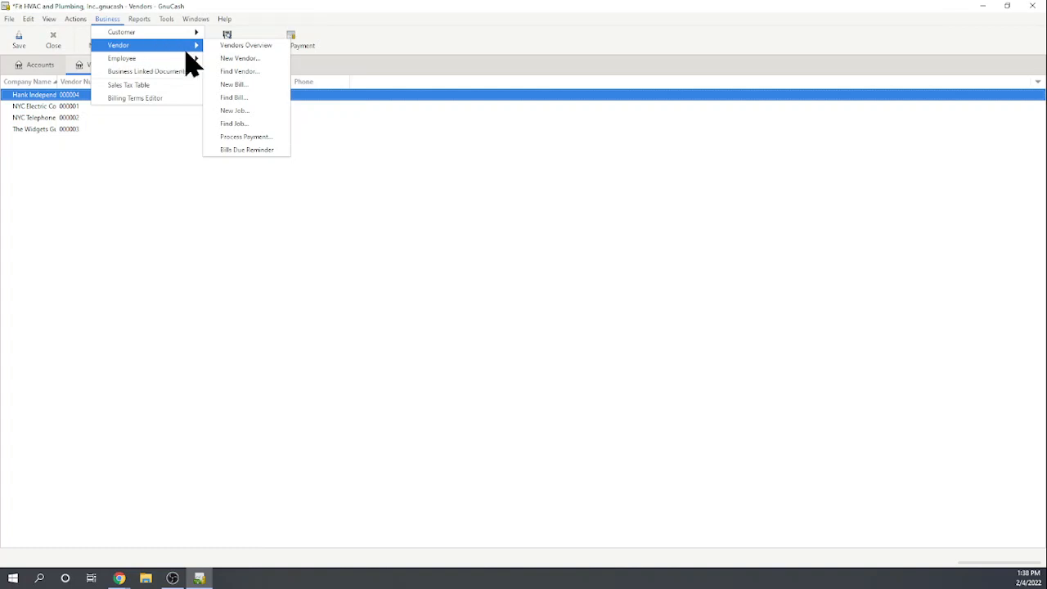
pyautogui.click(233, 97)
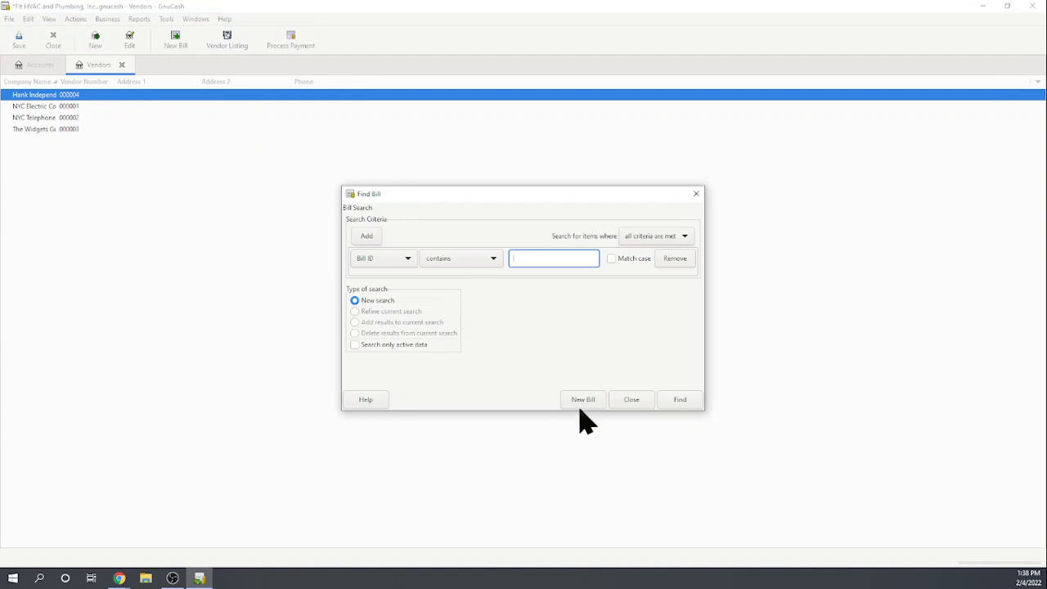
pyautogui.click(677, 403)
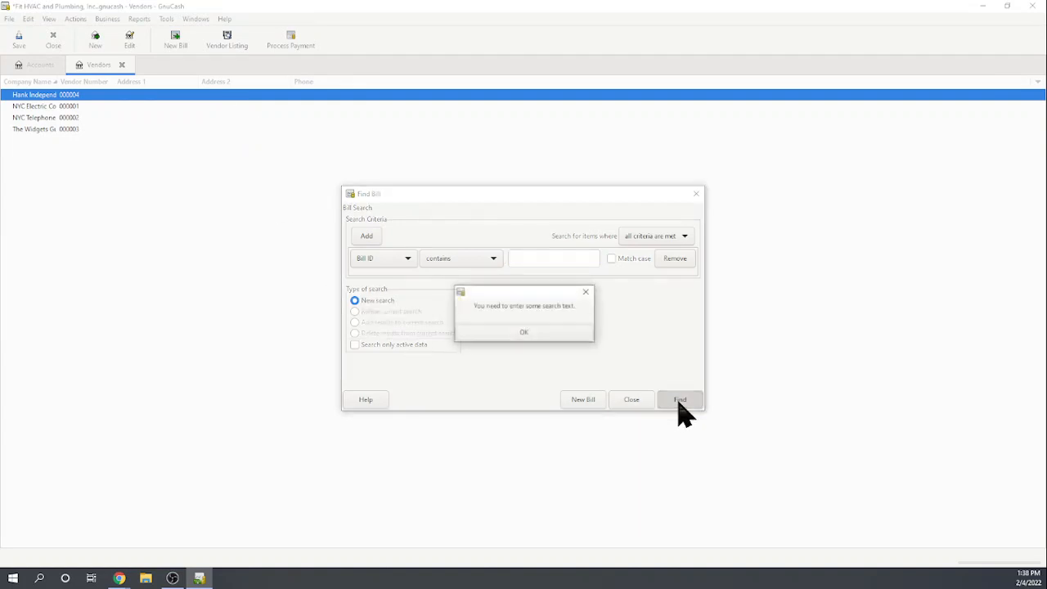
pyautogui.click(534, 335)
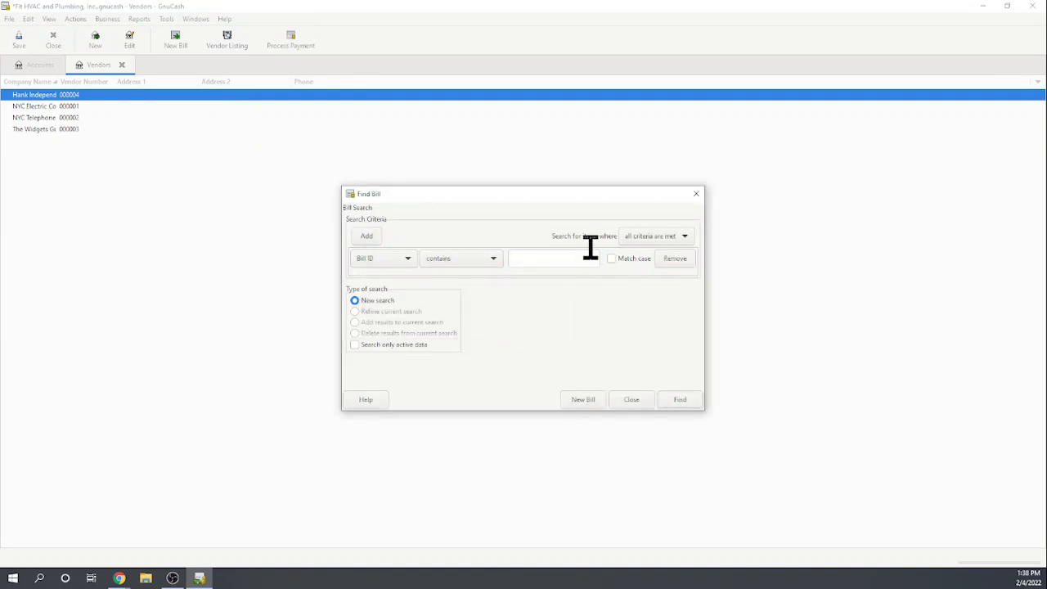
pyautogui.click(695, 194)
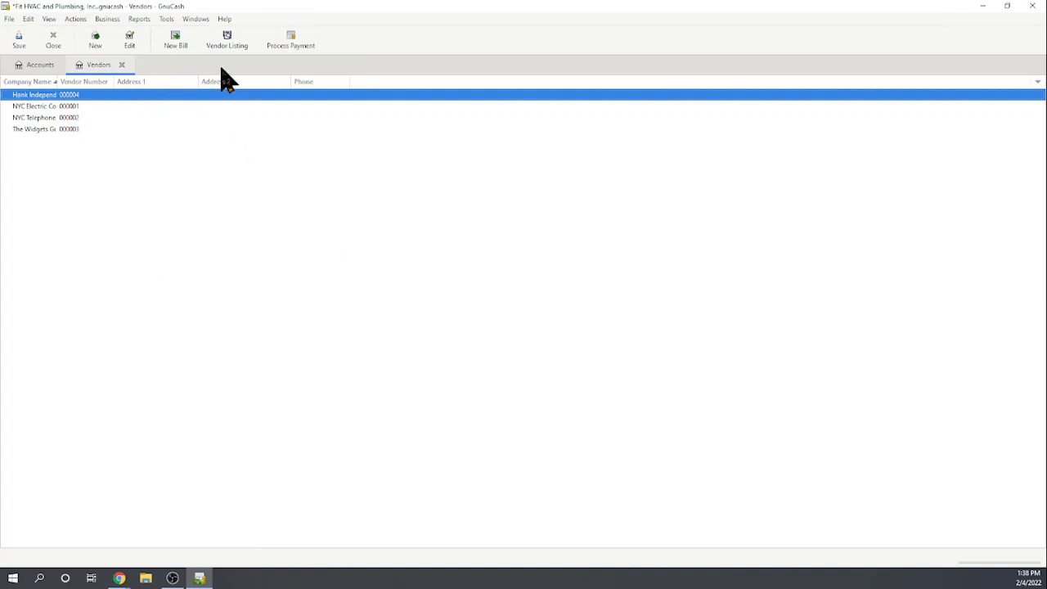
# Run the Payable Aging report to review what is owed to each vendor, and close the report.
pyautogui.click(139, 19)
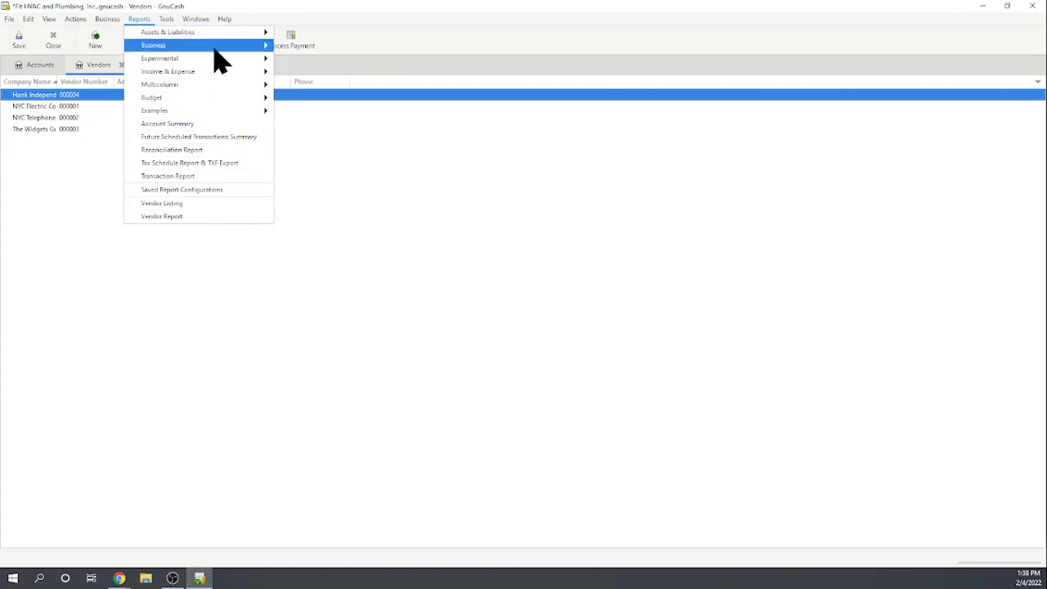
pyautogui.moveTo(213, 49)
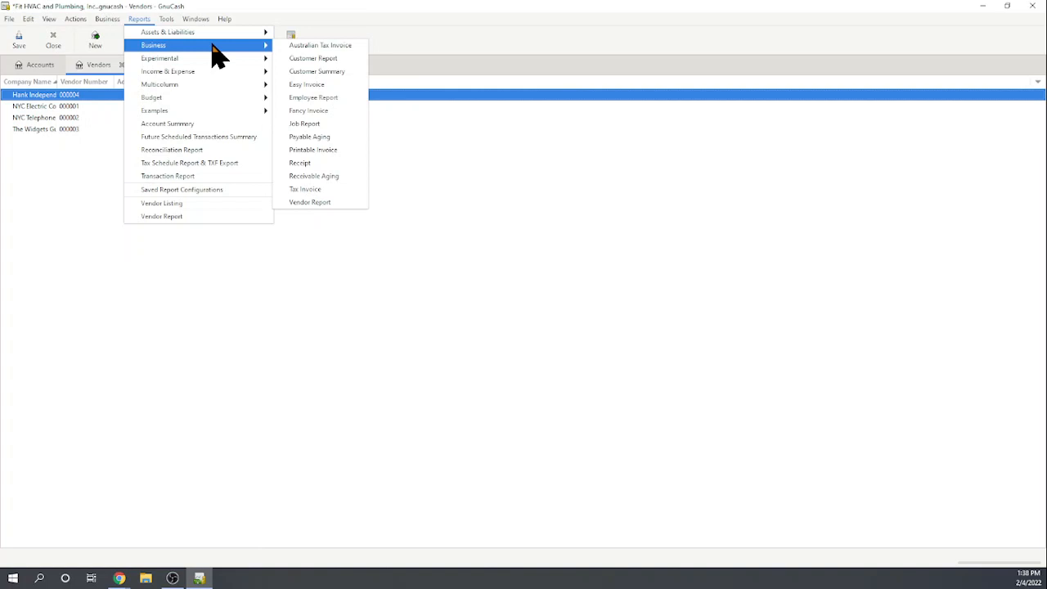
pyautogui.click(324, 139)
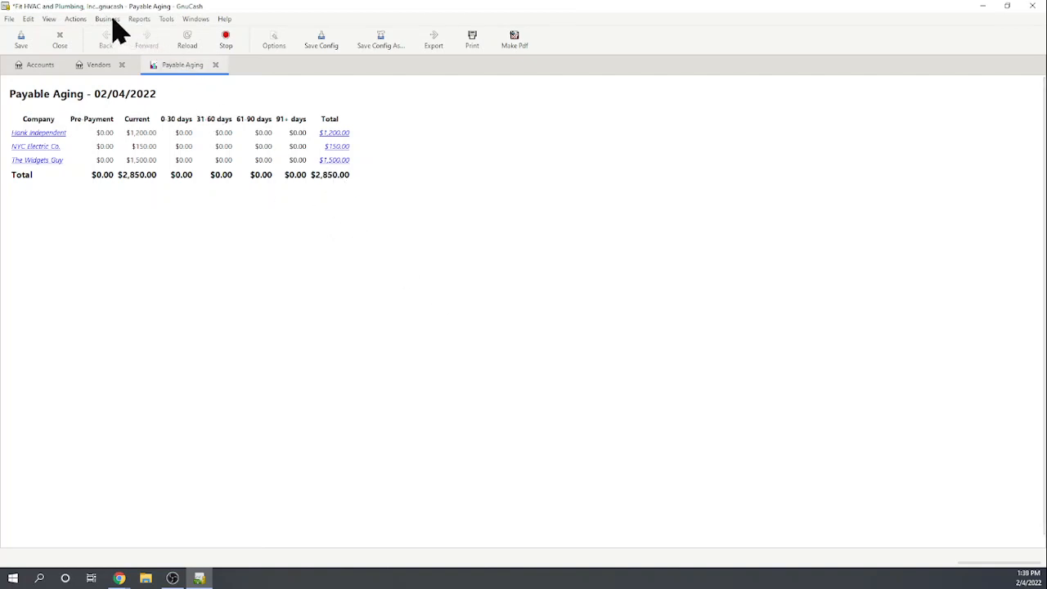
pyautogui.click(215, 65)
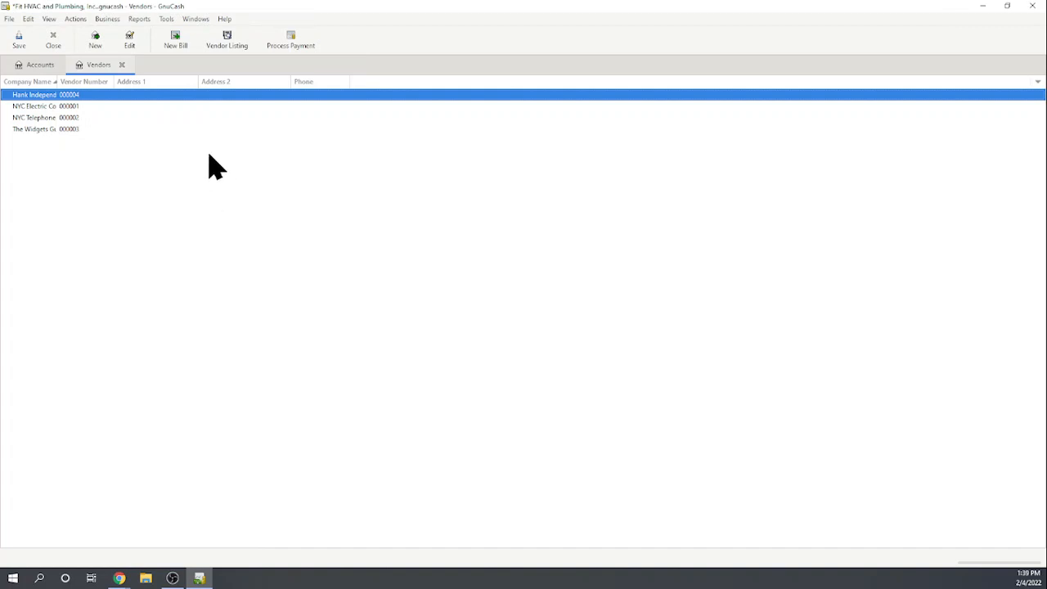
# Run a Vendor Report for The Widgets Guy with the default date range, and close its options.
pyautogui.click(137, 22)
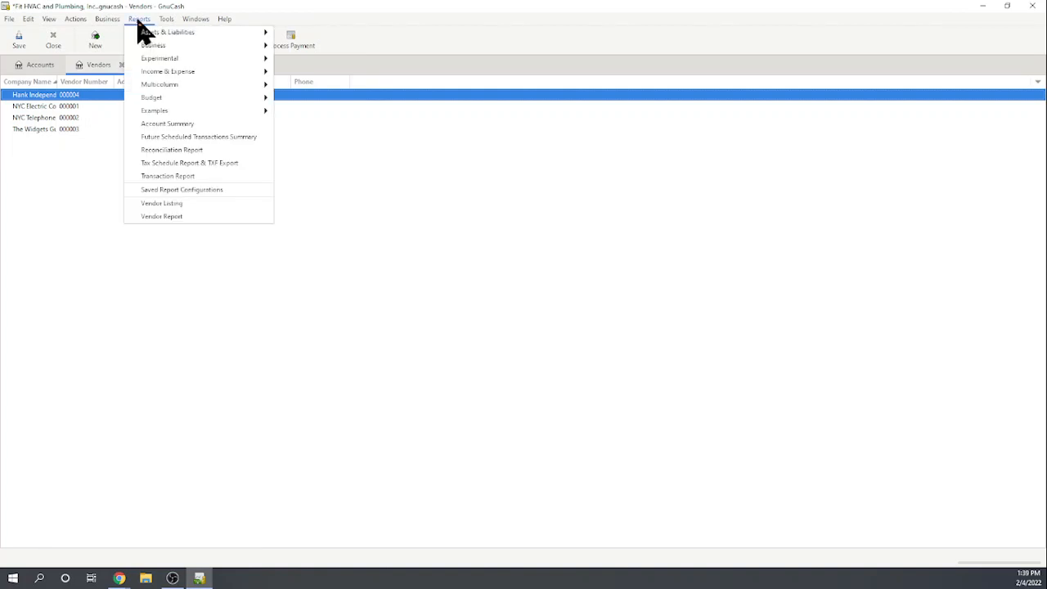
pyautogui.moveTo(157, 47)
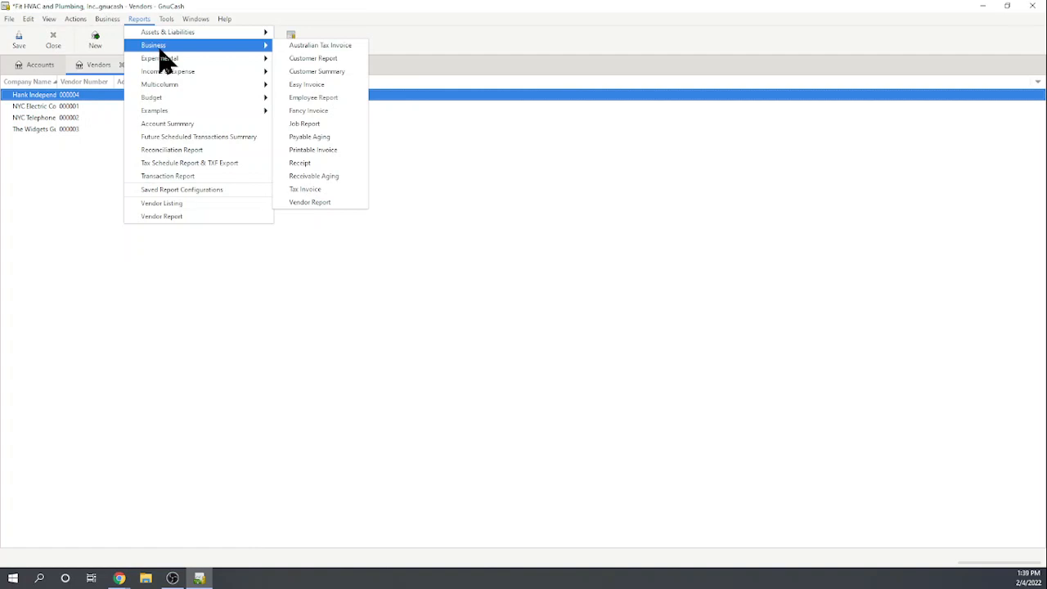
pyautogui.click(317, 203)
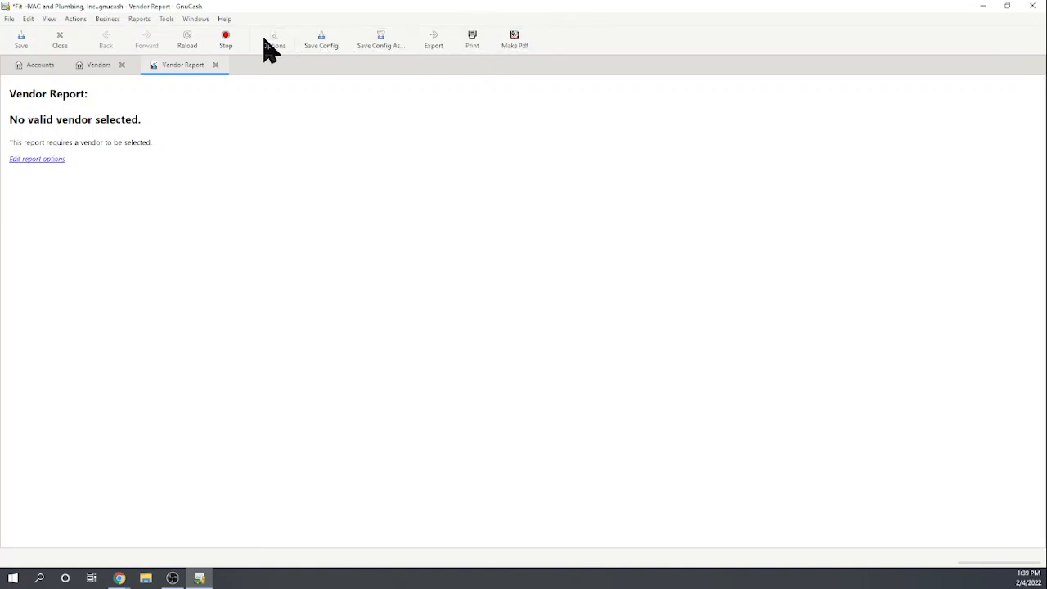
pyautogui.click(45, 159)
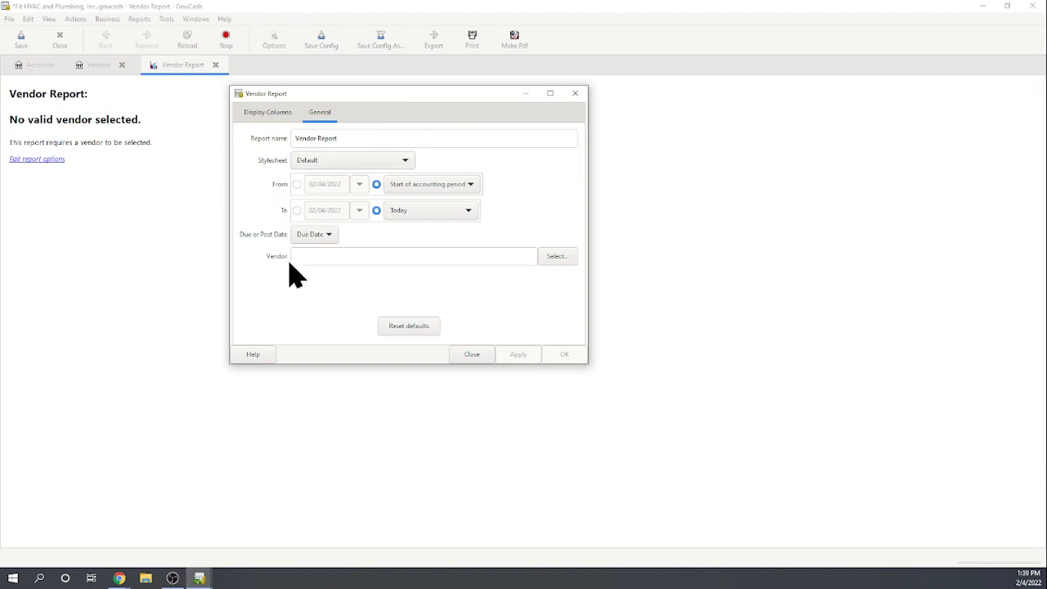
pyautogui.click(359, 255)
pyautogui.write('the wi')
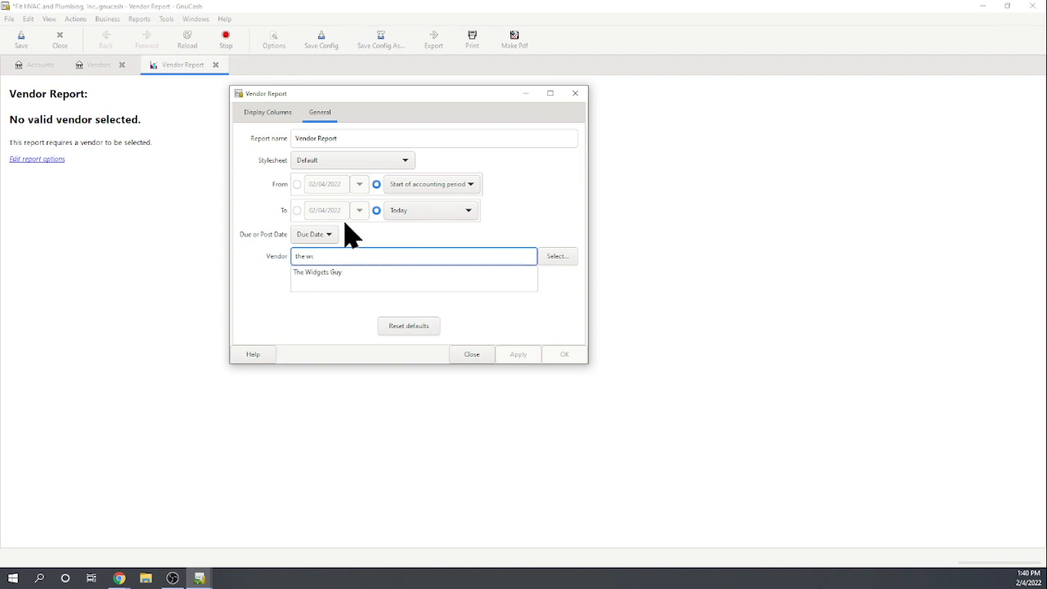
pyautogui.click(320, 275)
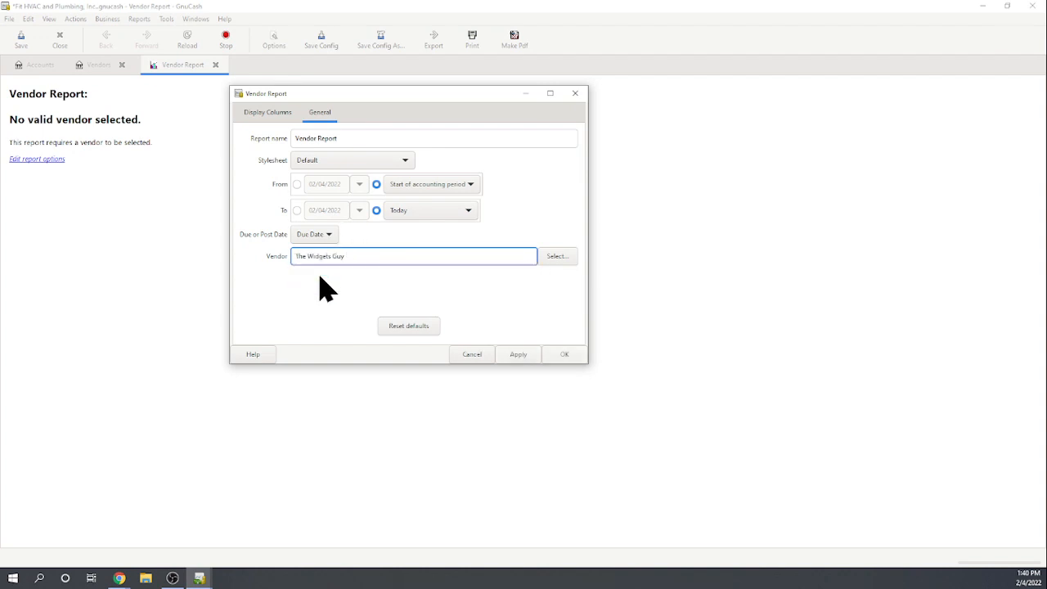
pyautogui.click(520, 360)
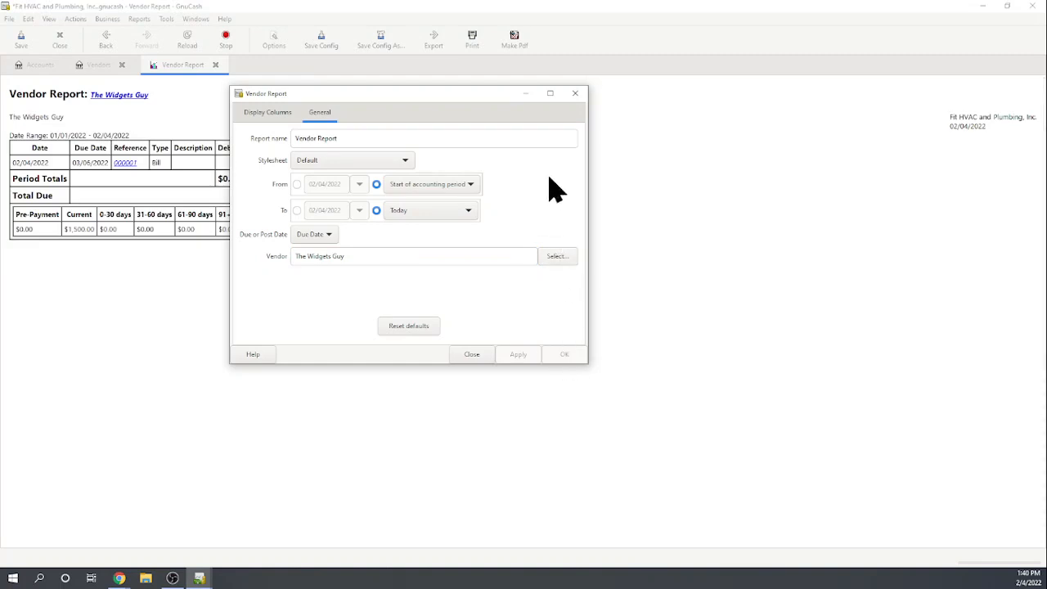
pyautogui.click(576, 94)
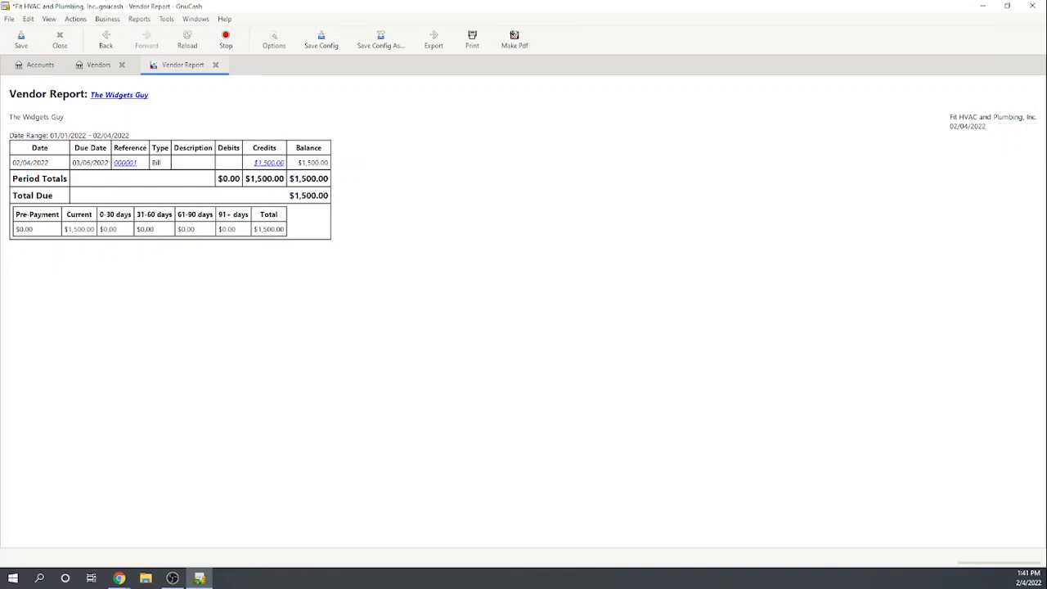
# Save the company file, and close the vendor report to check the account balances before returning to the vendor list.
pyautogui.hotkey('alt', 'Tab')
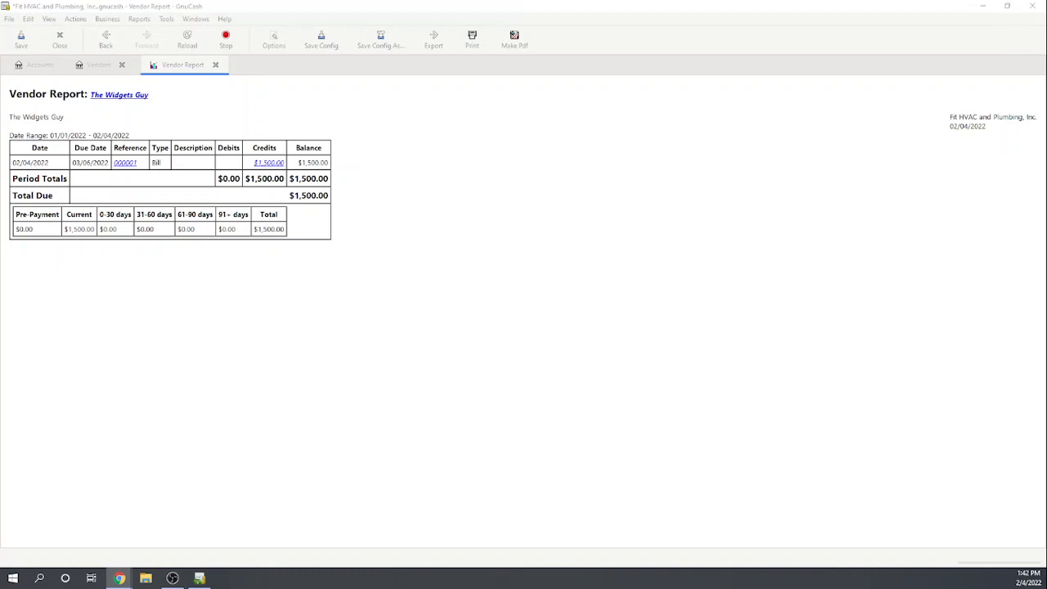
pyautogui.hotkey('ctrl', 's')
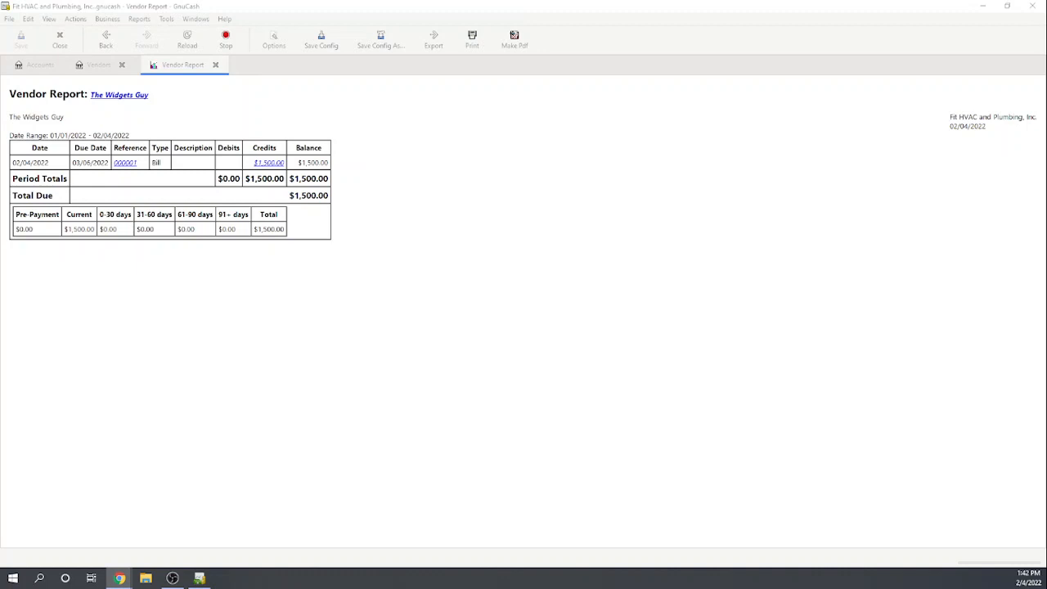
pyautogui.click(215, 65)
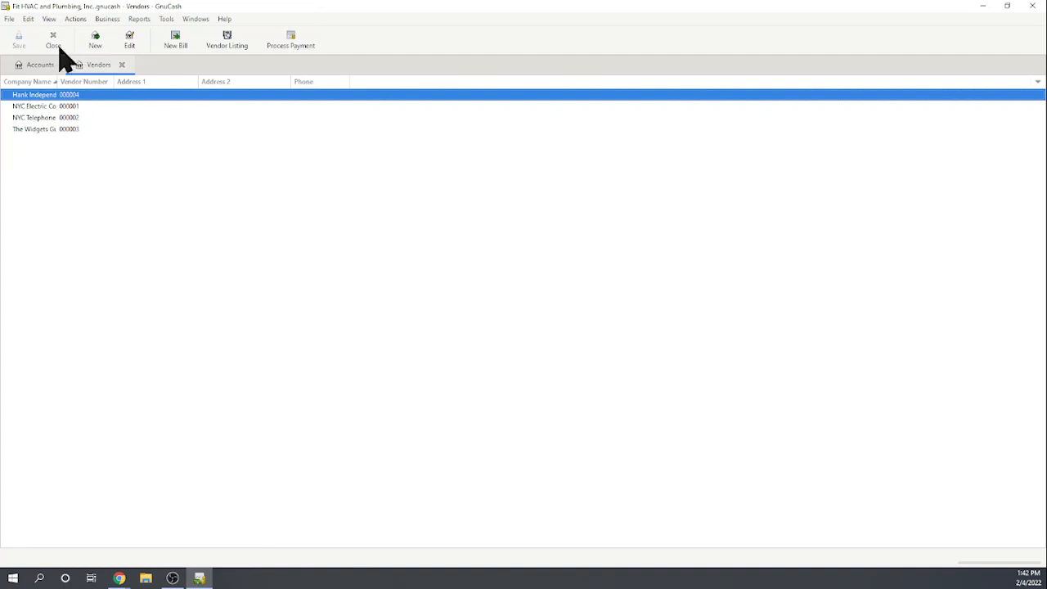
pyautogui.click(34, 64)
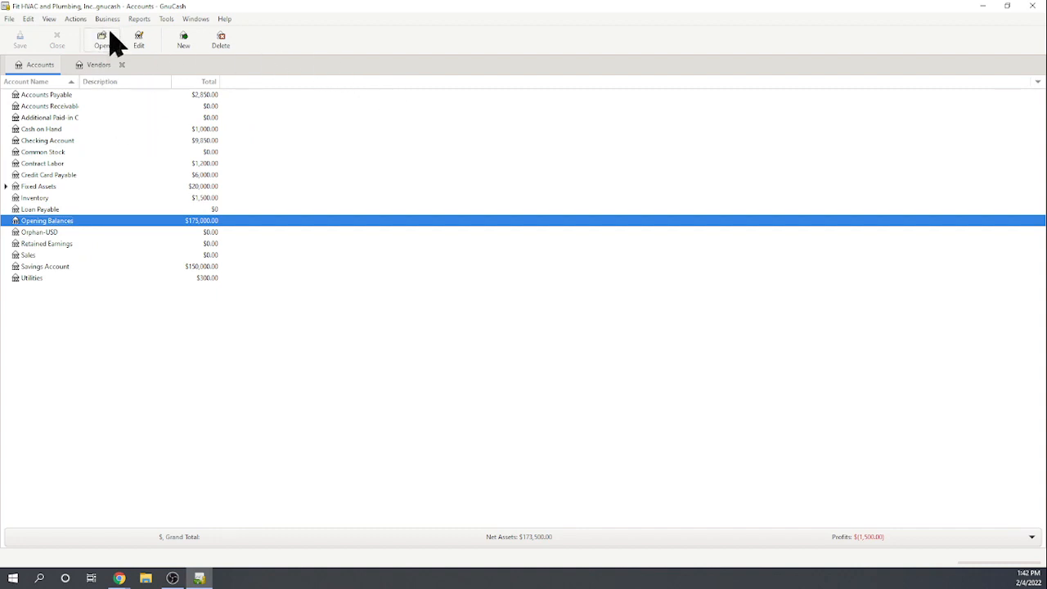
pyautogui.click(92, 65)
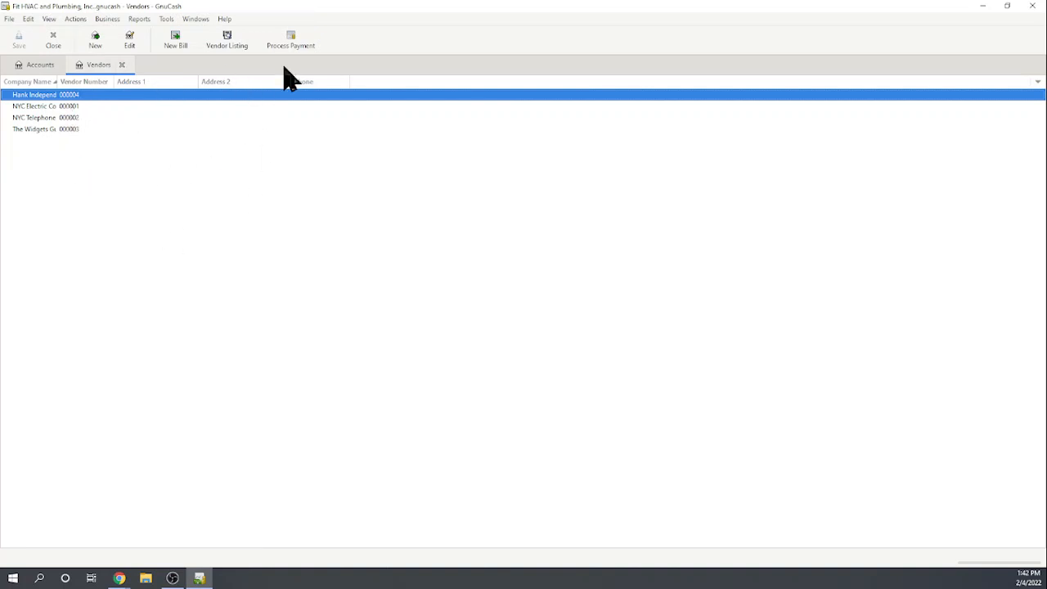
# Search for vendor bills whose company name contains "the widget".
pyautogui.click(106, 19)
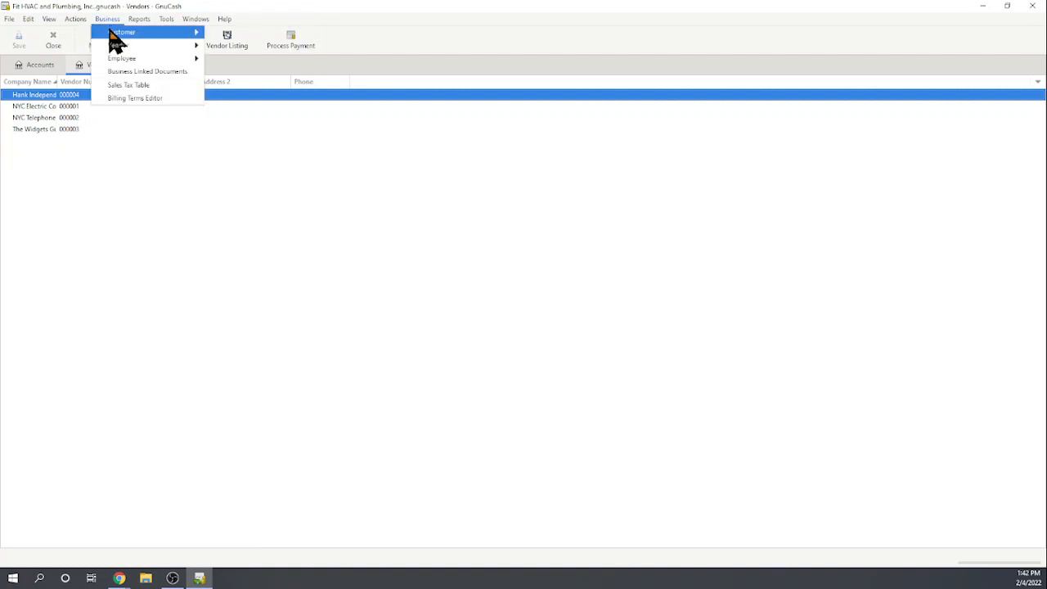
pyautogui.moveTo(113, 34)
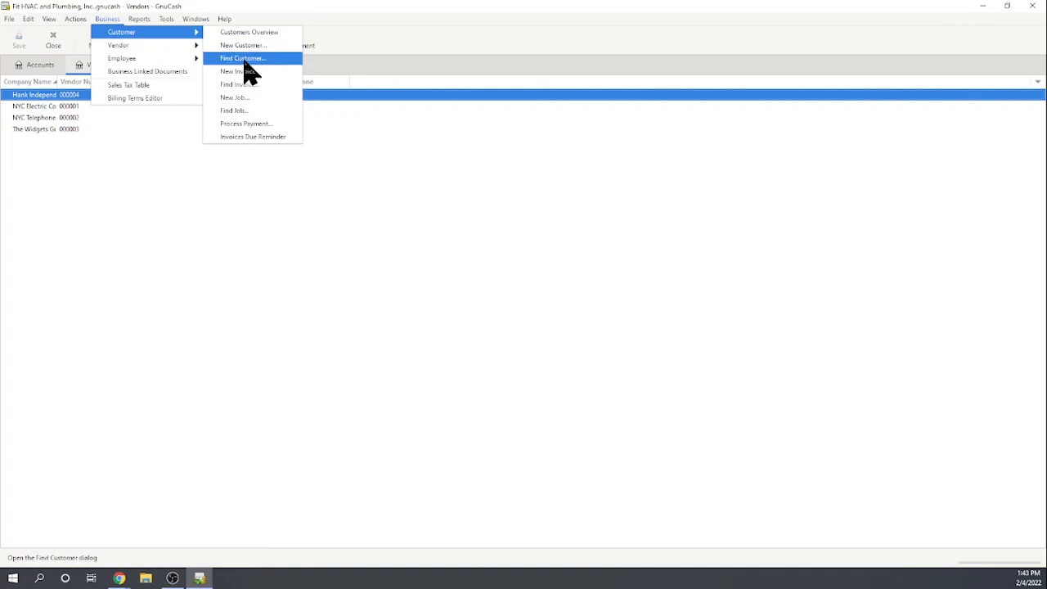
pyautogui.moveTo(200, 61)
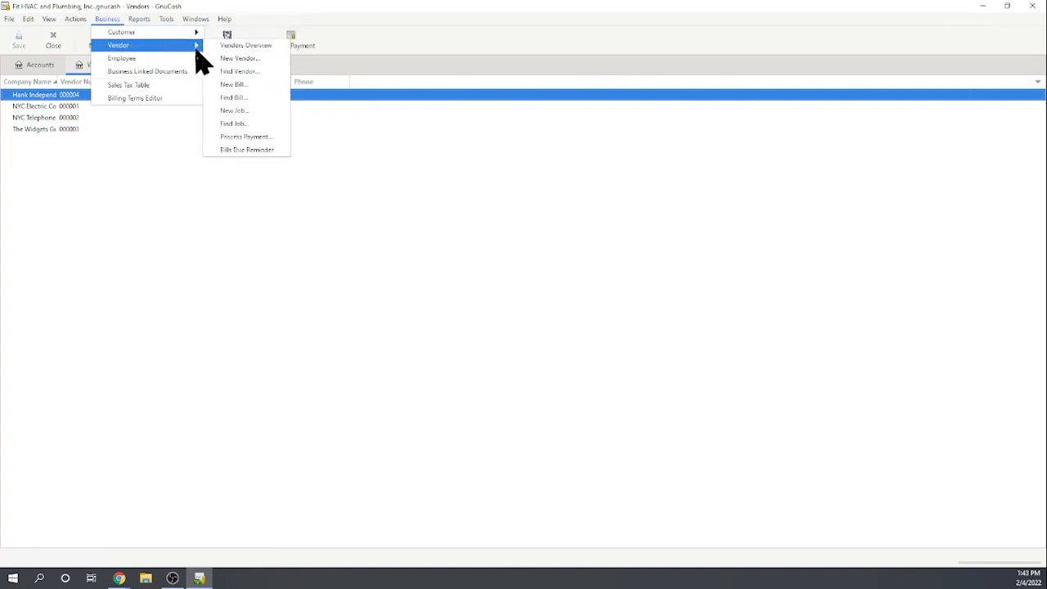
pyautogui.click(239, 97)
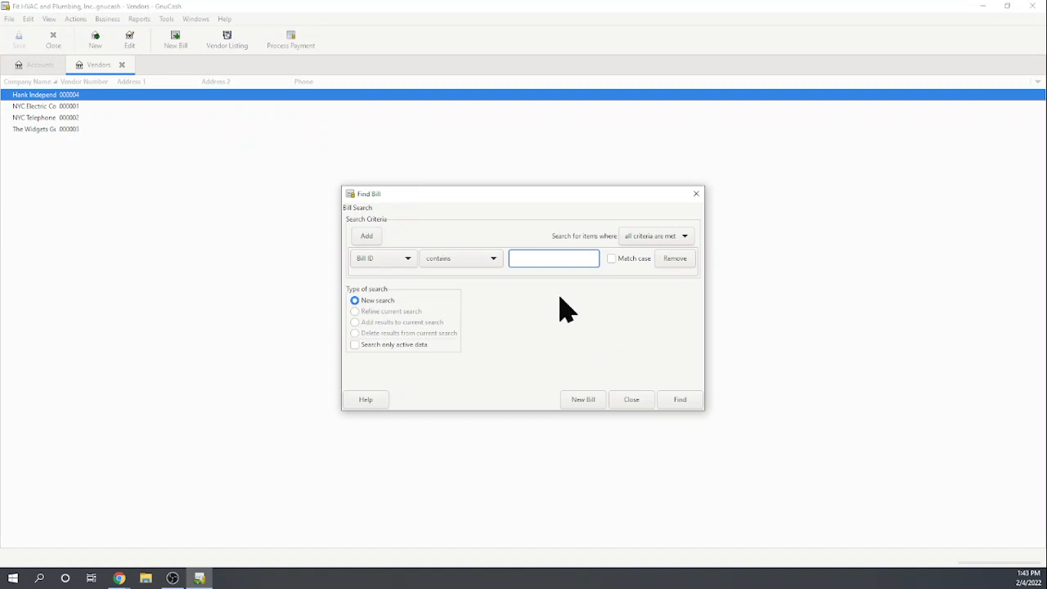
pyautogui.click(410, 269)
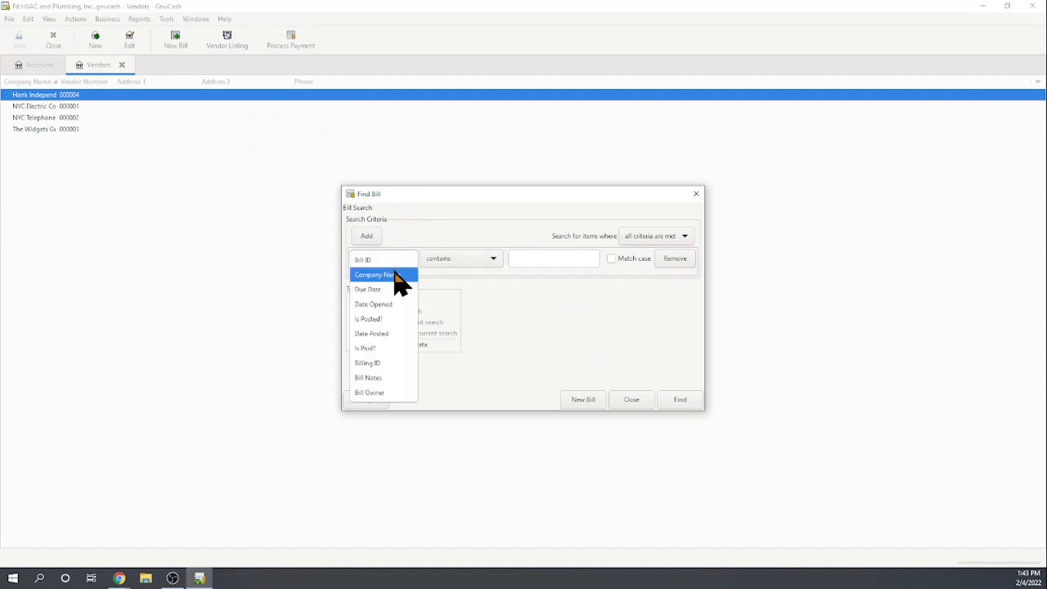
pyautogui.click(398, 276)
pyautogui.click(543, 260)
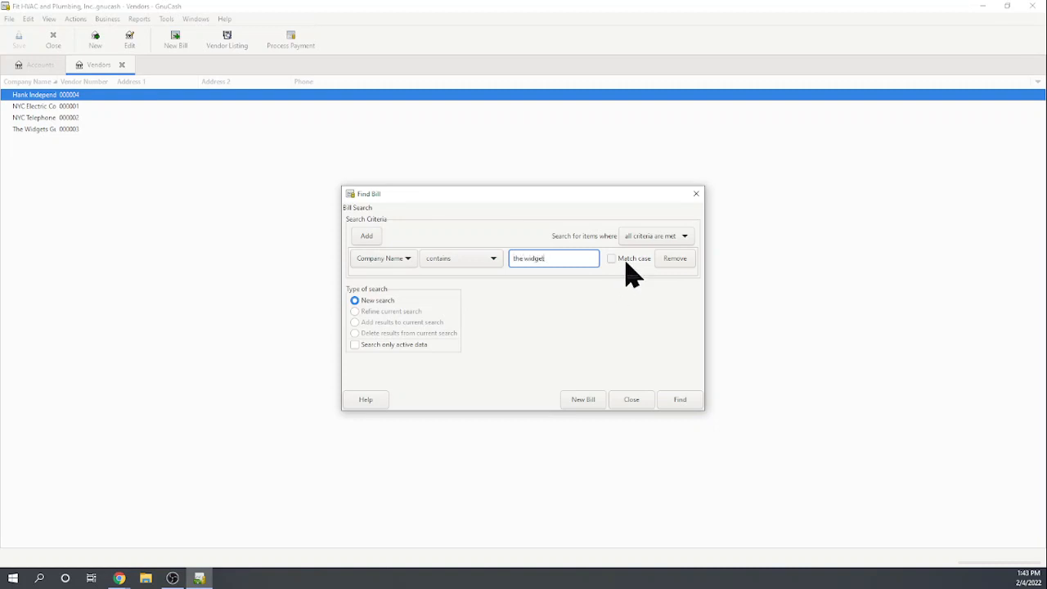
pyautogui.click(679, 399)
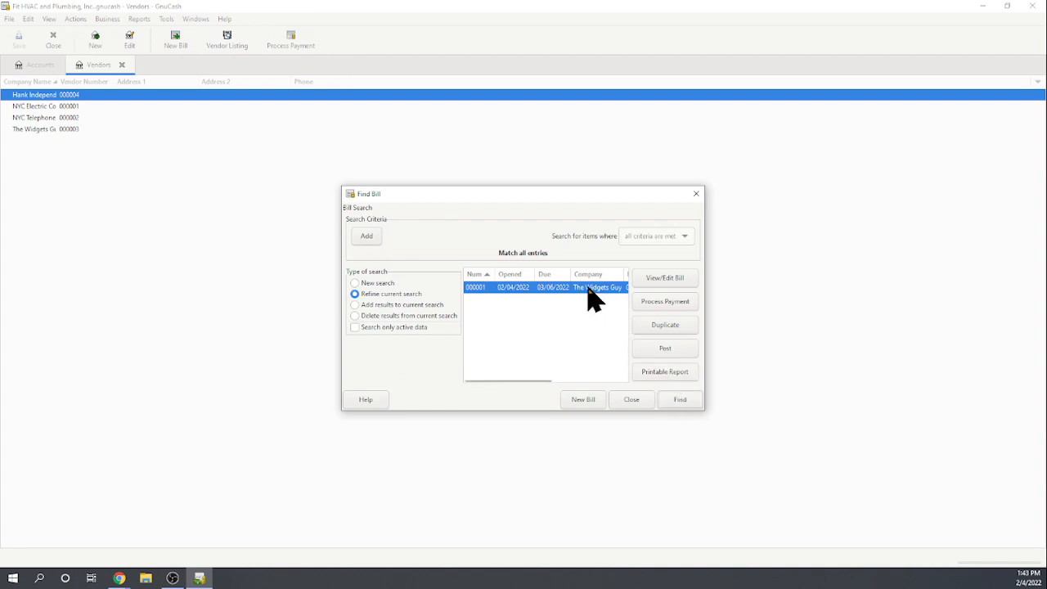
# Process the payment of The Widgets Guy's found bill in full from the Checking Account, with check printing enabled.
pyautogui.click(666, 302)
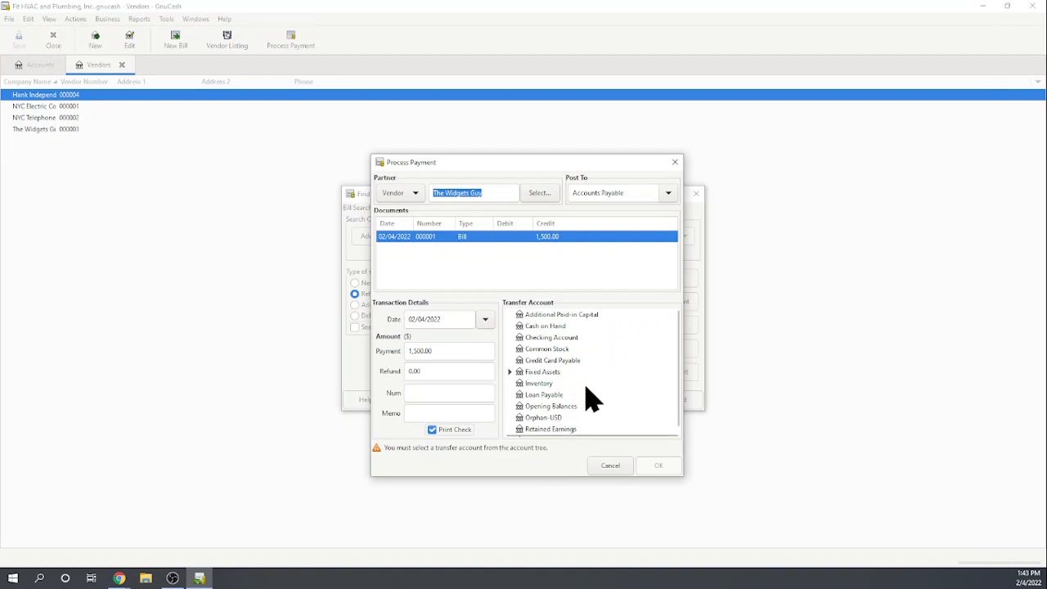
pyautogui.click(545, 337)
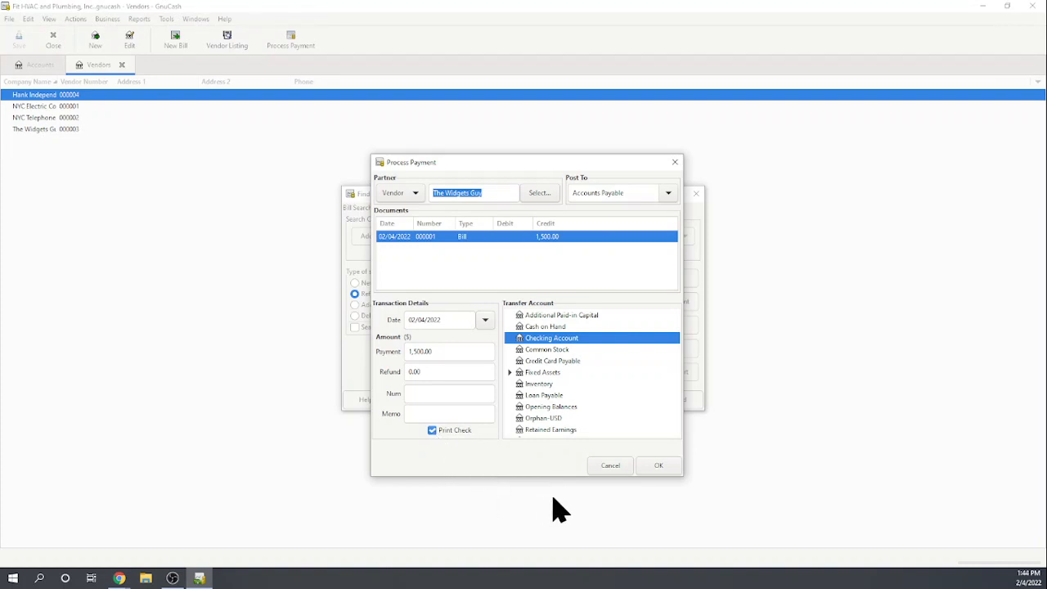
pyautogui.click(659, 466)
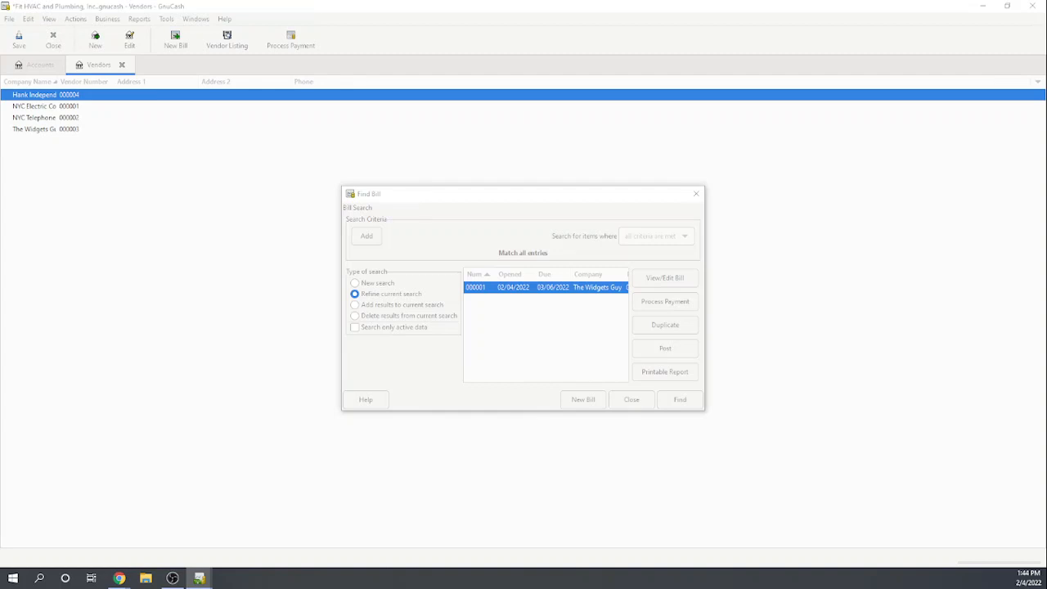
# Print the check in the Deluxe Personal Checks US-Letter format at the Top check position to Microsoft Print to PDF.
pyautogui.moveTo(436, 144); pyautogui.dragTo(408, 105)
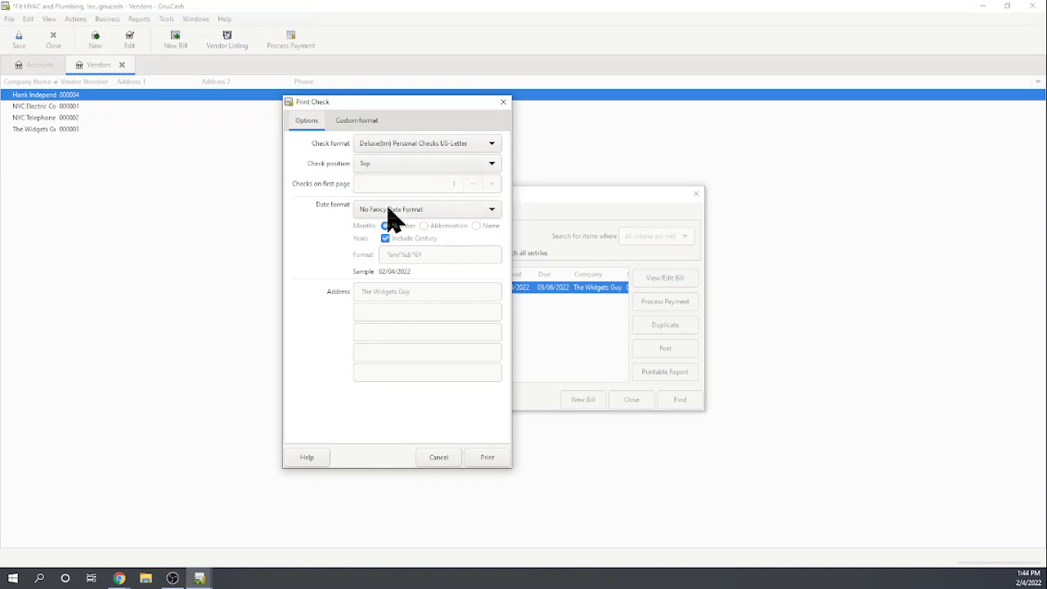
pyautogui.click(354, 122)
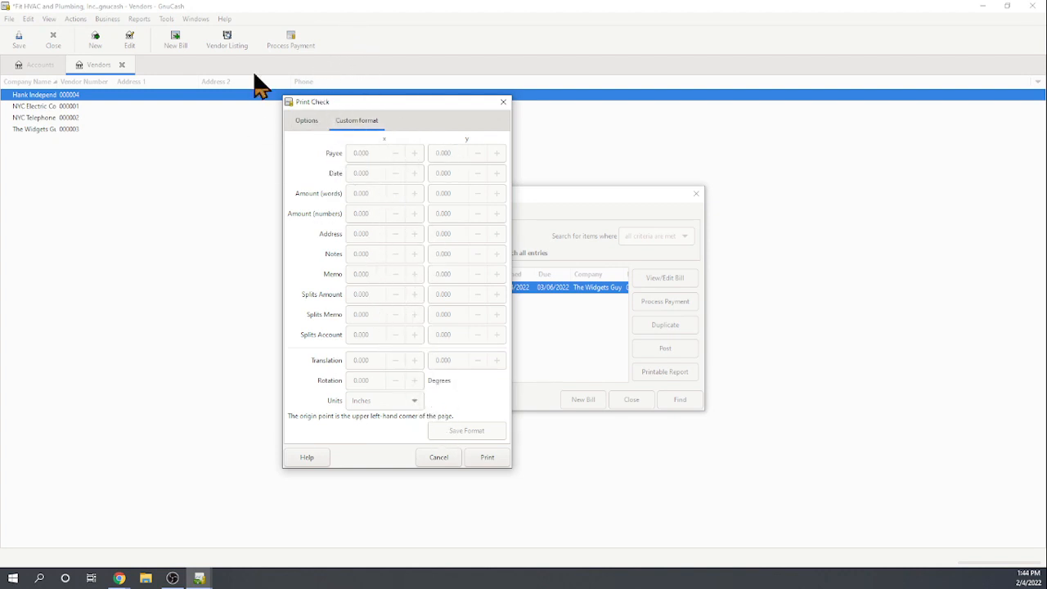
pyautogui.click(306, 122)
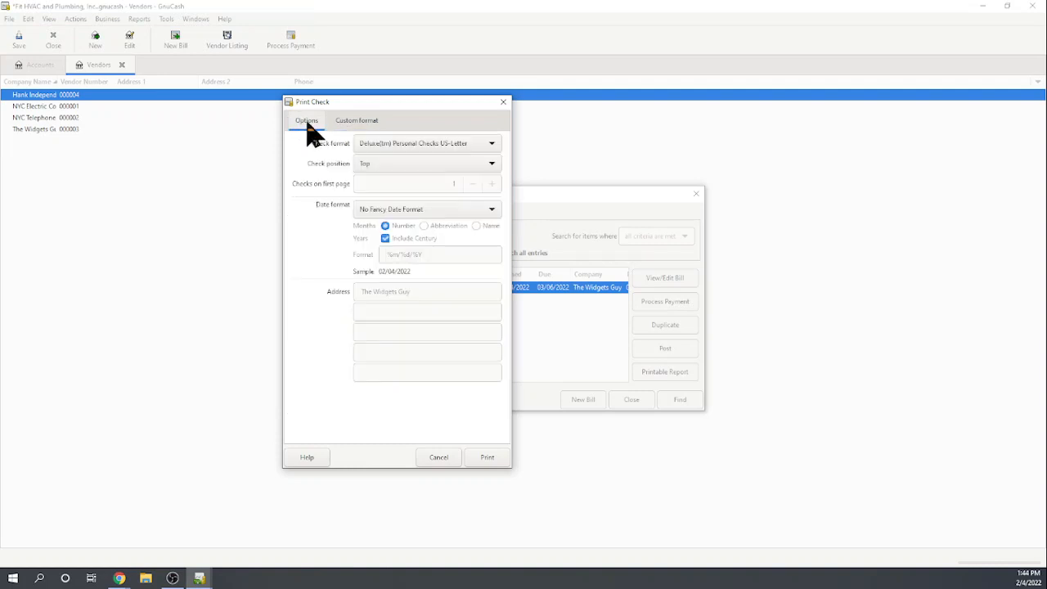
pyautogui.click(488, 458)
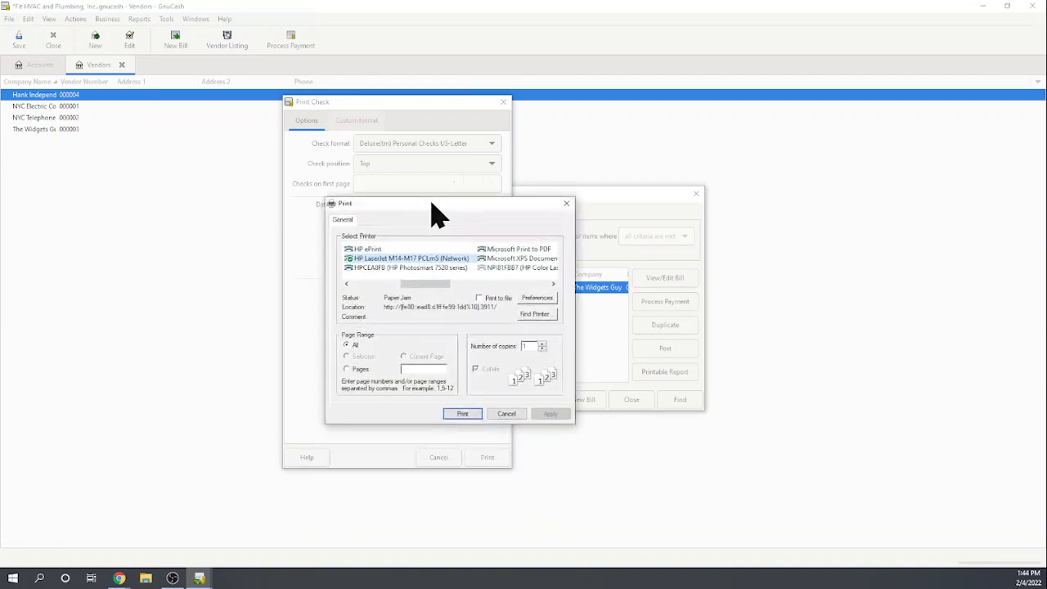
pyautogui.click(526, 239)
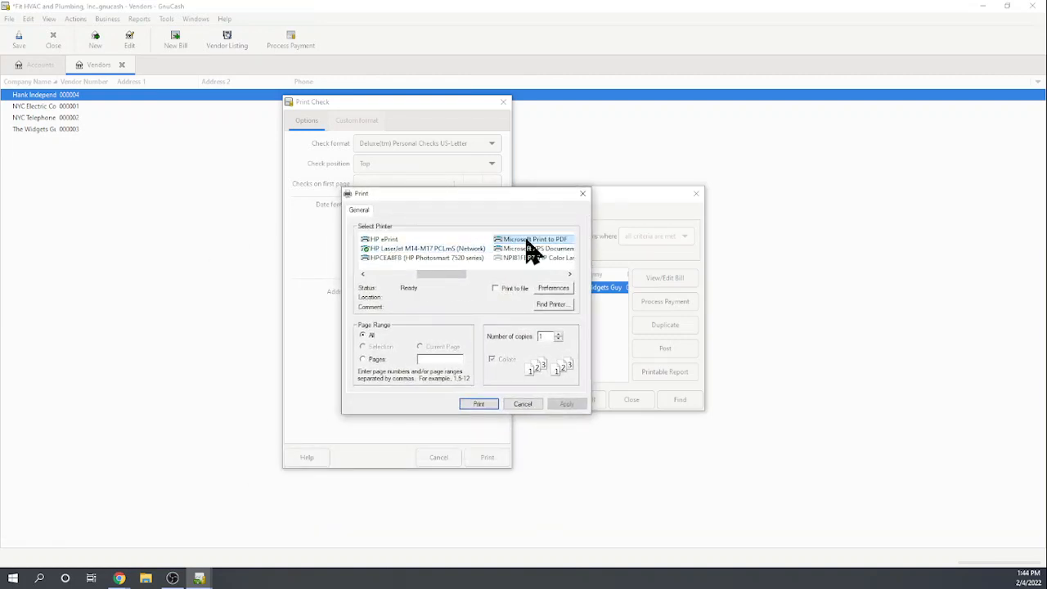
pyautogui.click(479, 404)
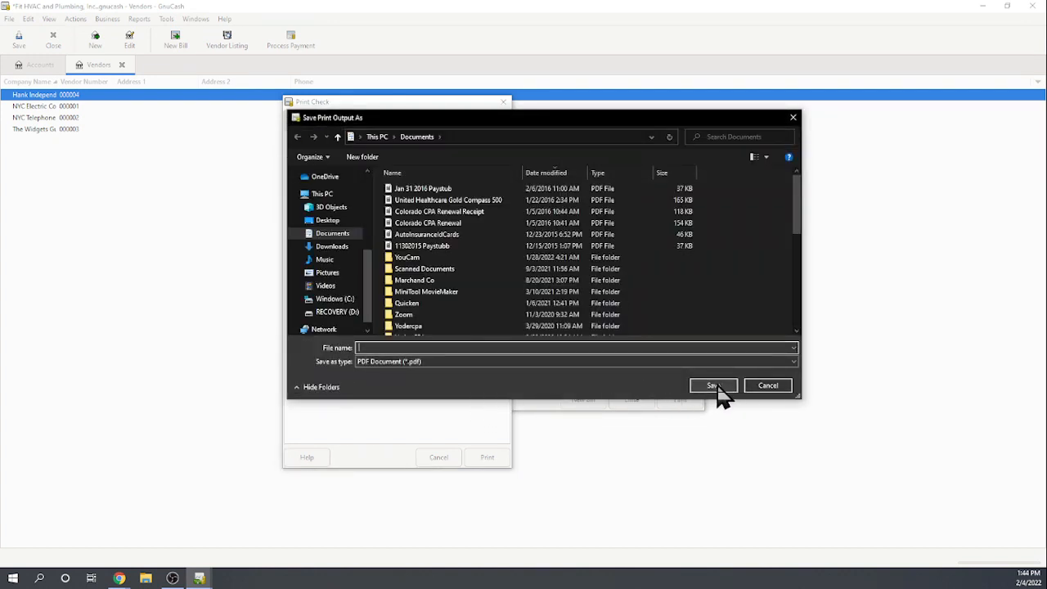
# Save the check's print output as temp in the Downloads folder, replacing the existing file.
pyautogui.click(717, 391)
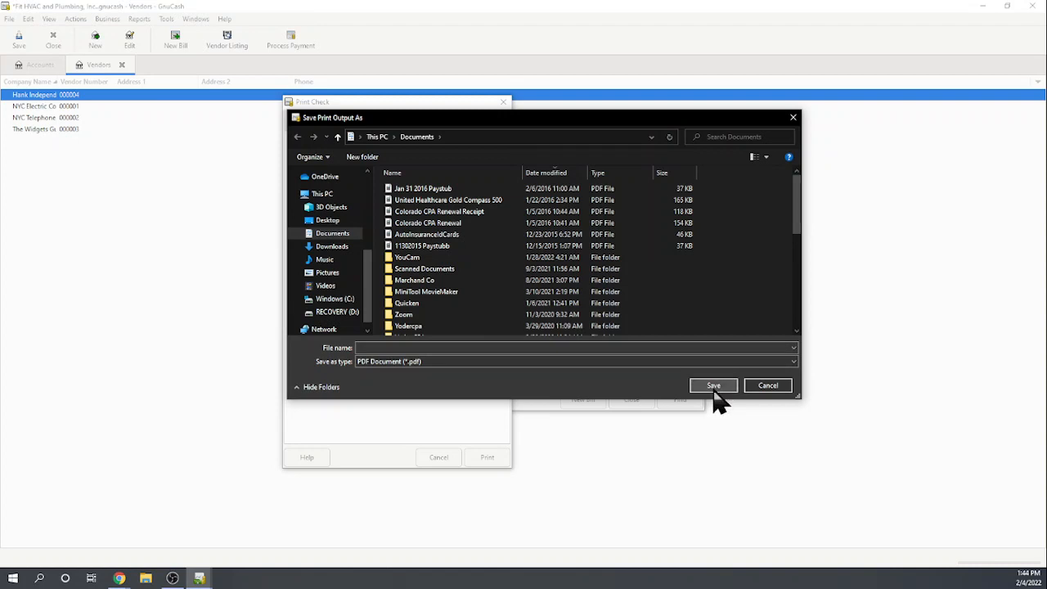
pyautogui.click(577, 348)
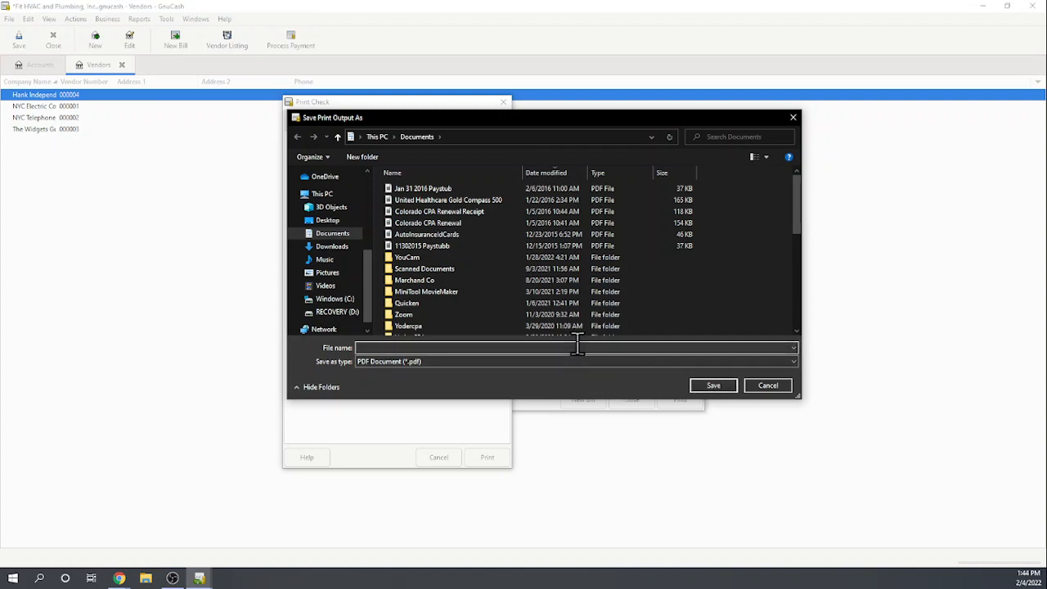
pyautogui.write('temp')
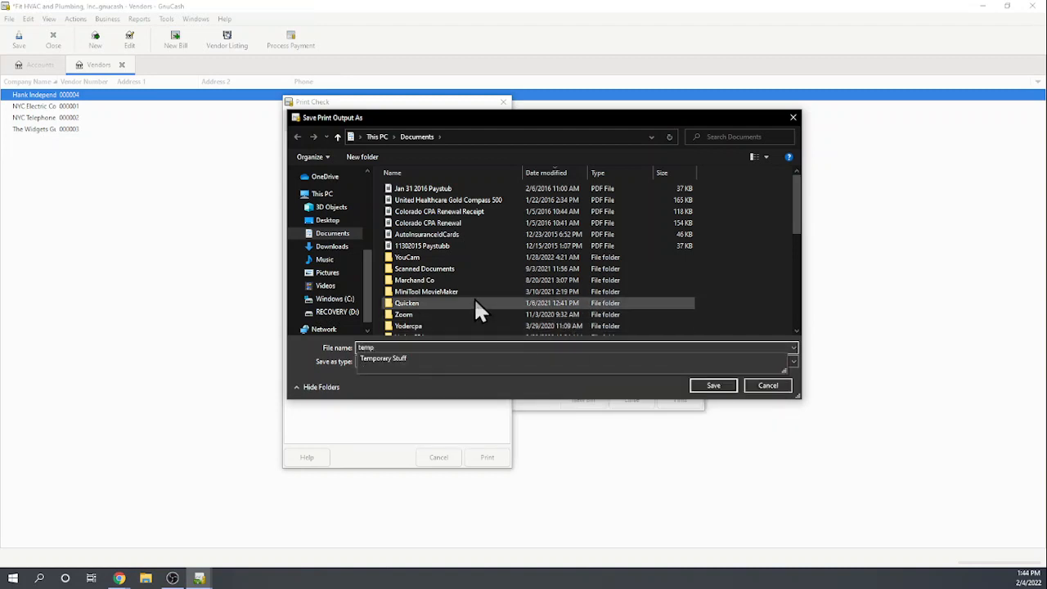
pyautogui.click(337, 248)
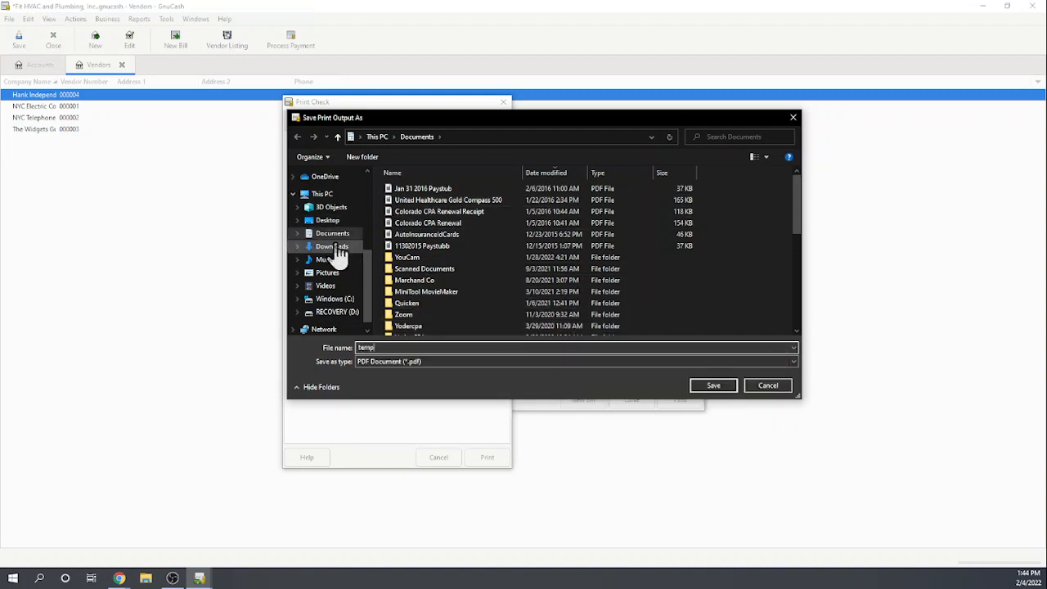
pyautogui.click(709, 389)
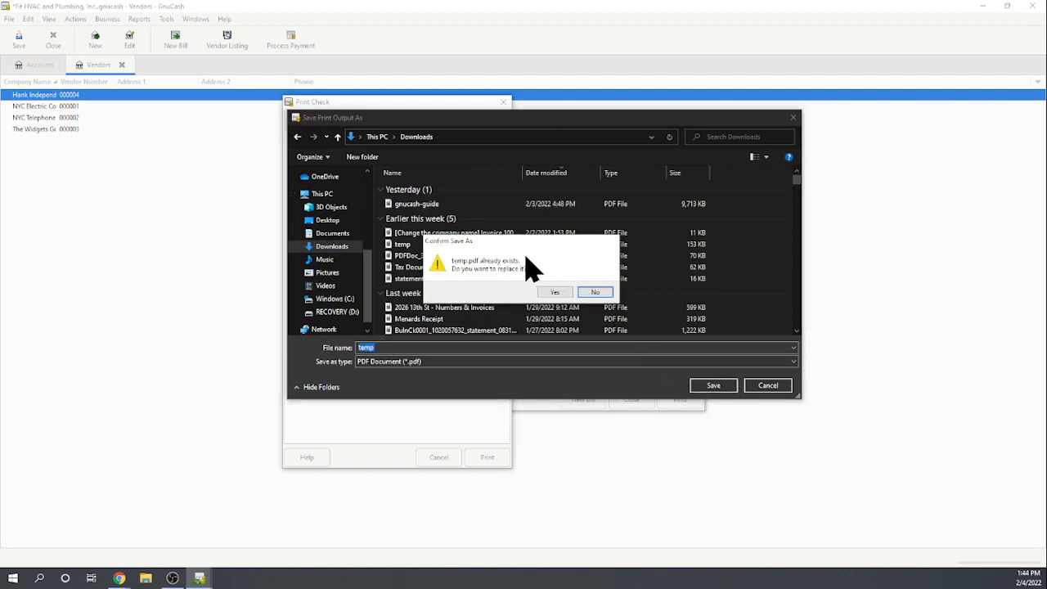
pyautogui.click(554, 293)
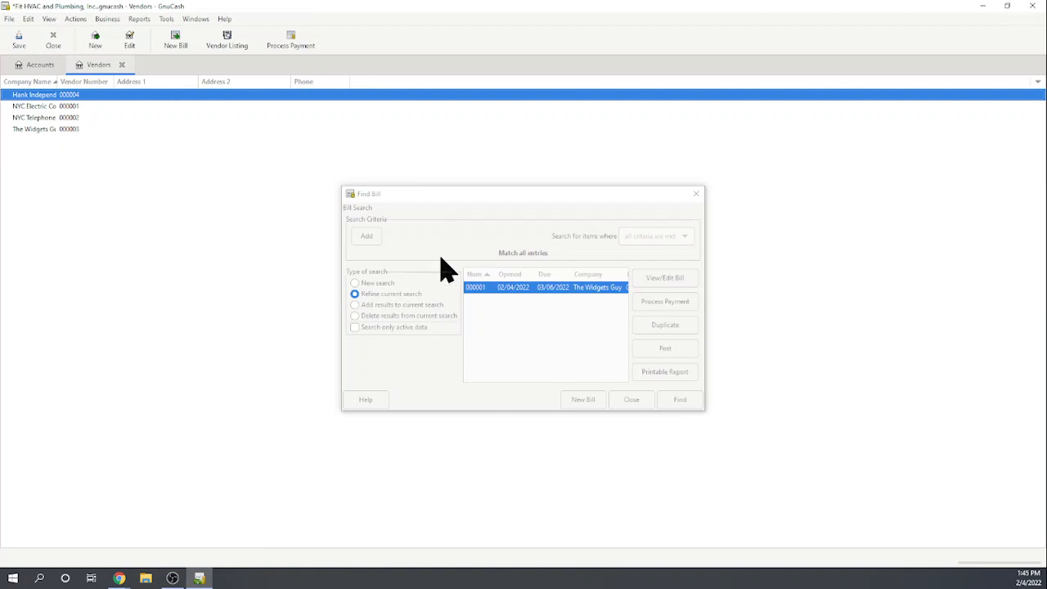
# Reposition and close the bill search results for The Widgets Guy.
pyautogui.click(431, 195)
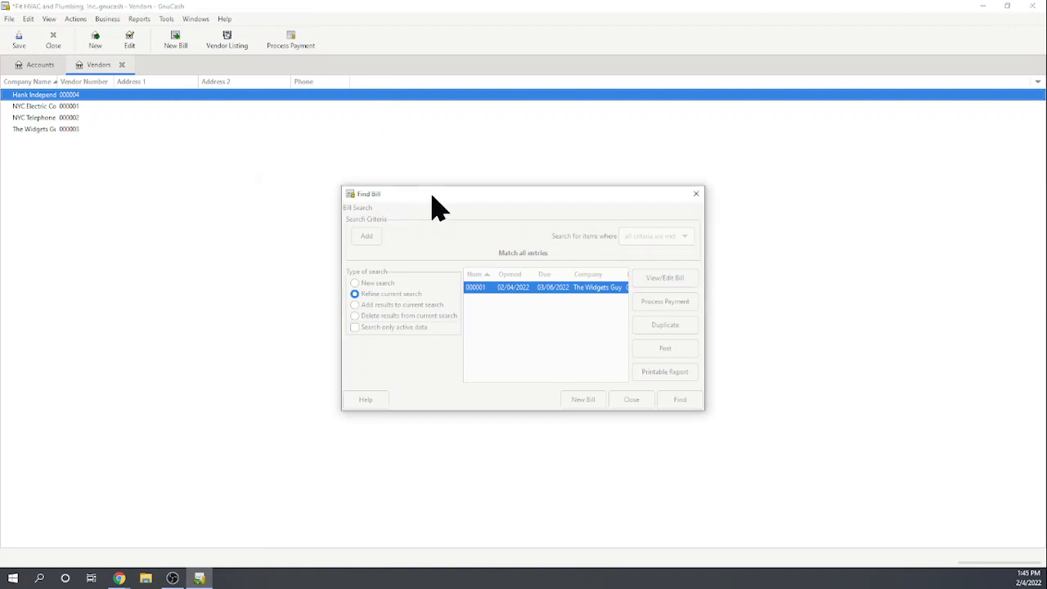
pyautogui.moveTo(432, 196); pyautogui.dragTo(352, 189)
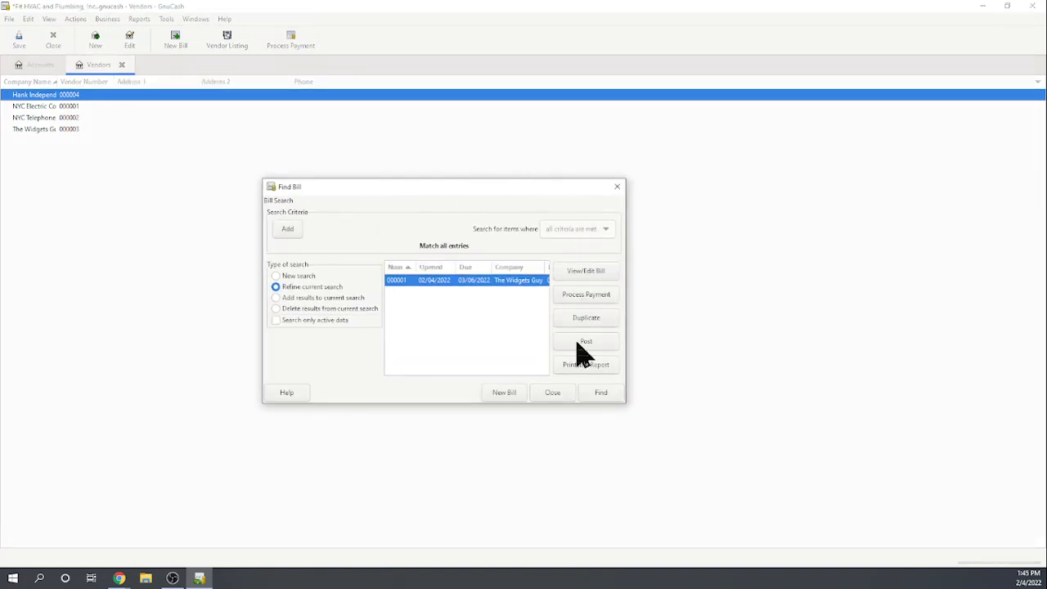
pyautogui.click(553, 397)
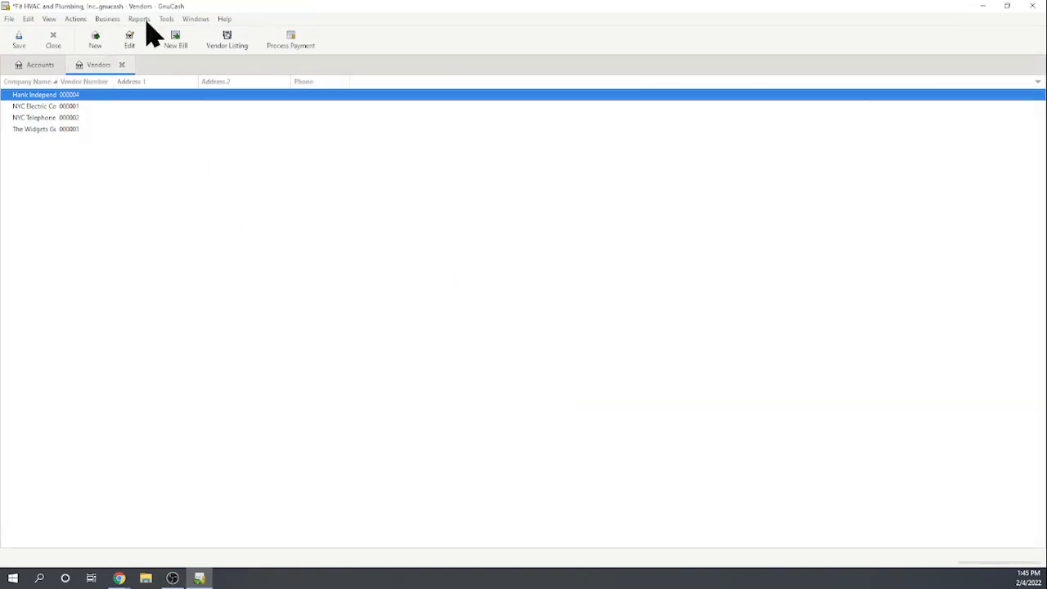
# Search for vendor bills that are not paid, check the Posted and Paid columns of the results, and close the search.
pyautogui.click(103, 20)
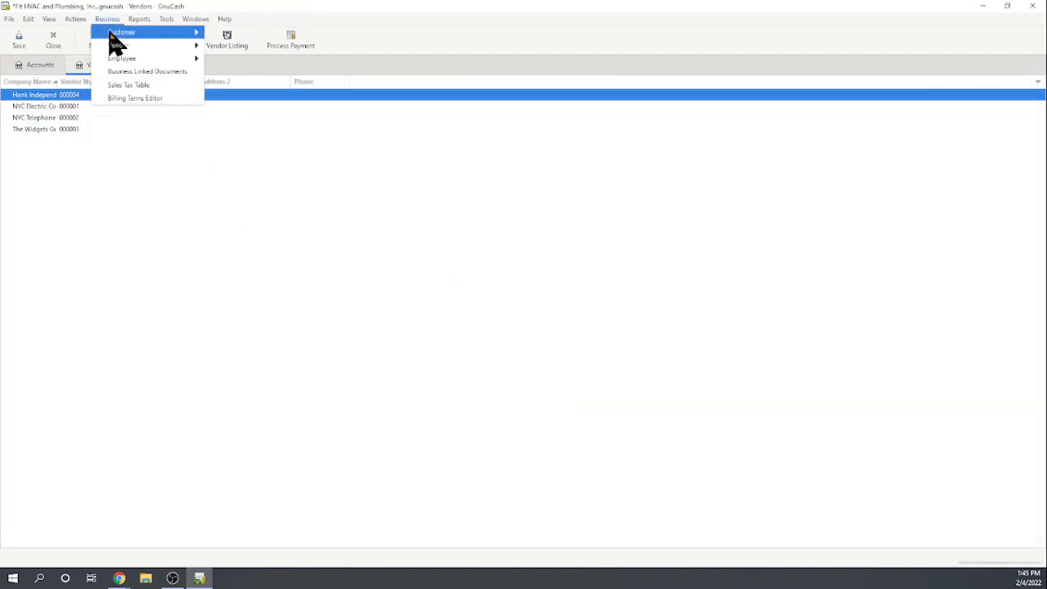
pyautogui.moveTo(119, 45)
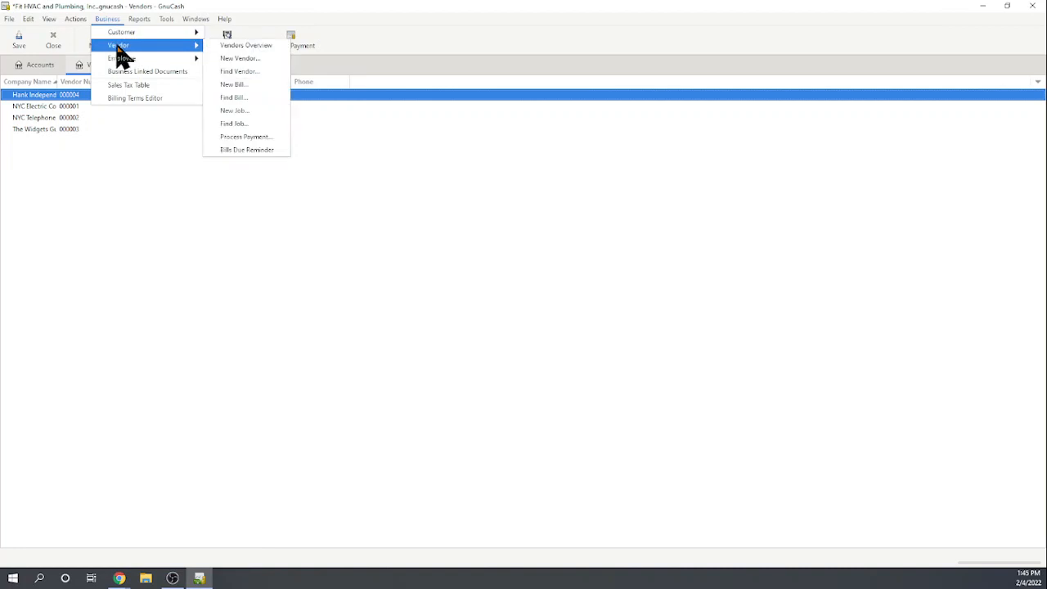
pyautogui.click(237, 98)
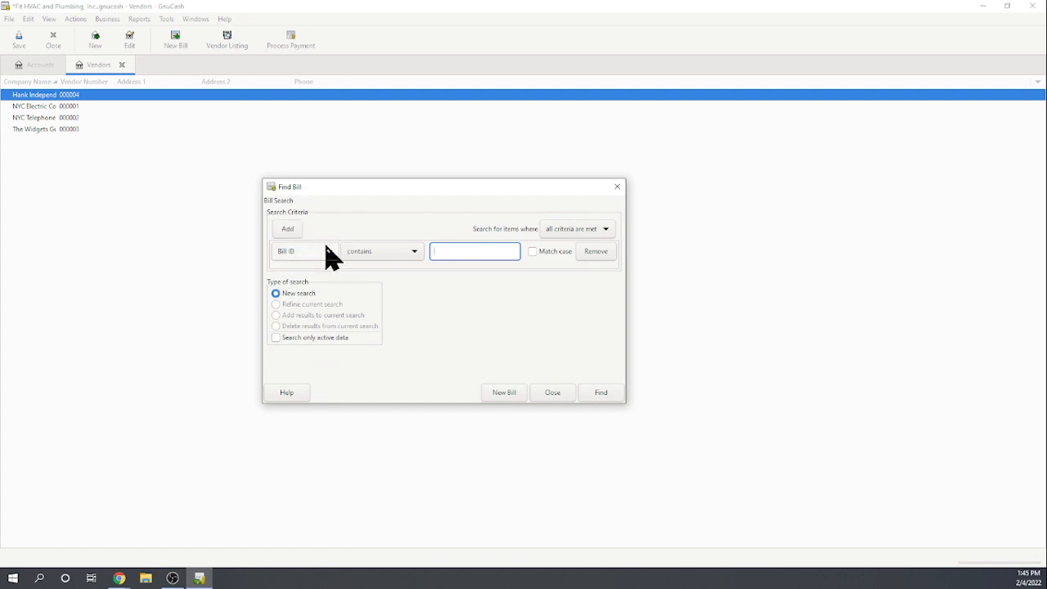
pyautogui.click(329, 254)
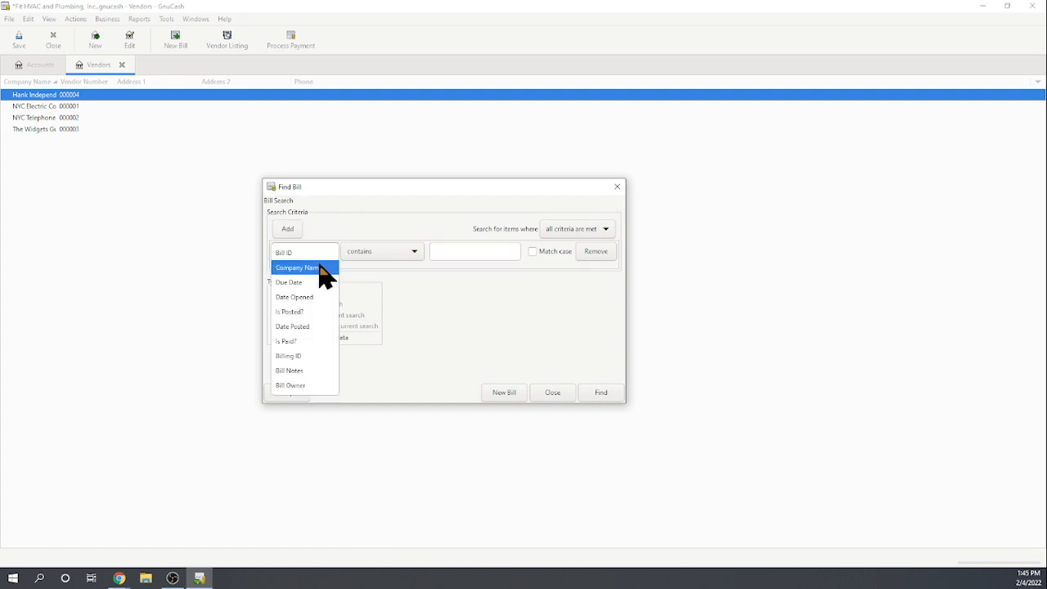
pyautogui.click(313, 349)
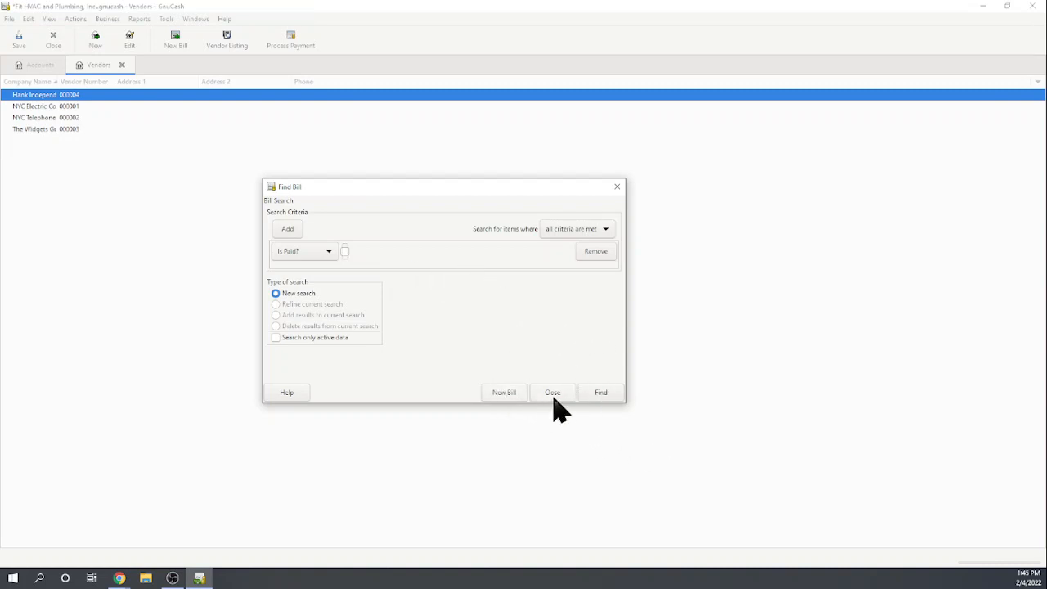
pyautogui.click(602, 396)
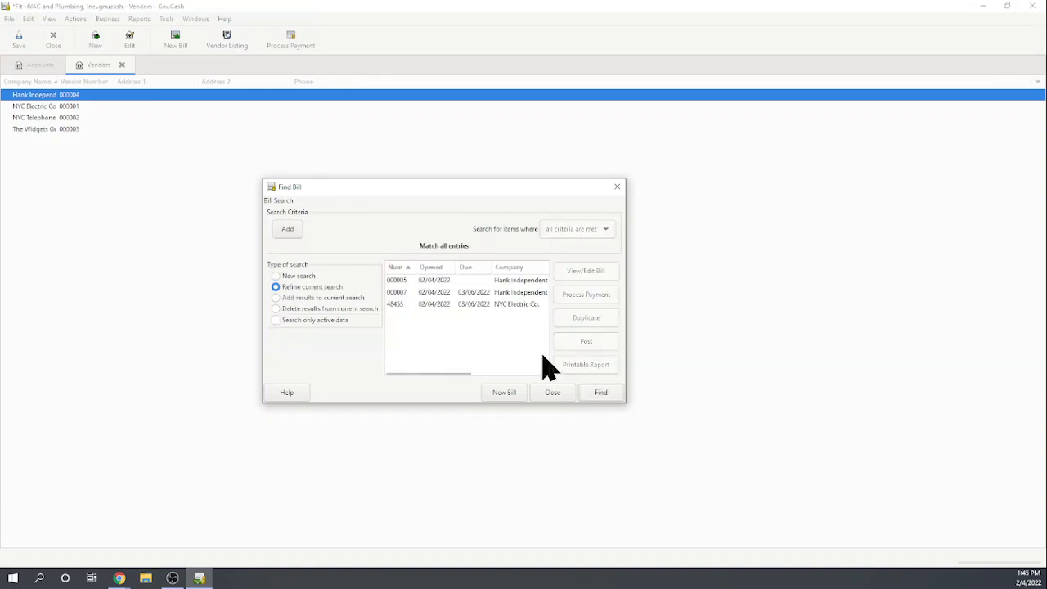
pyautogui.moveTo(460, 372); pyautogui.dragTo(554, 369)
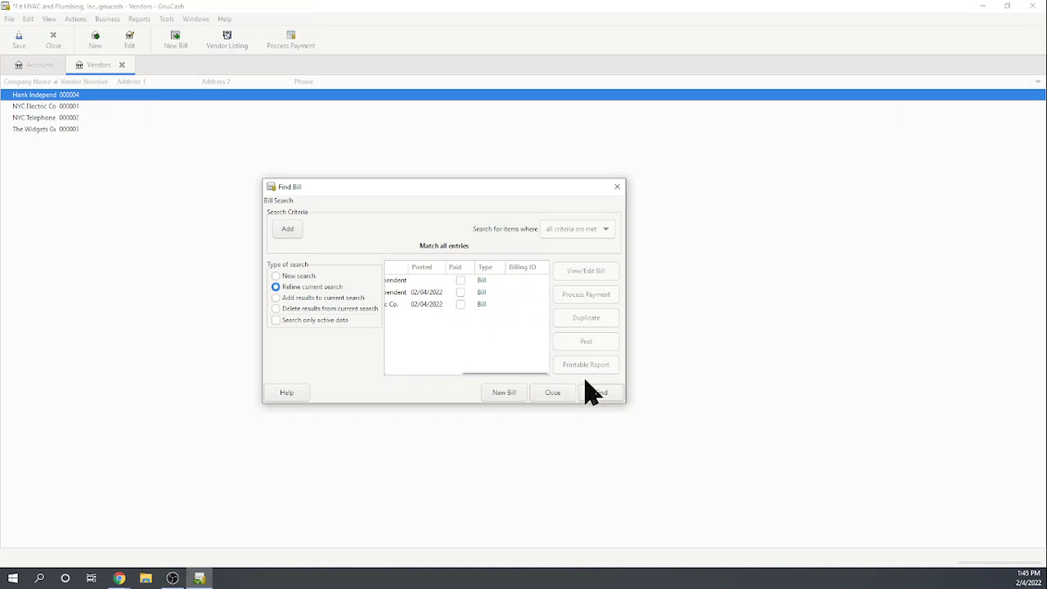
pyautogui.click(552, 391)
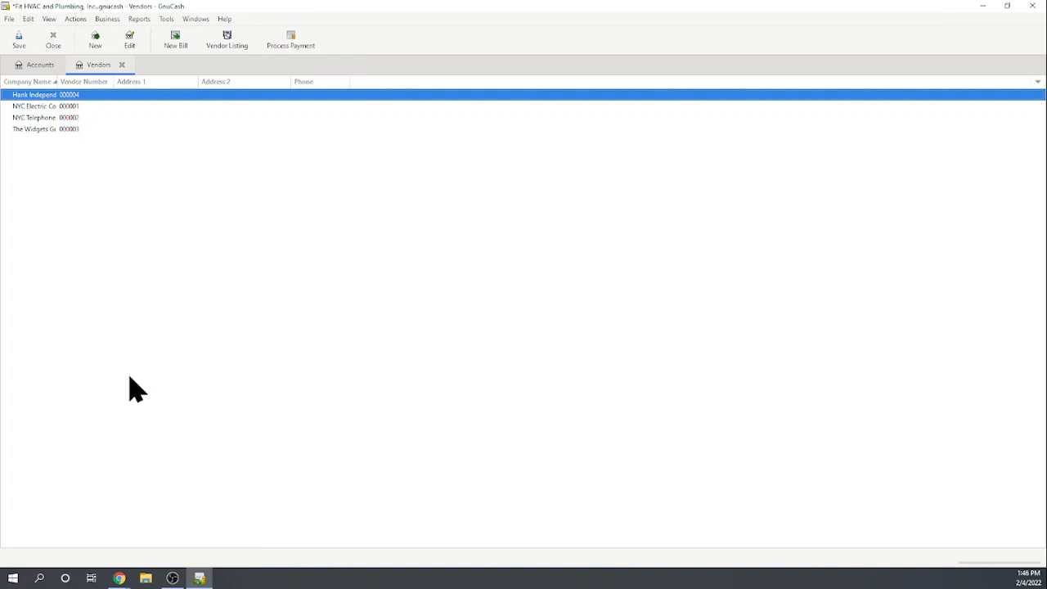
# Run a new bill search with the Is Paid? criterion turned off to list the unpaid bills again.
pyautogui.click(103, 19)
pyautogui.moveTo(131, 46)
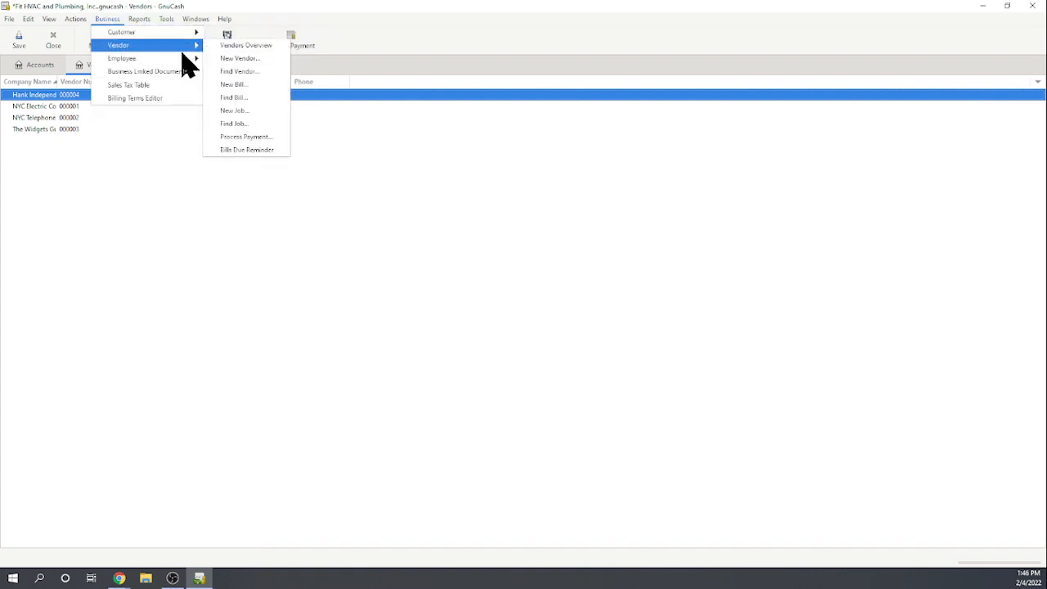
pyautogui.click(237, 98)
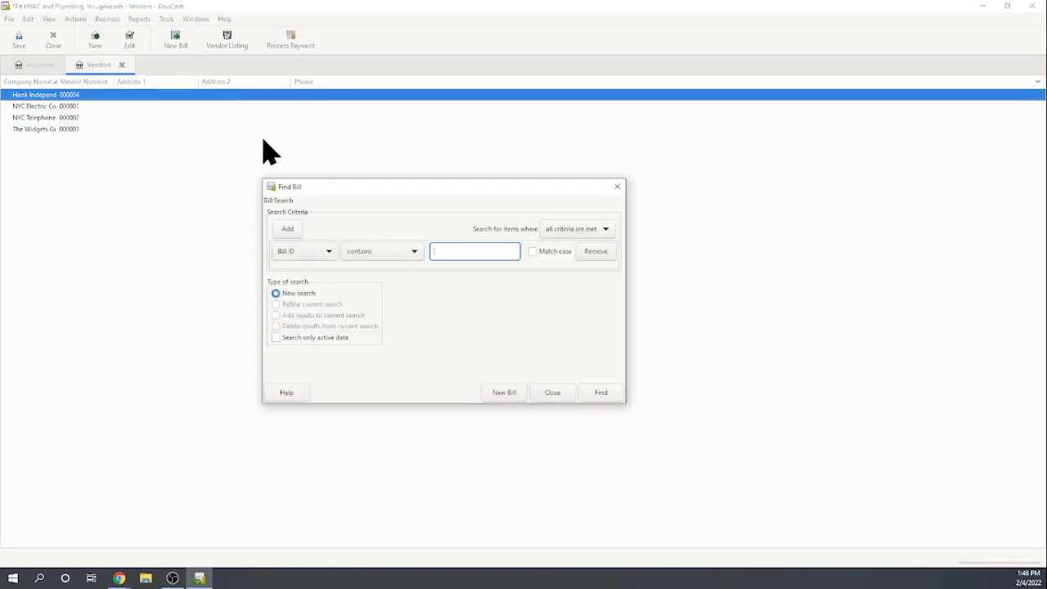
pyautogui.click(330, 251)
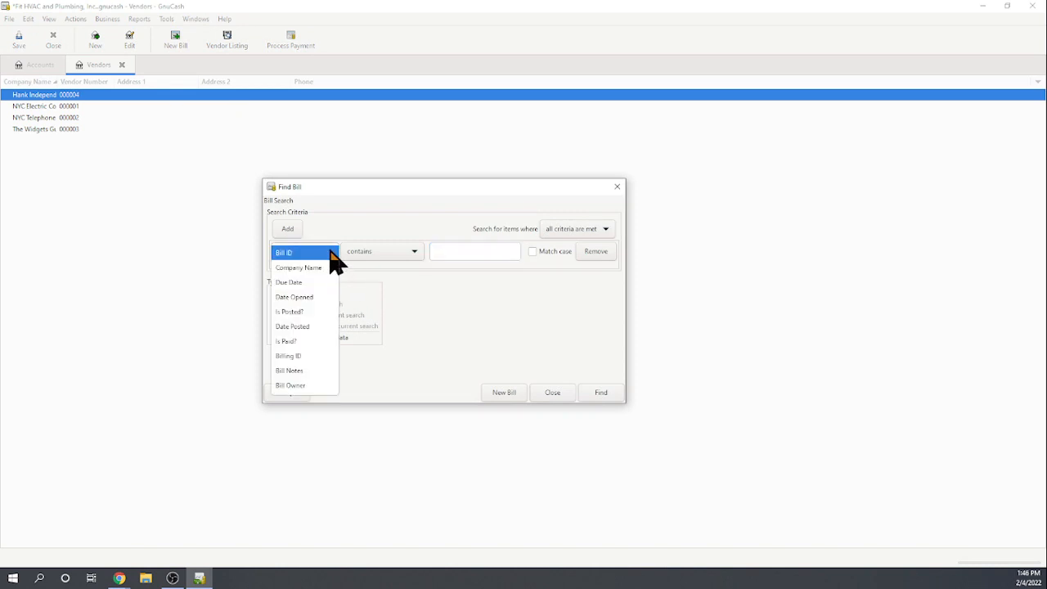
pyautogui.click(317, 343)
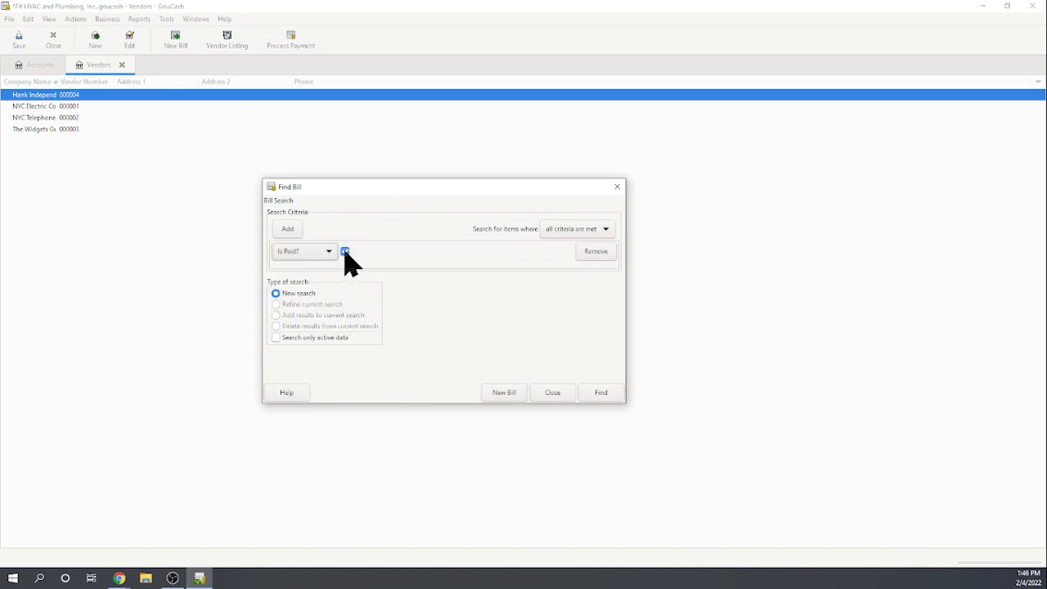
pyautogui.click(344, 251)
pyautogui.click(602, 398)
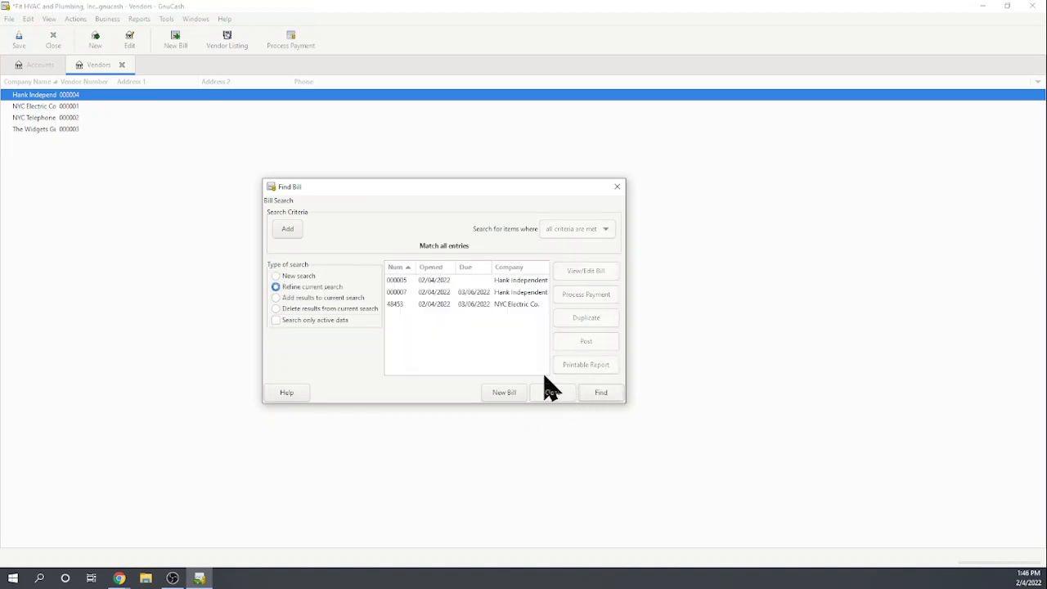
# Process a partial payment of 100.00 on NYC Electric Co.'s bill from the Checking Account, without printing a check.
pyautogui.click(477, 317)
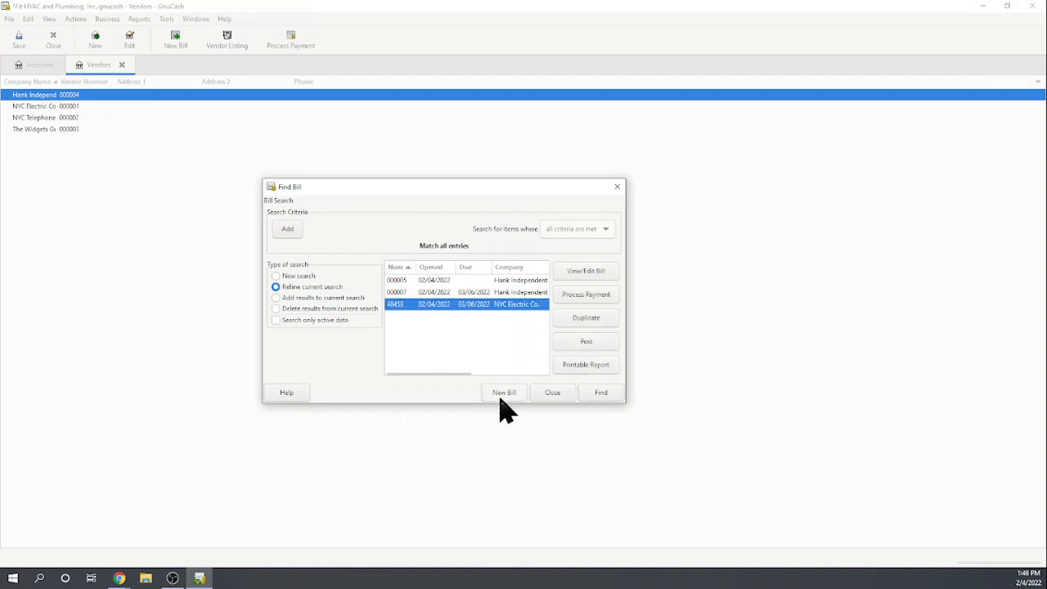
pyautogui.click(587, 296)
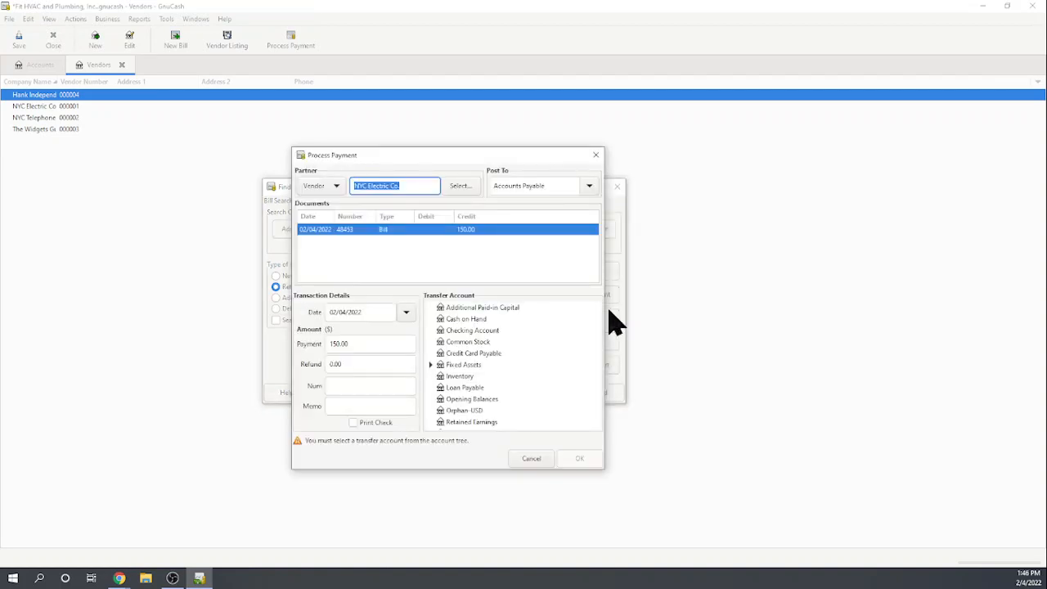
pyautogui.click(368, 343)
pyautogui.moveTo(368, 343); pyautogui.dragTo(322, 347)
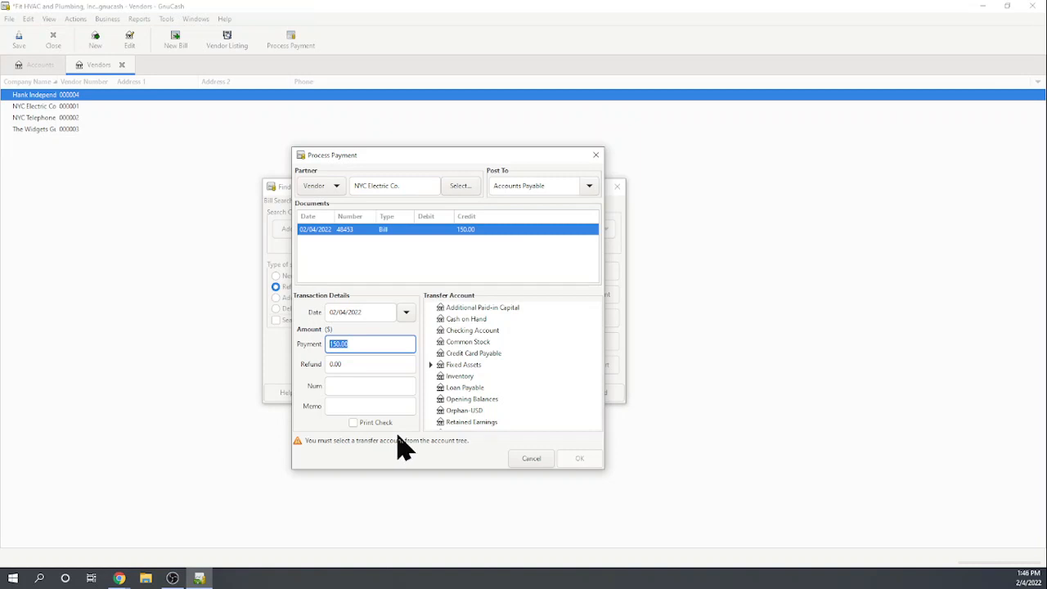
pyautogui.write('100')
pyautogui.click(377, 387)
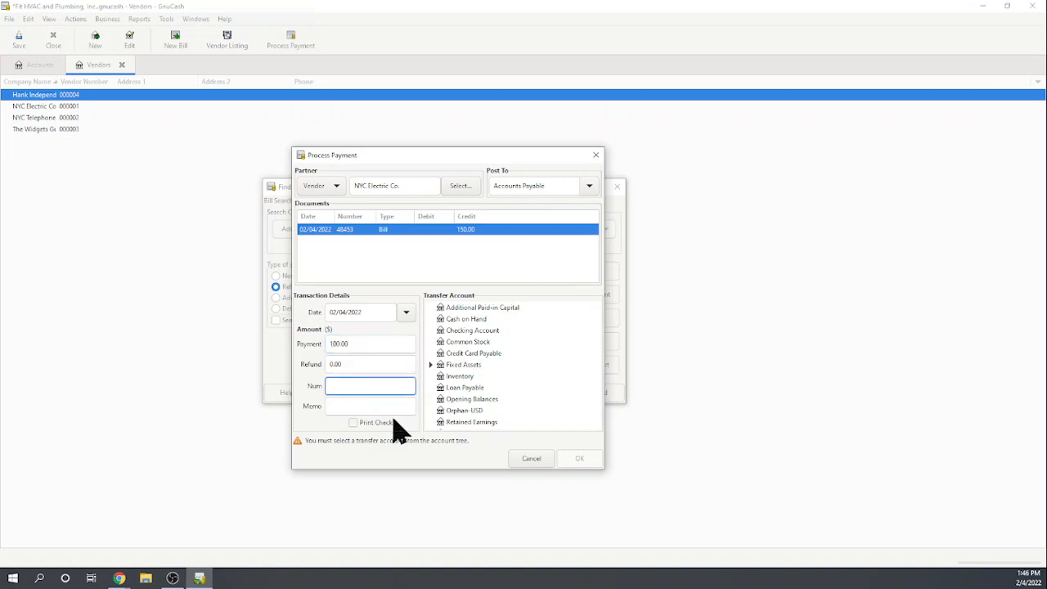
pyautogui.click(354, 423)
pyautogui.click(354, 423)
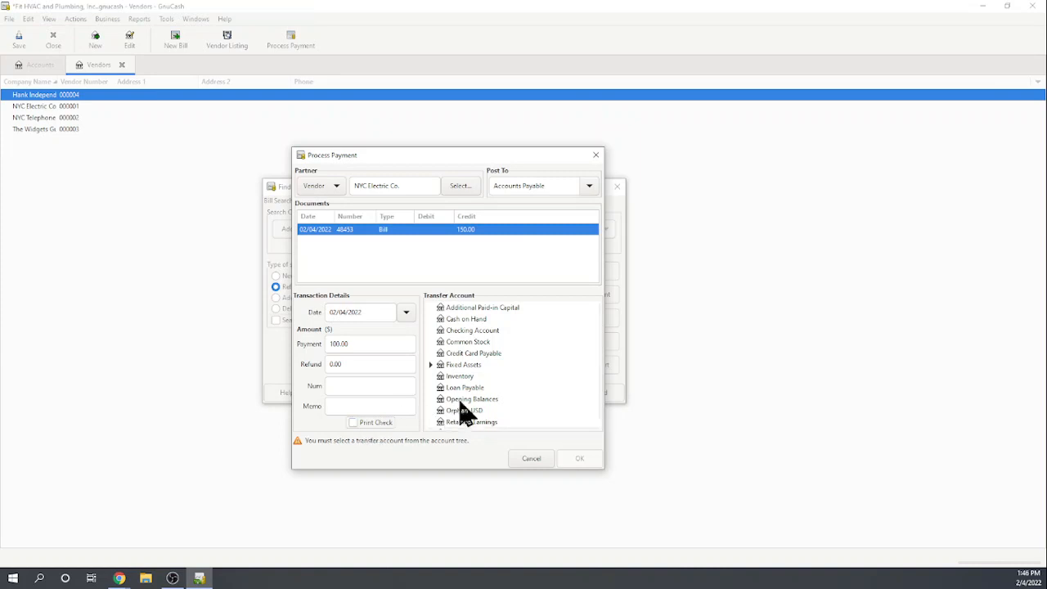
pyautogui.click(480, 331)
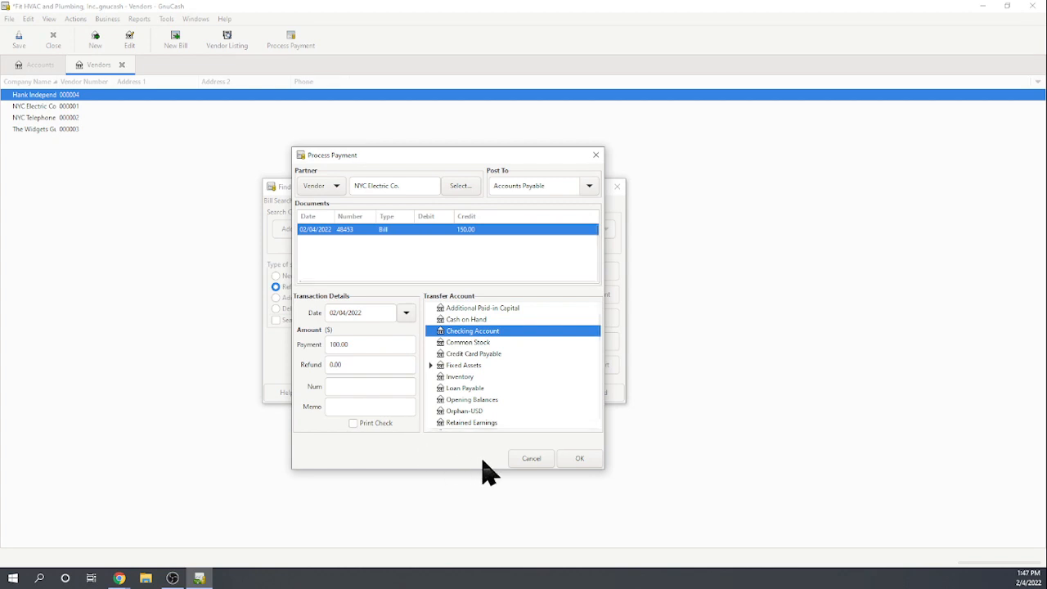
pyautogui.click(574, 460)
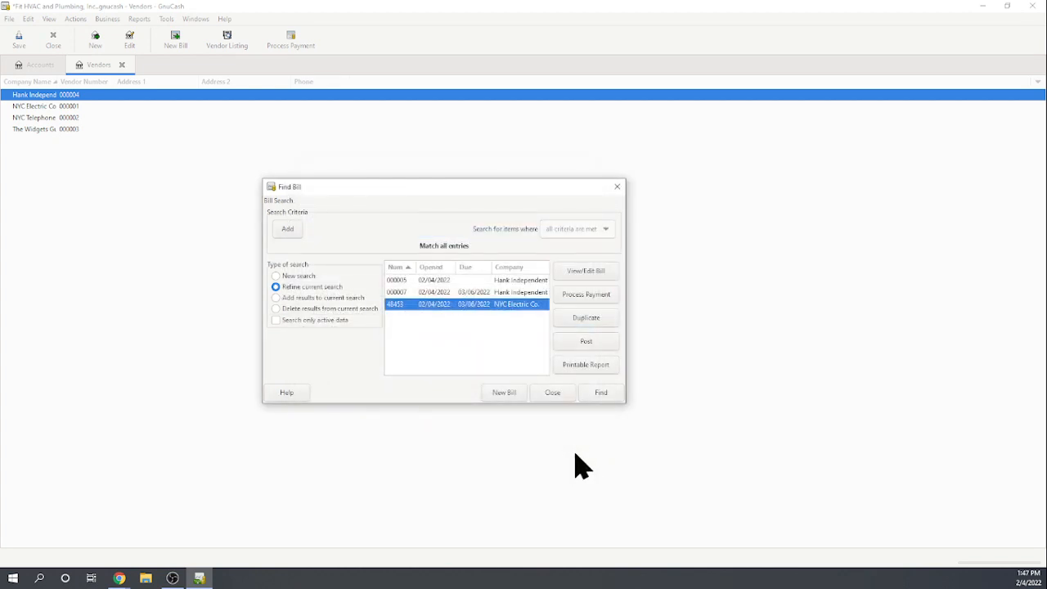
# Open NYC Electric Co.'s bill 48453 from the search results and close the bill search.
pyautogui.click(392, 292)
pyautogui.click(399, 306)
pyautogui.click(587, 278)
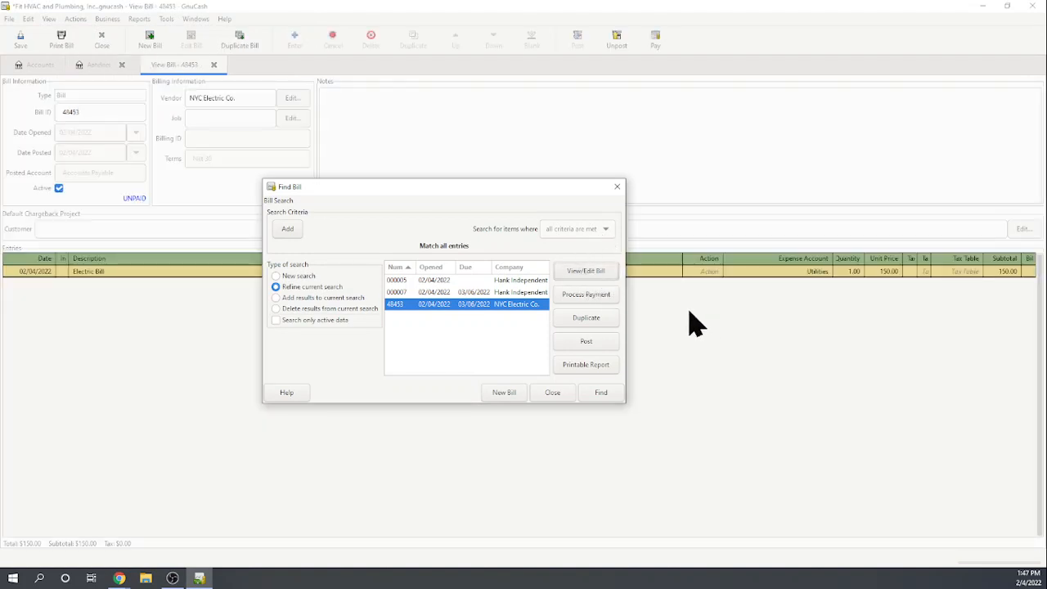
pyautogui.click(550, 392)
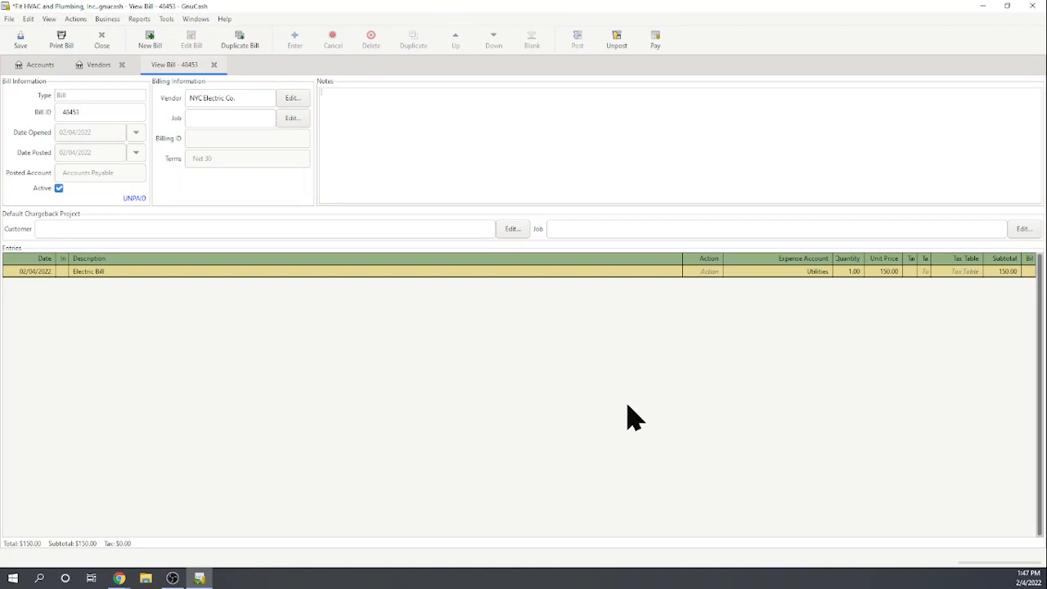
# Pay the remaining 50.00 on NYC Electric Co.'s bill from the Checking Account and close the bill.
pyautogui.click(658, 43)
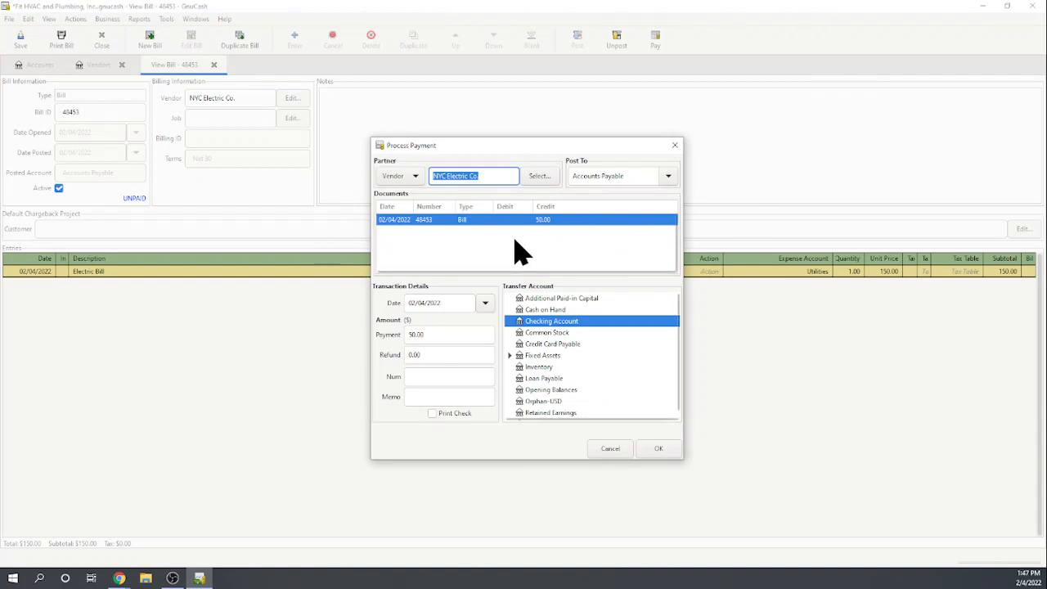
pyautogui.click(660, 448)
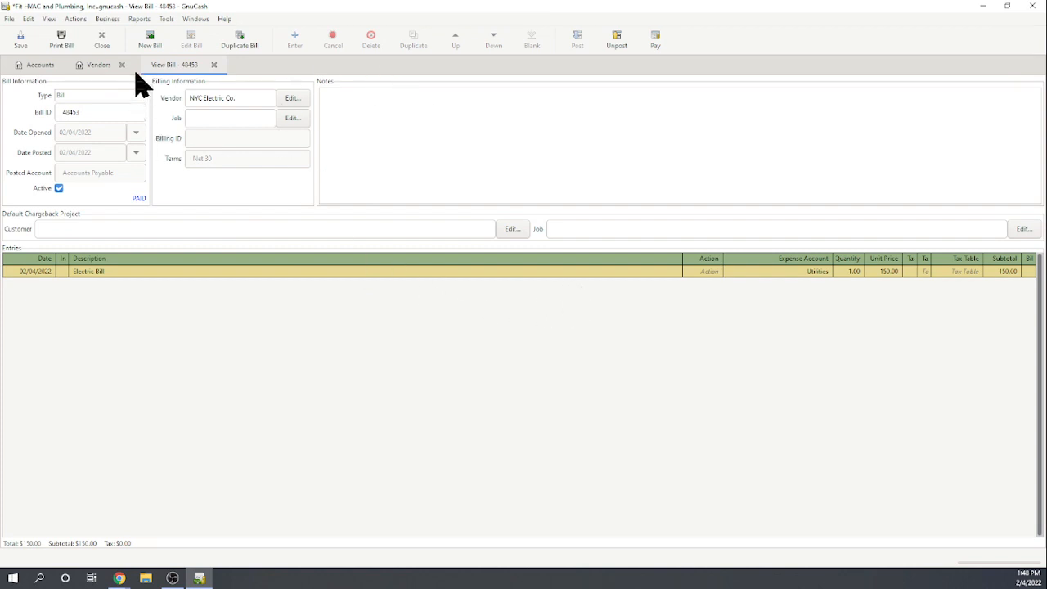
pyautogui.click(213, 65)
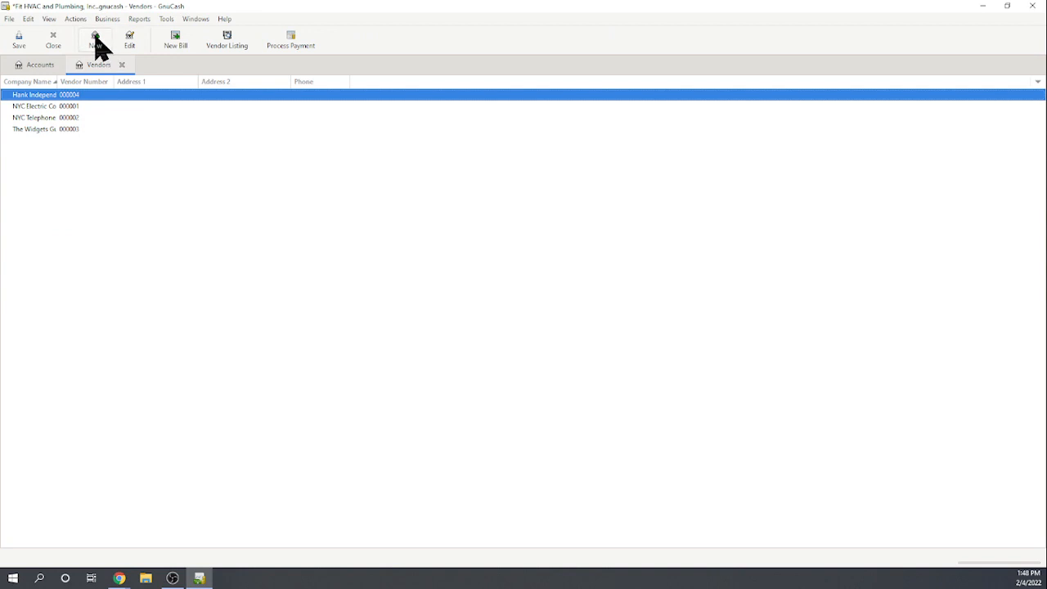
# Create a vendor credit note for The Widgets Guy with the opening date 02/04/2022 and terms Net 30.
pyautogui.click(178, 45)
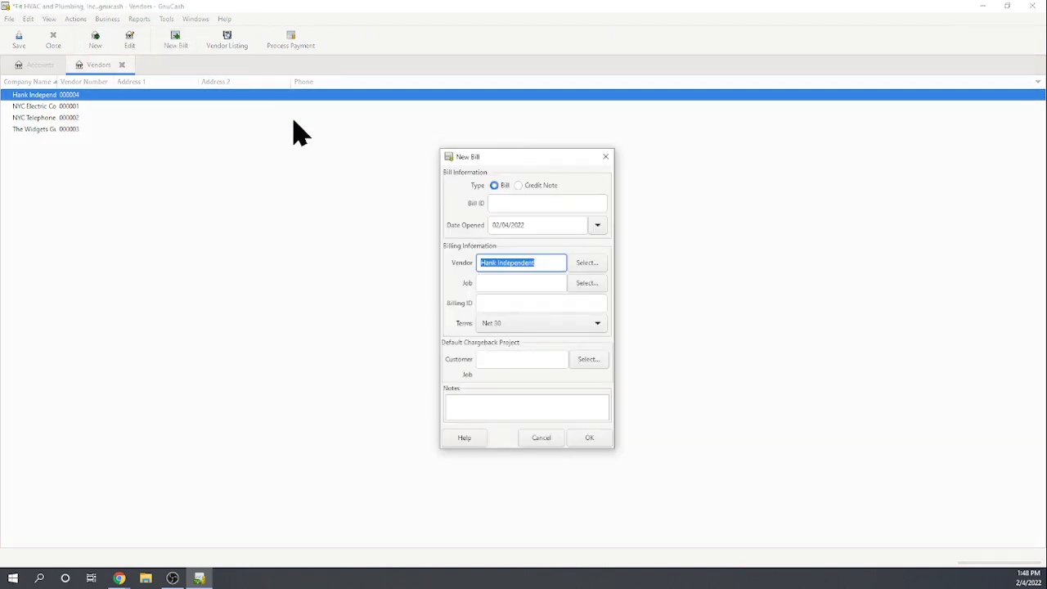
pyautogui.click(518, 186)
pyautogui.moveTo(542, 262); pyautogui.dragTo(469, 258)
pyautogui.write('the w')
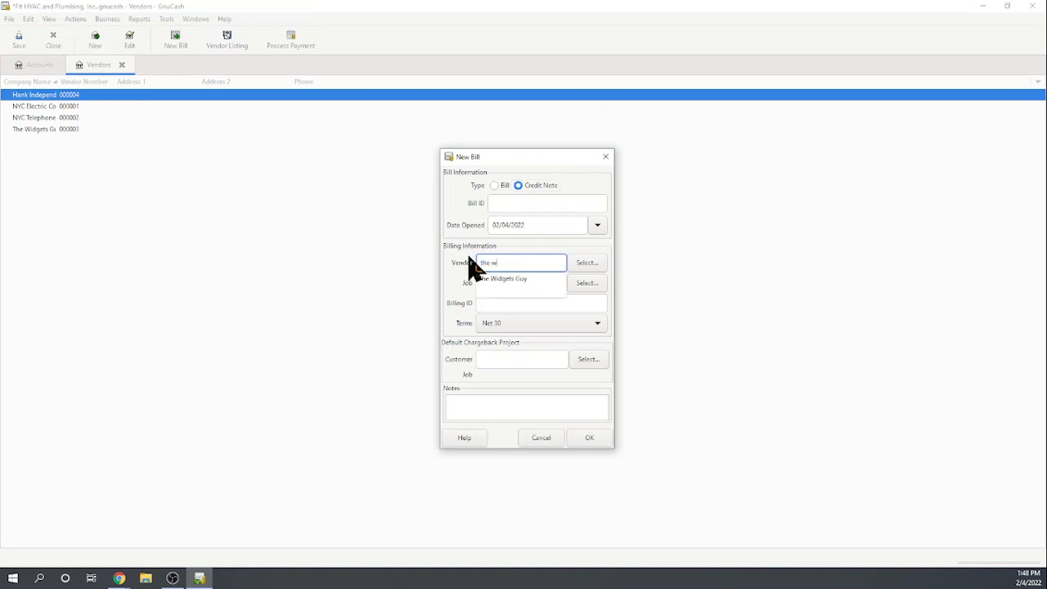
pyautogui.click(494, 279)
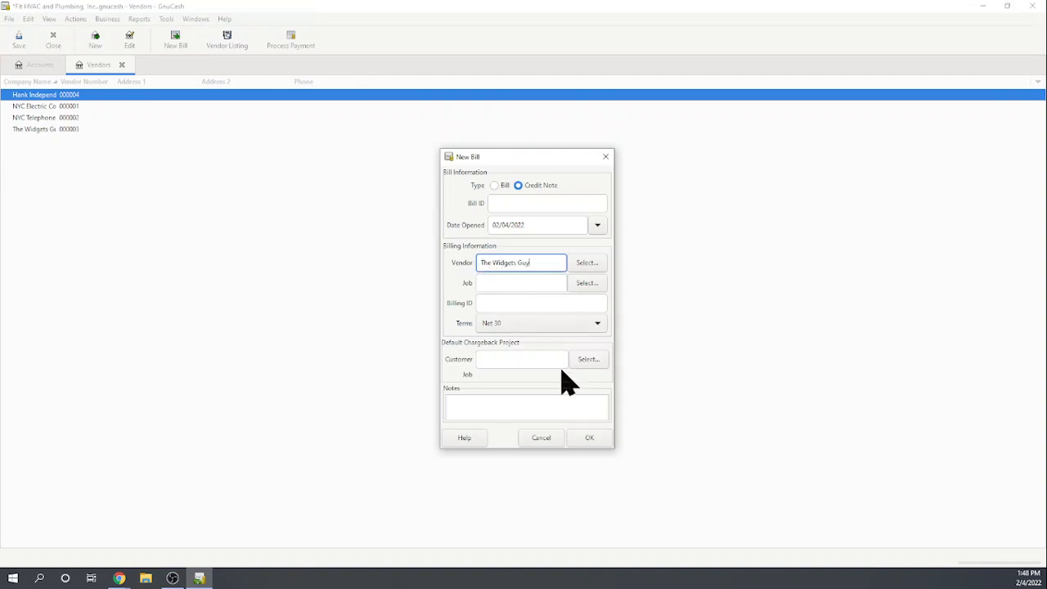
pyautogui.click(598, 435)
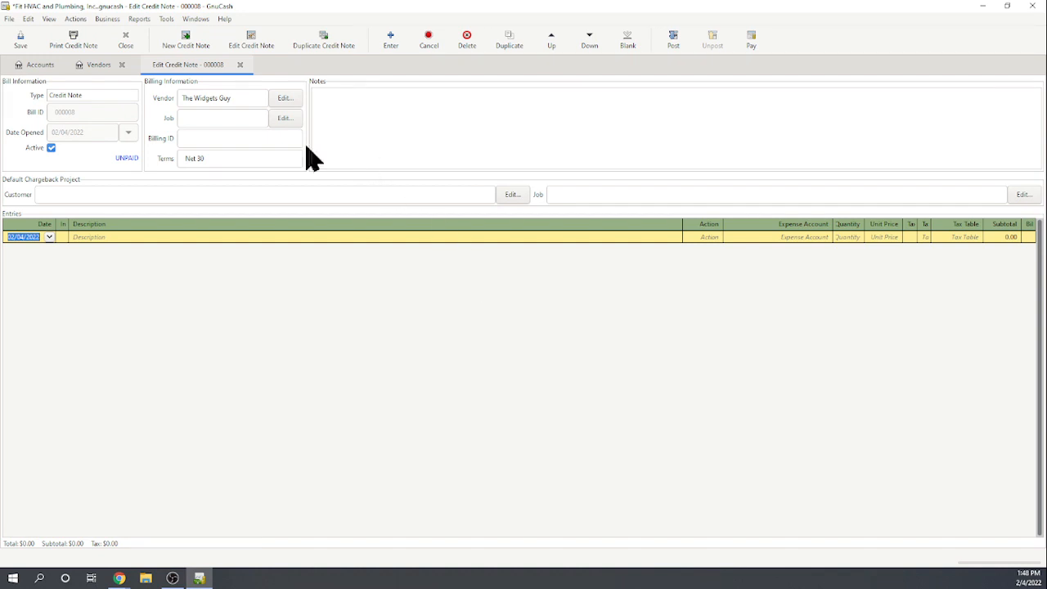
# Describe the credit note's entry as "Returned widget" and assign it to the Inventory account.
pyautogui.click(140, 237)
pyautogui.write('Returned wideget')
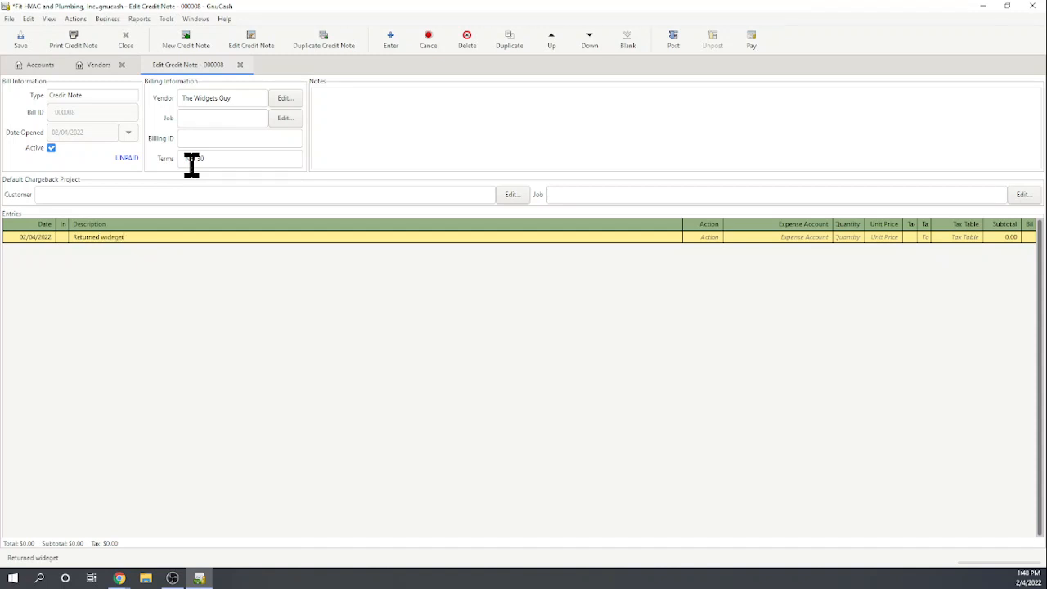
pyautogui.press('BackSpace')
pyautogui.press('BackSpace')
pyautogui.click(781, 238)
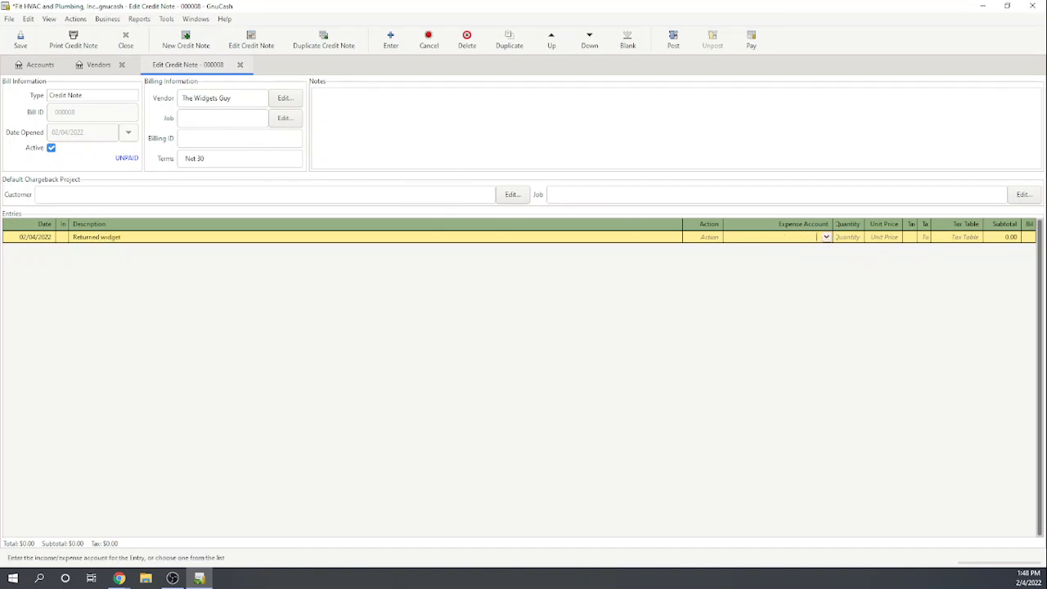
pyautogui.write('Inventory')
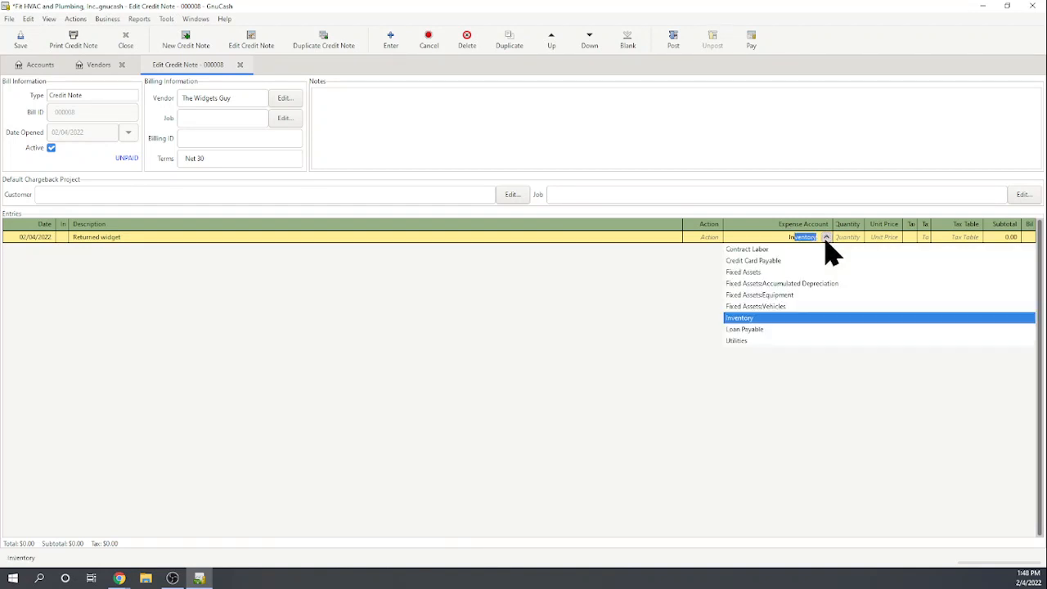
pyautogui.click(749, 319)
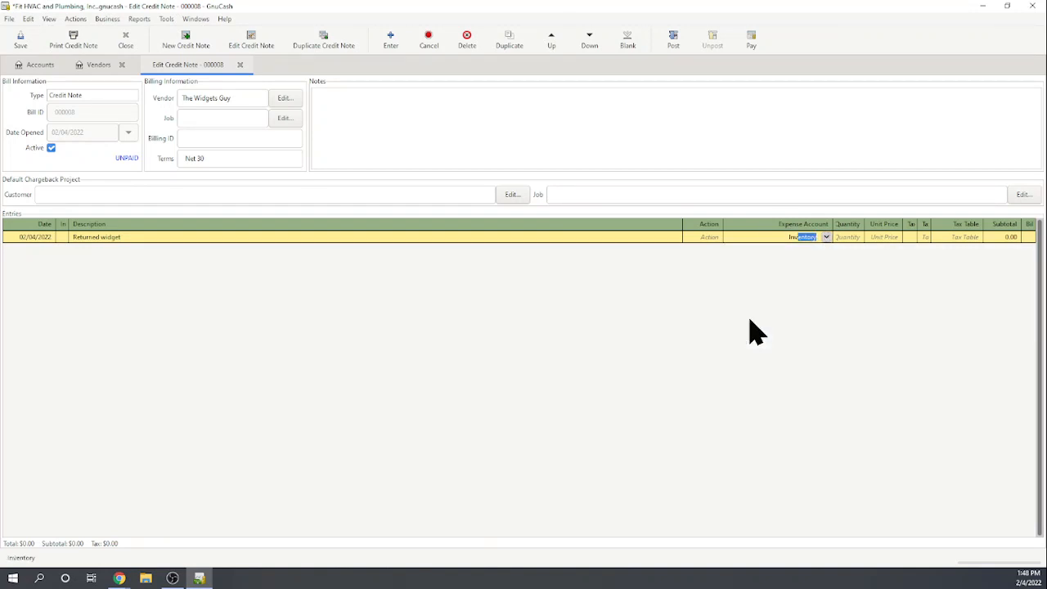
# Give the returned widget entry a quantity of 1 and a unit price of 10, record it, and save the file.
pyautogui.click(847, 236)
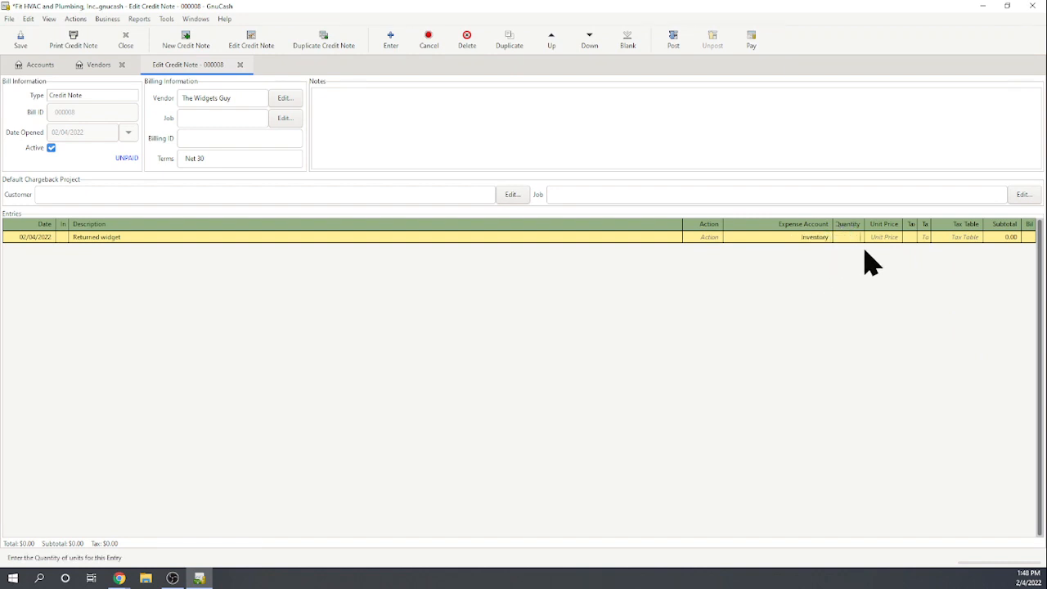
pyautogui.write('1')
pyautogui.click(891, 237)
pyautogui.write('10')
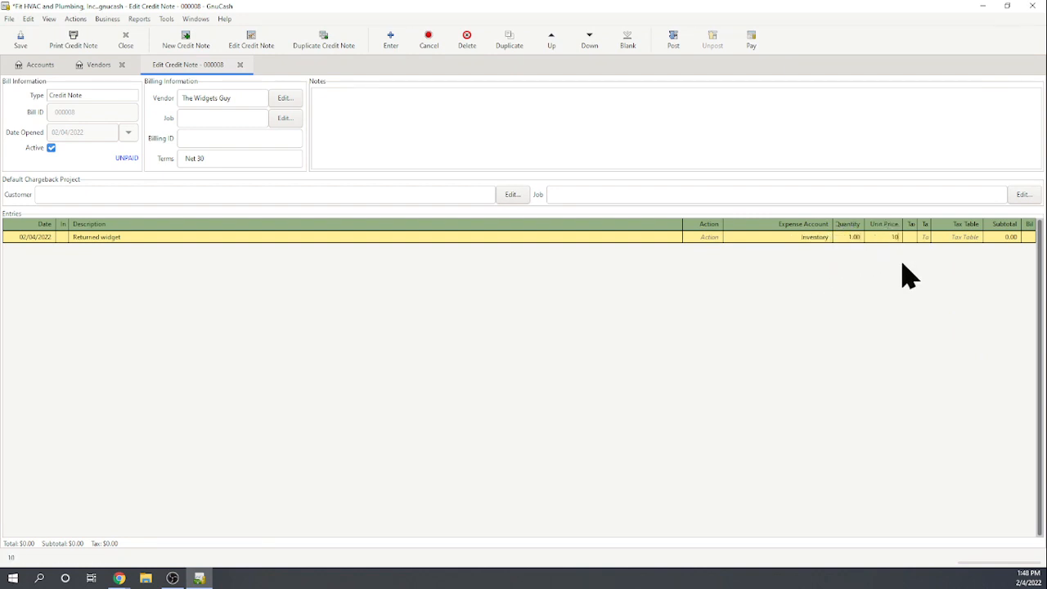
pyautogui.press('Return')
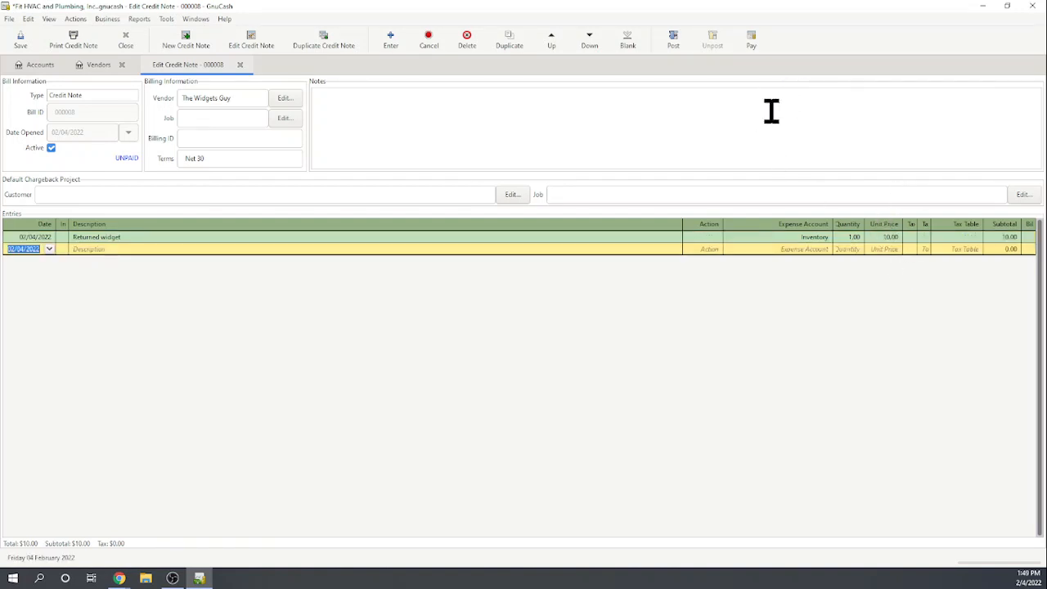
pyautogui.hotkey('ctrl', 's')
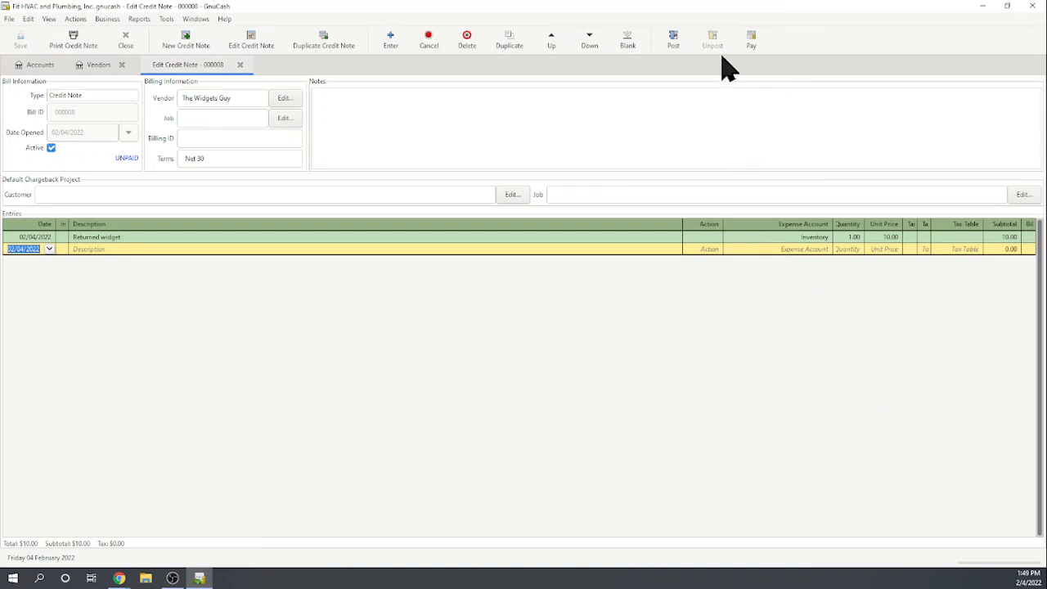
# Post the credit note to Accounts Payable dated 02/04/2022 with accumulated splits, and close it.
pyautogui.click(674, 41)
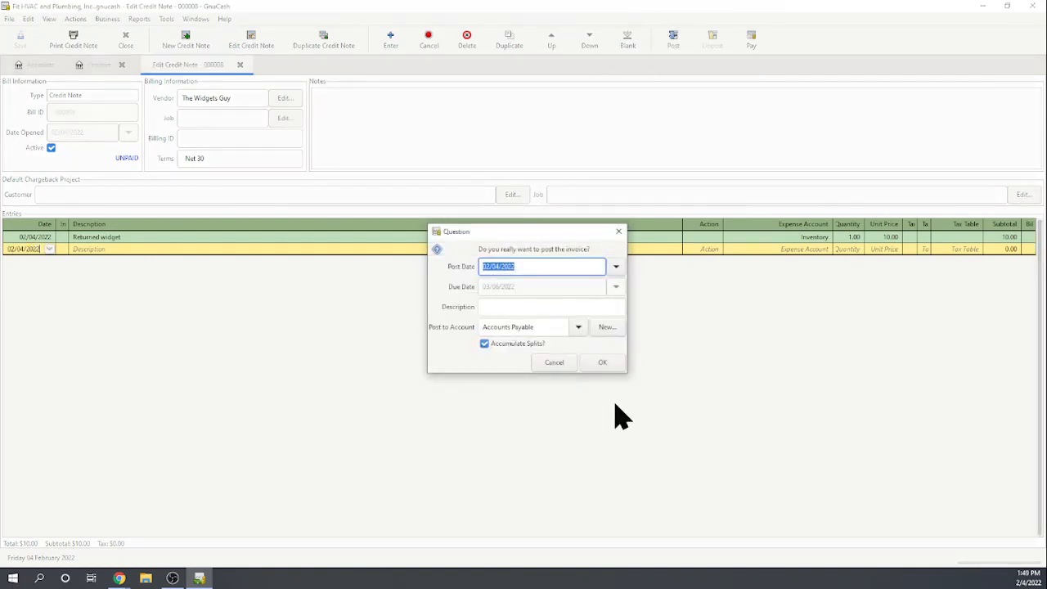
pyautogui.click(602, 364)
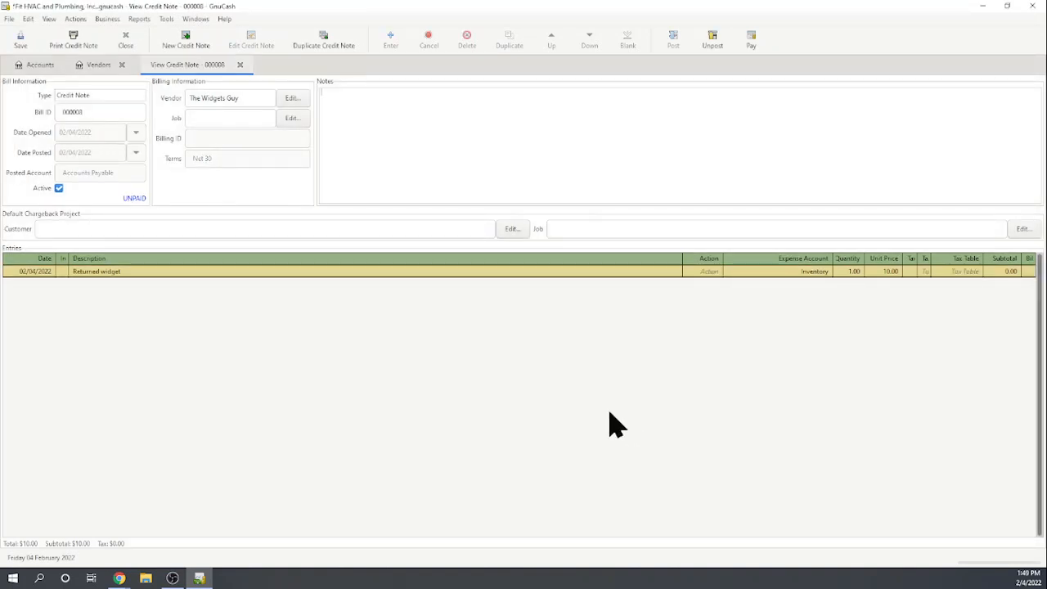
pyautogui.click(321, 117)
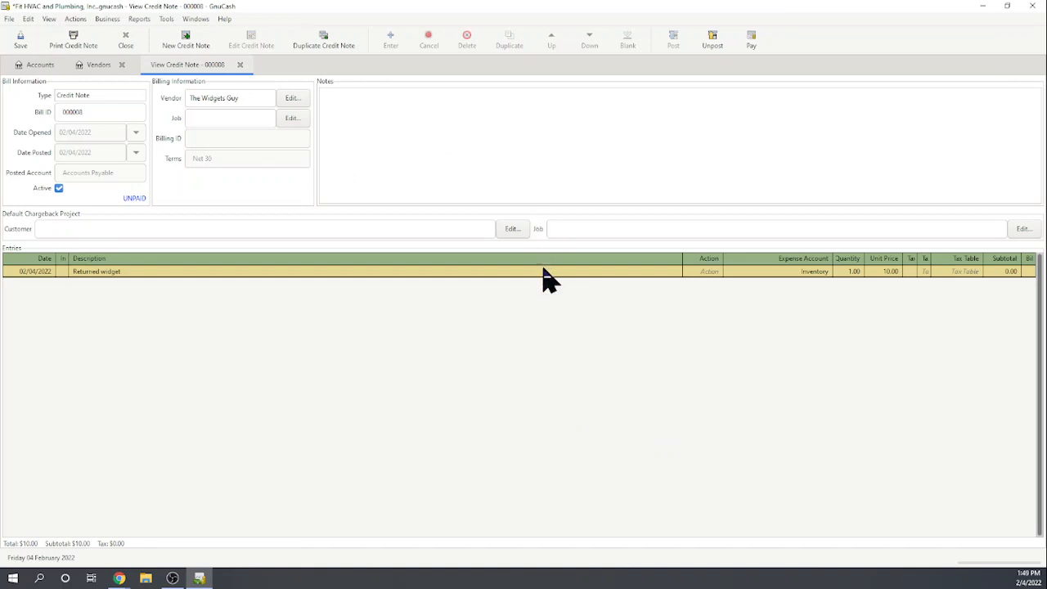
pyautogui.click(124, 43)
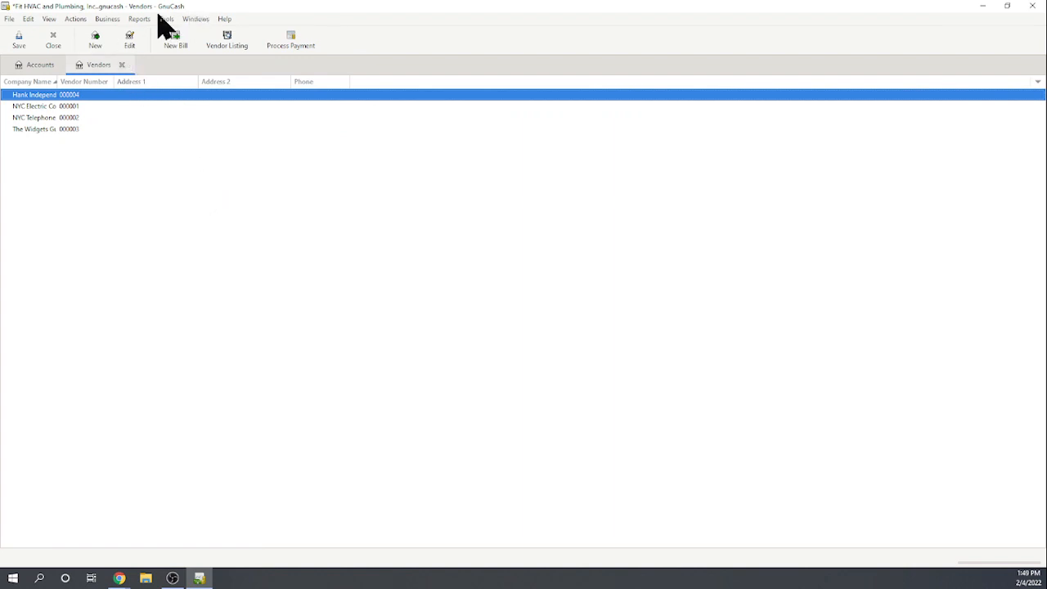
# Generate a Vendor Report for The Widgets Guy from the start of the accounting period to today.
pyautogui.click(144, 21)
pyautogui.moveTo(152, 36)
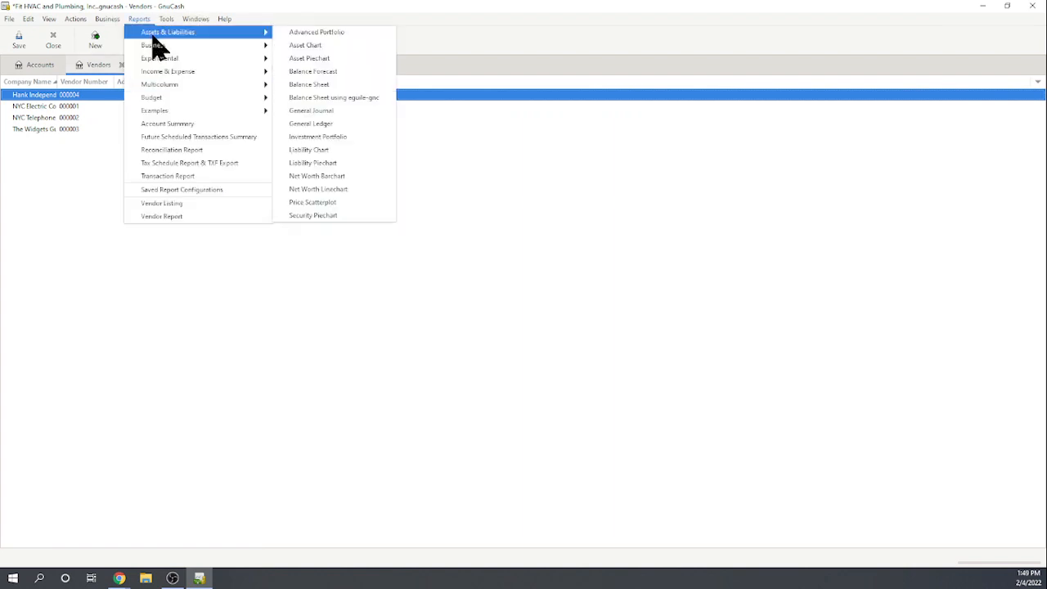
pyautogui.moveTo(172, 74)
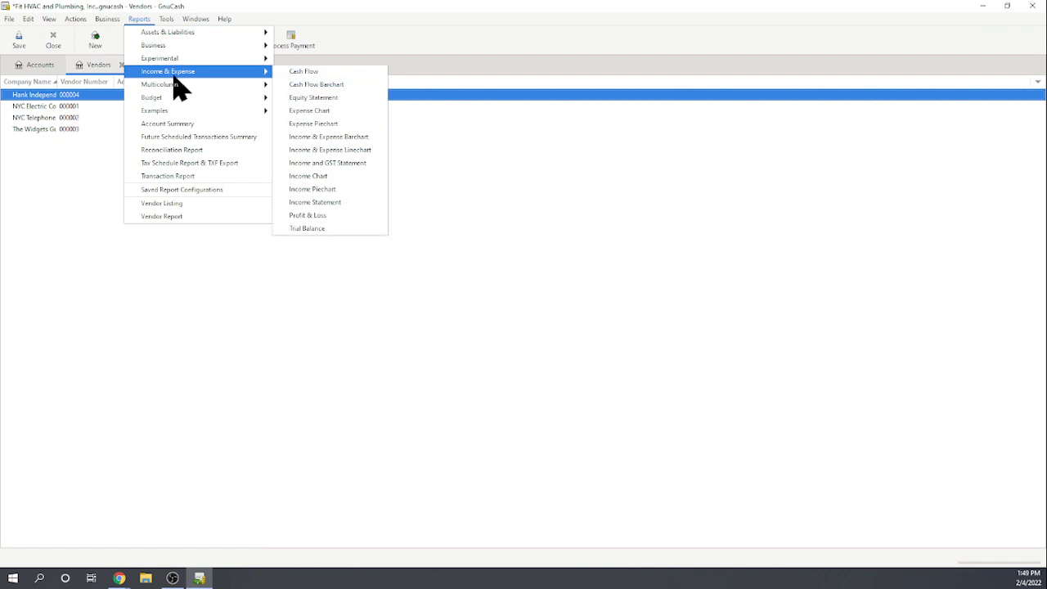
pyautogui.moveTo(175, 50)
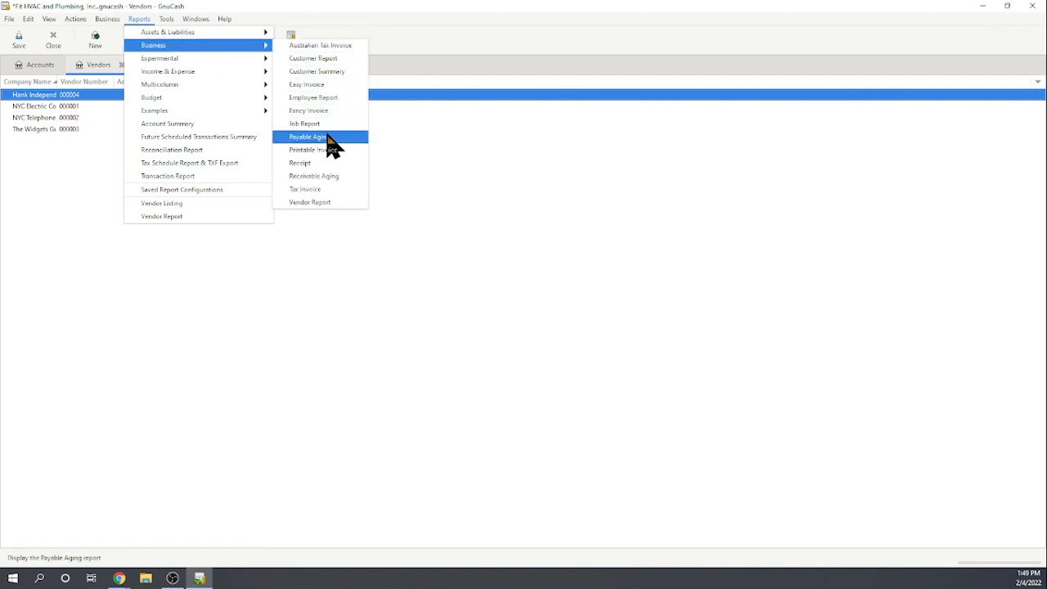
pyautogui.click(327, 205)
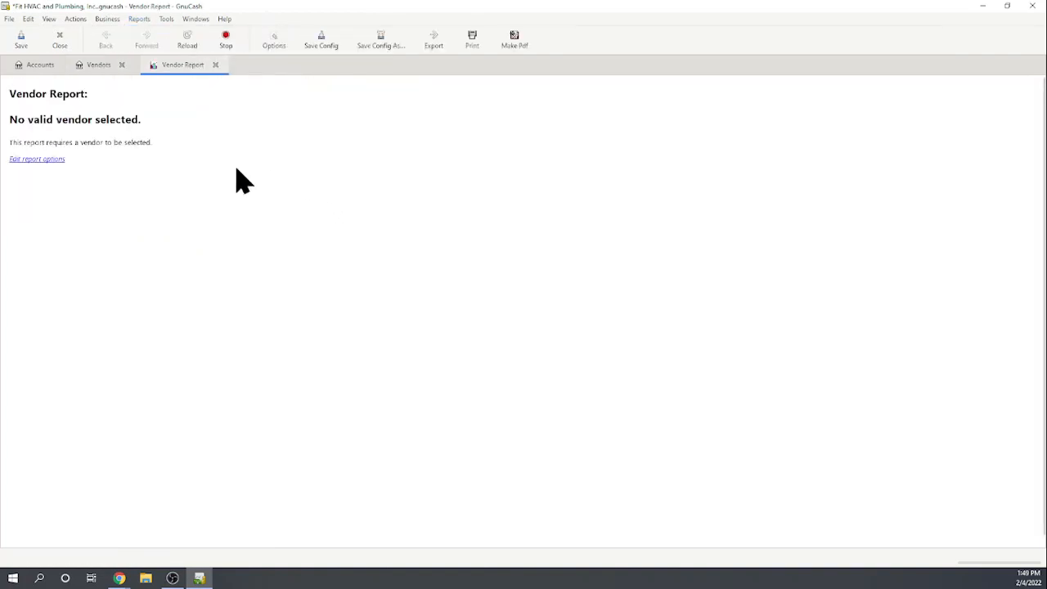
pyautogui.click(35, 160)
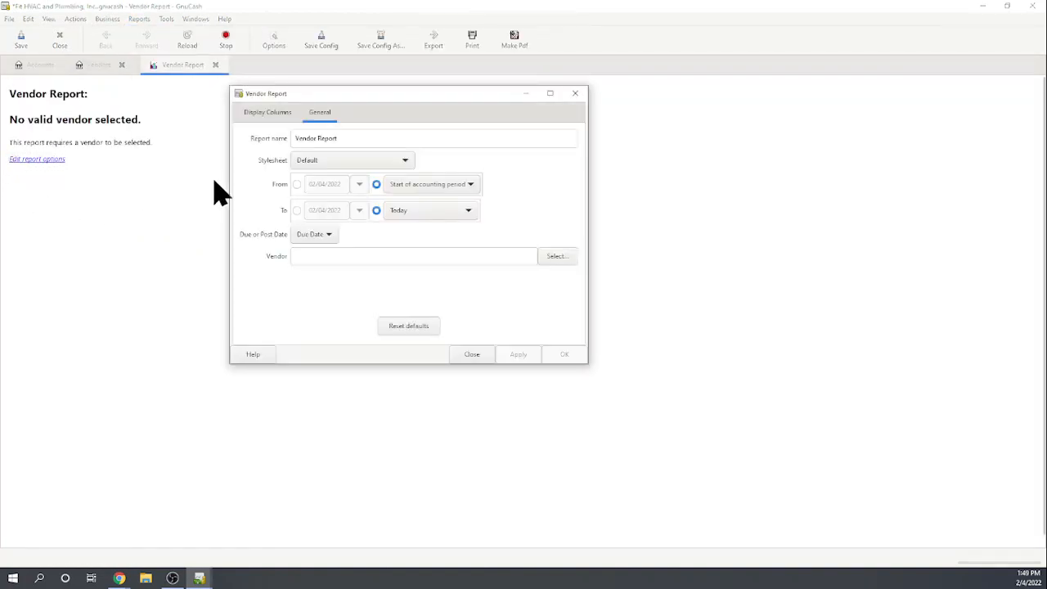
pyautogui.click(349, 256)
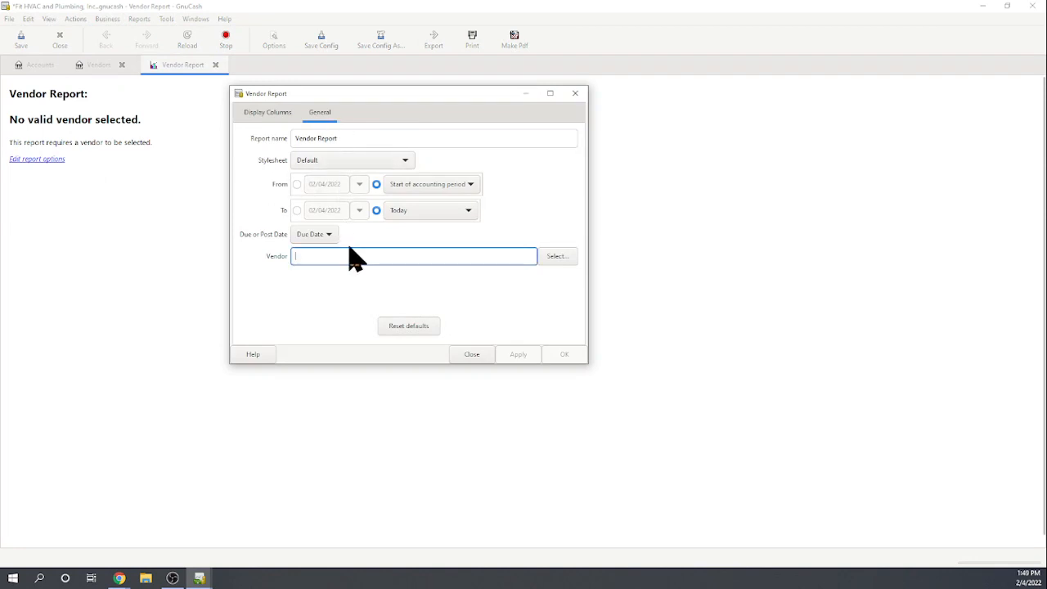
pyautogui.write('the')
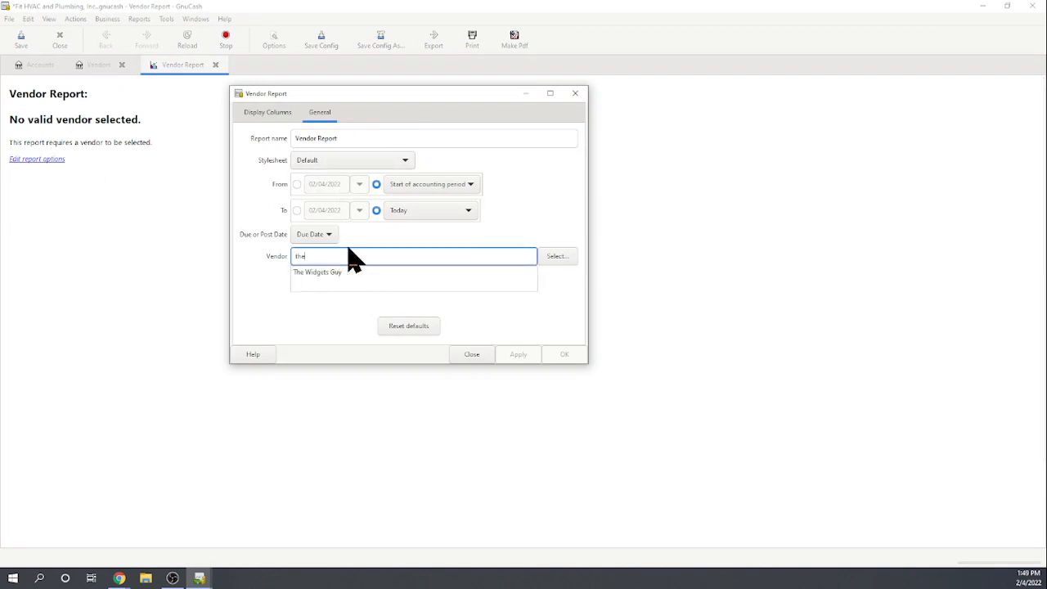
pyautogui.click(323, 271)
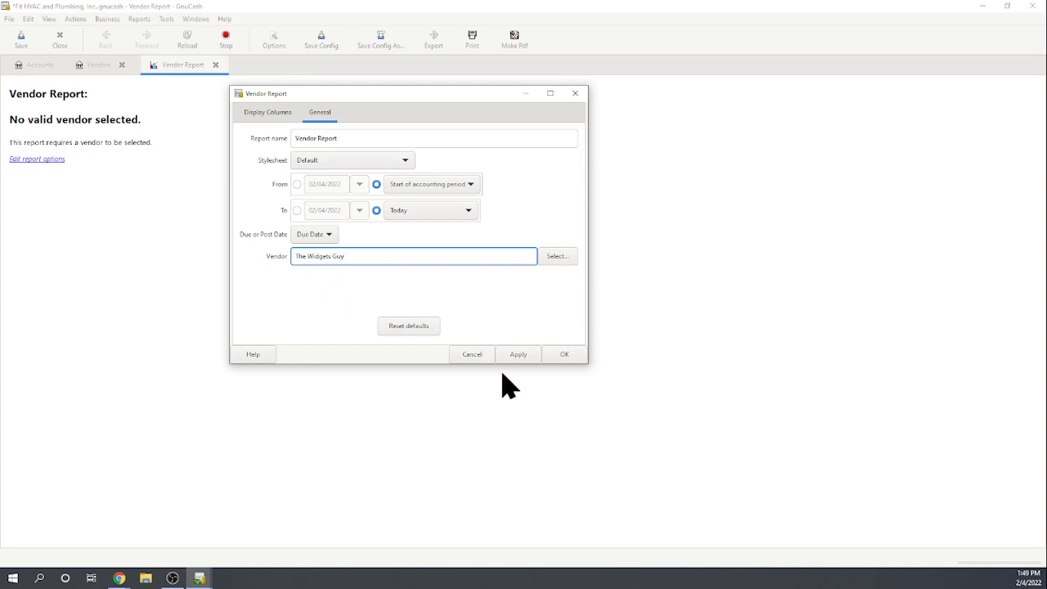
pyautogui.click(564, 356)
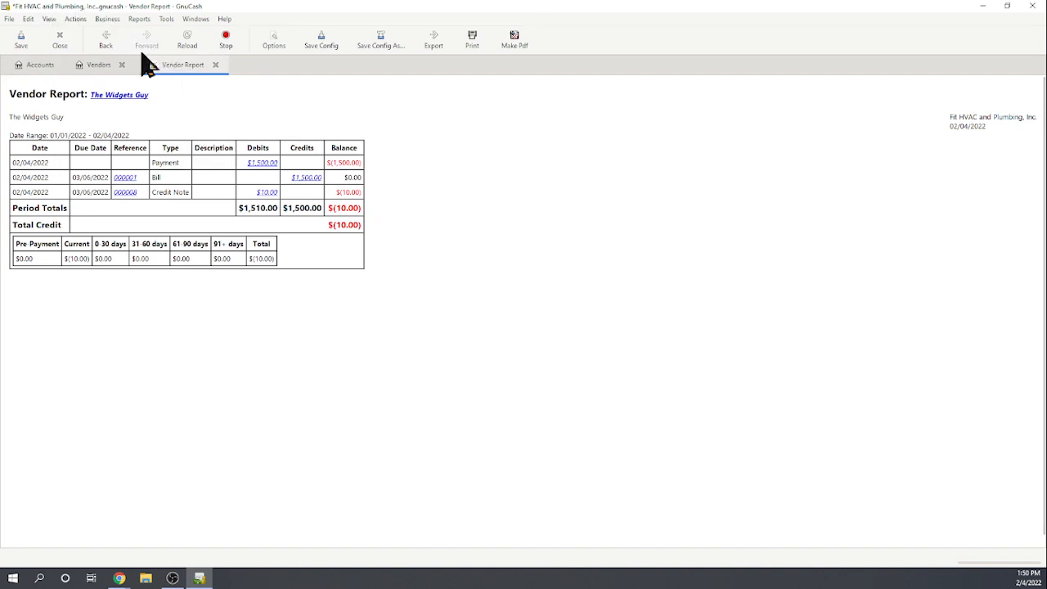
# Return to the vendor list and create a new bill for The Widgets Guy with terms Net 30.
pyautogui.click(94, 70)
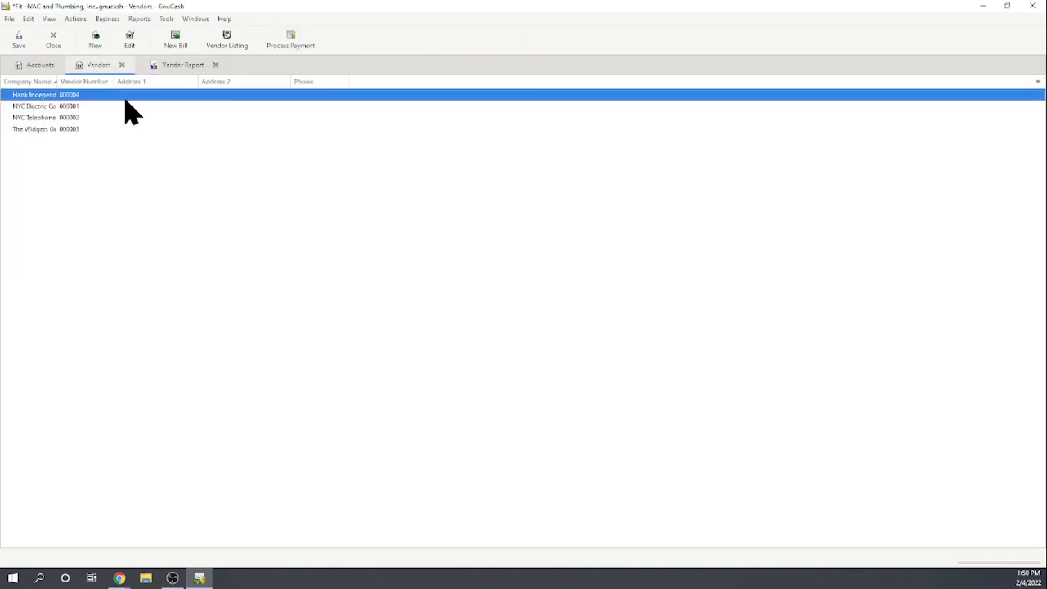
pyautogui.click(179, 45)
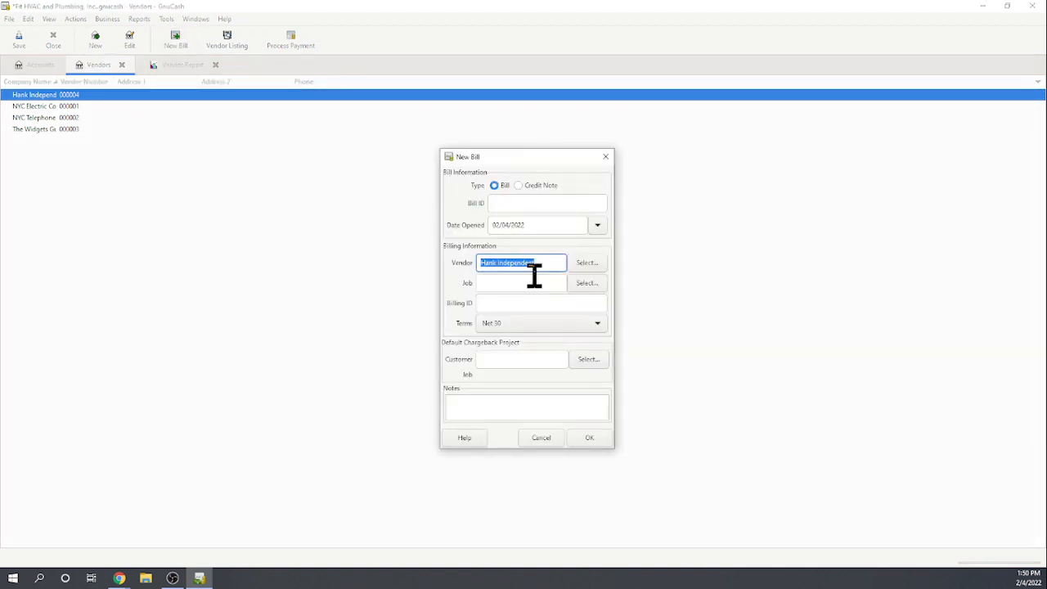
pyautogui.write('the')
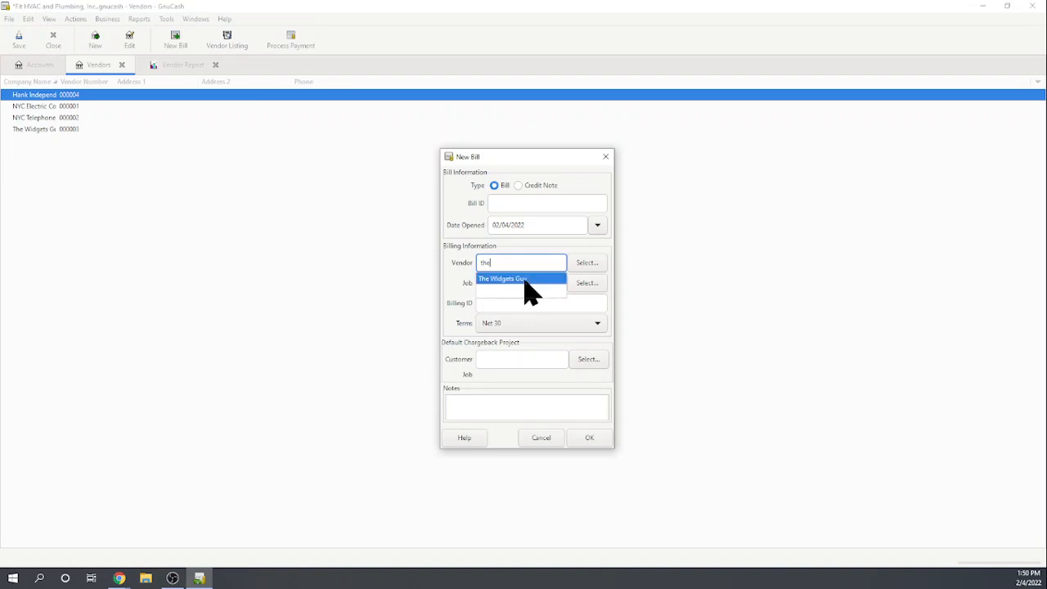
pyautogui.click(524, 279)
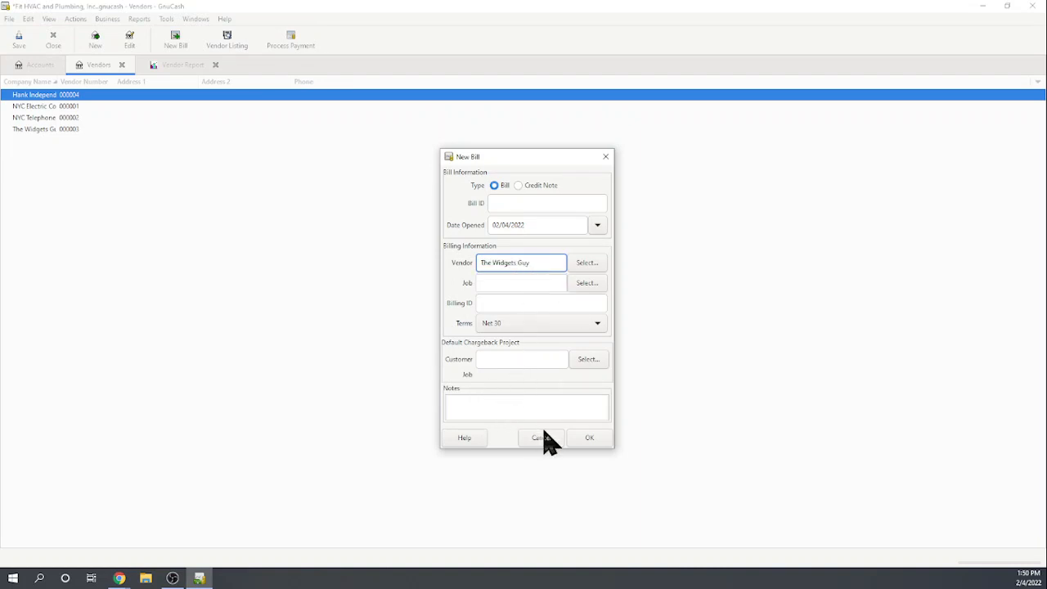
pyautogui.click(580, 436)
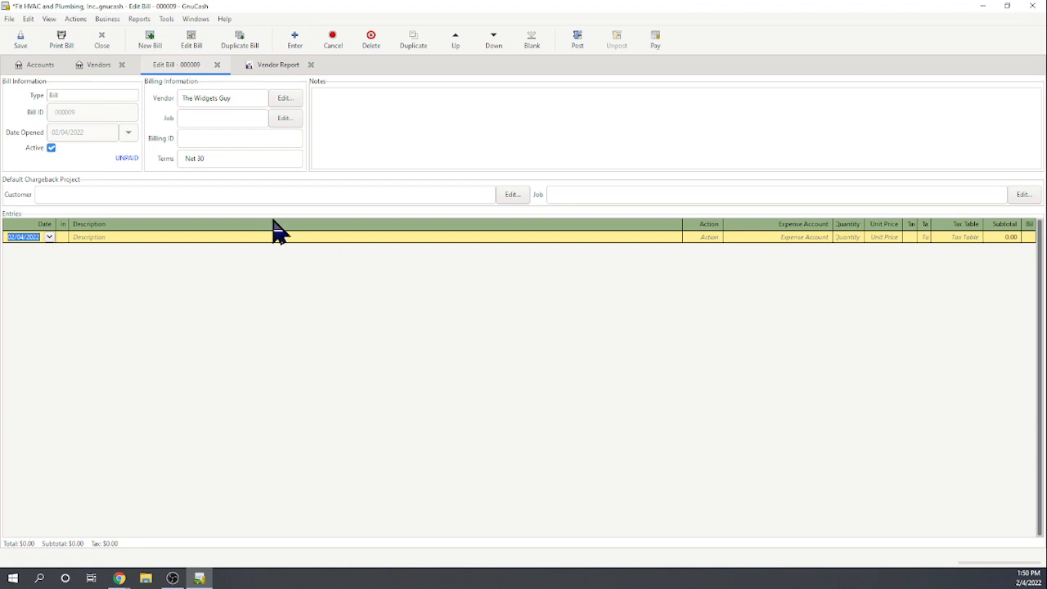
# Start a bill entry described as widgets and assign it to the Inventory expense account.
pyautogui.click(131, 236)
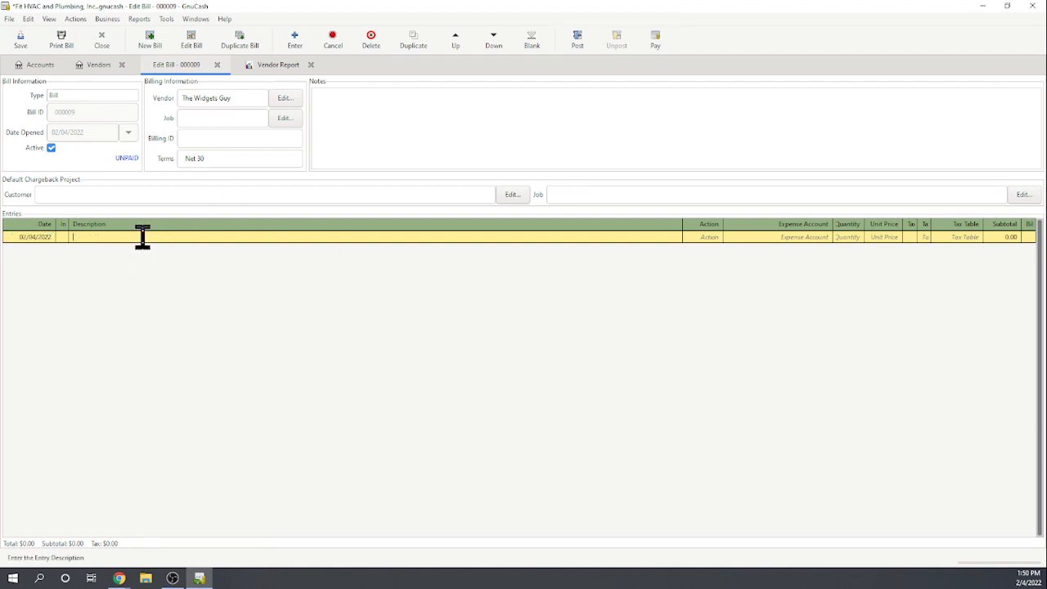
pyautogui.write('widgets')
pyautogui.press('Tab')
pyautogui.press('Tab')
pyautogui.write('In')
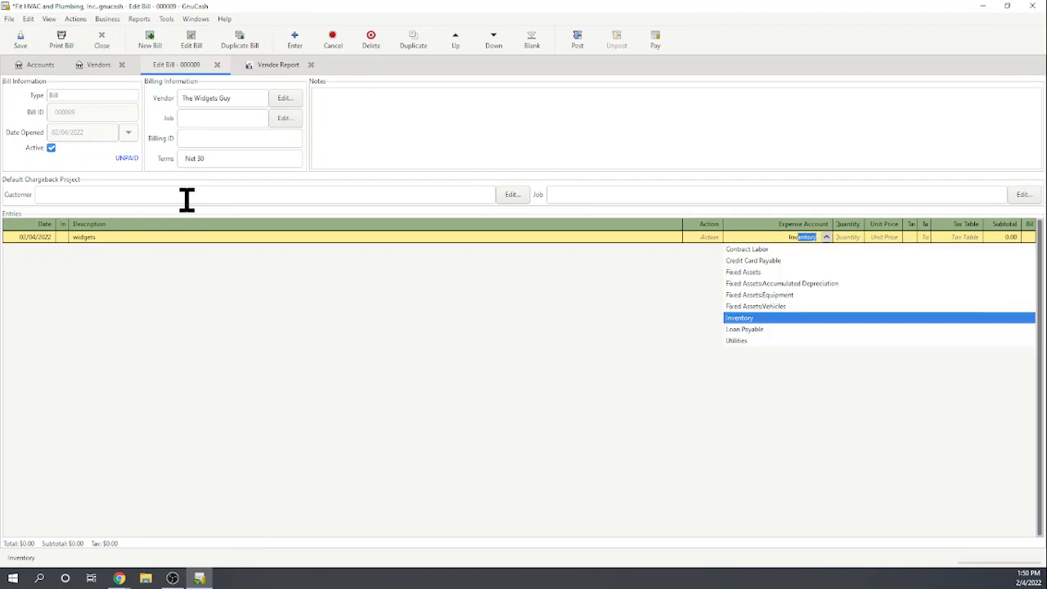
pyautogui.write('v')
pyautogui.press('Tab')
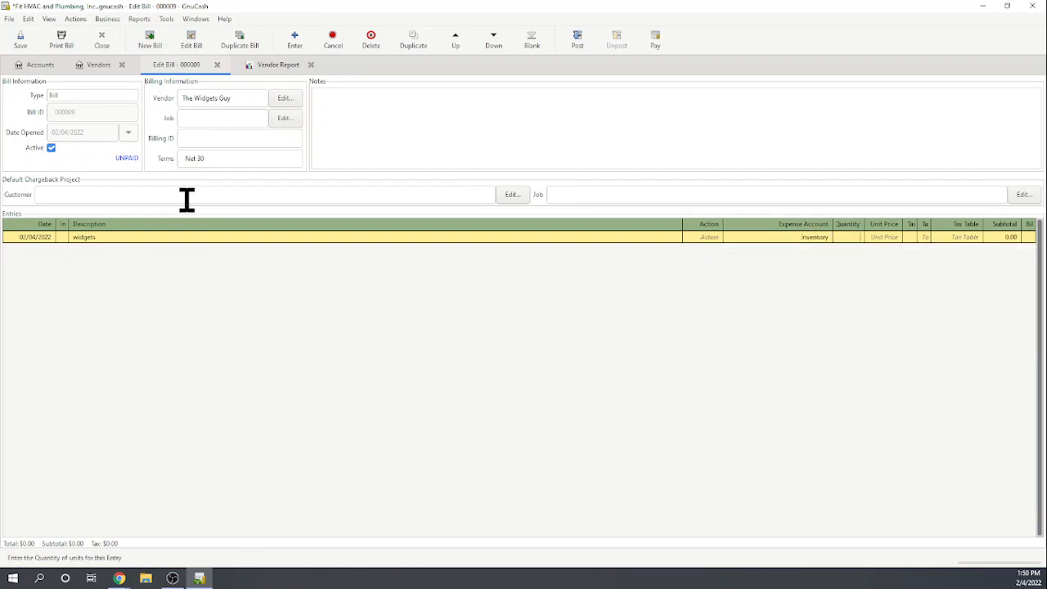
# Record the widgets entry with quantity 10 and unit price 10, and post the bill to Accounts Payable dated 02/04/2022 with accumulated splits.
pyautogui.write('10')
pyautogui.press('Tab')
pyautogui.write('10')
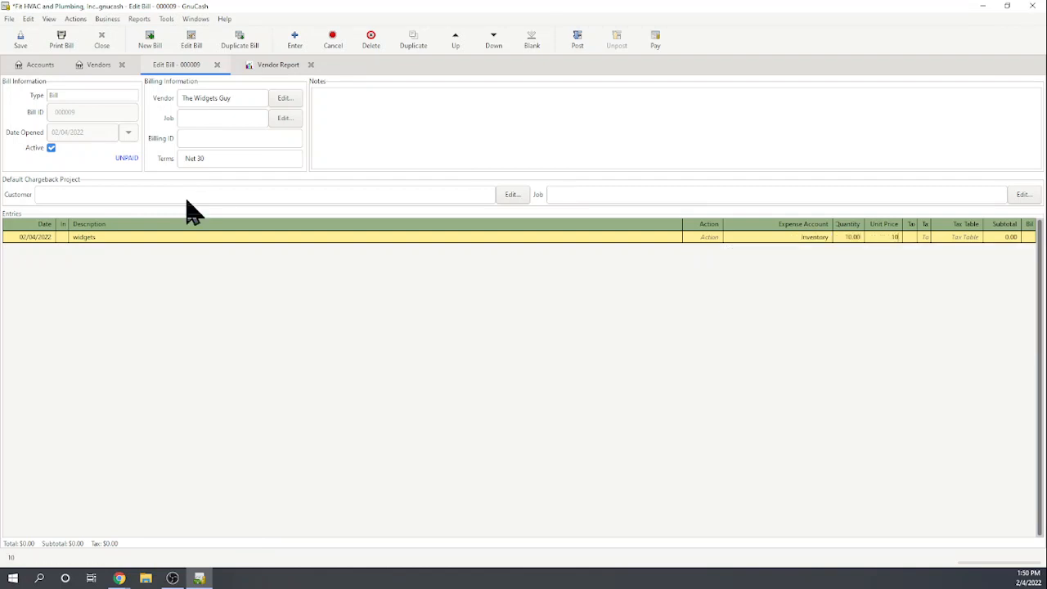
pyautogui.press('Return')
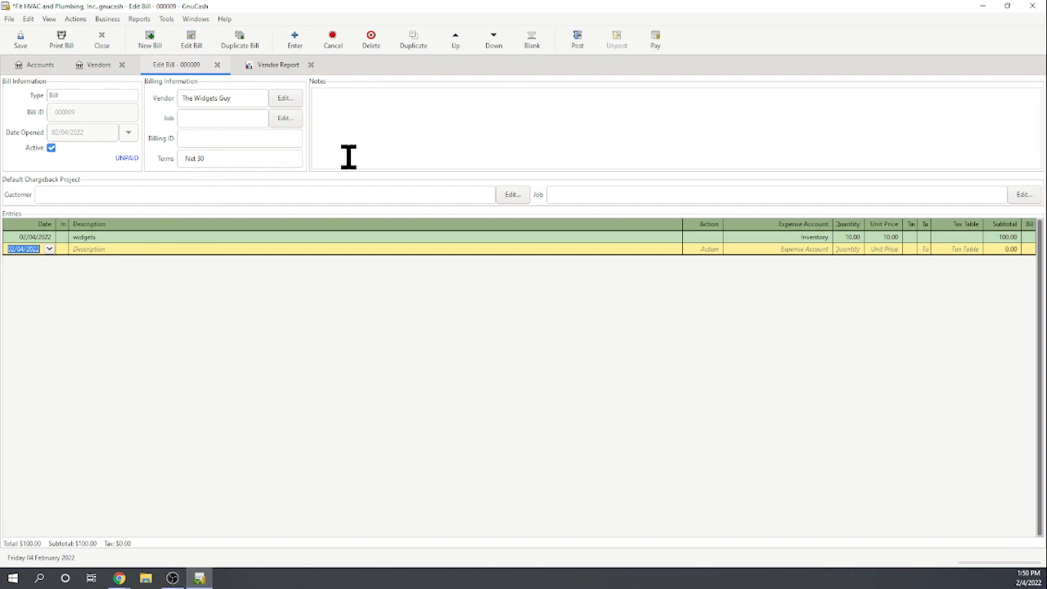
pyautogui.click(577, 41)
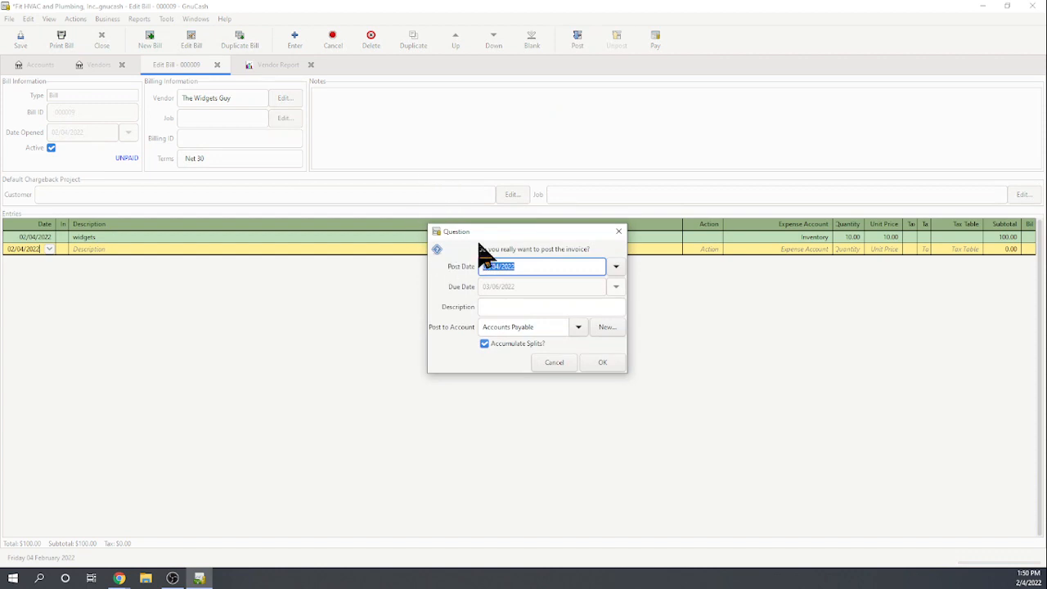
pyautogui.click(603, 363)
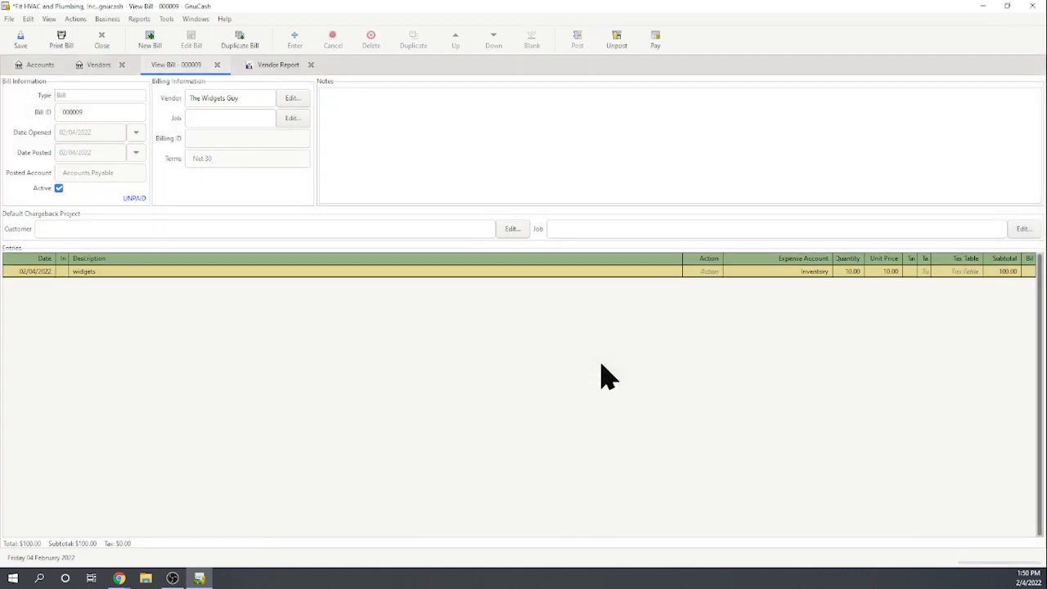
# Process one 90.00 payment from the Checking Account covering both The Widgets Guy's credit note and the new bill, dated 02/04/2022.
pyautogui.click(659, 47)
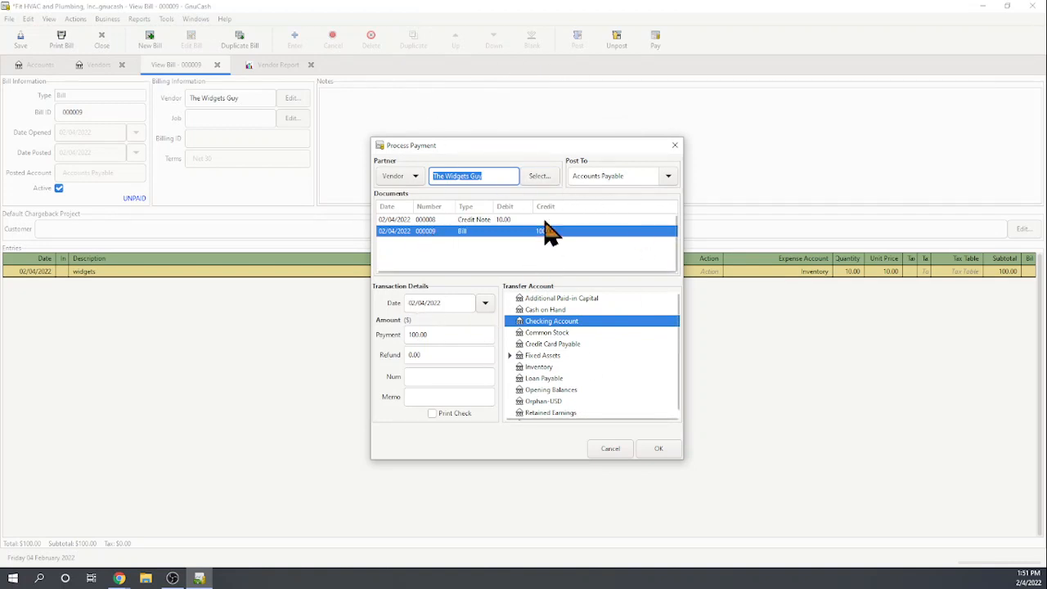
pyautogui.click(423, 220)
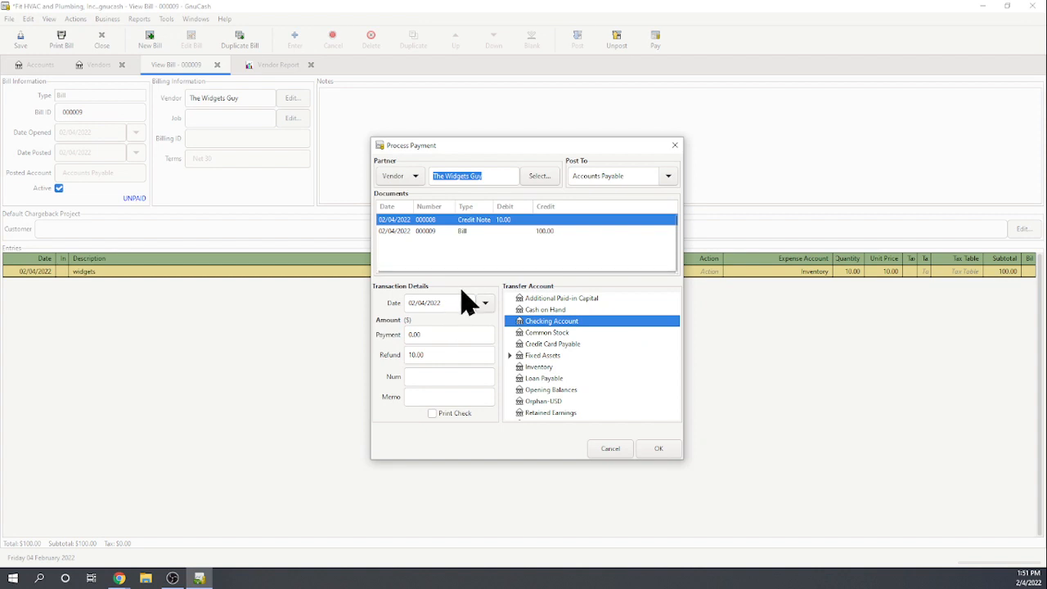
pyautogui.keyDown('ctrl'); pyautogui.click(458, 232); pyautogui.keyUp('ctrl')
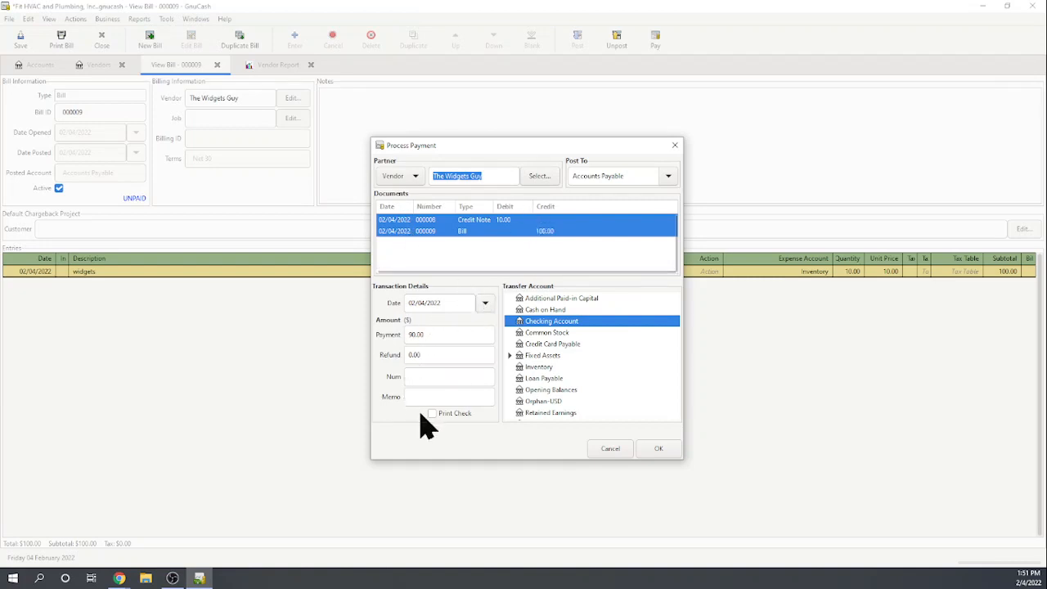
pyautogui.click(661, 449)
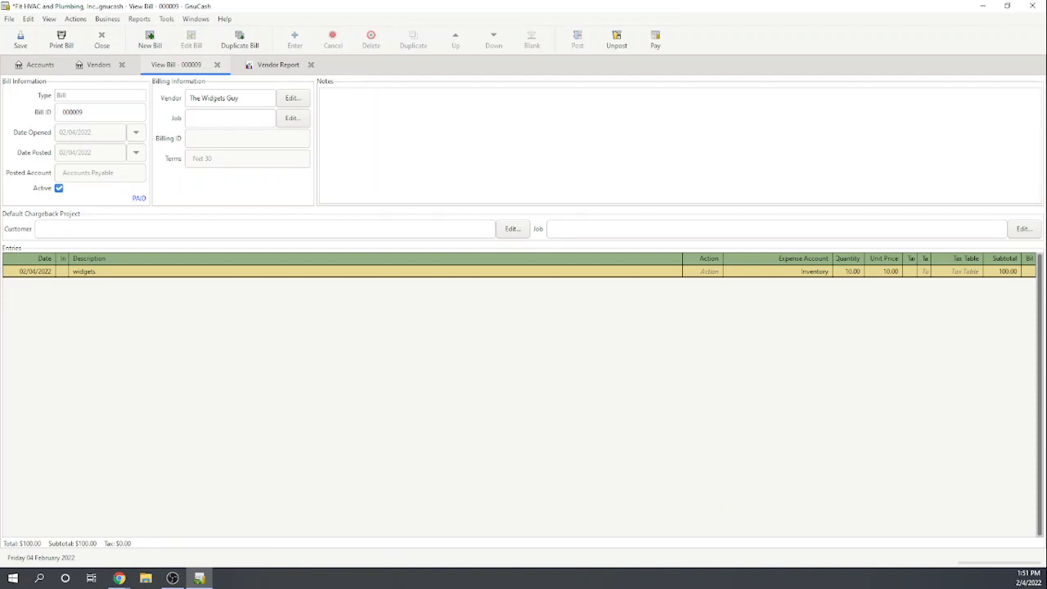
# Switch to the Chrome browser window.
pyautogui.hotkey('alt', 'Tab')
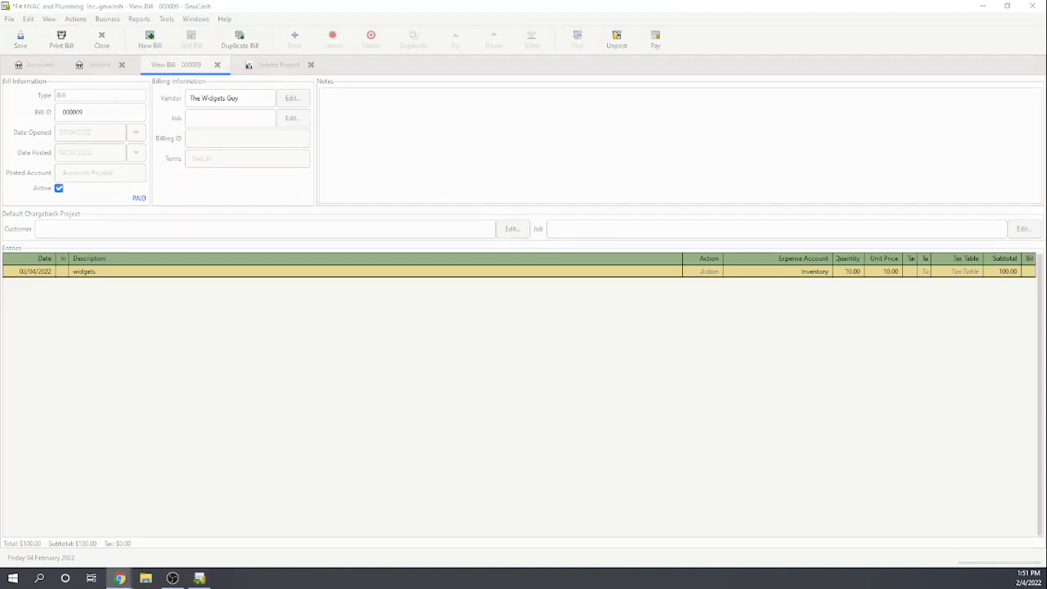